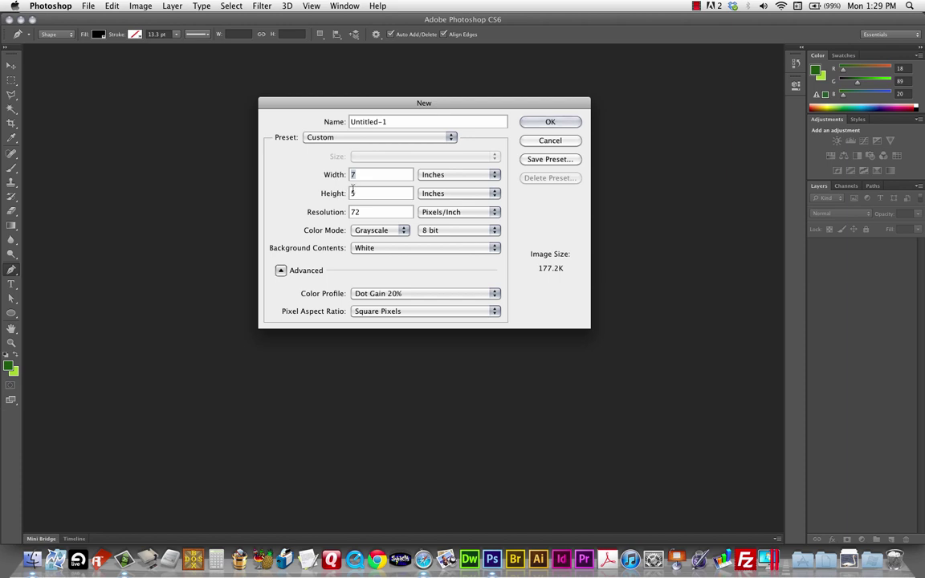
Set the new document's size to 600 pixels wide by 400 pixels high
type("600")
left_click(453, 174)
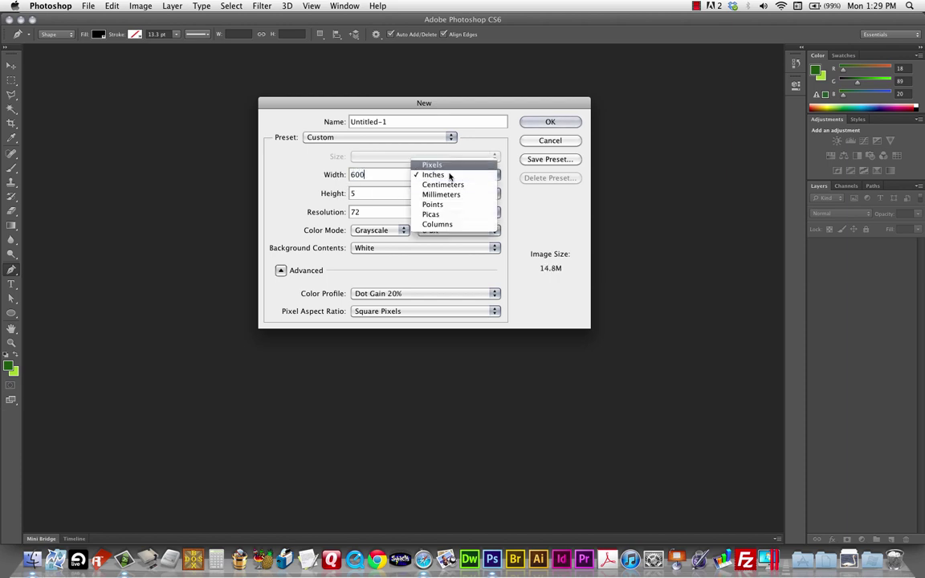
left_click(432, 165)
left_click_drag(366, 193, 341, 198)
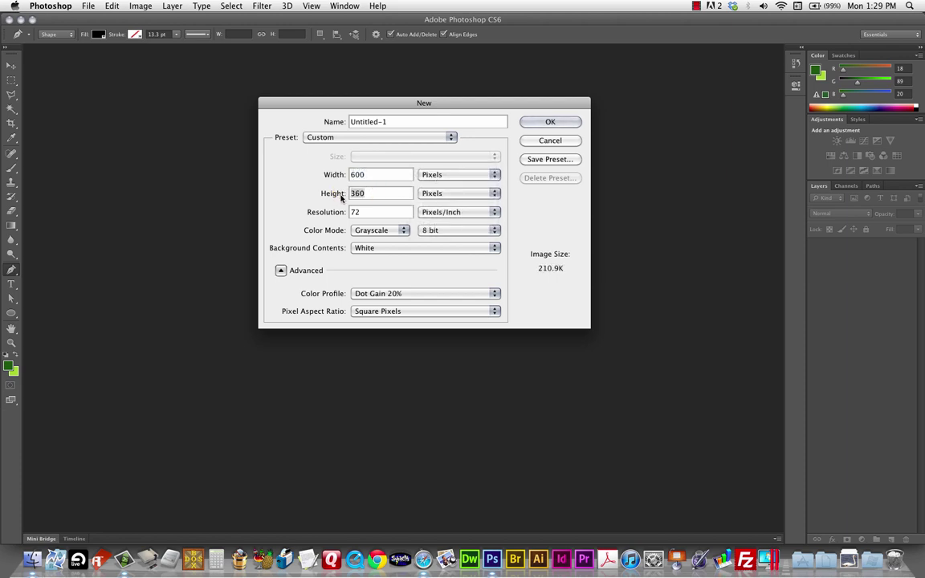
type("400")
Check the file requirements in the assignment page in Safari and set the new document's color mode to RGB Color in Photoshop
key("super+Tab")
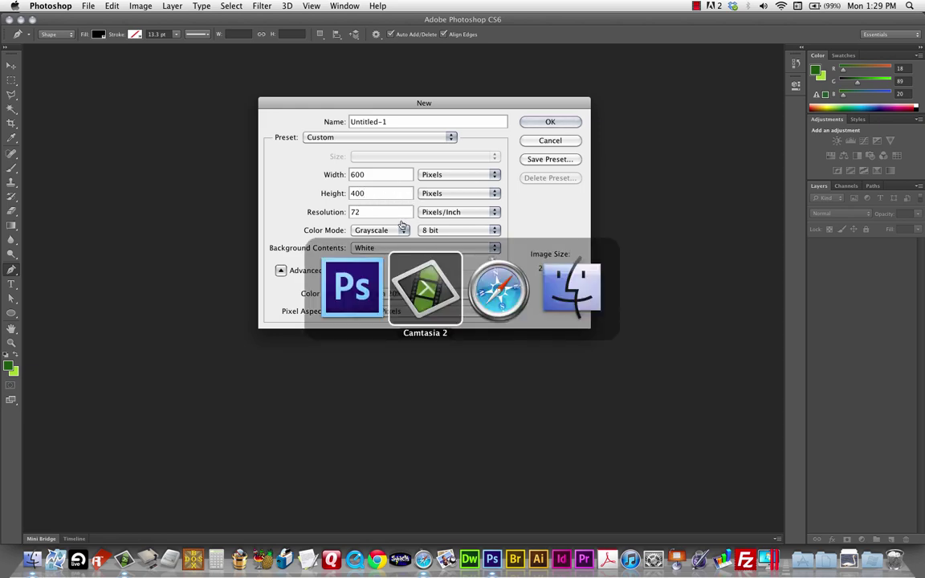
key("super+Tab")
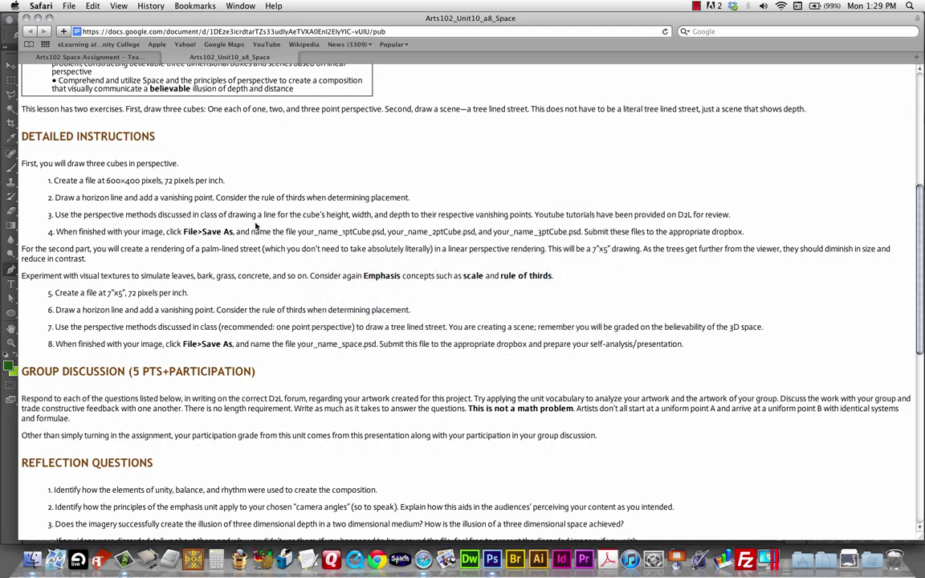
key("super+Tab")
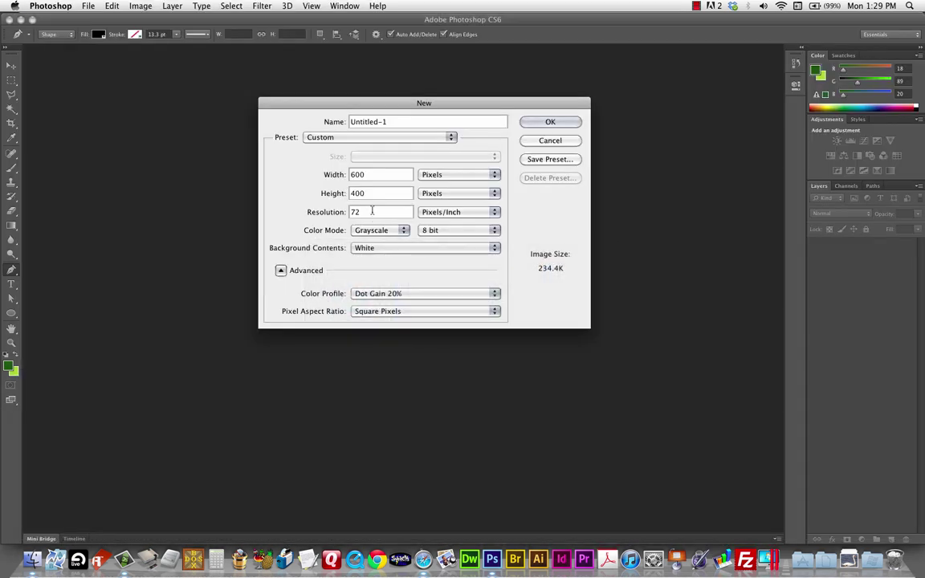
left_click(371, 233)
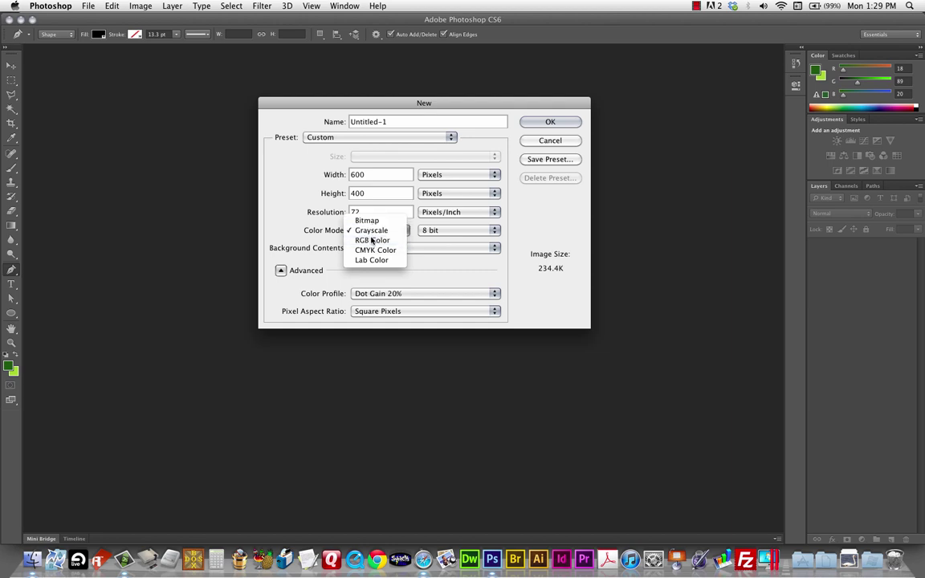
left_click(369, 240)
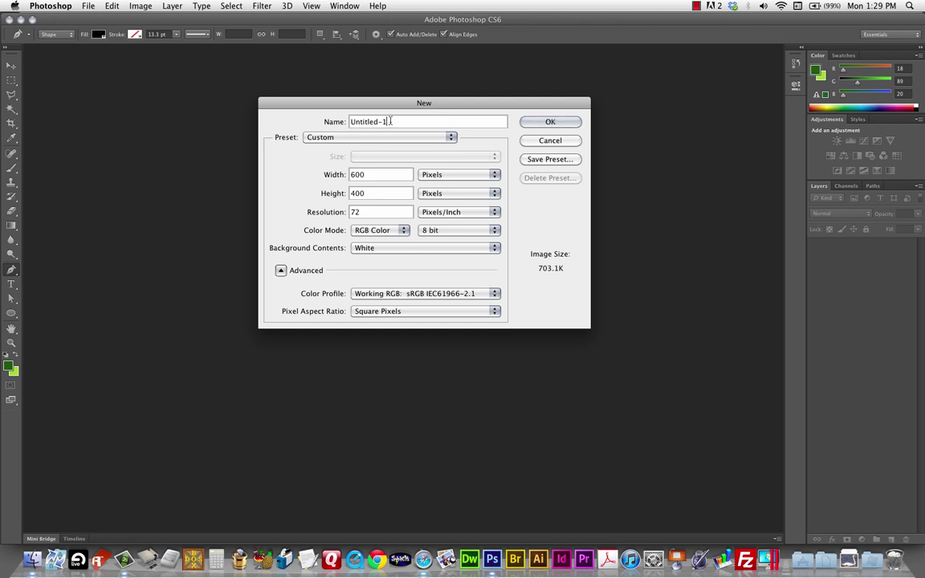
Check the naming rule in the assignment page, name the document with the author's name followed by "_1ptcube", and create it
left_click_drag(391, 122, 349, 121)
type("thor_")
key("super+Tab")
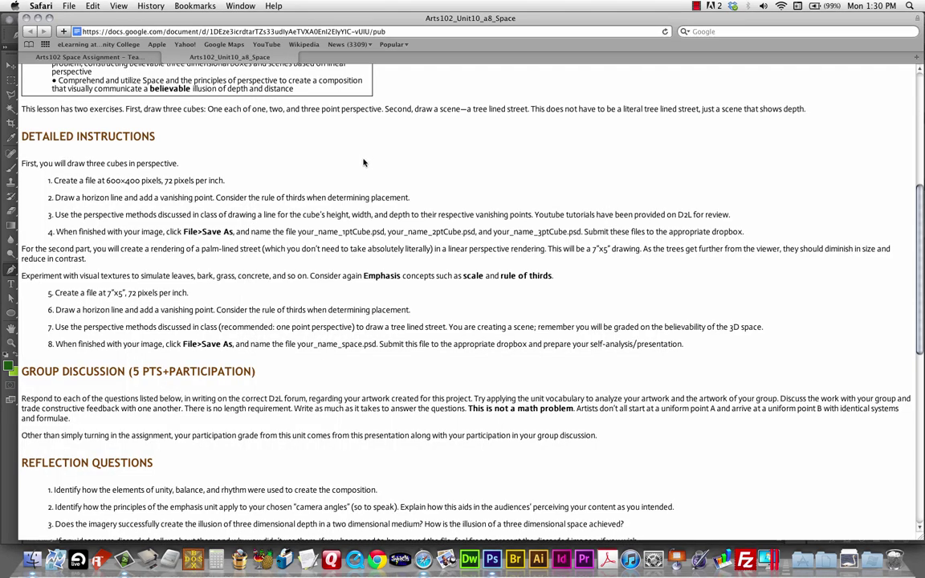
key("super+Tab")
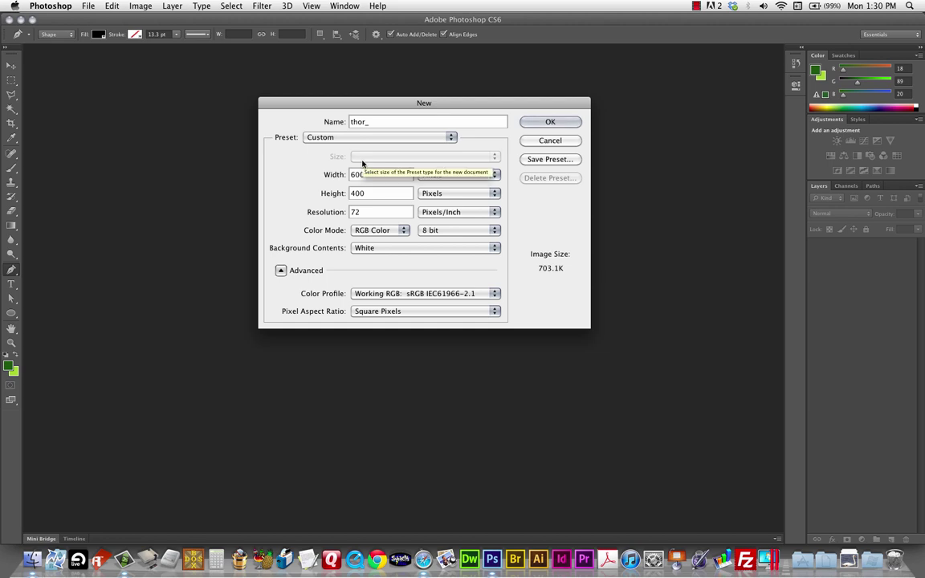
type("1p")
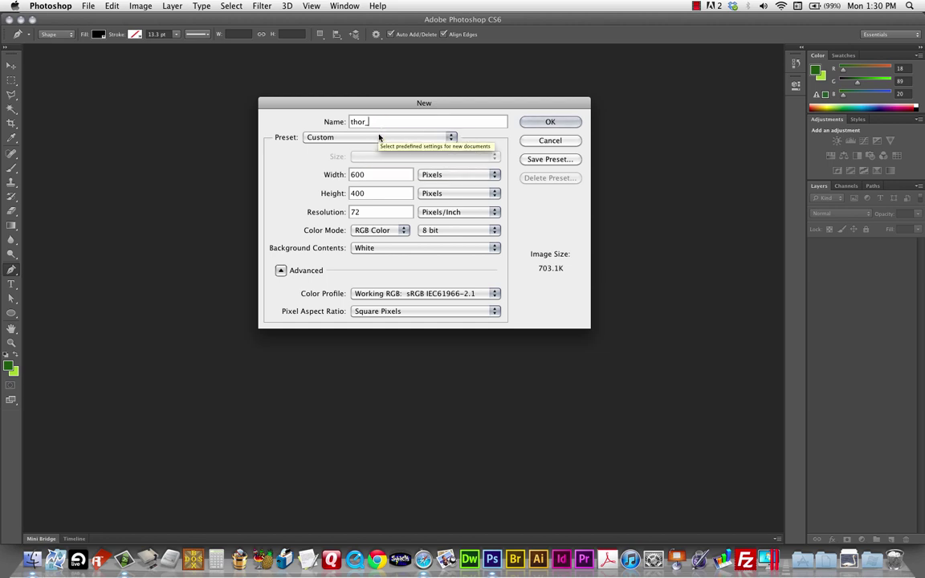
type("t")
type("c")
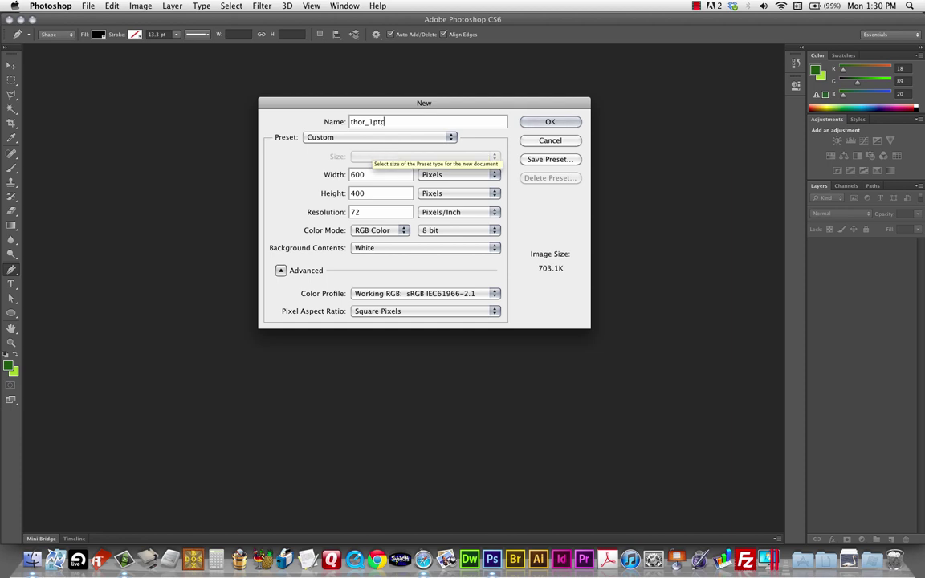
type("ube")
left_click(550, 122)
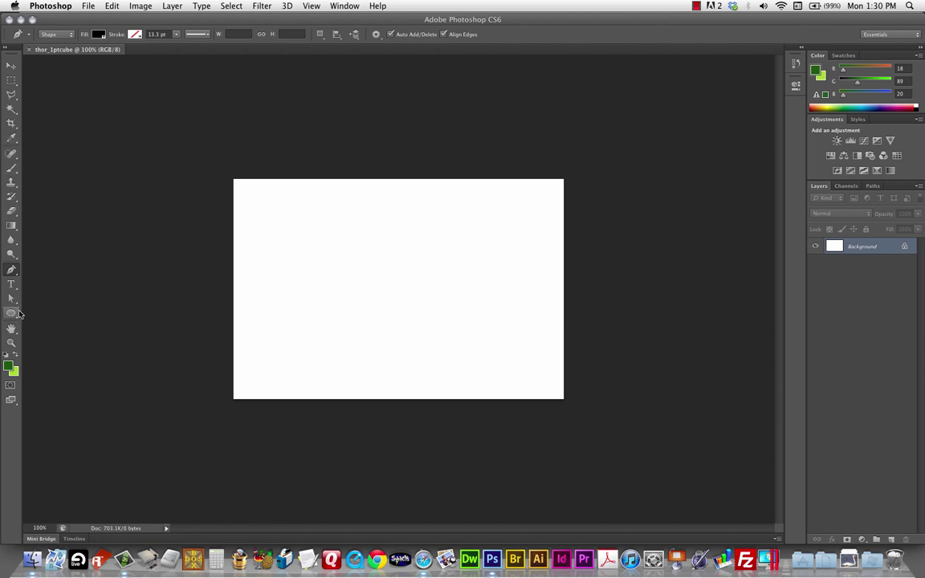
Activate the Line tool and reset the foreground and background colors to the default black and white
left_click_drag(8, 317, 54, 345)
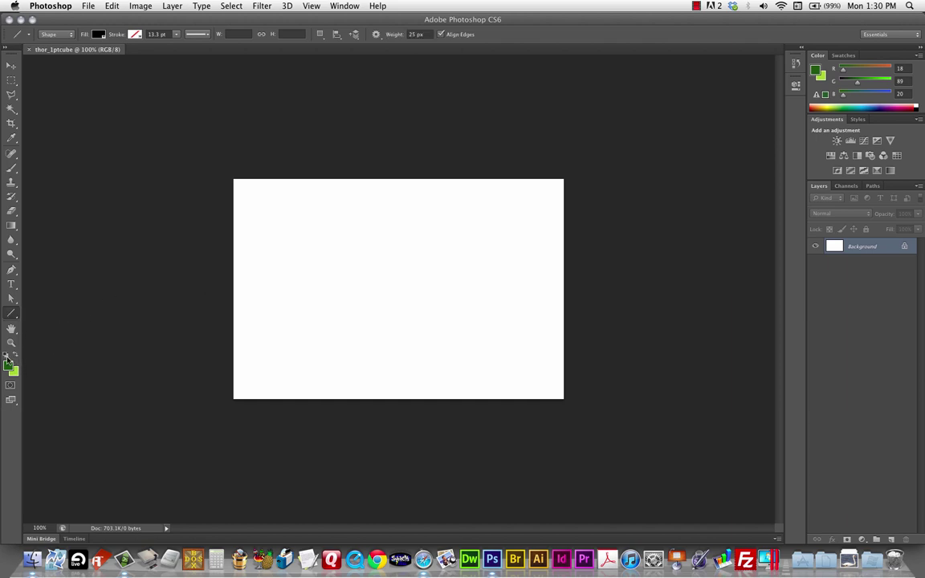
left_click(6, 357)
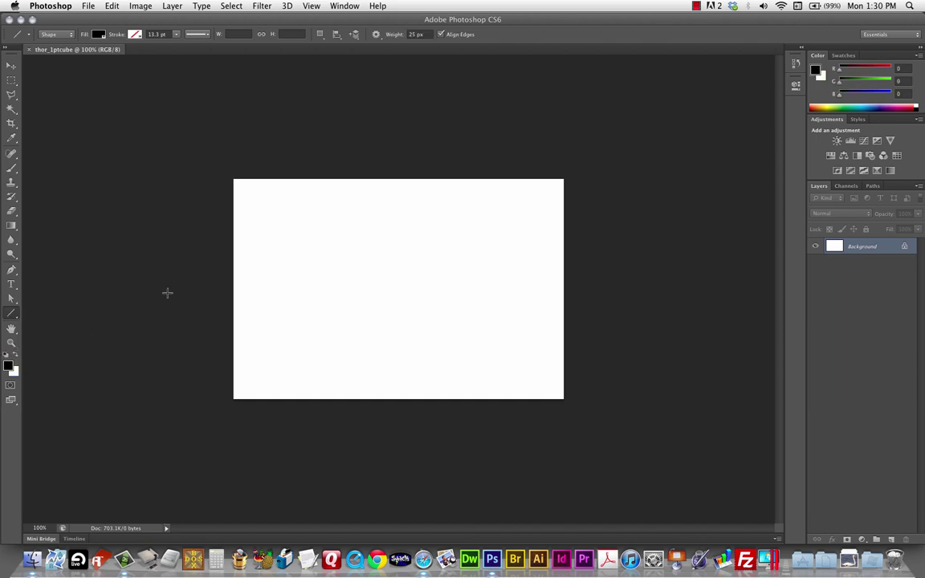
left_click_drag(231, 280, 416, 260)
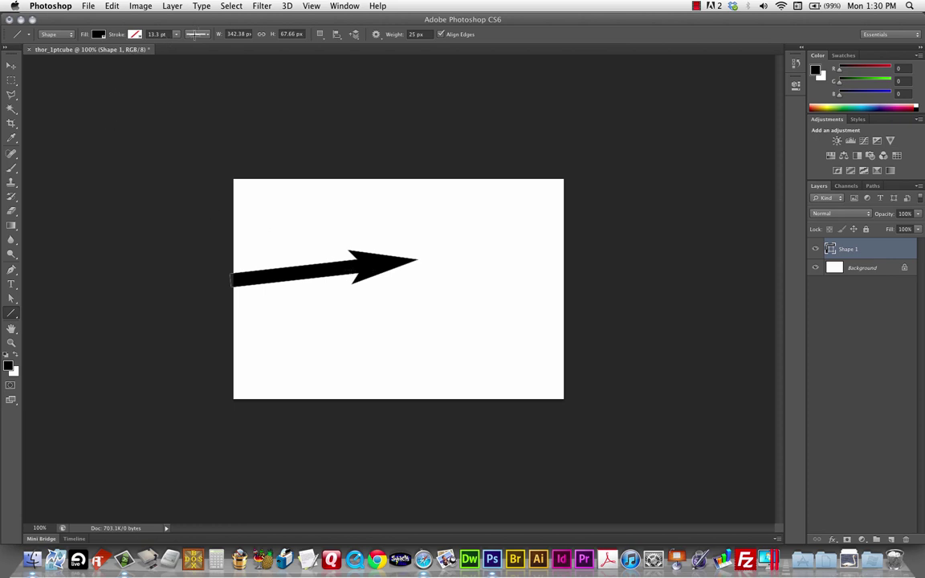
left_click(112, 6)
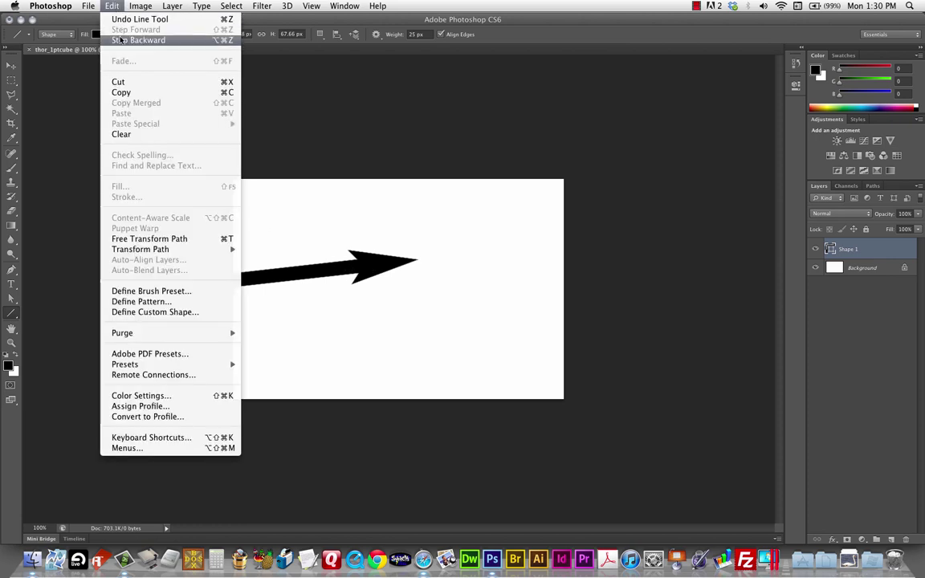
left_click(121, 38)
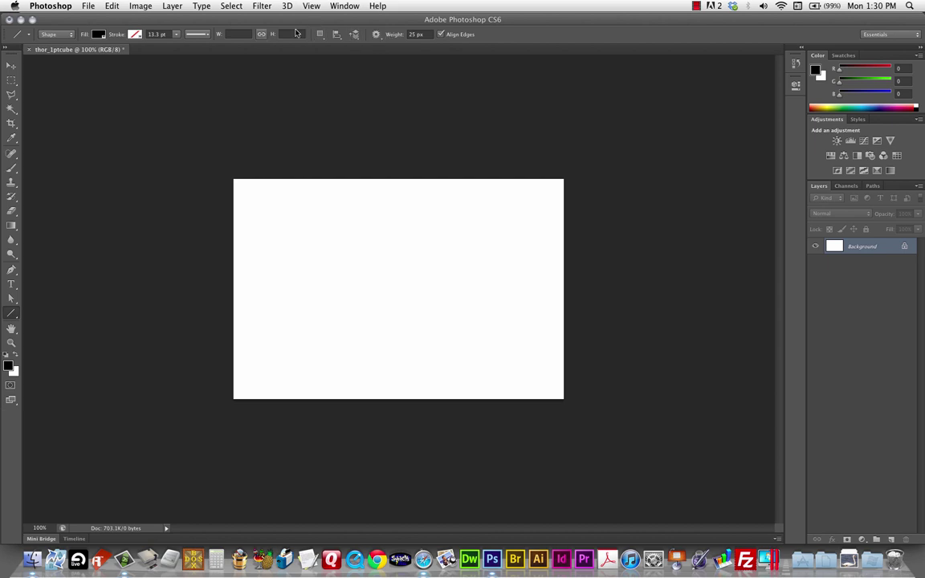
Turn off the Line tool's end arrowhead and set the line weight to 2 px
left_click(376, 34)
left_click(393, 61)
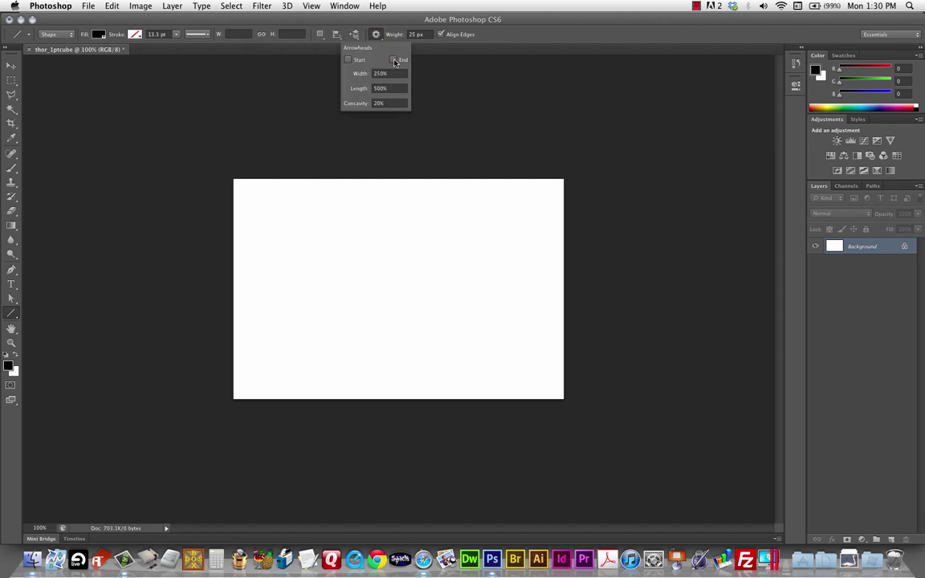
double_click(412, 34)
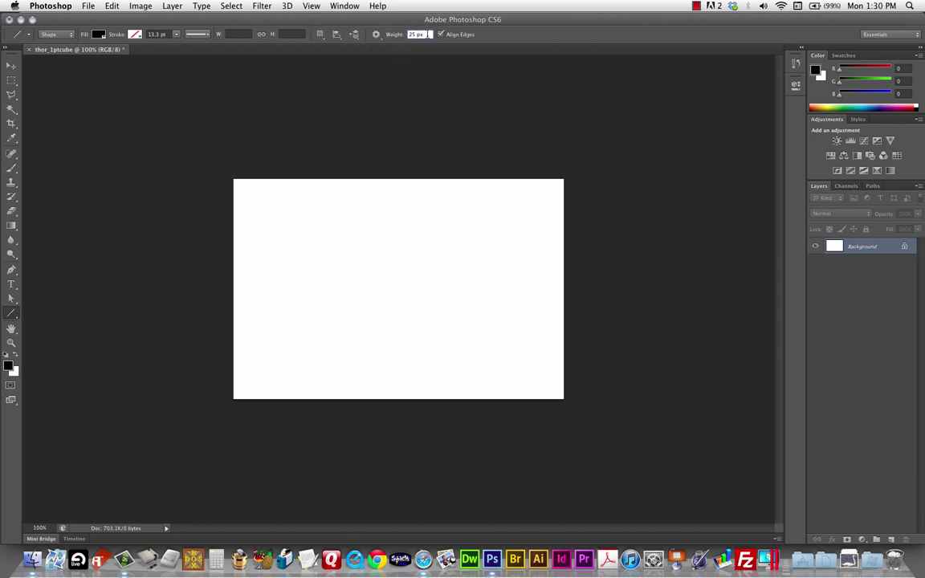
key("Return")
type("2")
key("Return")
Draw a horizontal horizon line about 627 px long across the whole canvas and move it to mid-height
left_click_drag(227, 276, 573, 273)
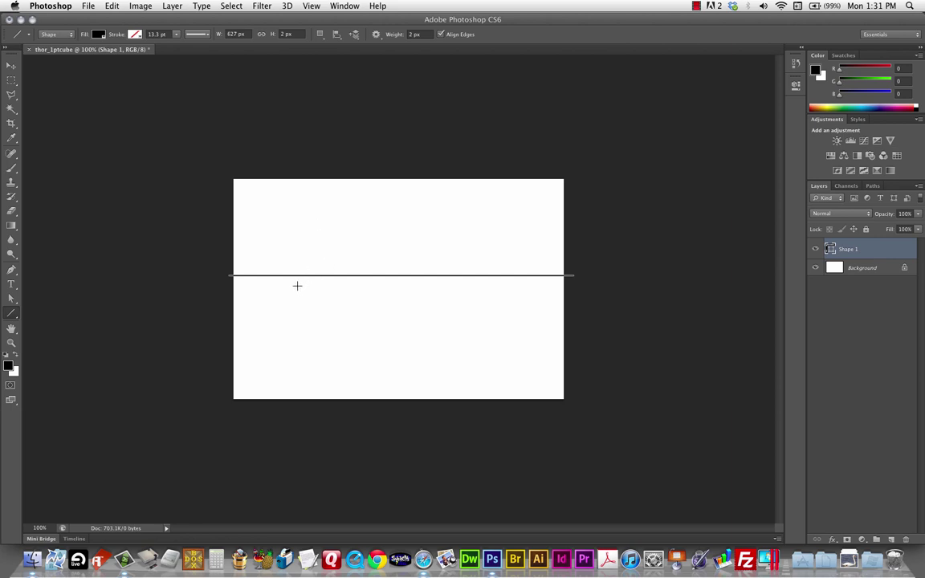
key("v")
mouse_move(319, 274)
left_mouse_down()
mouse_move(325, 233)
mouse_move(316, 226)
mouse_move(313, 325)
mouse_move(315, 285)
mouse_move(334, 284)
mouse_move(333, 250)
mouse_move(333, 332)
mouse_move(333, 247)
mouse_move(326, 310)
mouse_move(330, 290)
left_mouse_up()
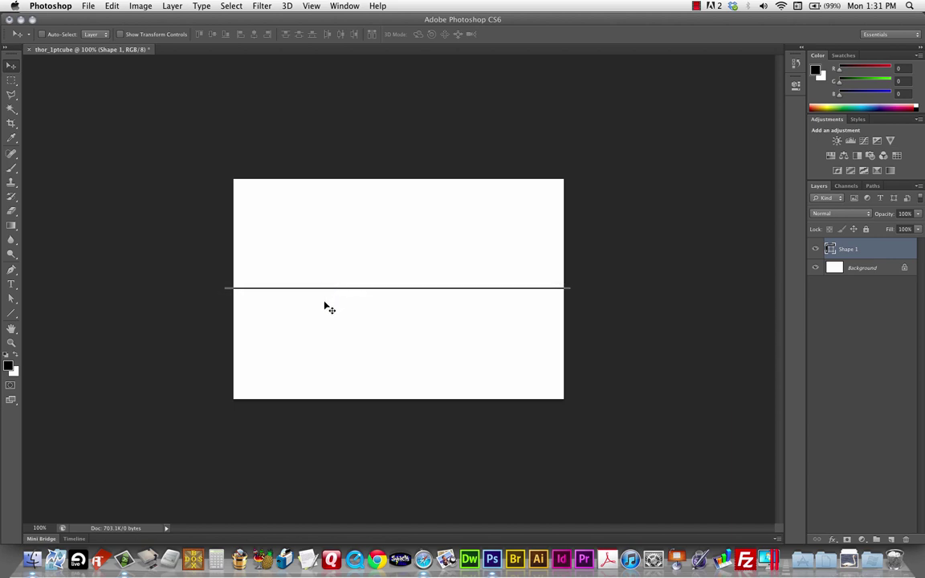
Draw a vertical tick about 20 px tall as the vanishing point and center it on the horizon line, slightly left of the canvas middle
left_click(12, 313)
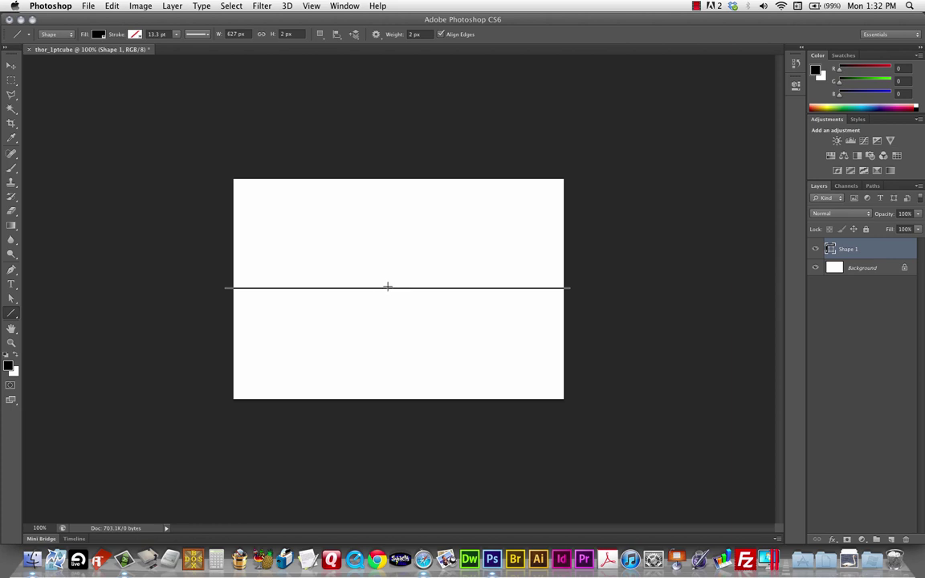
left_click_drag(388, 286, 386, 294)
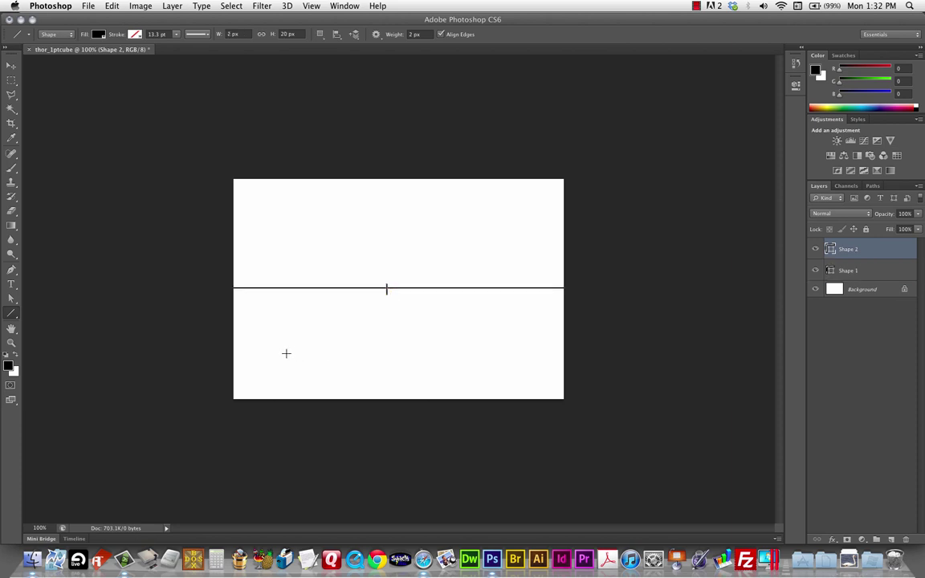
key("v")
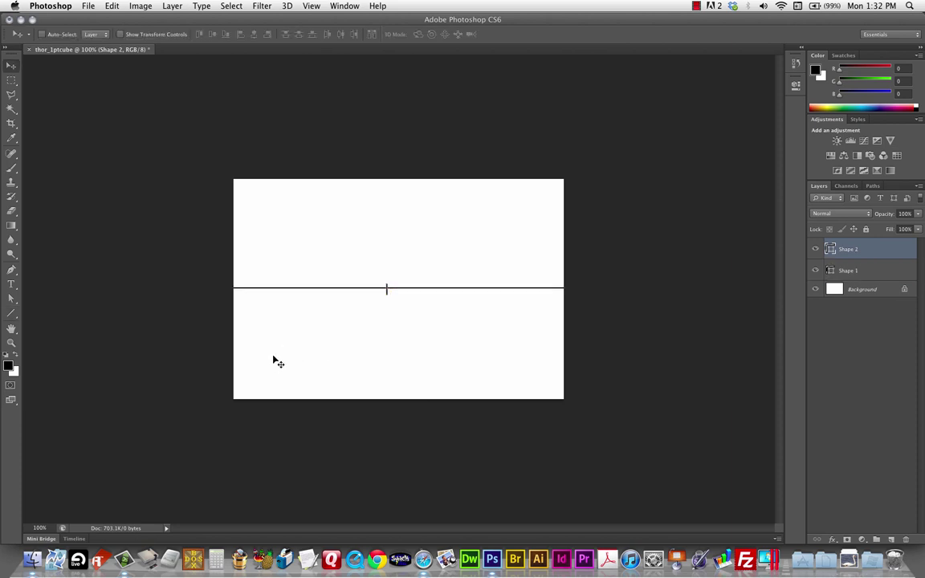
mouse_move(390, 293)
left_mouse_down()
mouse_move(262, 298)
mouse_move(266, 289)
mouse_move(526, 293)
mouse_move(387, 290)
left_mouse_up()
Set the Rectangle tool to no fill and a solid black stroke
key("u")
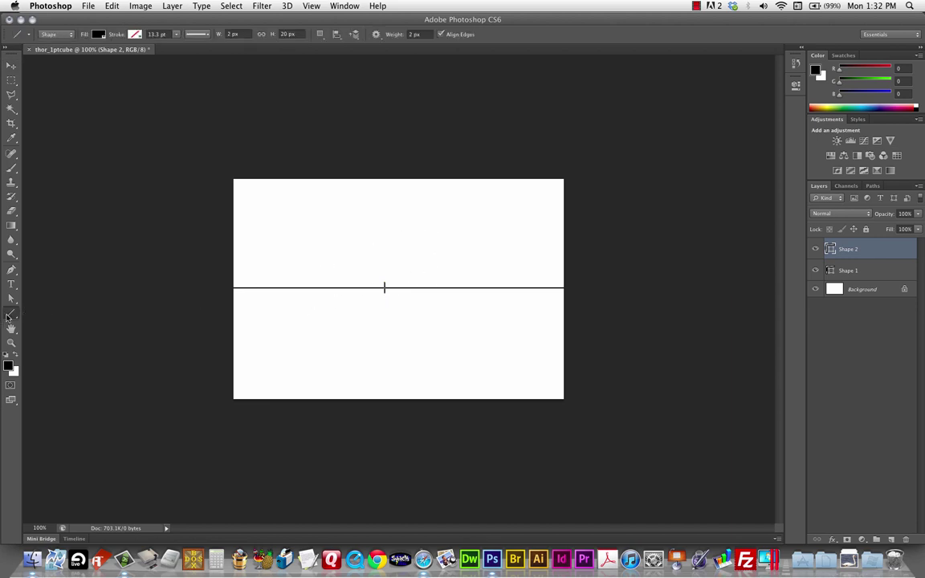
left_click_drag(9, 315, 40, 311)
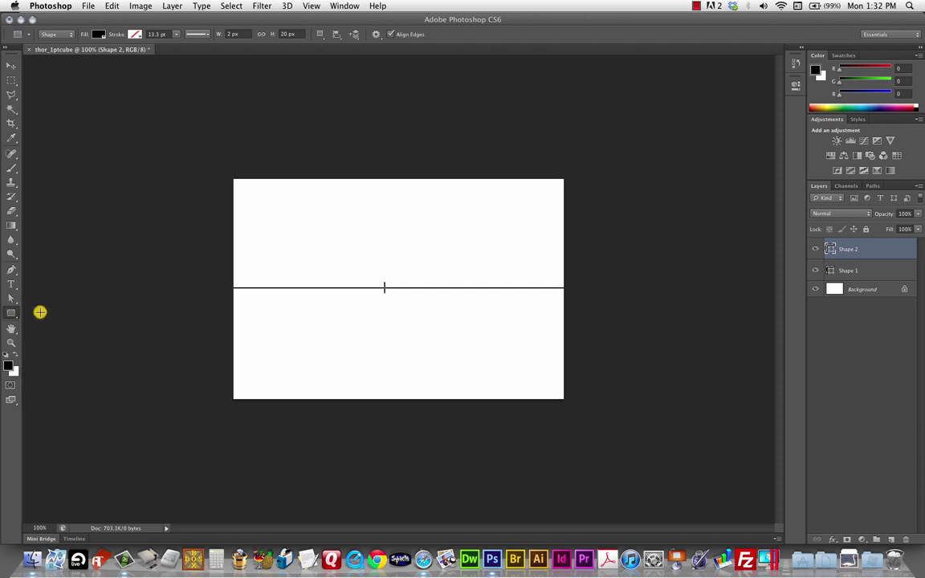
left_click(98, 34)
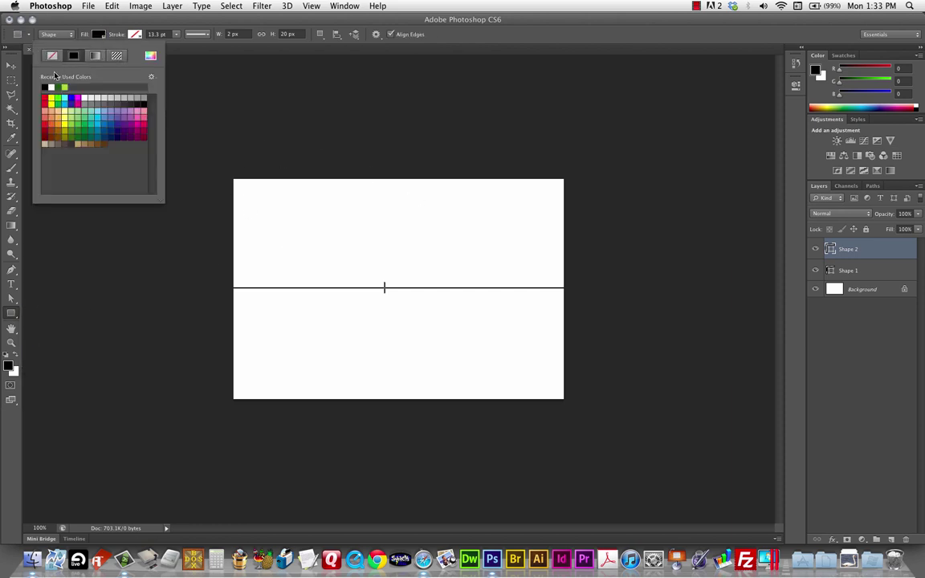
left_click(54, 57)
left_click(135, 34)
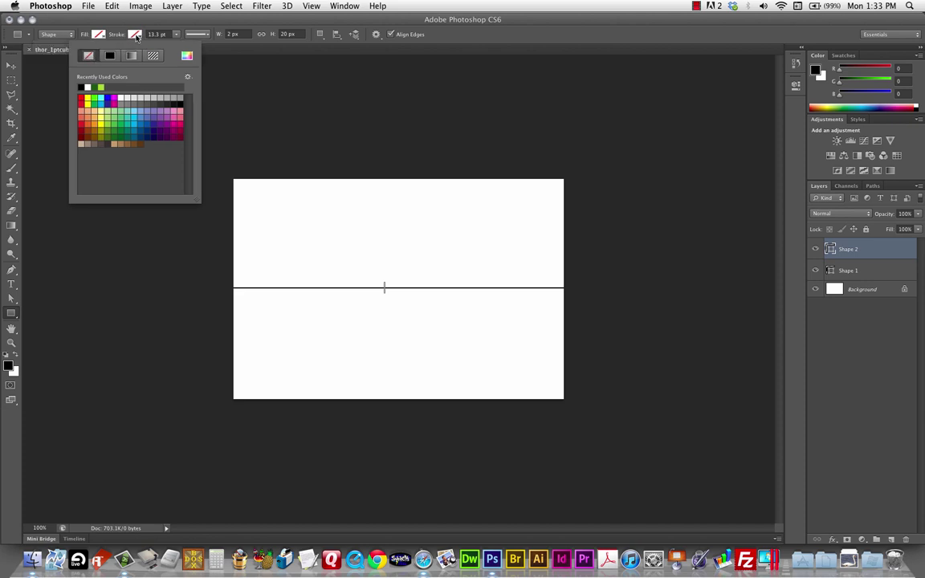
left_click(132, 32)
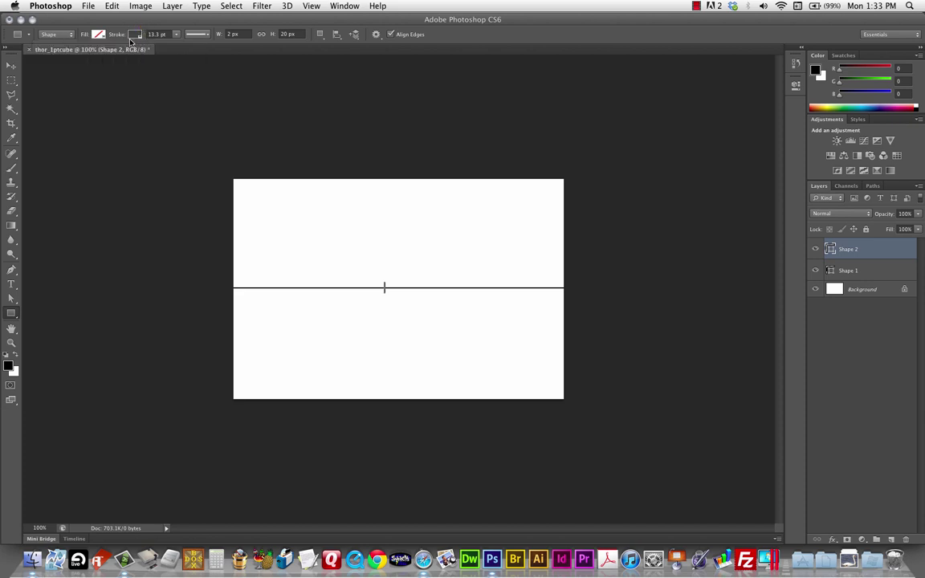
left_click(136, 37)
left_click(80, 87)
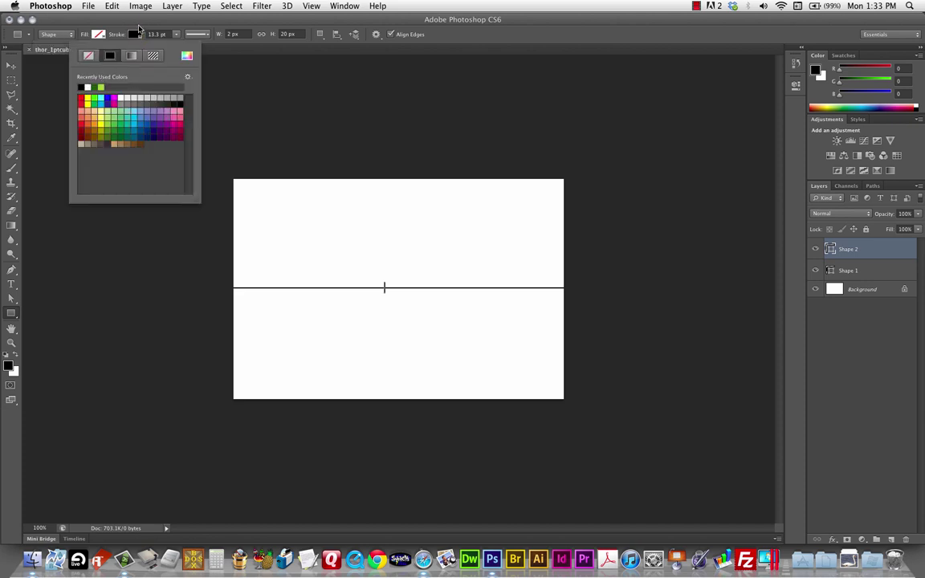
left_click(129, 30)
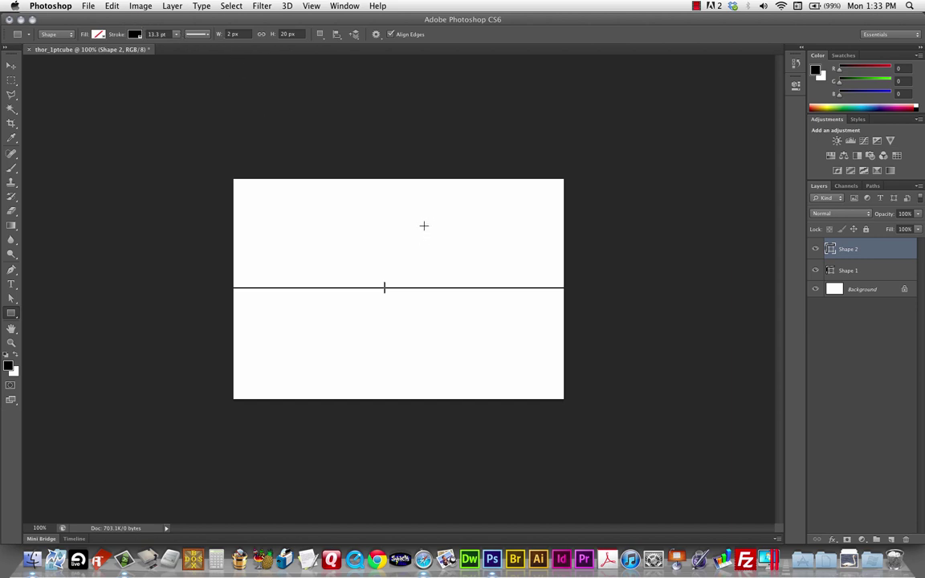
Try a rectangle of about 99 by 80 px above the horizon line and undo it
left_click_drag(421, 205, 474, 247)
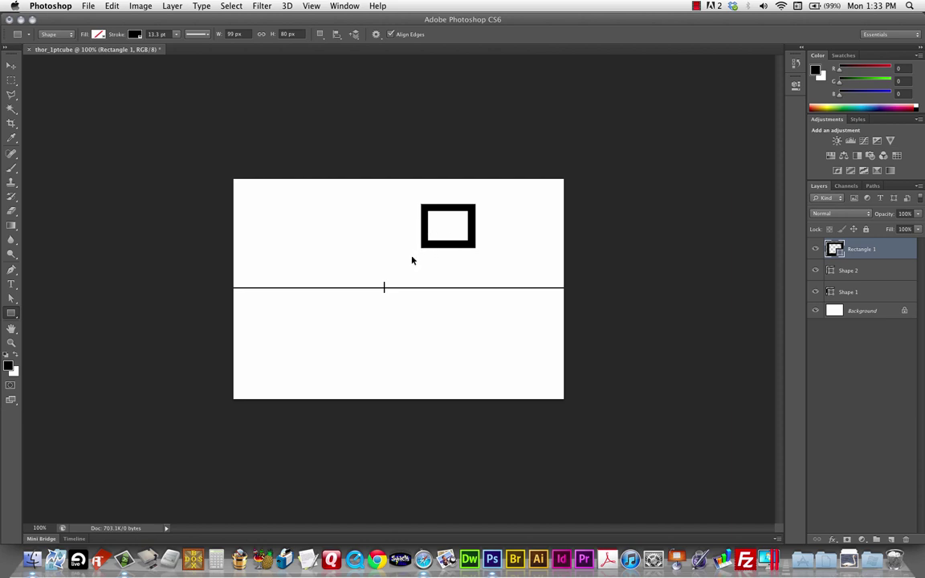
key("super+z")
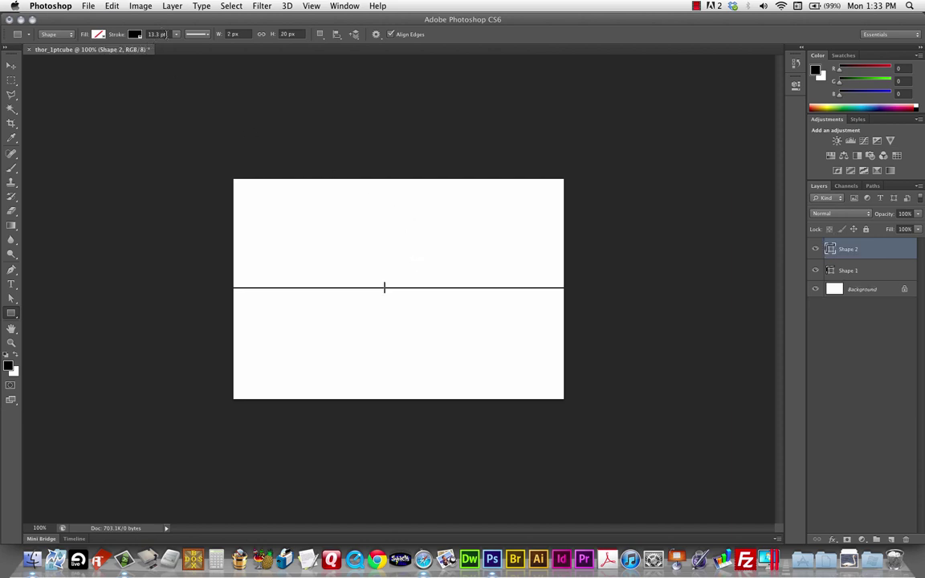
Draw a square of about 87 px with a 2 pt stroke above the horizon and move it to the upper right of the vanishing point
left_click(166, 33)
type("3")
key("Return")
left_click_drag(404, 217, 467, 266)
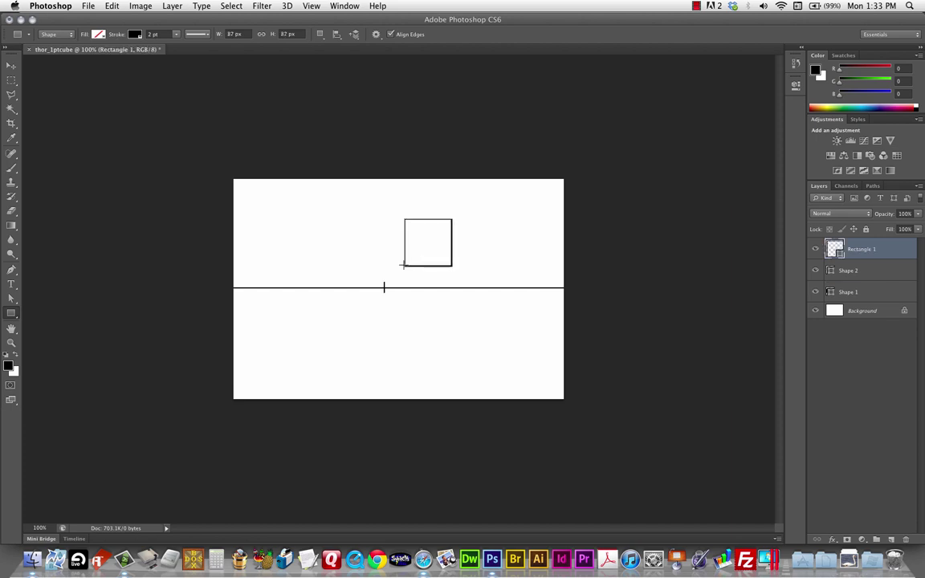
key("v")
left_click_drag(426, 233, 457, 206)
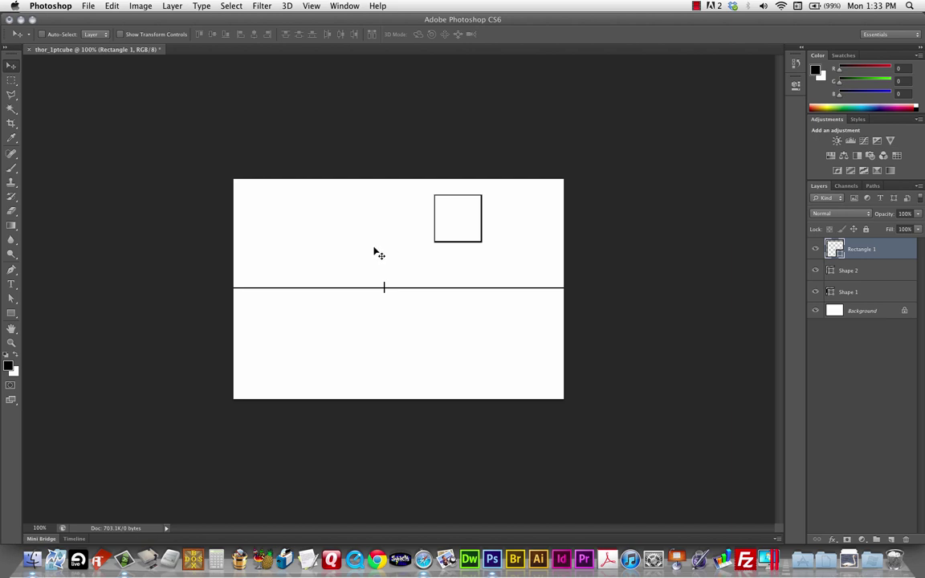
Draw 2 px lines from the vanishing point to the square's upper-left, lower-left and lower-right corners, undoing the first attempt at the upper-left line
left_click_drag(11, 312, 45, 351)
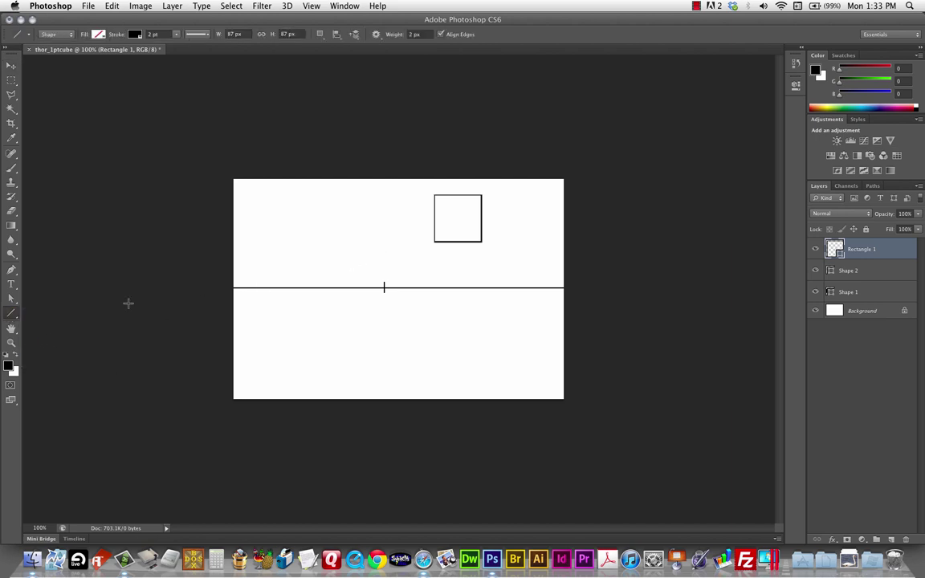
left_click_drag(433, 196, 384, 287)
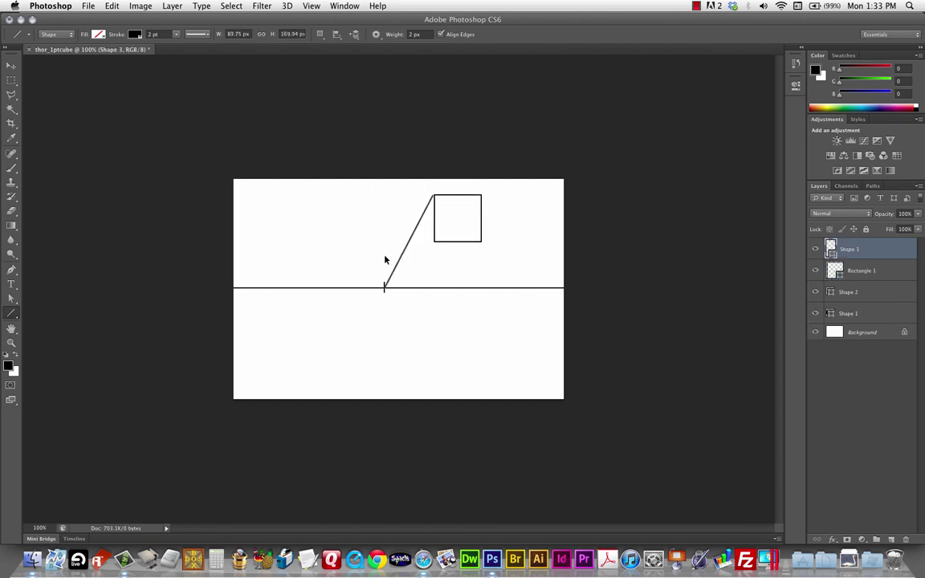
key("super+z")
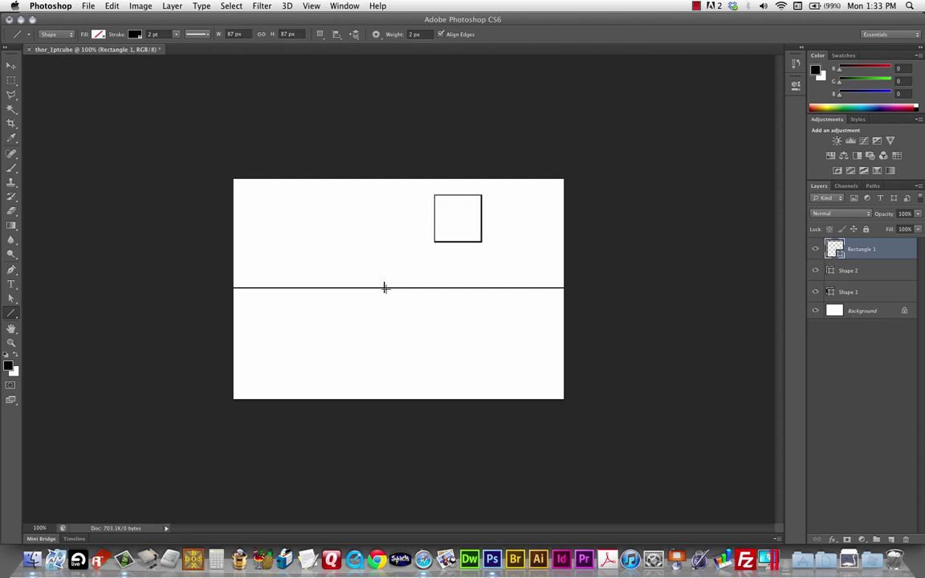
left_click_drag(384, 287, 435, 196)
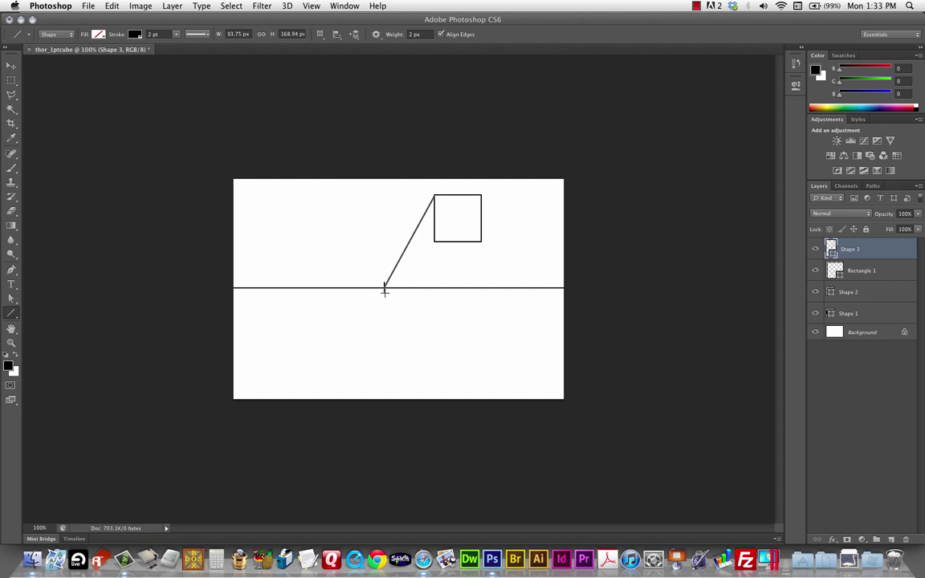
left_click_drag(384, 286, 434, 240)
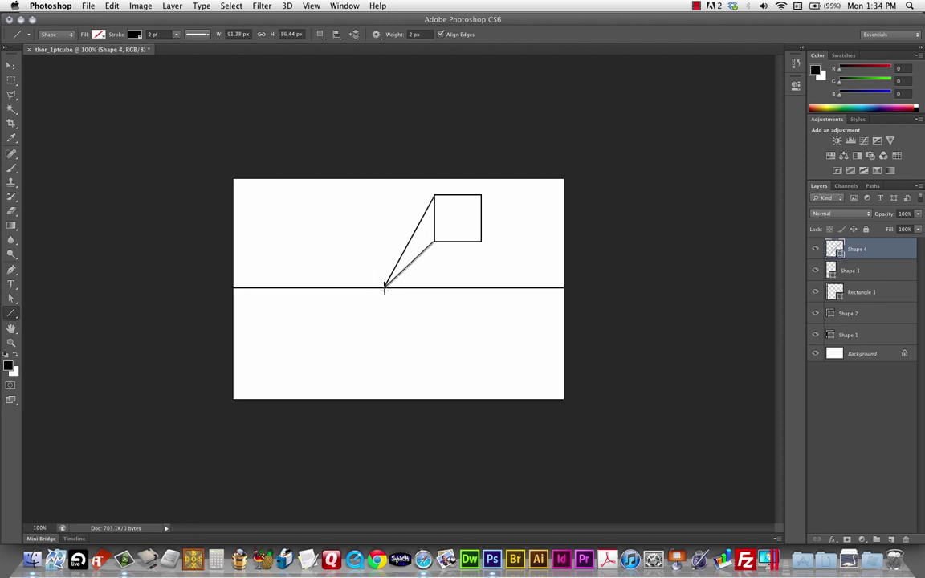
left_click_drag(383, 287, 479, 241)
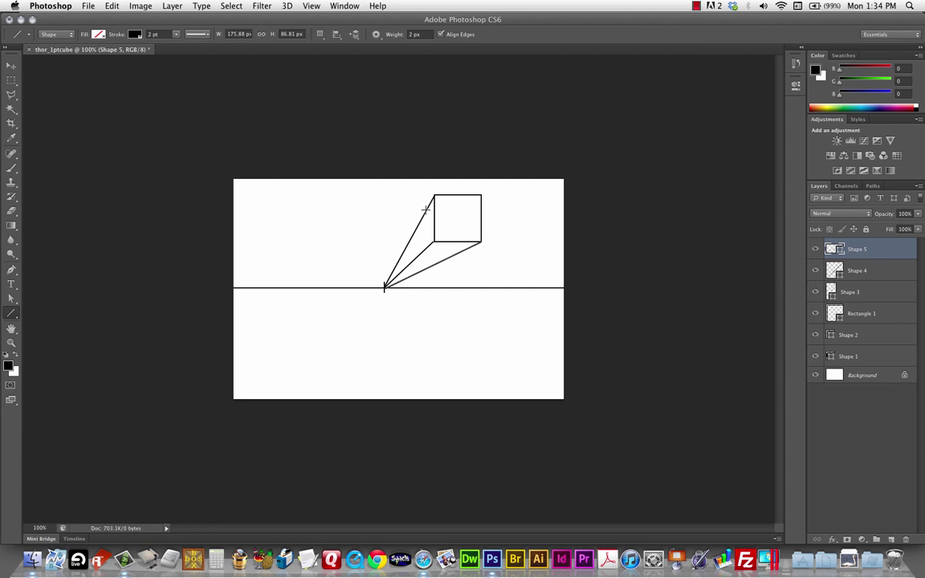
Draw the cube's back edges between the perspective lines: a vertical about 69 px tall and a horizontal about 79 px long from its lower end
left_click_drag(426, 209, 427, 248)
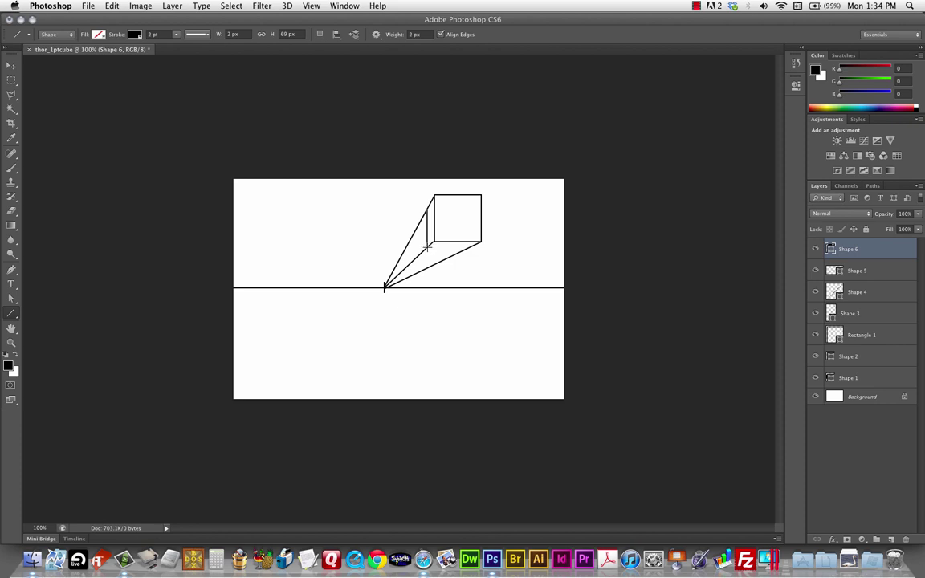
left_click(427, 247)
left_click_drag(426, 247, 471, 244)
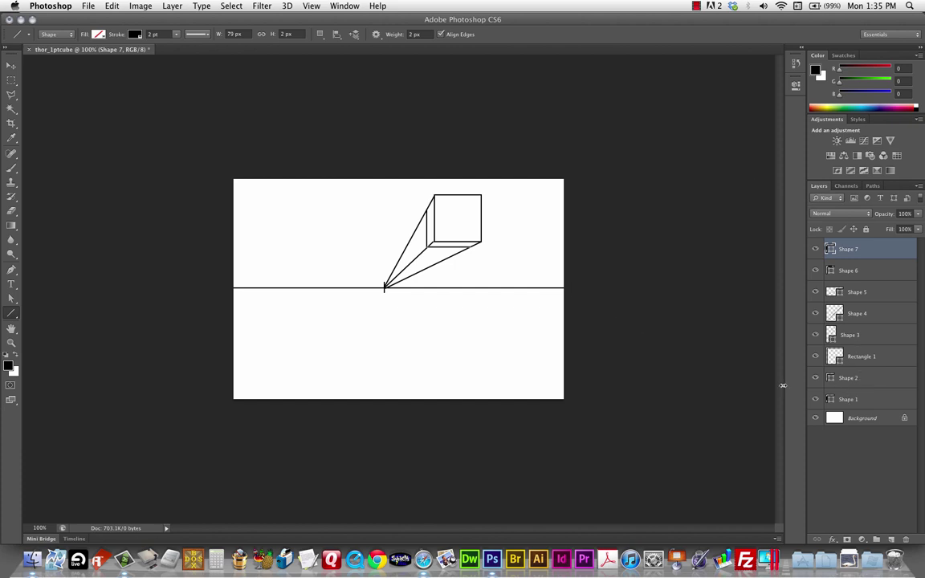
Group the horizon line and vanishing point layers, Shape 1 and Shape 2, and name the group "Horizon"
left_click(867, 400, "shift")
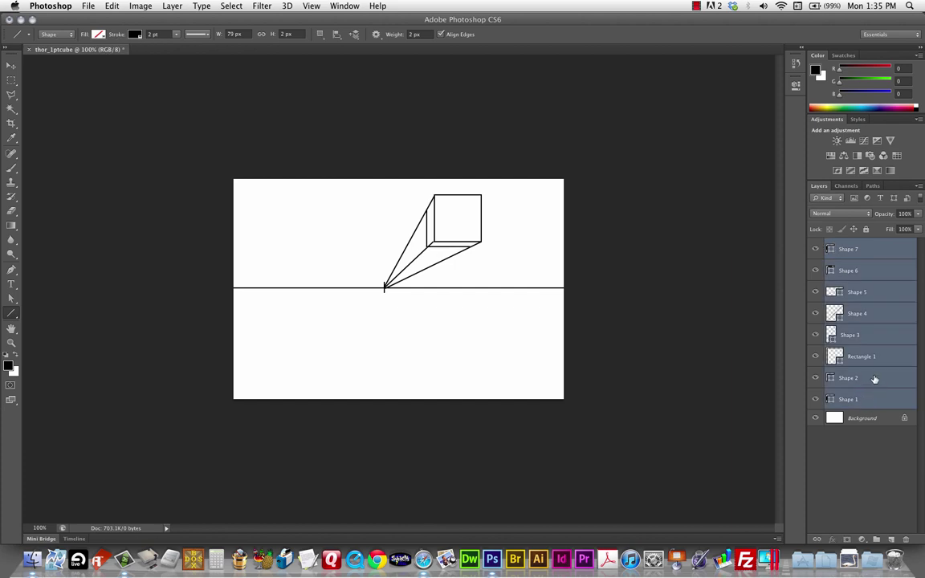
left_click(868, 379)
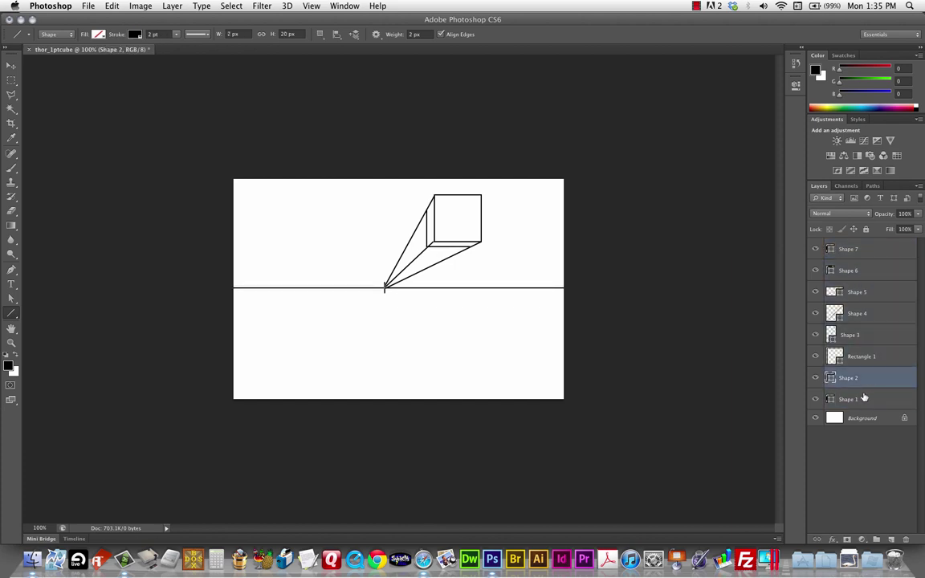
left_click(868, 397)
left_click(869, 379)
left_click(864, 399, "shift")
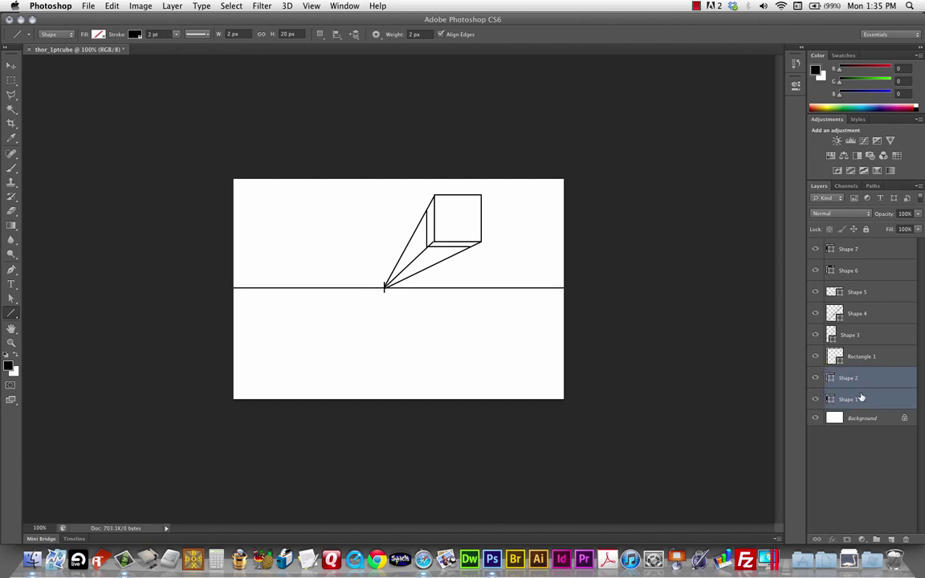
key("super+g")
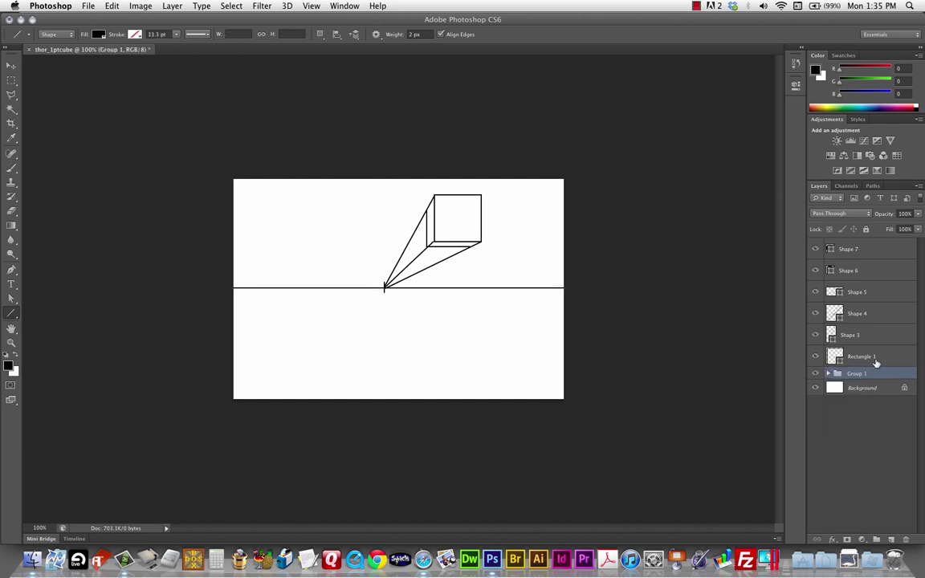
double_click(856, 374)
type("Horizon")
key("Return")
Group the layers from Rectangle 1 up to Shape 7 and name the group "cube"
left_click(868, 356)
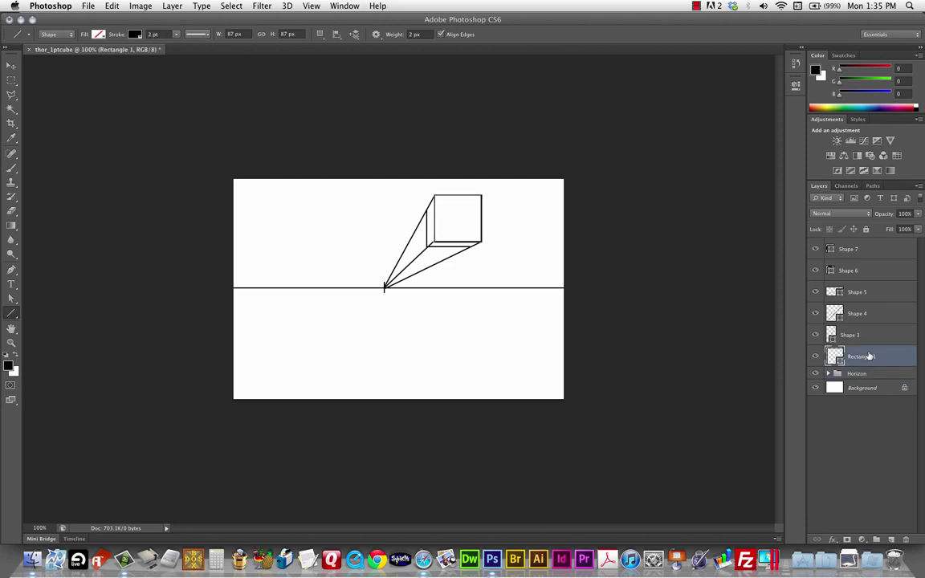
left_click(869, 249, "shift")
key("super+g")
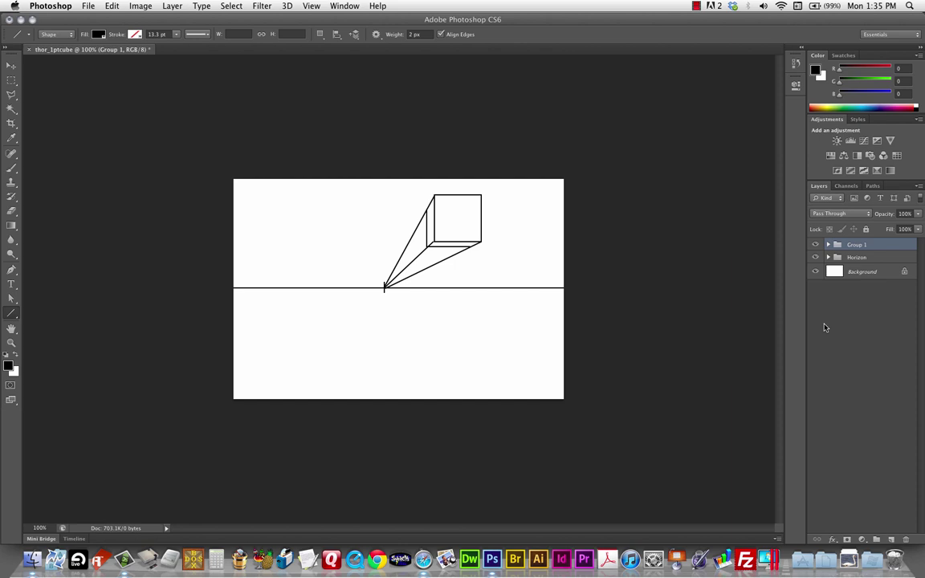
left_click(858, 245)
double_click(858, 246)
type("Cu")
key("Return")
In a new 600 by 400 pixel document, draw a full-width horizon line below the middle with a short vanishing-point tick near each end
key("super+n")
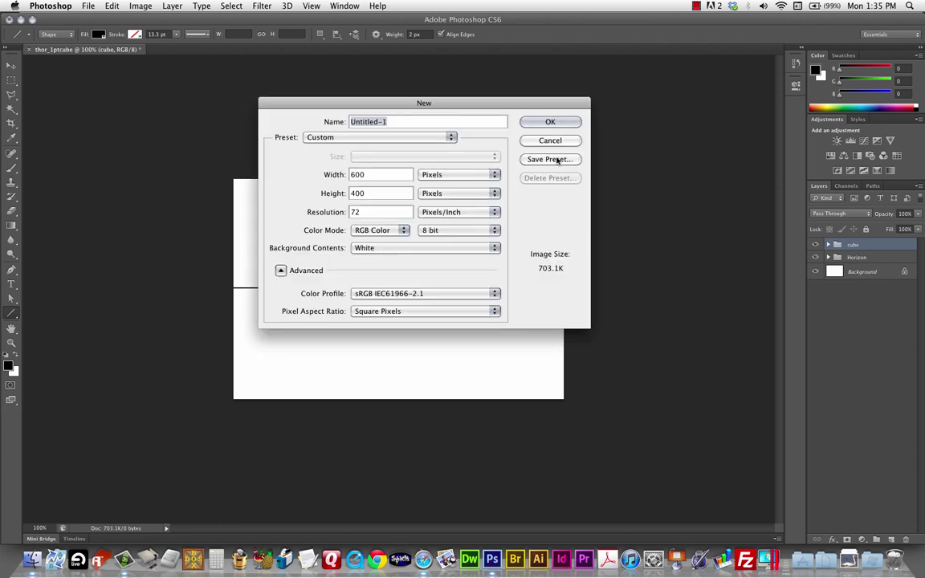
left_click(550, 123)
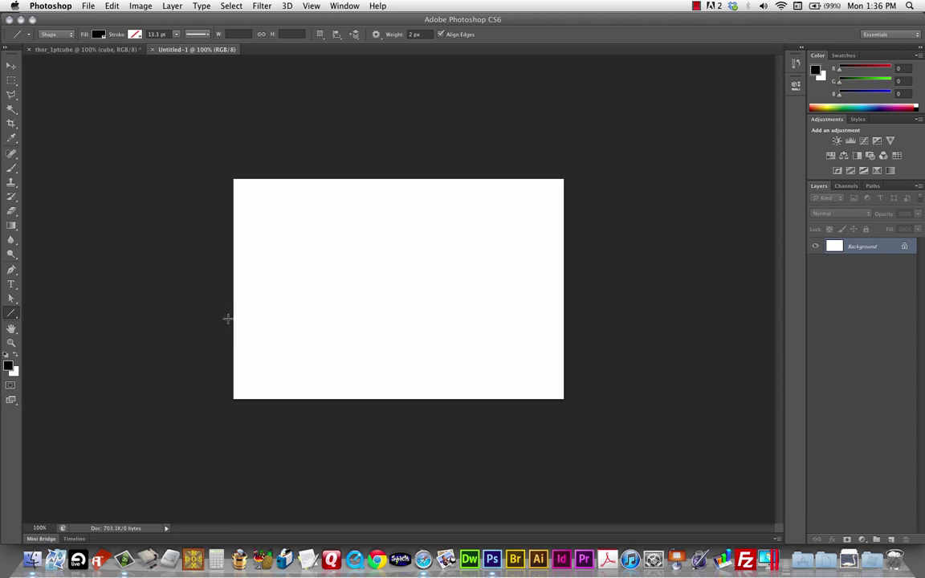
left_click_drag(227, 318, 570, 313)
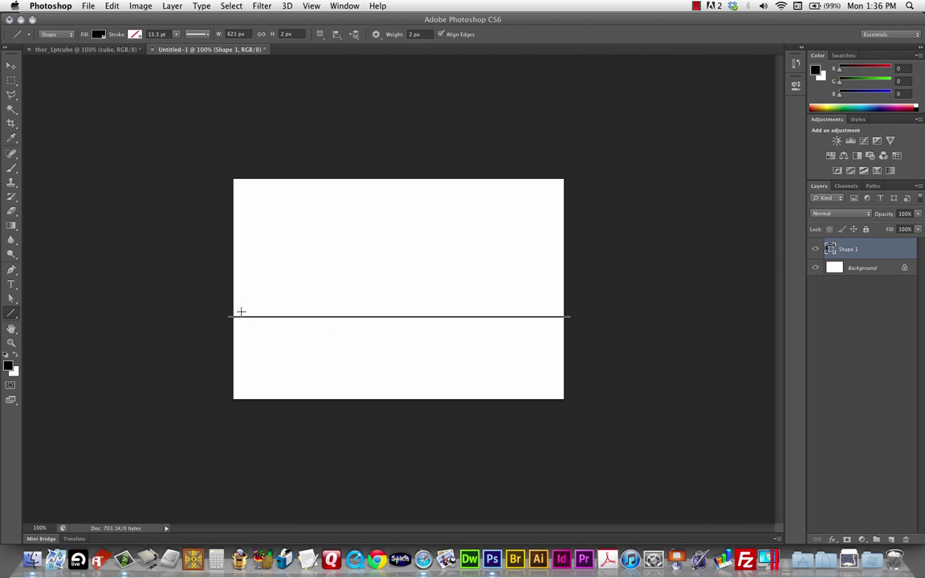
left_click_drag(241, 312, 241, 323)
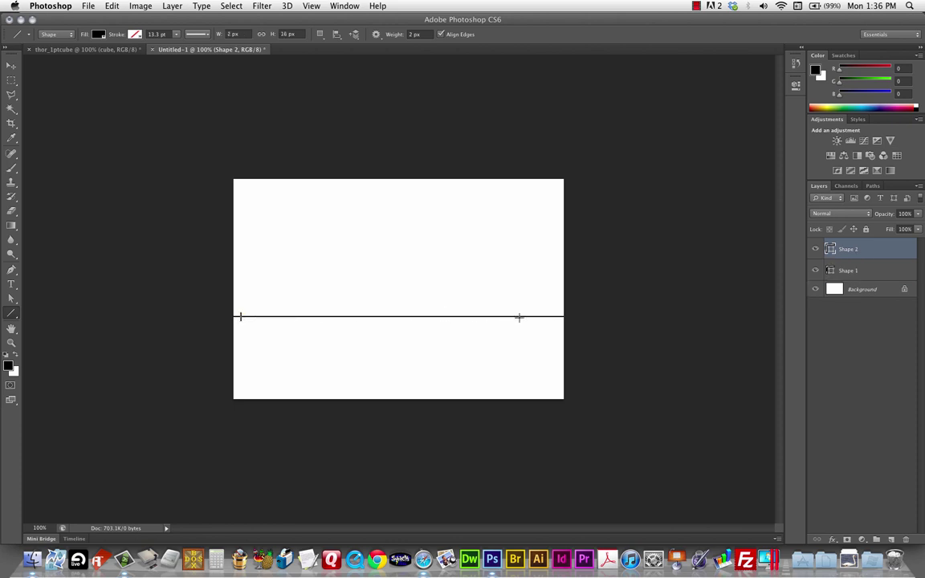
left_click_drag(553, 311, 553, 325)
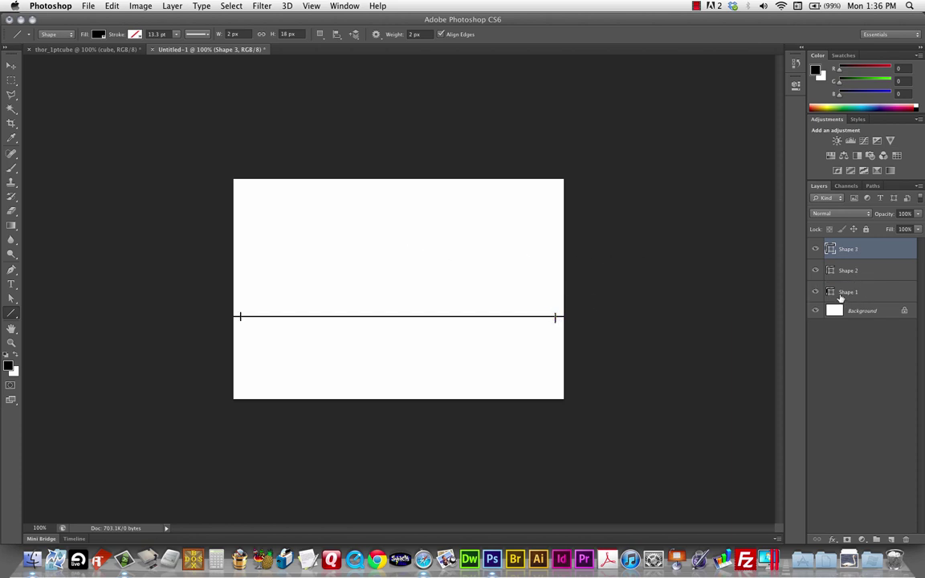
Group the horizon line and both vanishing point ticks and name the group "Horizon"
left_click(863, 290, "shift")
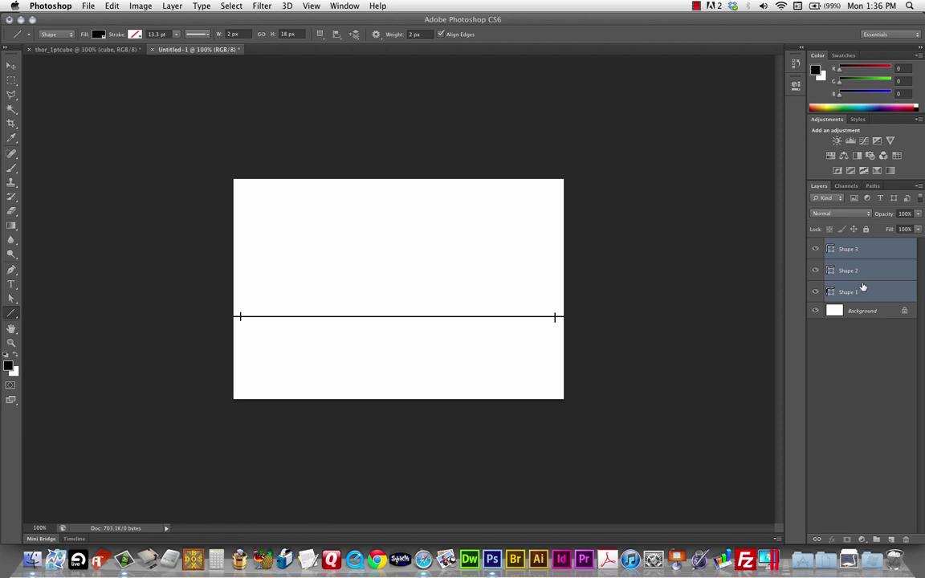
key("super+g")
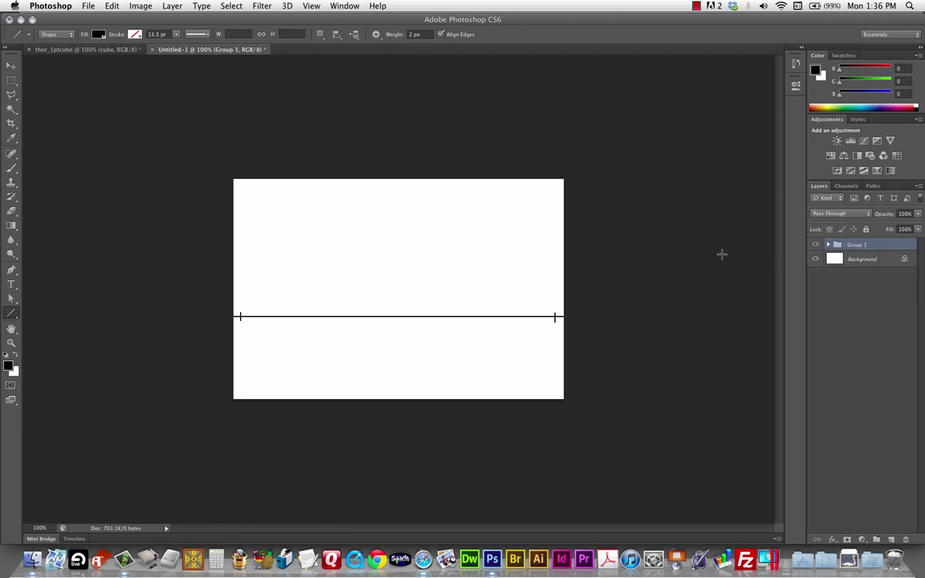
double_click(855, 244)
type("Horizon")
key("Return")
Draw a vertical edge about 108 px tall above the horizon and connect both its ends to both vanishing points
left_click_drag(385, 229, 386, 288)
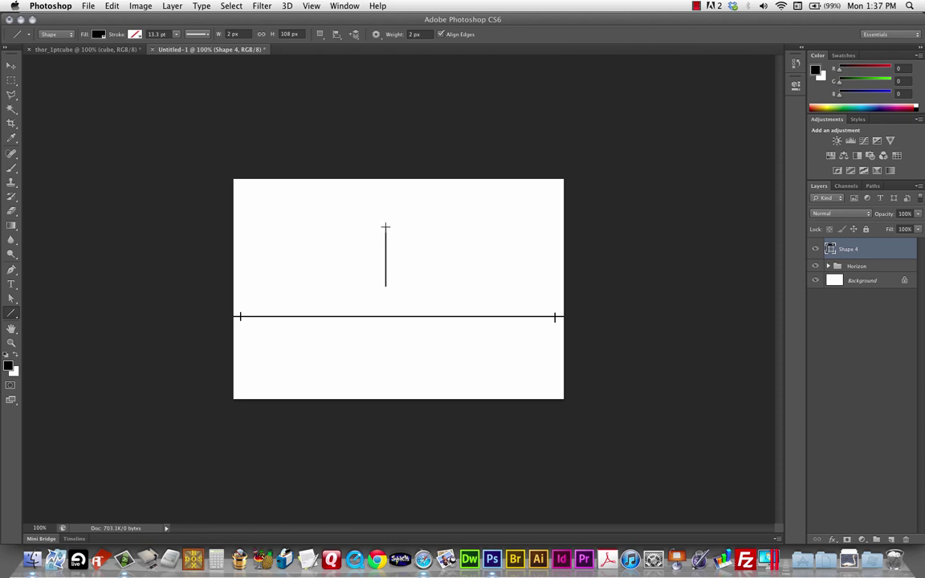
left_click_drag(386, 227, 239, 317)
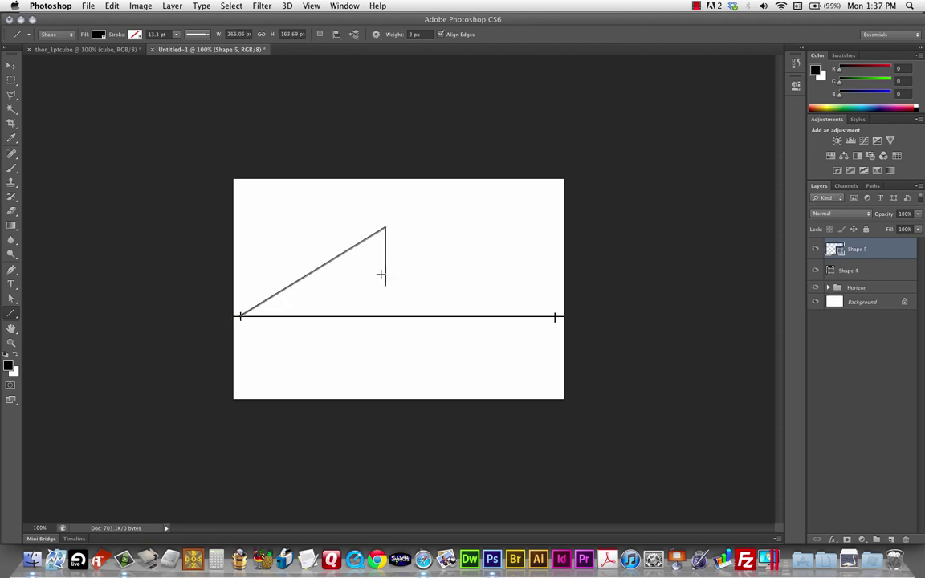
left_click_drag(384, 284, 239, 316)
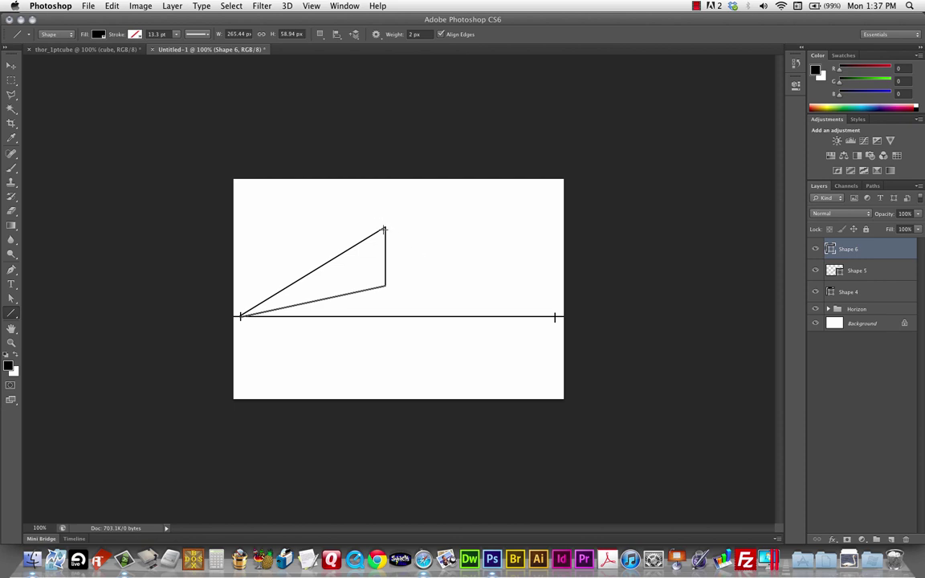
left_click_drag(386, 228, 554, 316)
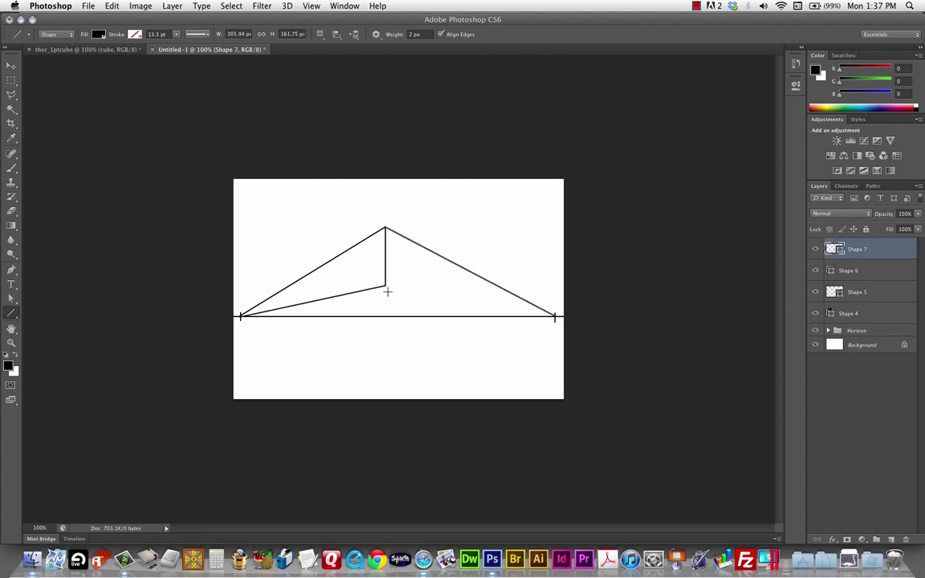
left_click_drag(386, 285, 553, 317)
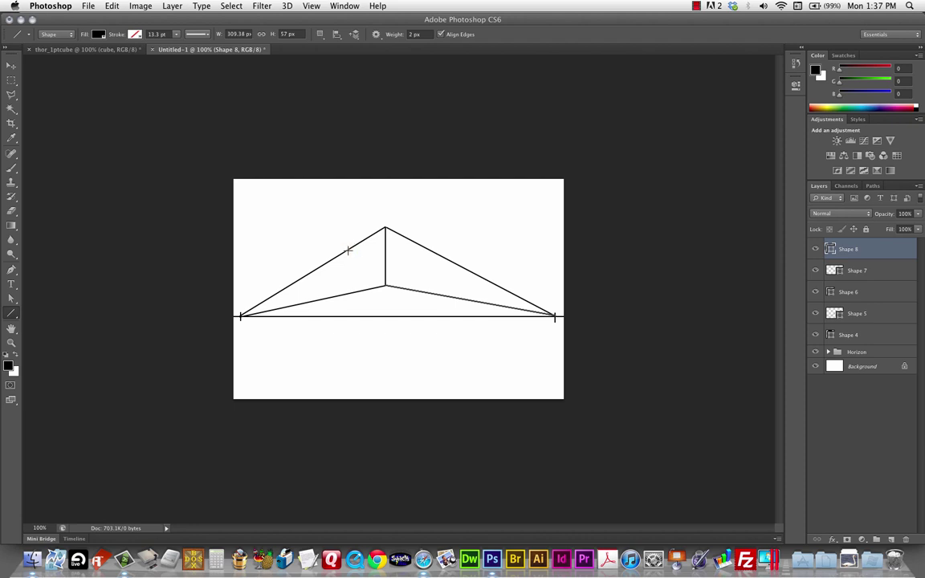
Draw a vertical side edge about 80 px tall on each side of the front edge and connect their lower ends to the opposite vanishing points
left_click_drag(348, 249, 348, 294)
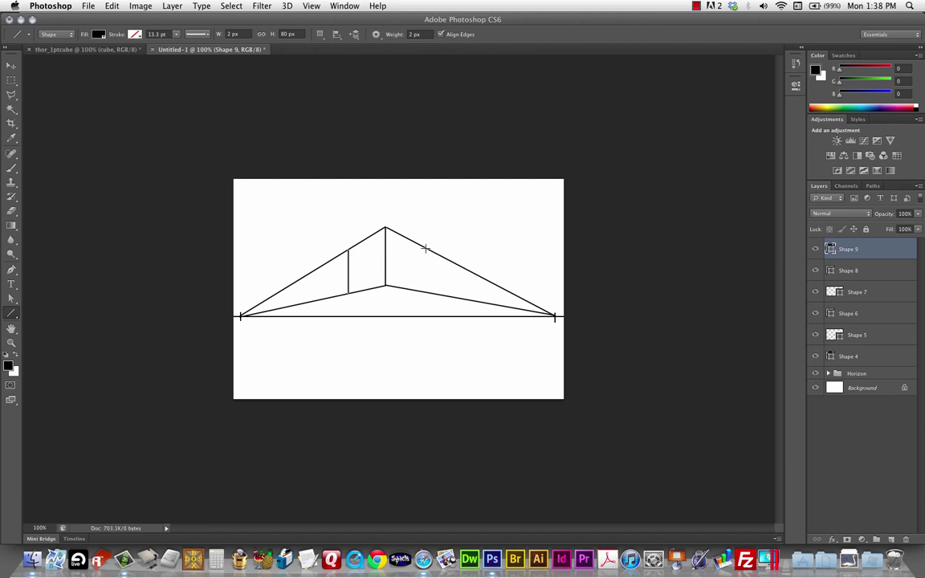
left_click_drag(426, 249, 429, 289)
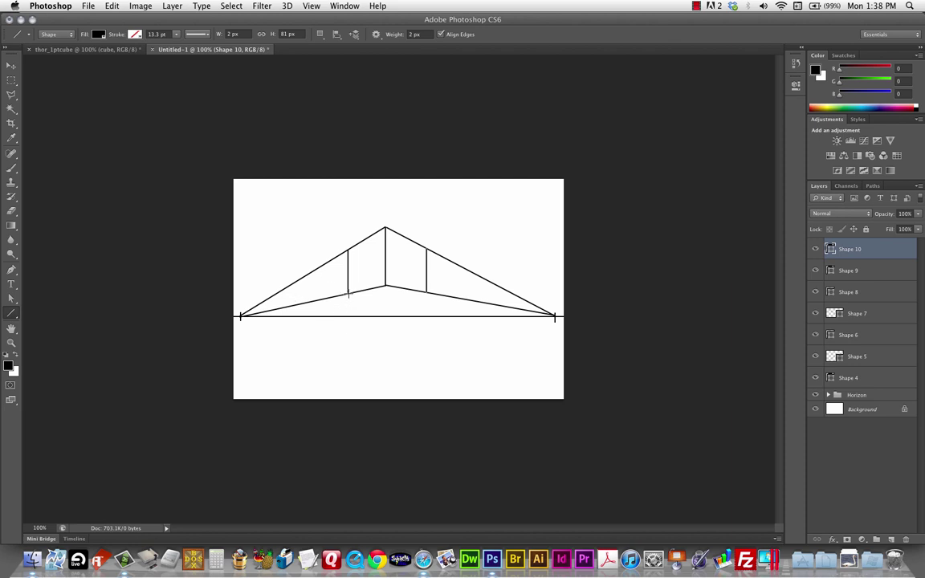
left_click_drag(348, 294, 554, 316)
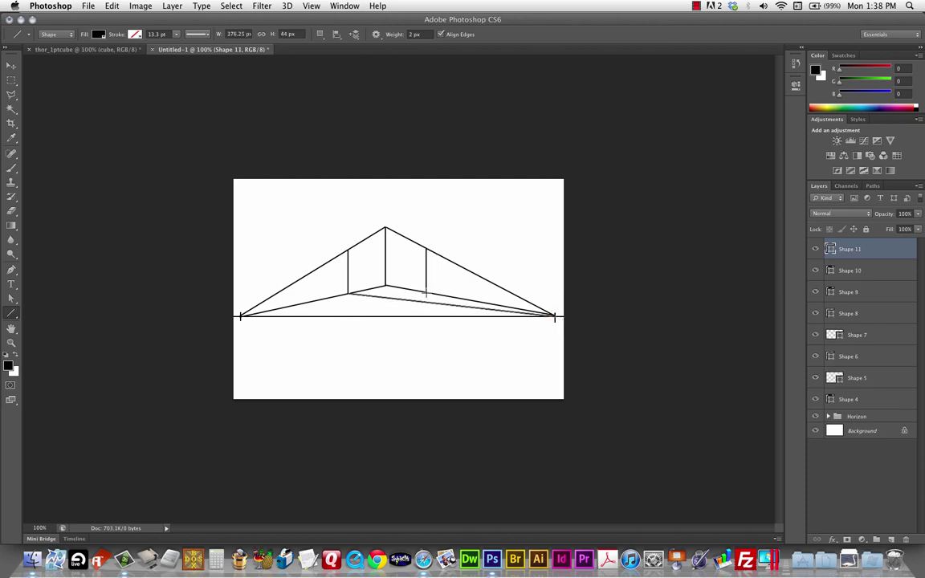
left_click_drag(425, 294, 239, 316)
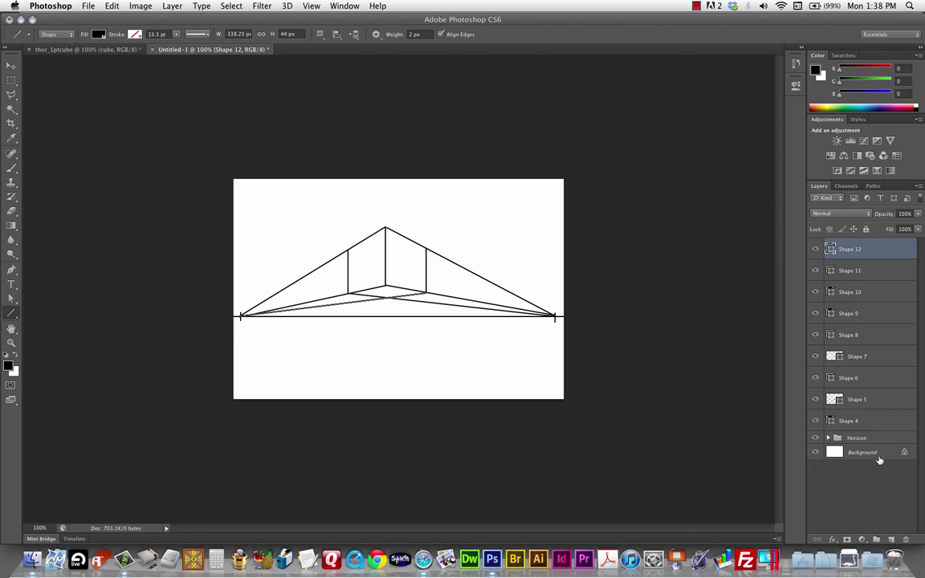
Group all the cube line layers, Shape 4 to Shape 12, and name the group "cube"
left_click(855, 422, "shift")
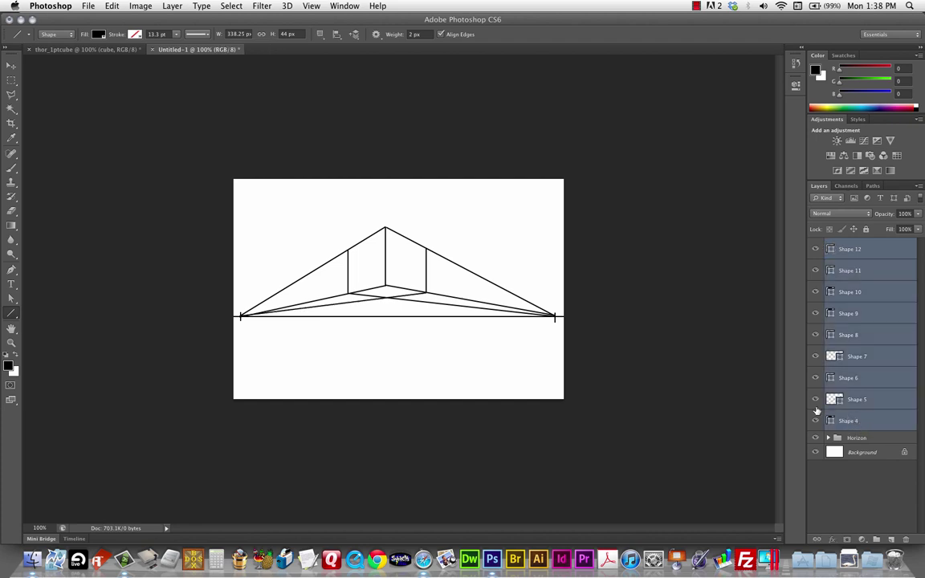
key("super+g")
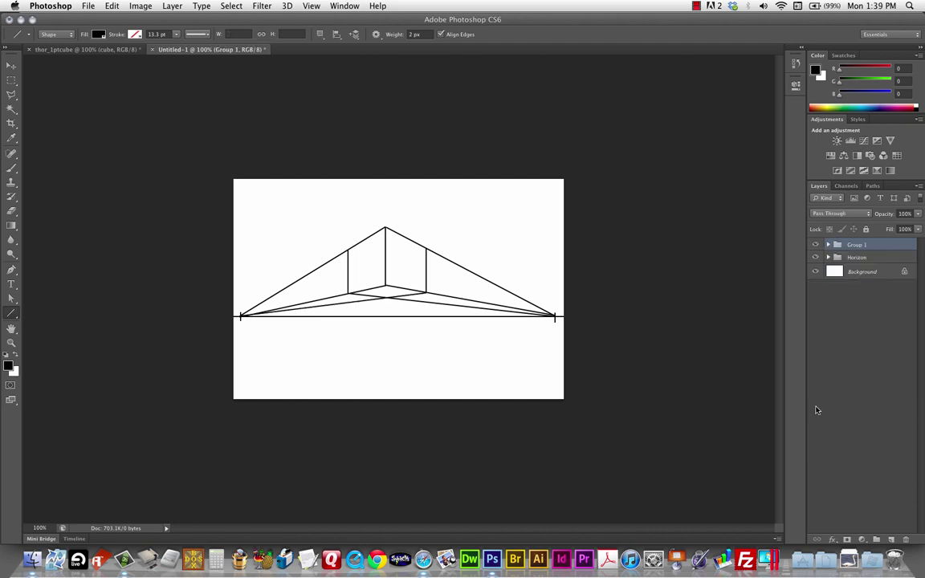
double_click(856, 245)
type("cube")
key("Return")
Create another new 600 by 400 pixel document at 72 pixels/inch with a white background
left_click(86, 8)
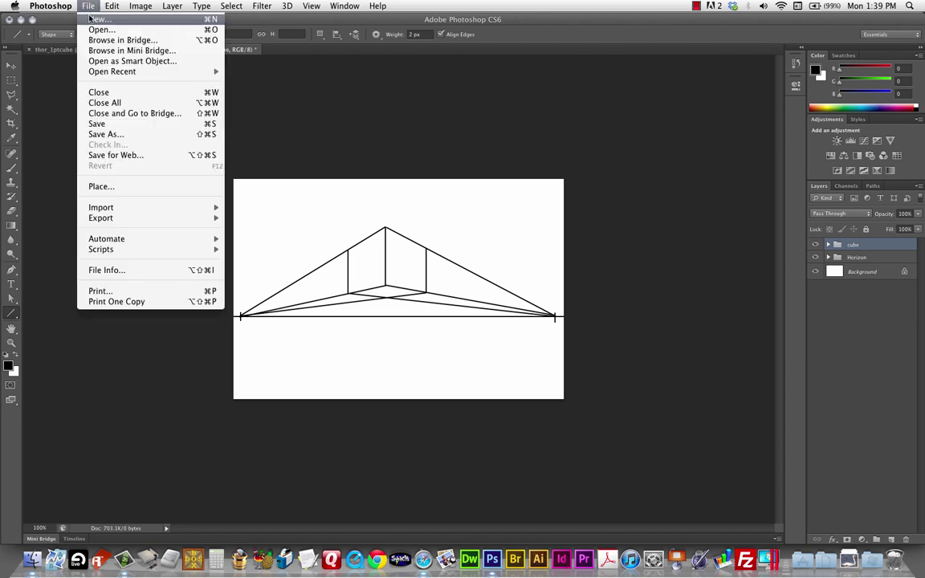
left_click(91, 18)
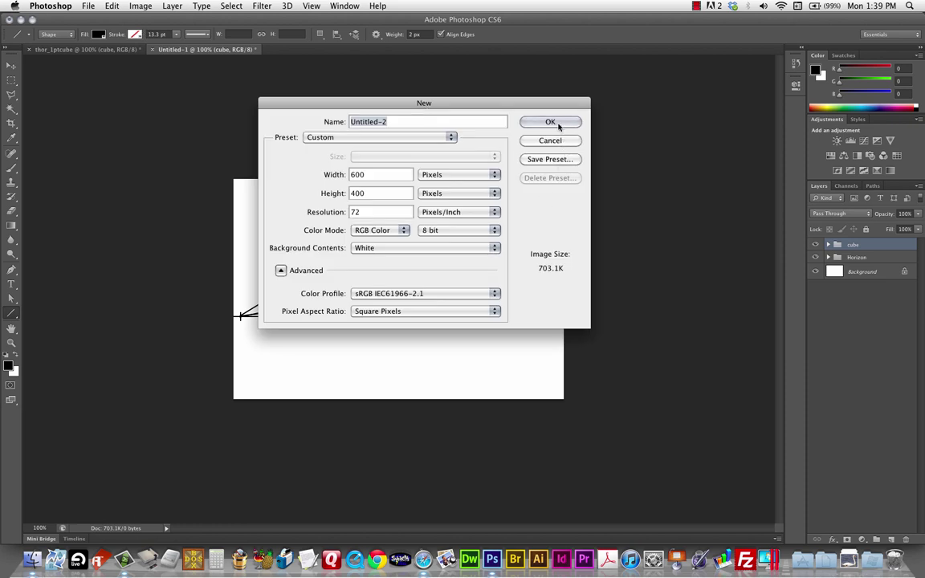
left_click(496, 112)
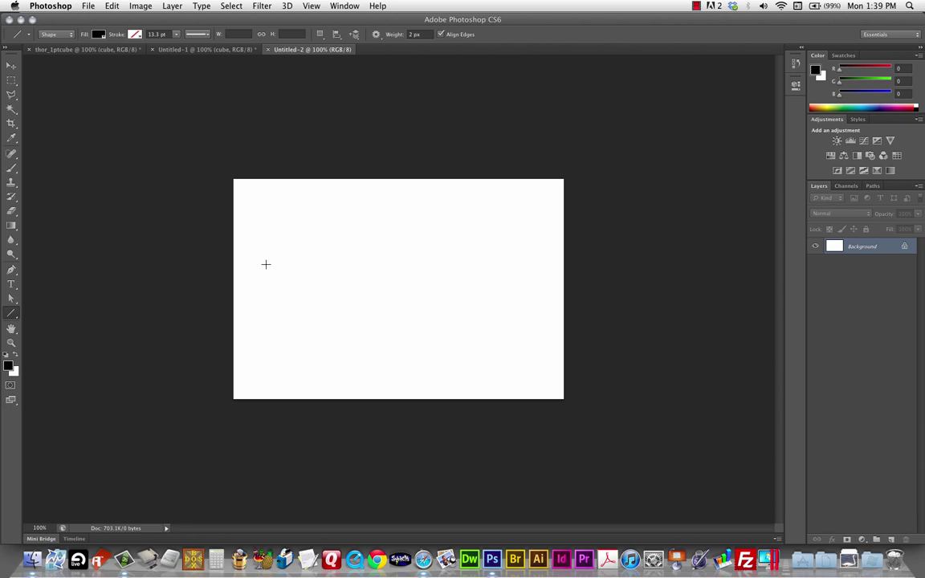
Draw a horizon line about 618 px long near the canvas top, with vanishing-point ticks near both ends and a third tick near the bottom edge
left_click_drag(232, 216, 565, 227)
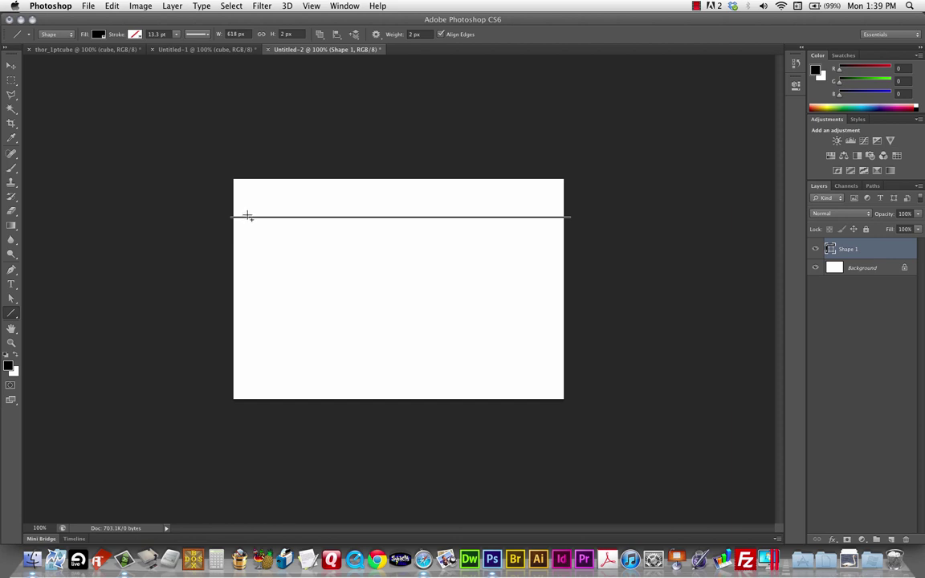
left_click_drag(247, 212, 248, 222)
left_click_drag(390, 388, 392, 394)
Group the horizon and vanishing-point layer, name the group "horizon" and collapse it
key("super+g")
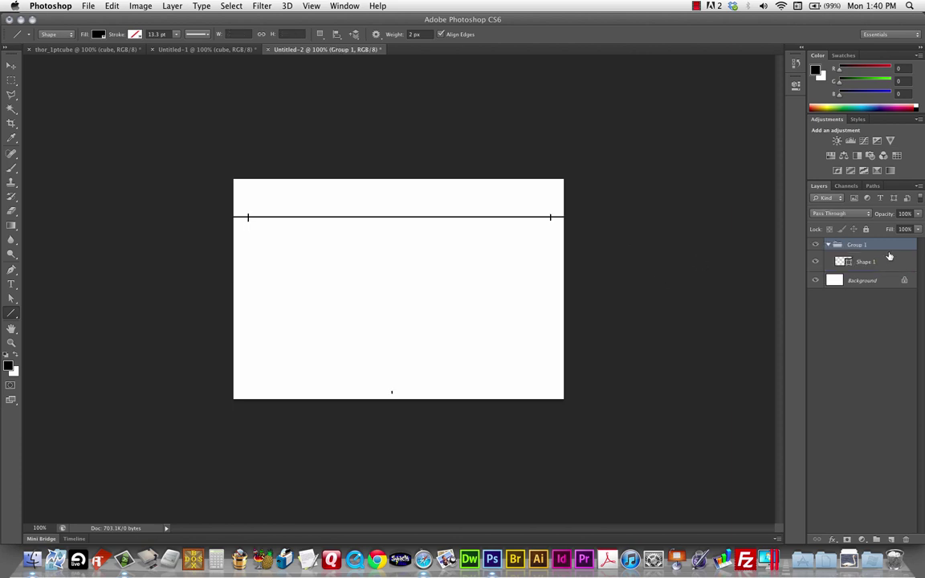
double_click(858, 244)
type("N")
type("oeizon")
key("Return")
left_click(828, 244)
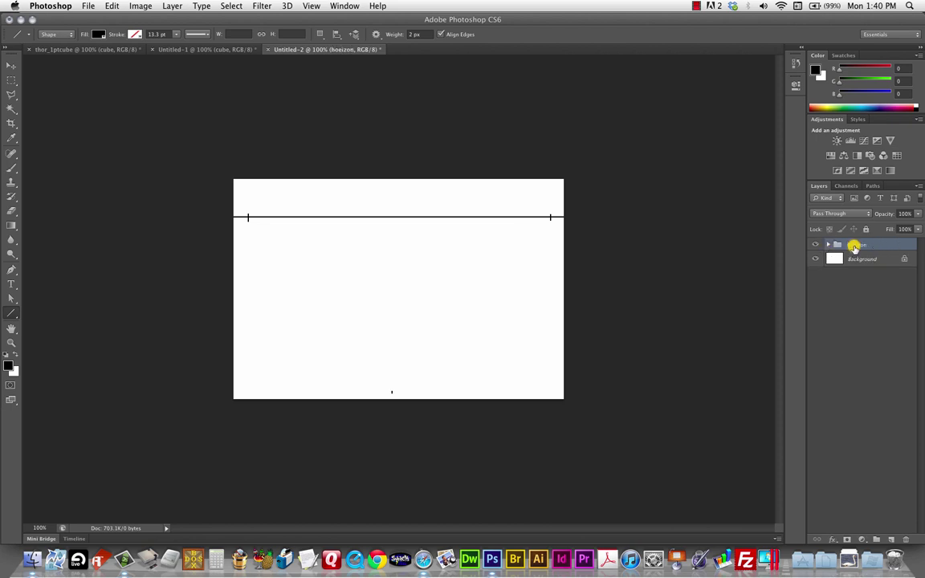
double_click(856, 244)
type("horizon")
key("Return")
Draw the front edge about 302 px tall to the lower vanishing point and connect its top and a midway point to both horizon vanishing points
left_click_drag(400, 229, 391, 393)
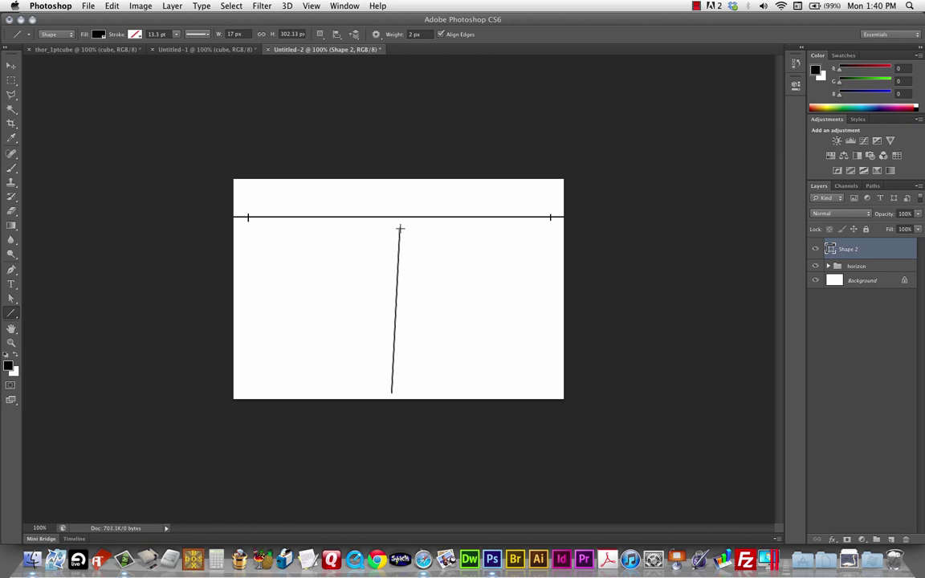
left_click_drag(399, 228, 550, 218)
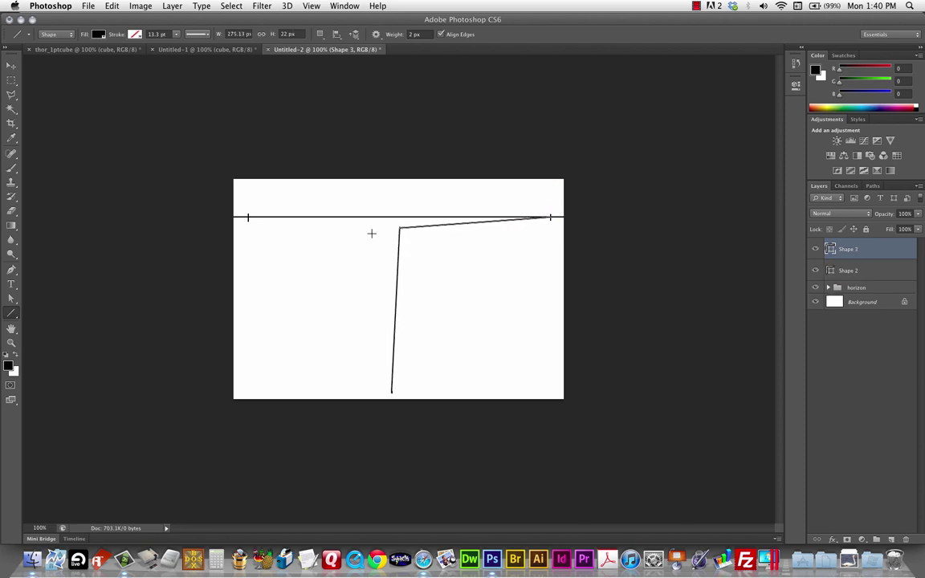
left_click_drag(398, 228, 248, 220)
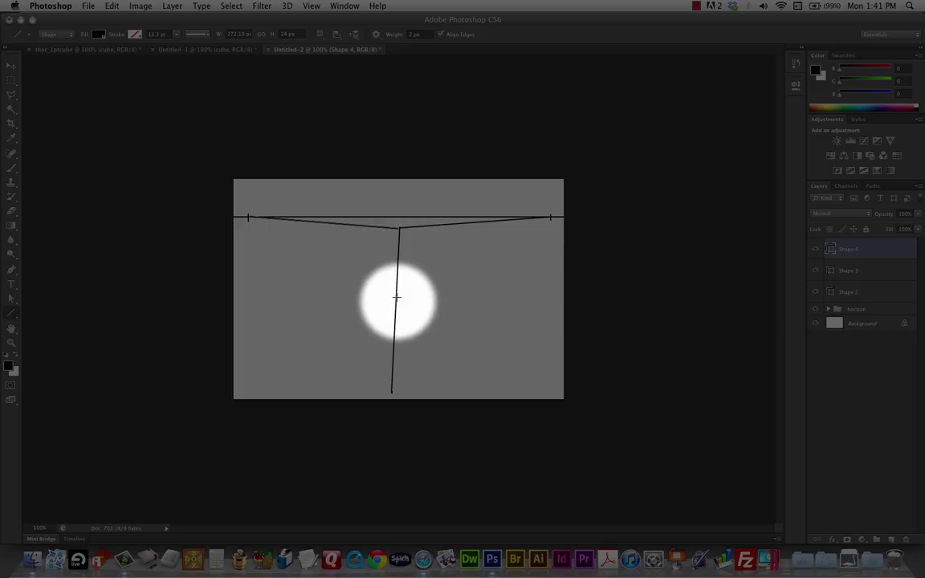
left_click_drag(396, 300, 551, 217)
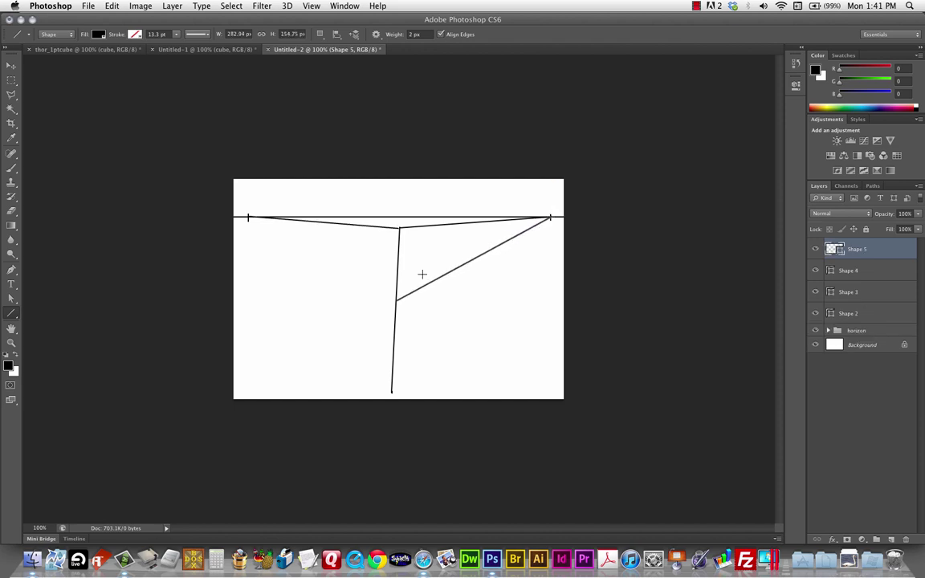
left_click_drag(396, 300, 249, 216)
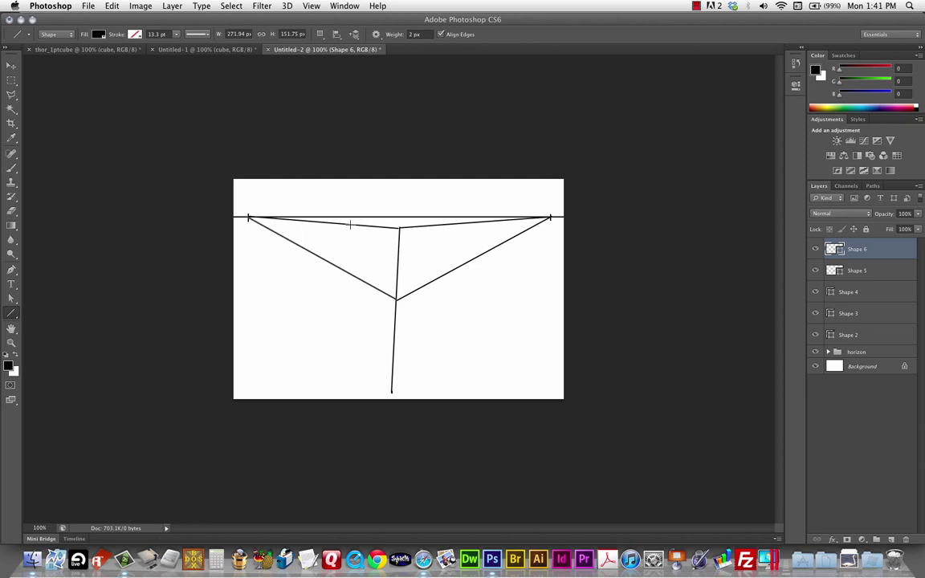
Draw a side edge on each side down to the lower vanishing point and connect their upper ends to the opposite horizon vanishing points
left_click_drag(350, 226, 391, 394)
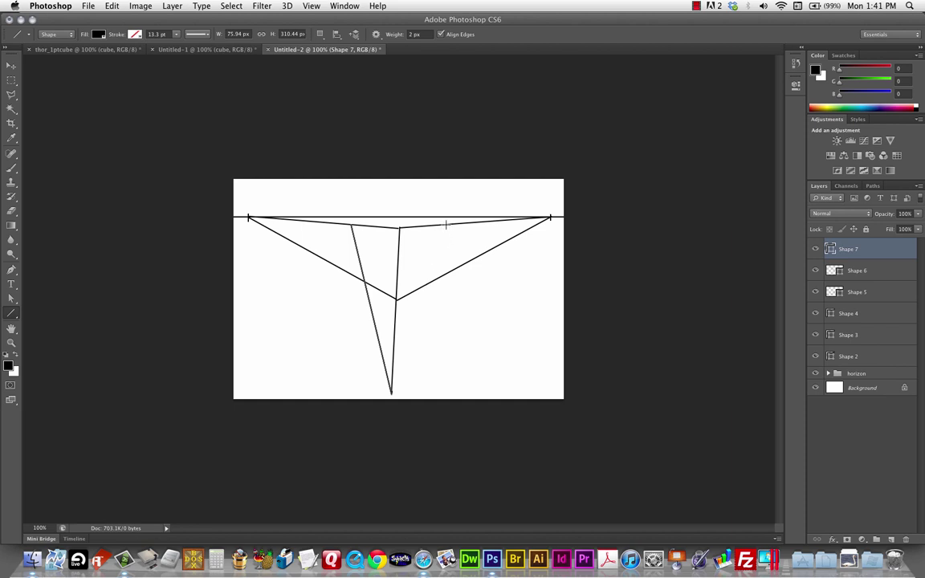
left_click_drag(447, 226, 391, 392)
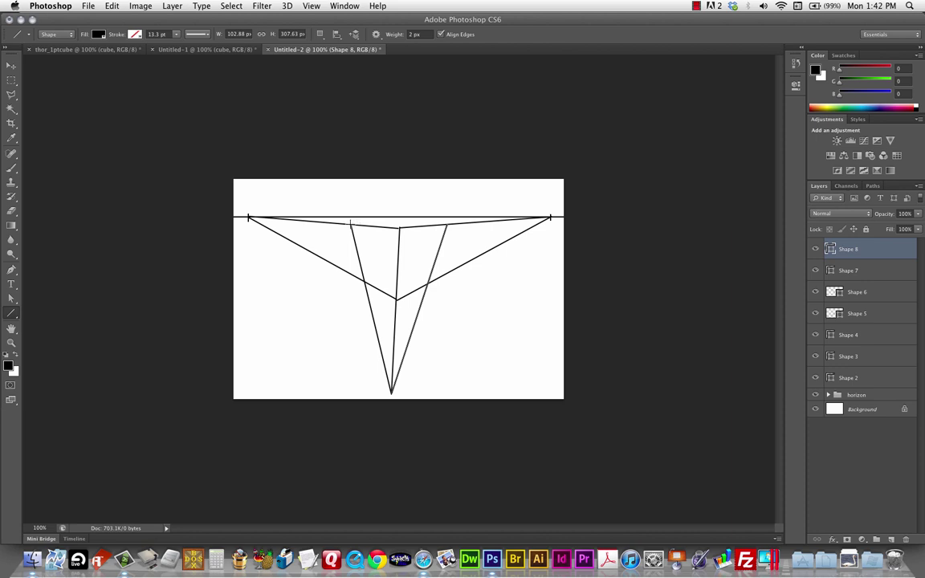
left_click_drag(350, 226, 548, 217)
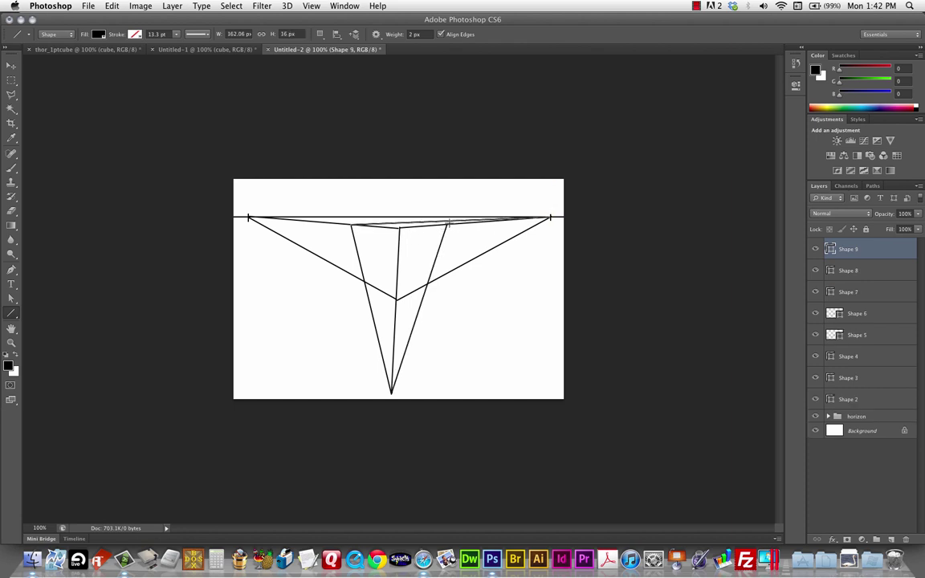
left_click_drag(447, 223, 248, 216)
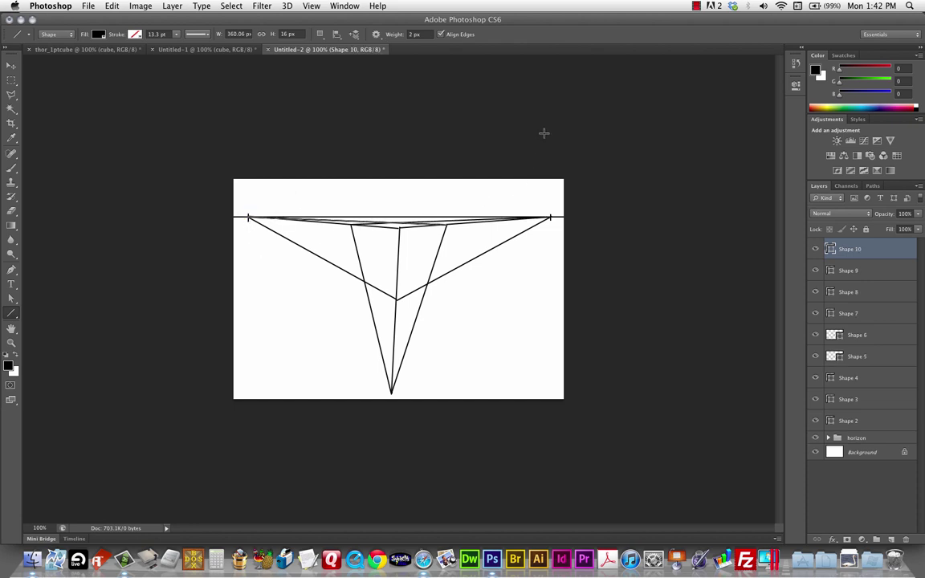
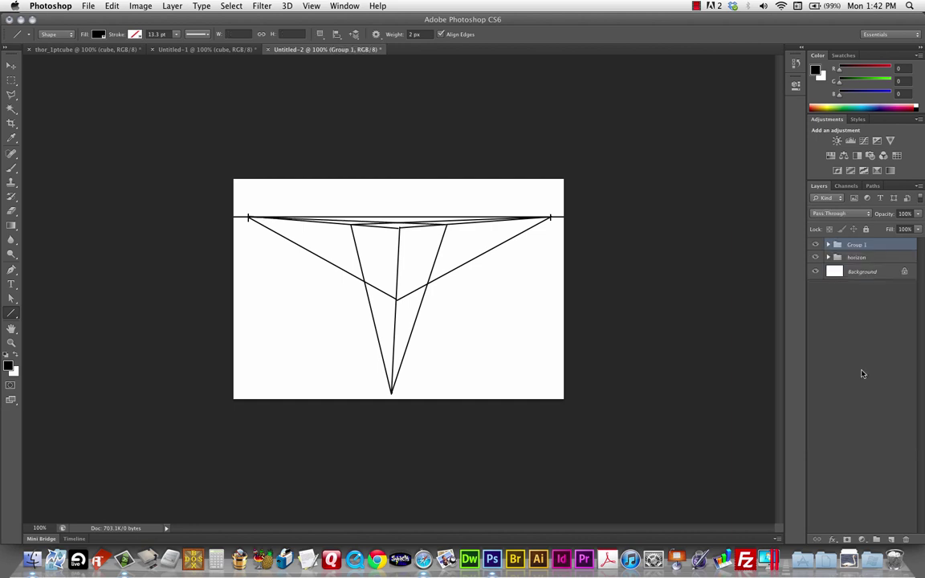
Group the cube line layers, Shape 2 to Shape 10, and name the group "cube"
double_click(856, 244)
type("cube")
key("Return")
Close all three open cube documents without saving their changes
key("super+w")
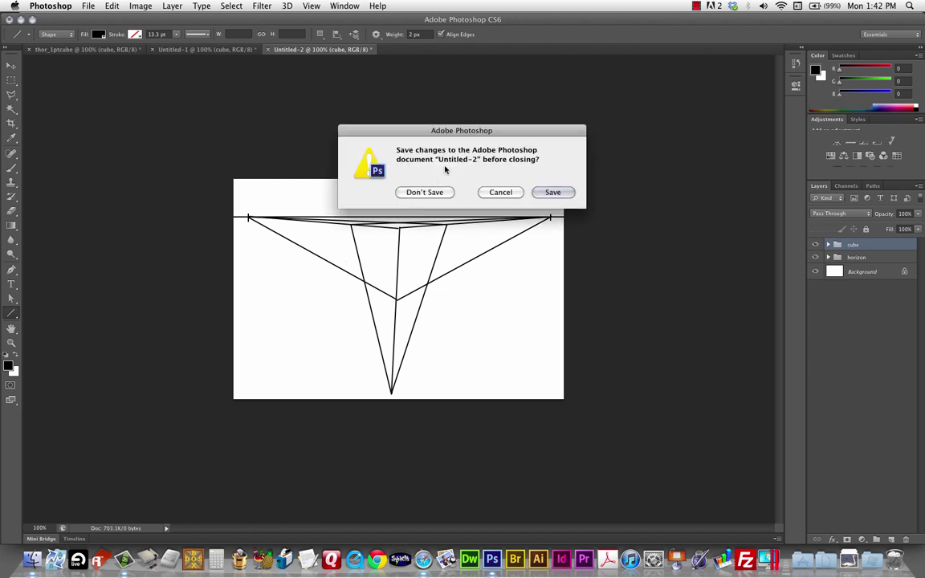
left_click(432, 193)
key("super+w")
left_click(432, 193)
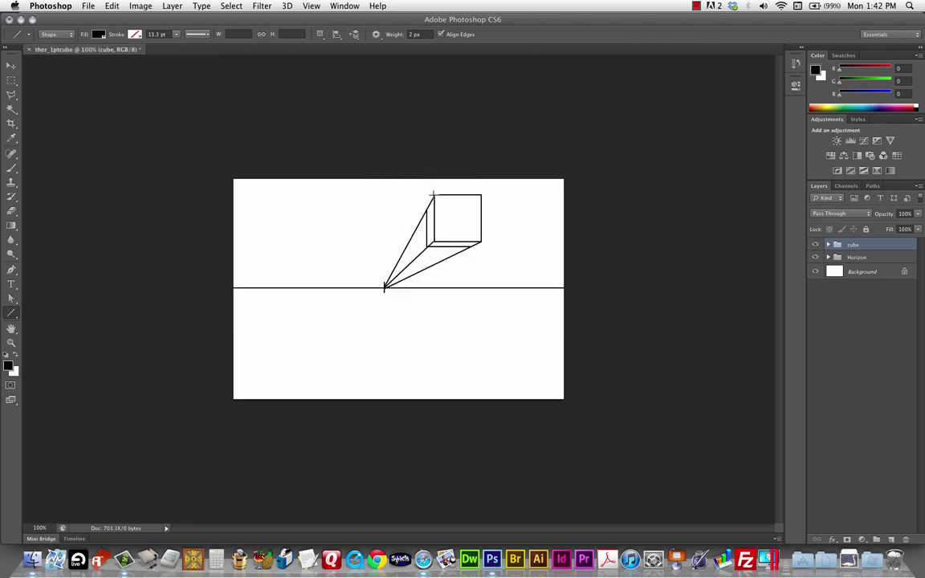
key("super+w")
left_click(427, 192)
Switch to Safari to check the file size in the second exercise's instructions, and return to Photoshop
key("super+Tab")
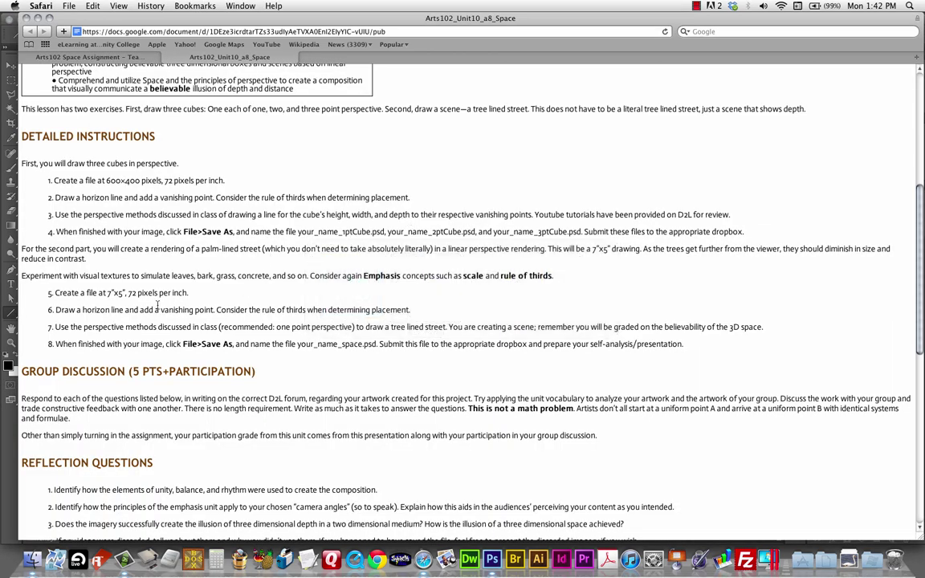
left_click_drag(107, 294, 137, 294)
key("super+Tab")
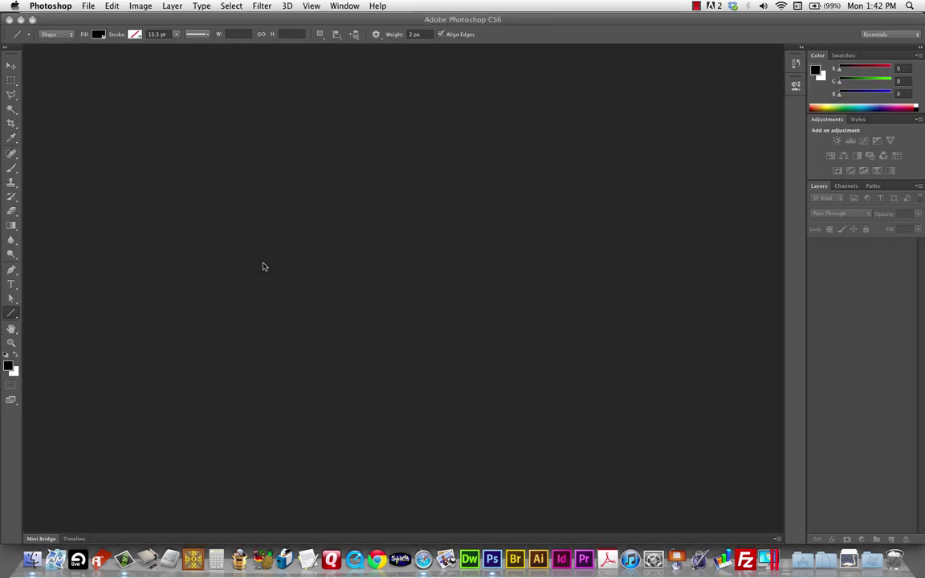
Create a new document 7 inches wide and 5 inches high at 72 pixels/inch with a white background
key("super+n")
double_click(371, 174)
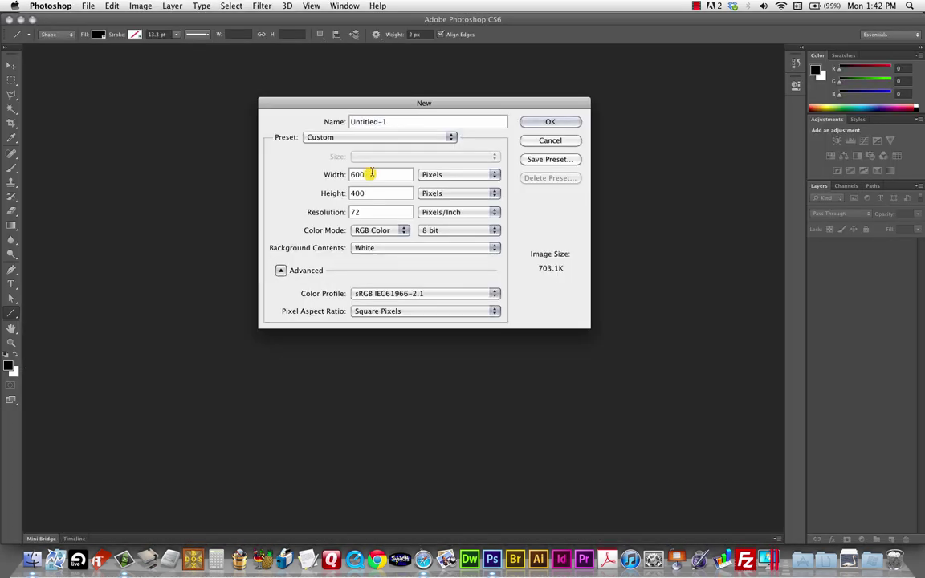
left_click(446, 176)
left_click(438, 188)
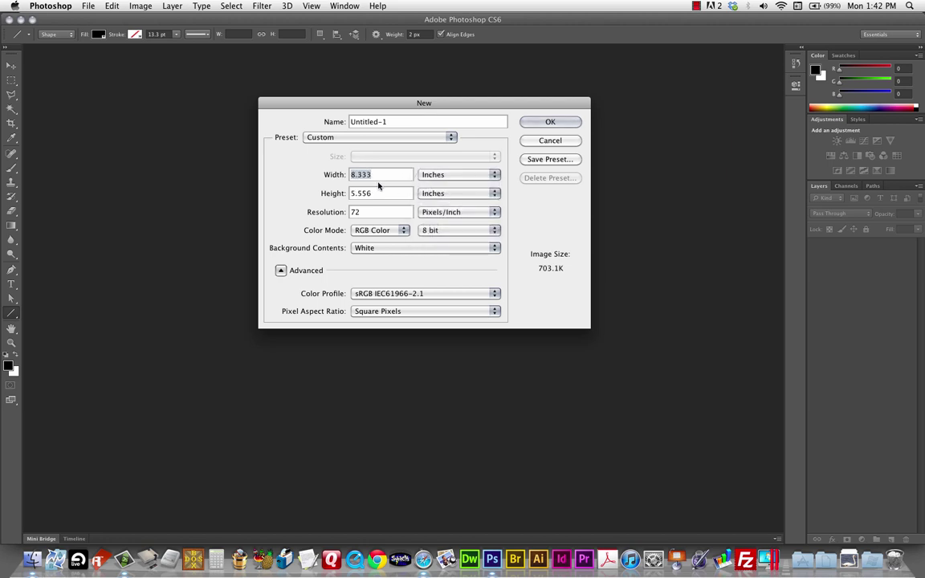
type("7")
key("Tab")
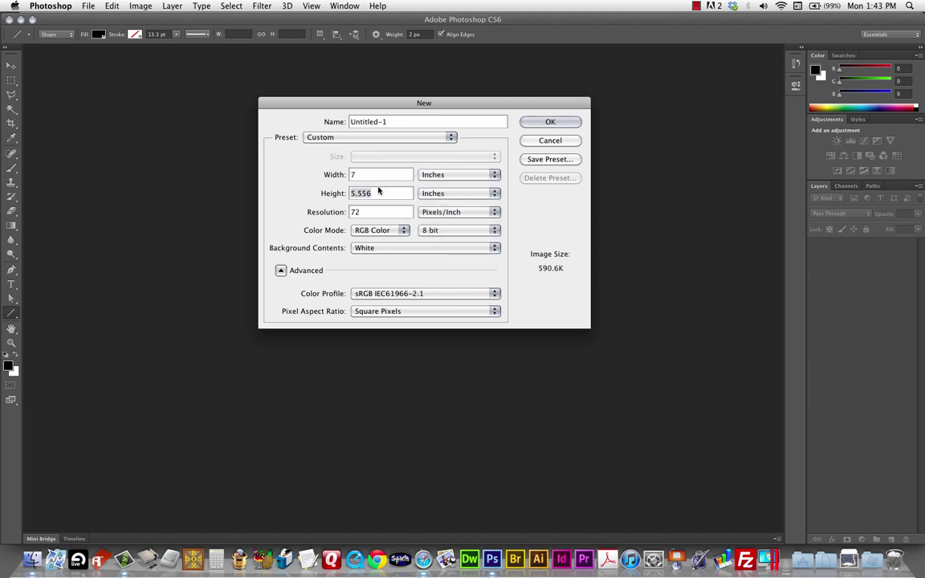
type("5")
key("Tab")
left_click(548, 121)
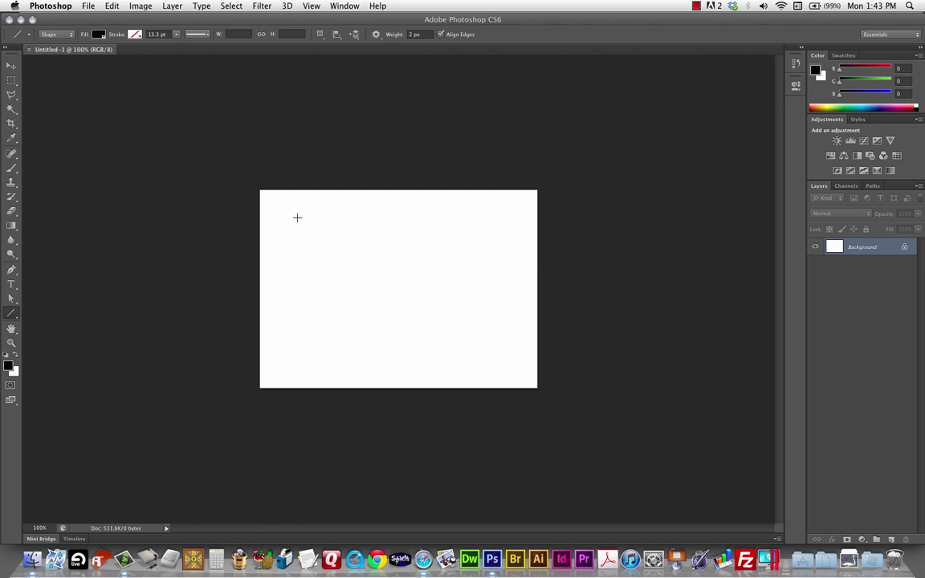
Rotate the whole image 90° clockwise to make the canvas portrait
left_click(112, 6)
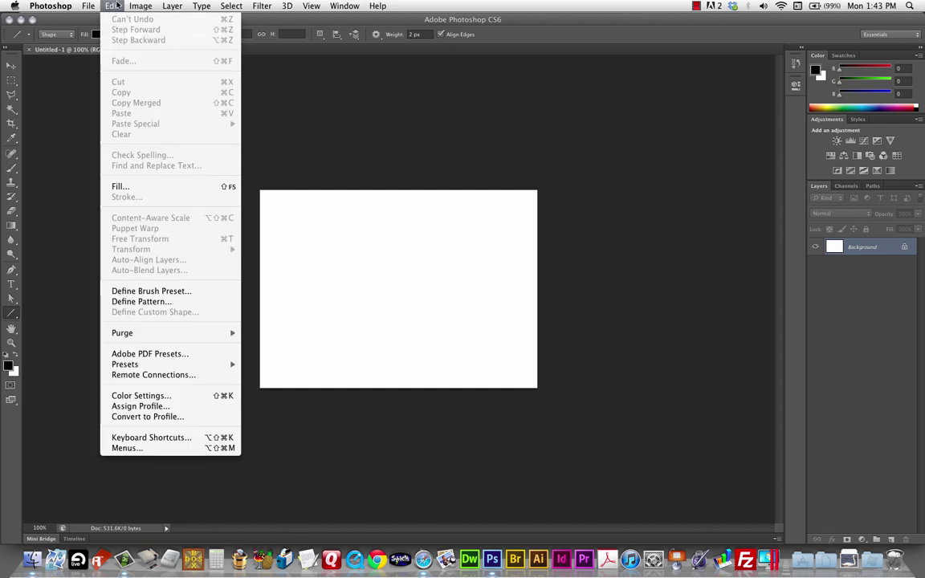
mouse_move(128, 4)
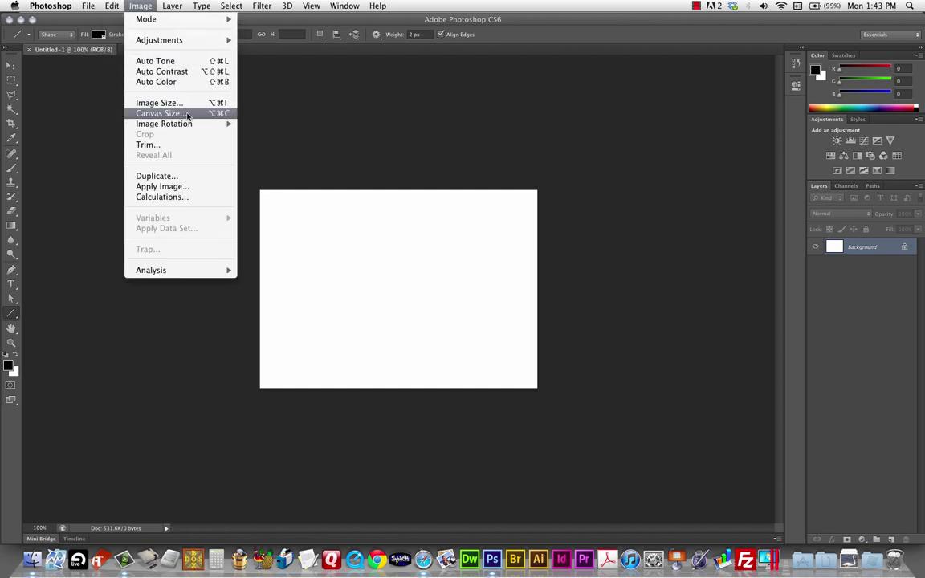
mouse_move(166, 124)
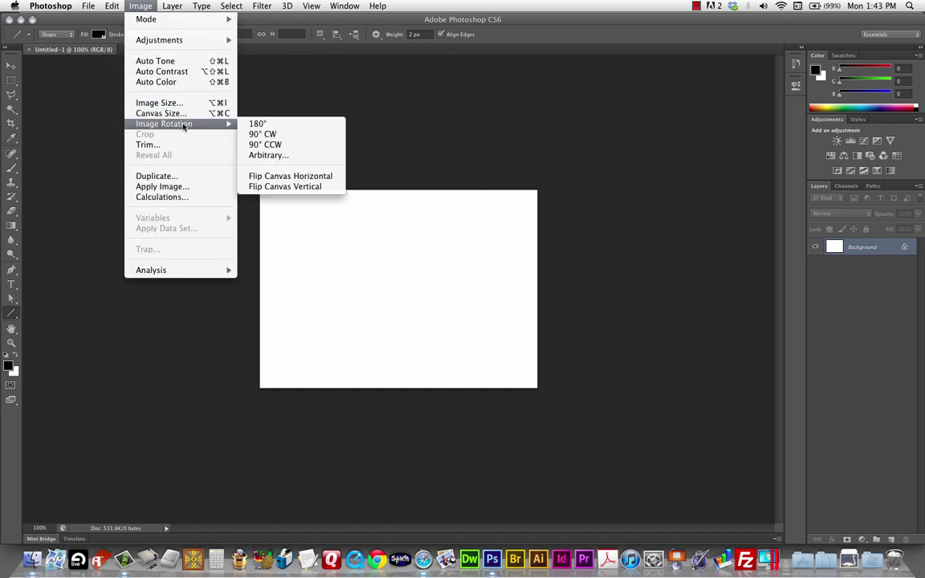
left_click(265, 134)
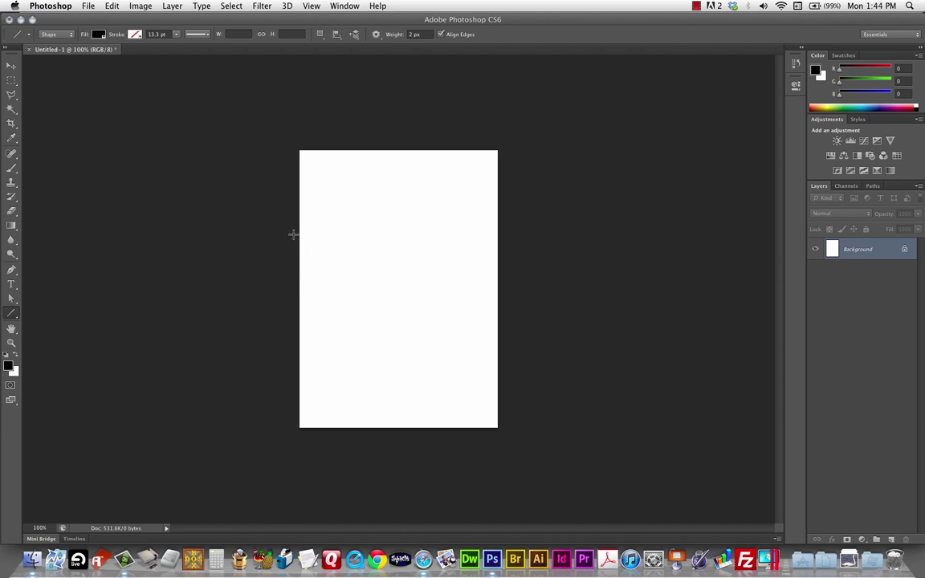
Draw a horizon line about 394 px long with a vanishing-point tick right of centre, and put it in a group named "horizon"
left_click_drag(293, 235, 511, 235)
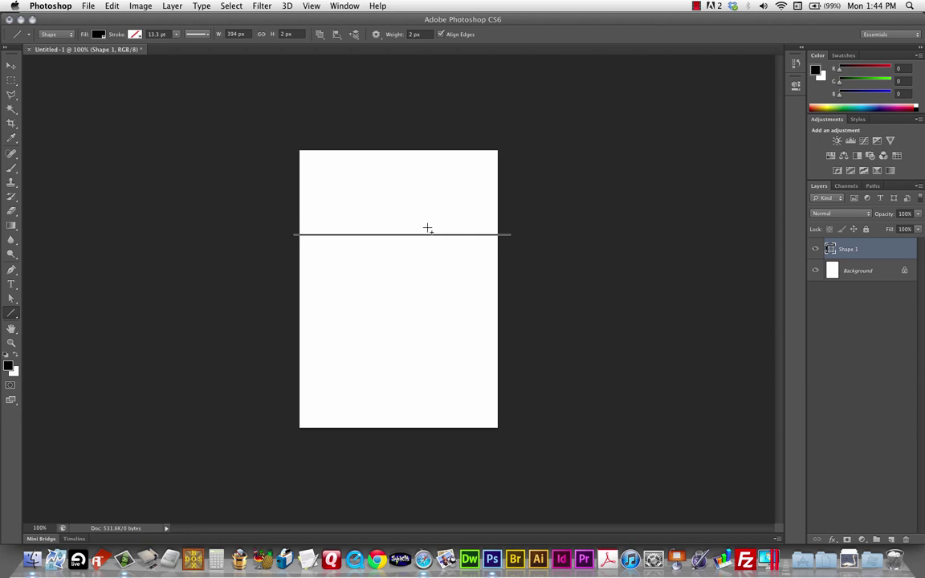
left_click_drag(430, 230, 431, 240)
key("super+g")
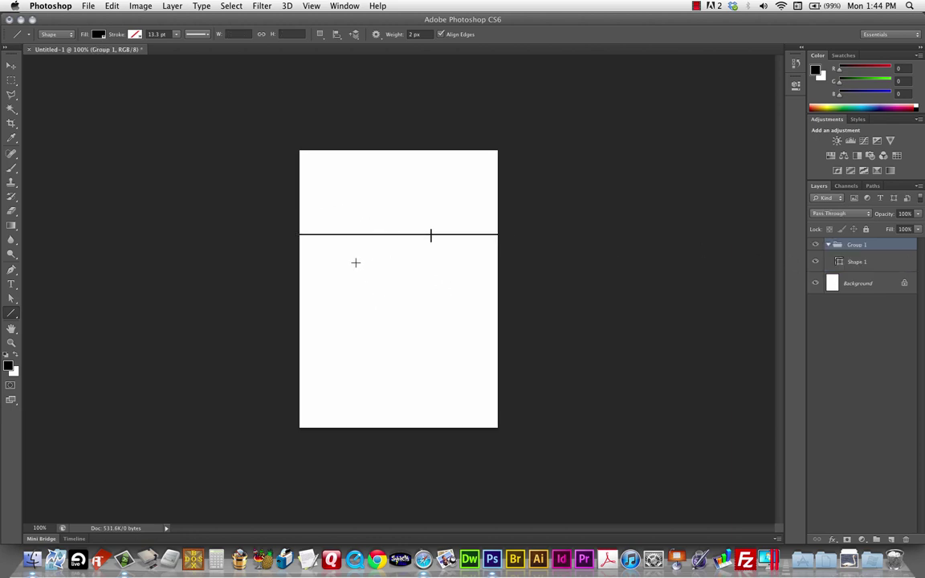
double_click(857, 245)
type("Norizon")
key("Return")
left_click(816, 245)
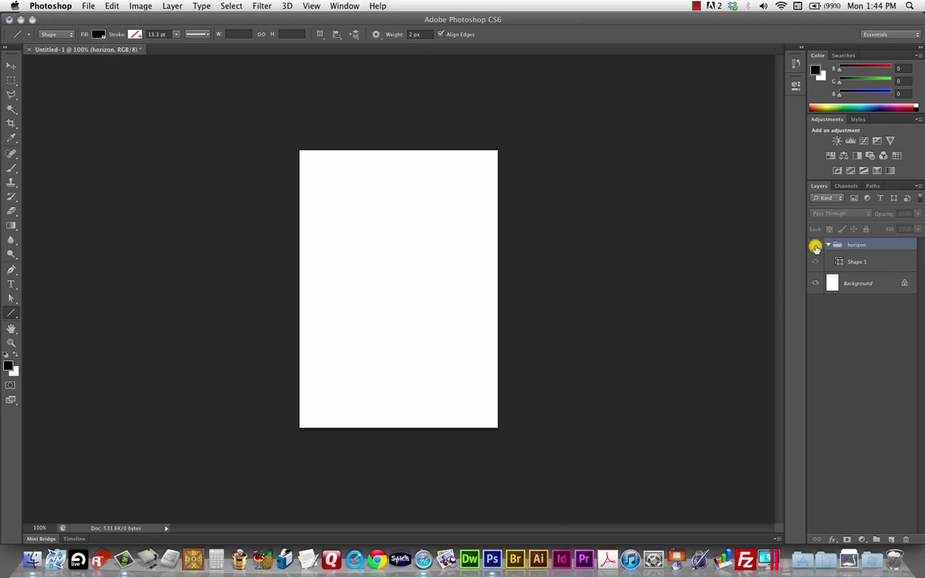
left_click(816, 245)
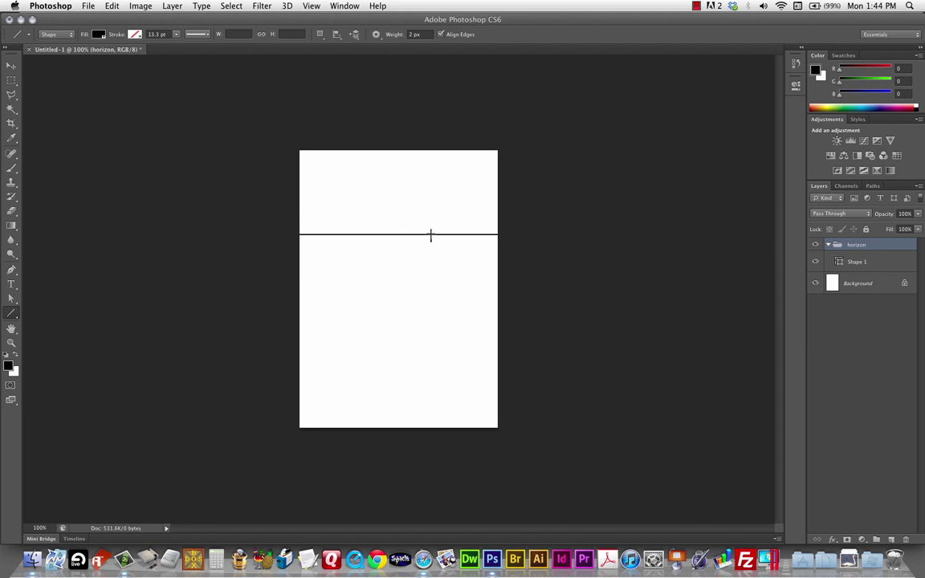
Draw two street edges from the vanishing point, one past the canvas's lower left side and one past its lower right side
left_click_drag(430, 235, 383, 289)
key("super+z")
left_click_drag(430, 234, 286, 364)
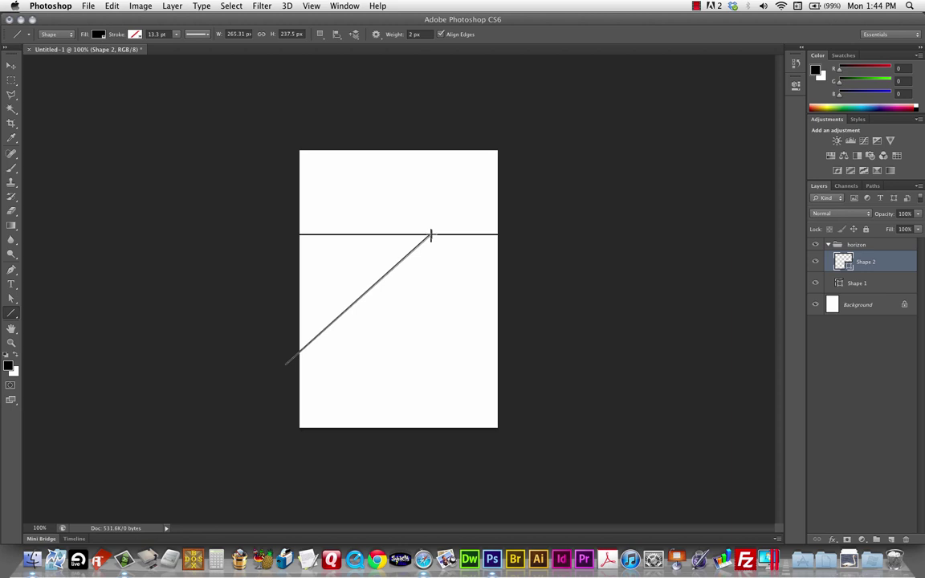
left_click_drag(431, 234, 519, 346)
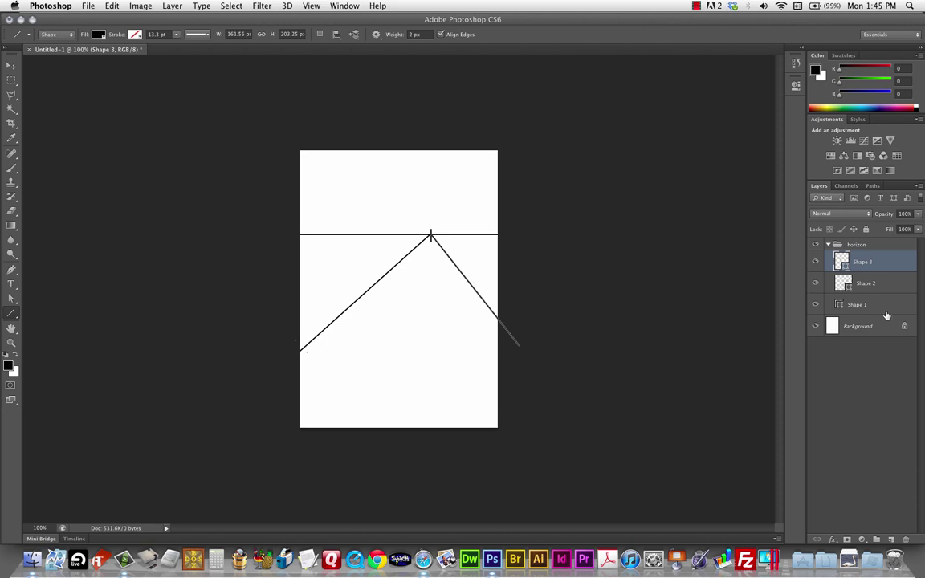
Move Shape 3 and Shape 2 out above the "horizon" group, collapse the group, and leave only Shape 3 selected
left_click(852, 282, "shift")
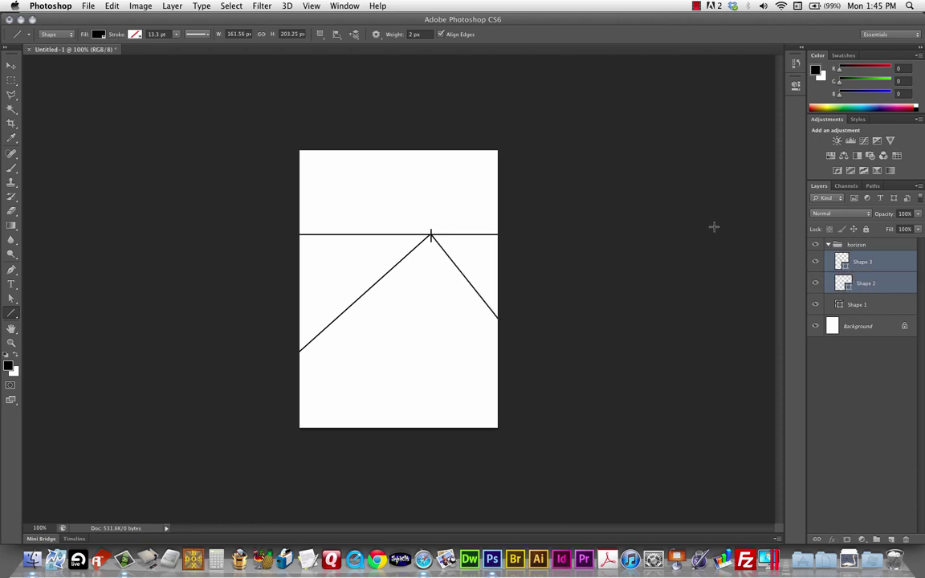
left_click_drag(841, 261, 845, 242)
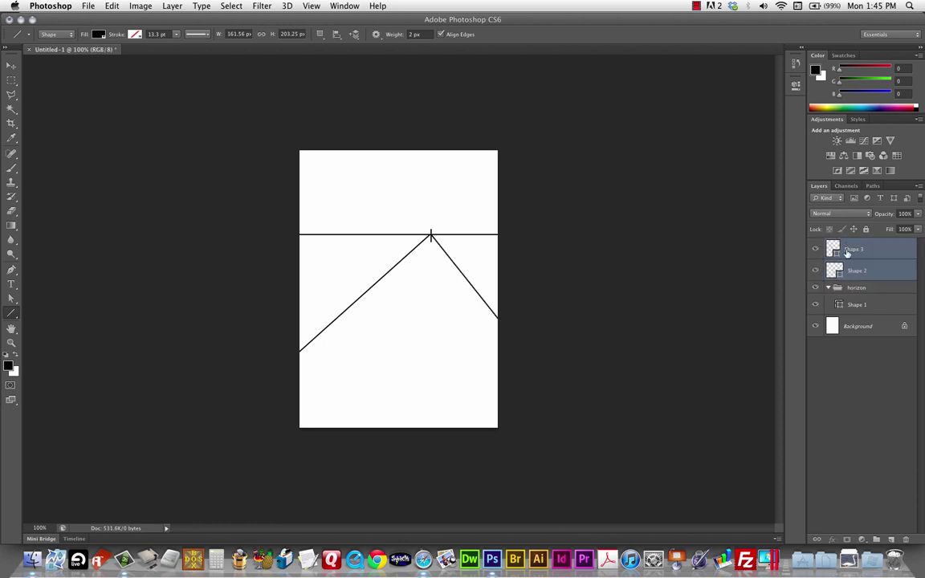
left_click(828, 288)
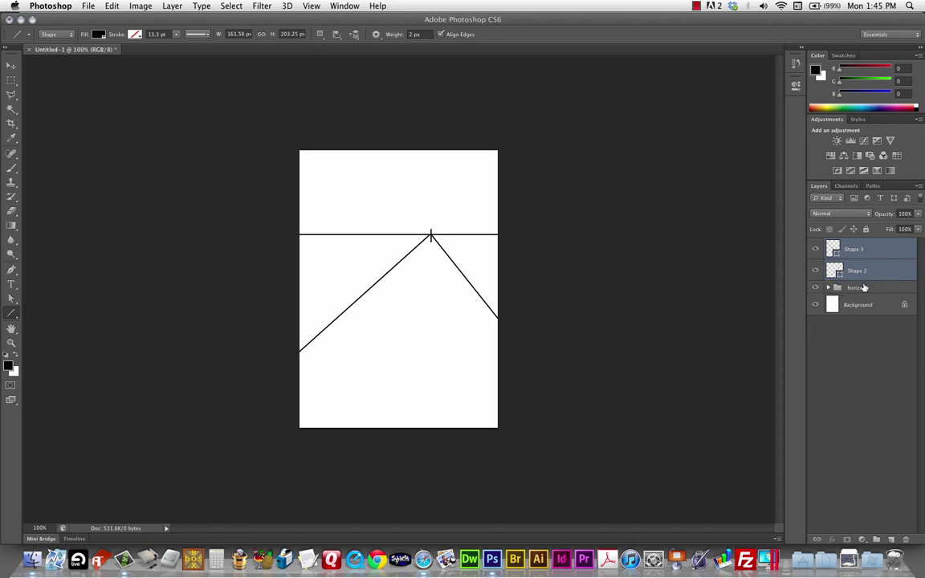
left_click(872, 276, "super")
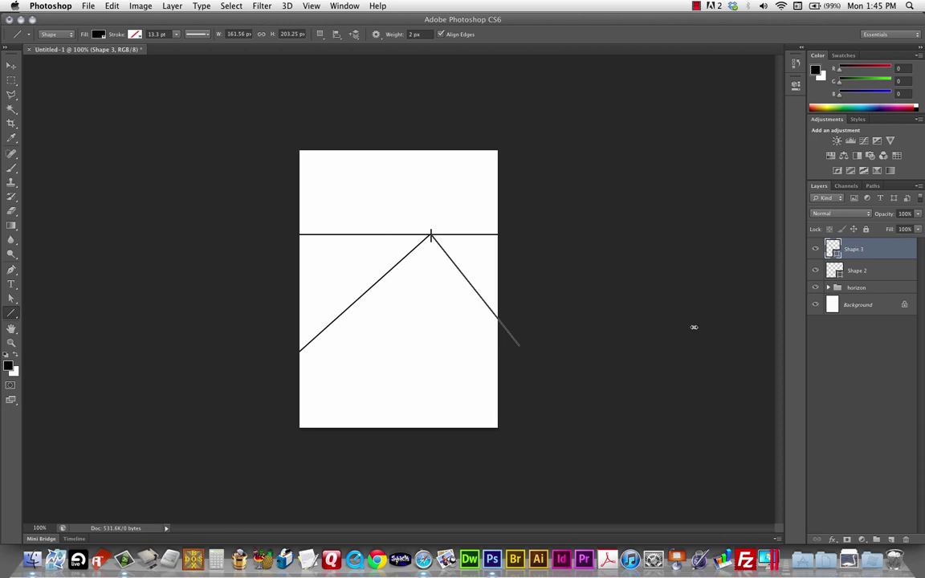
Add a new layer above Shape 3 and set up the Brush tool with a Flat Point bristle tip at 15 px
left_click(890, 540)
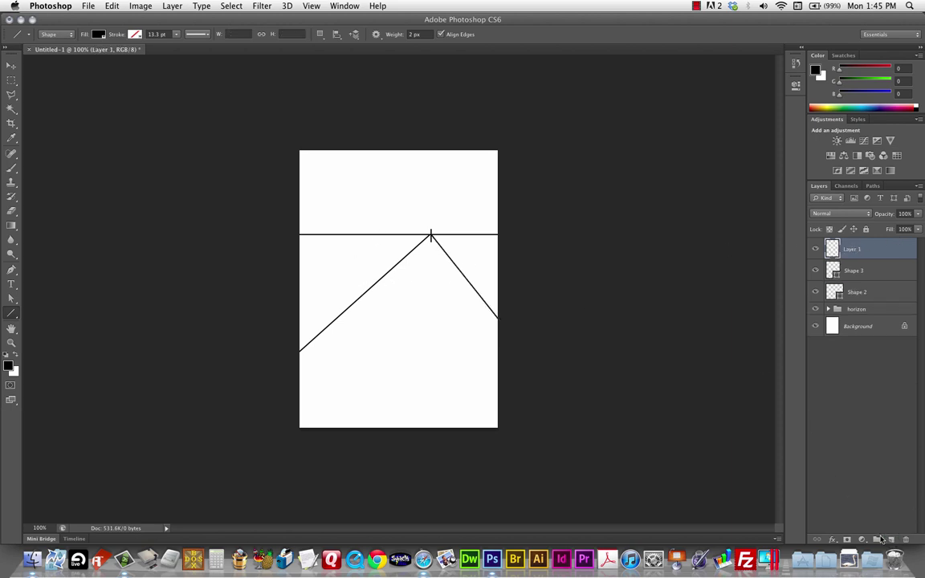
left_click(12, 168)
left_click(54, 35)
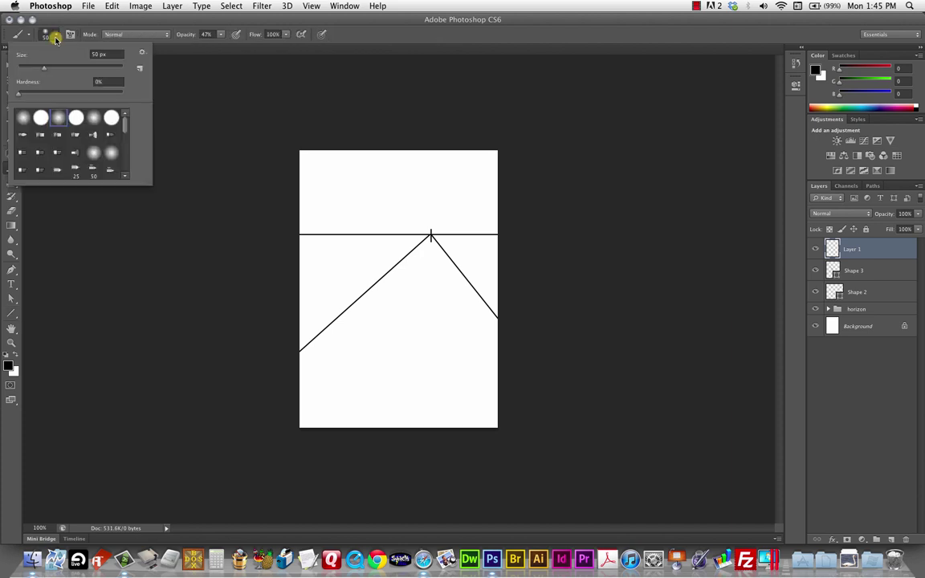
left_click(92, 135)
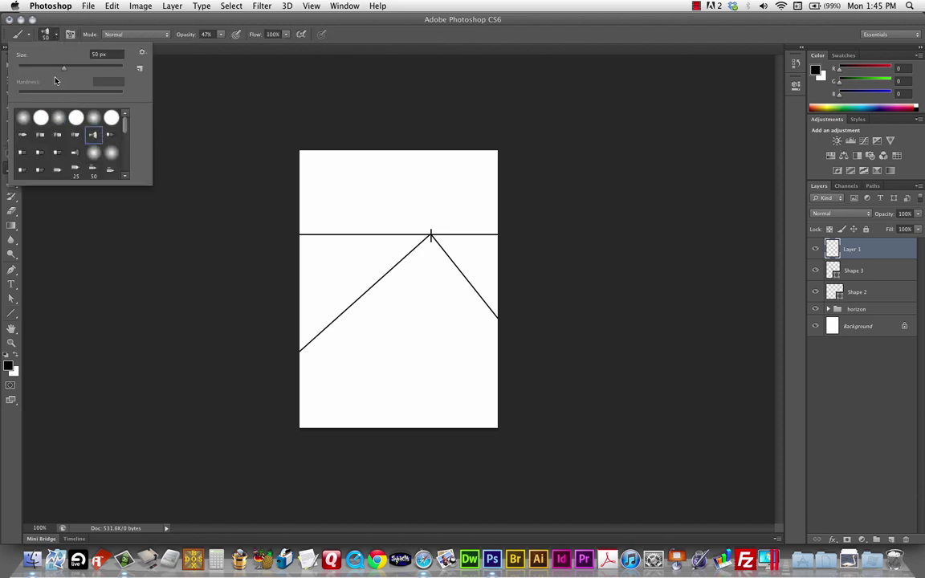
left_click(110, 135)
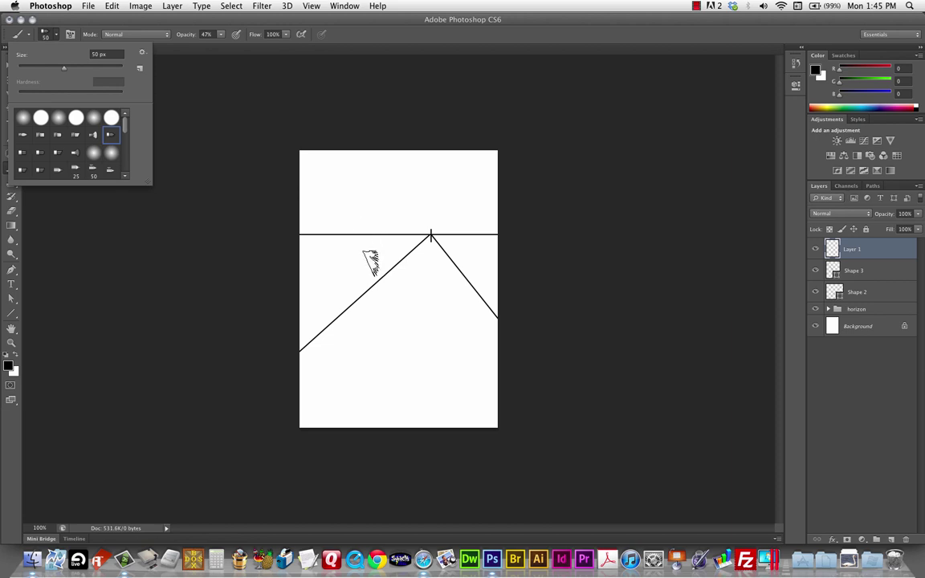
left_click(60, 34)
key("bracketright")
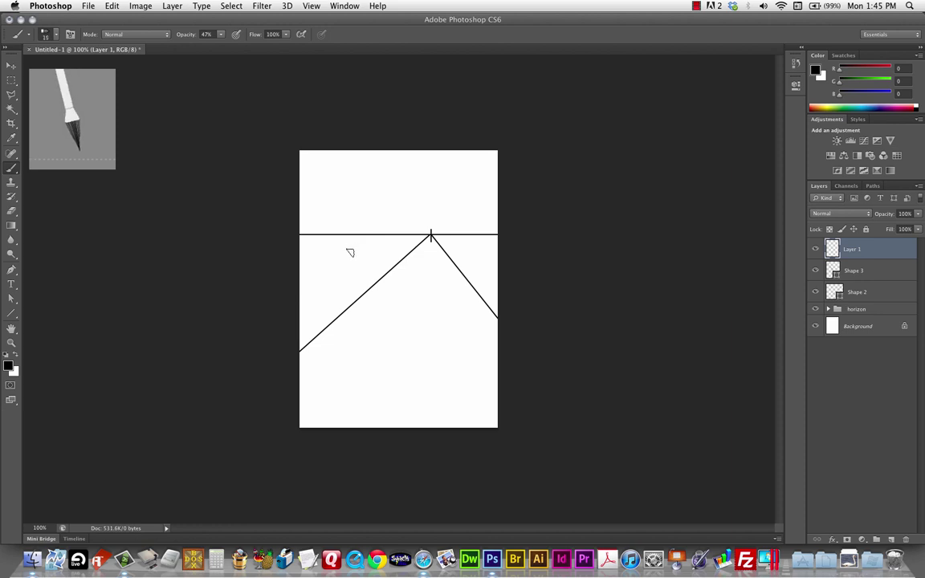
Set the foreground colour to dark brown, hex 2d1908
left_click(9, 365)
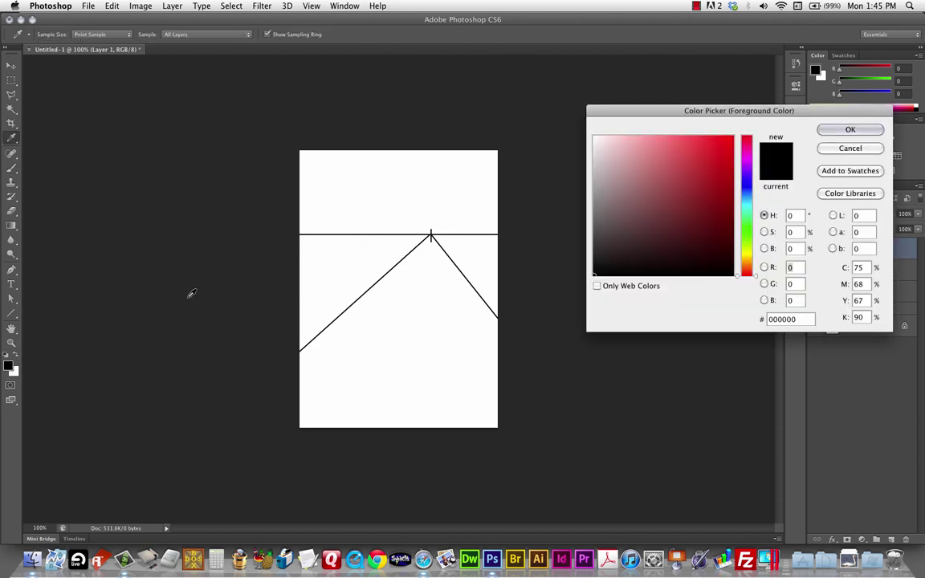
left_click(747, 266)
mouse_move(719, 258)
left_mouse_down()
mouse_move(691, 254)
mouse_move(708, 252)
left_mouse_up()
key("Return")
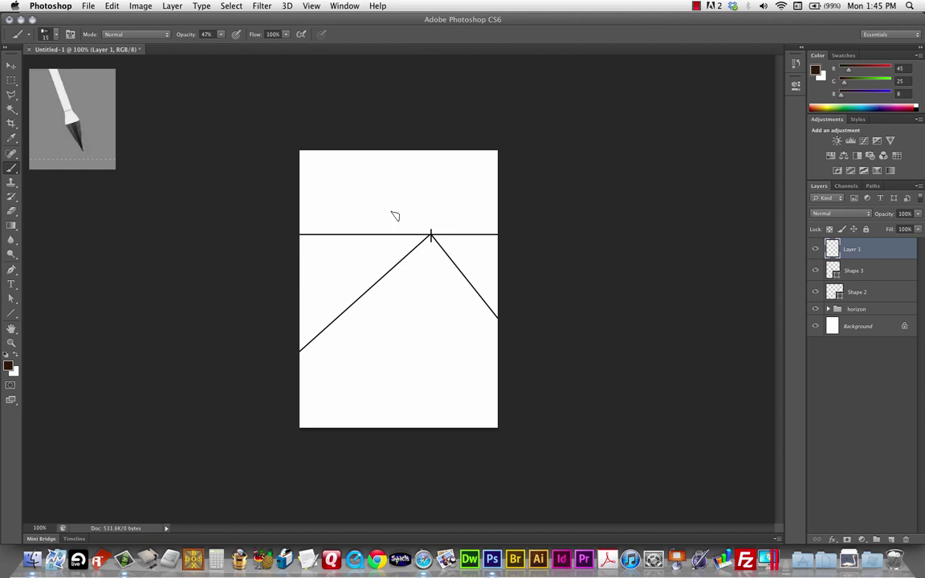
Try a short trunk stroke beside the left street edge, undo it, and raise the brush opacity to 100%
left_click_drag(342, 247, 343, 281)
key("super+z")
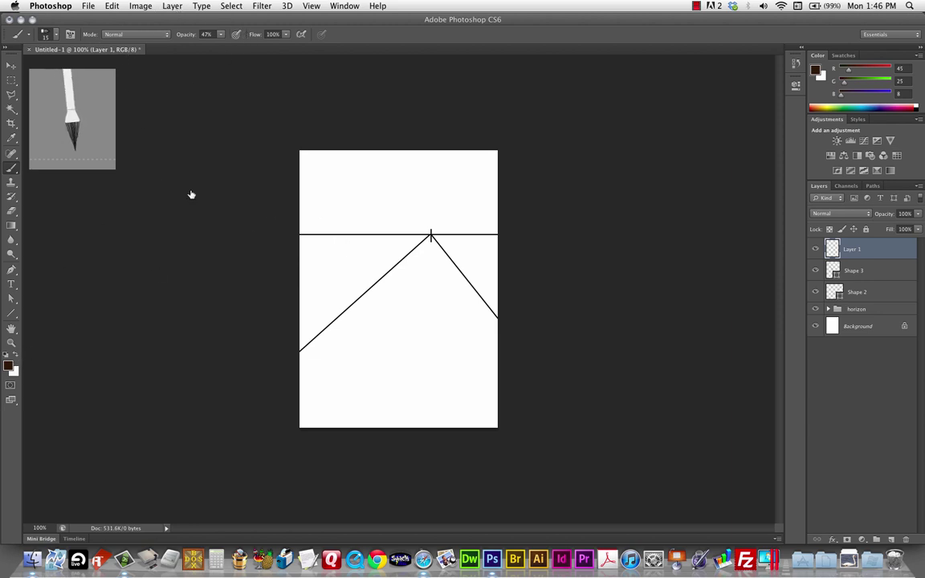
left_click(221, 34)
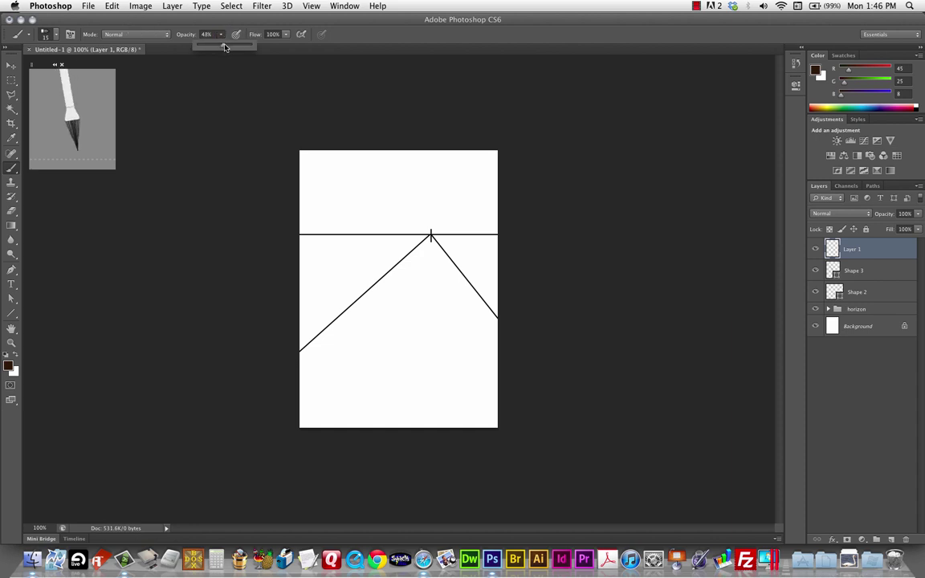
left_click_drag(211, 45, 268, 50)
left_click(223, 34)
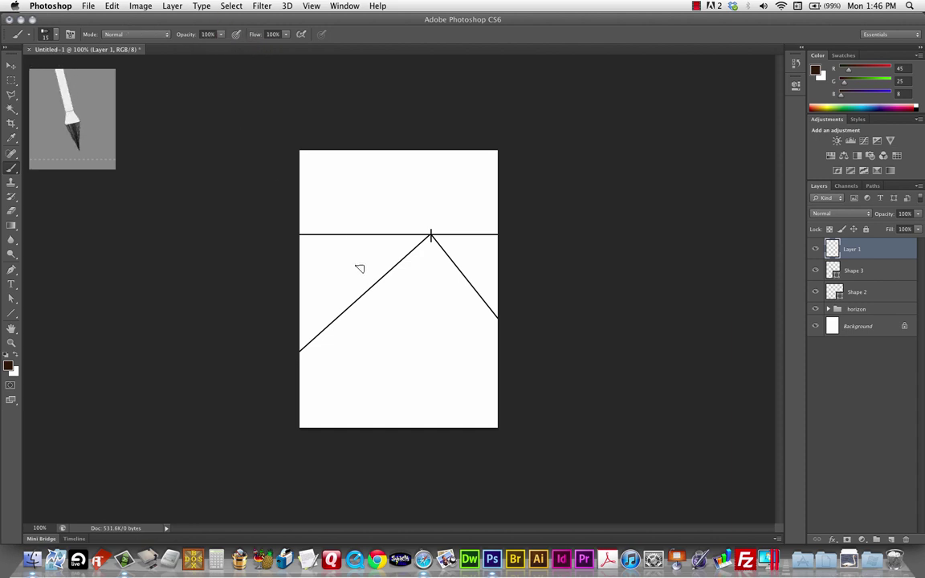
left_click_drag(356, 280, 362, 234)
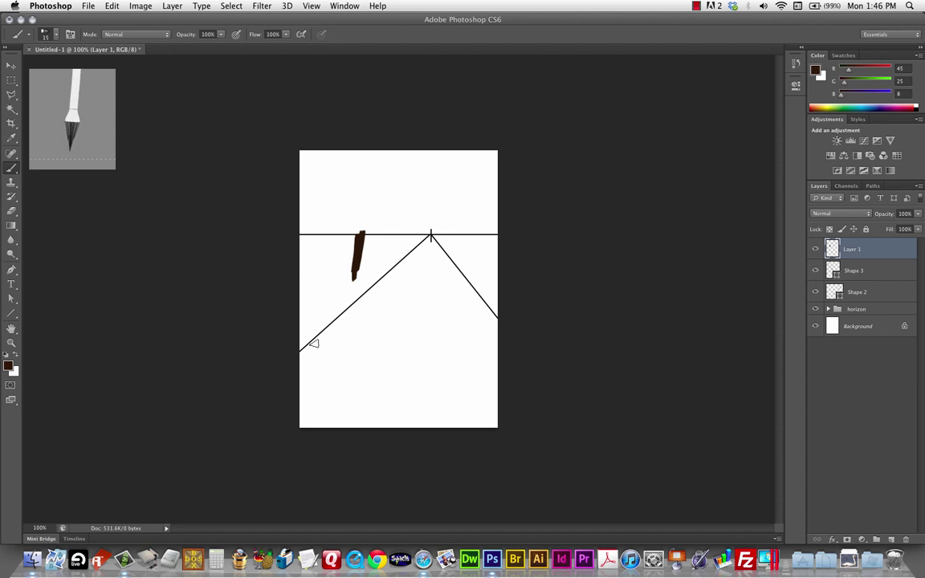
key("super+z")
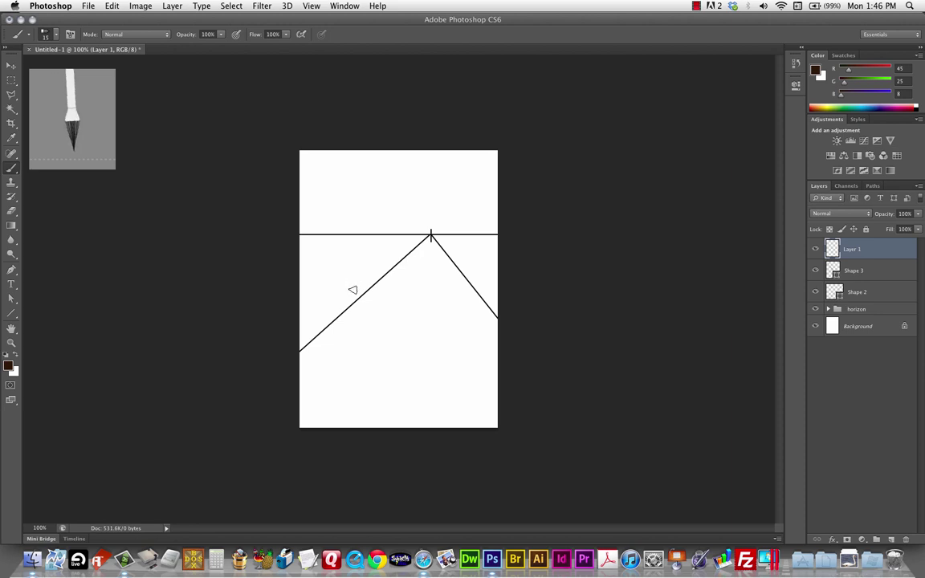
left_click_drag(352, 289, 347, 243)
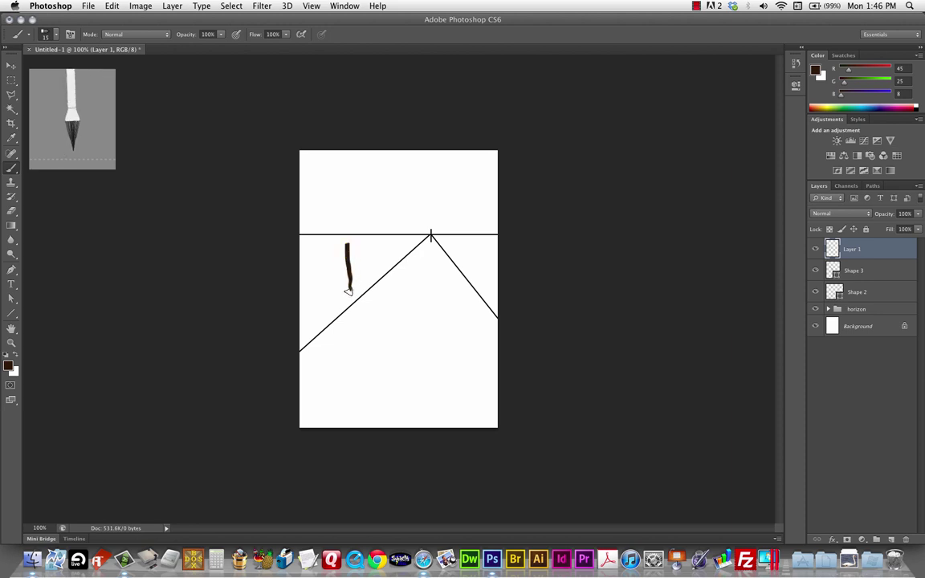
key("super+z")
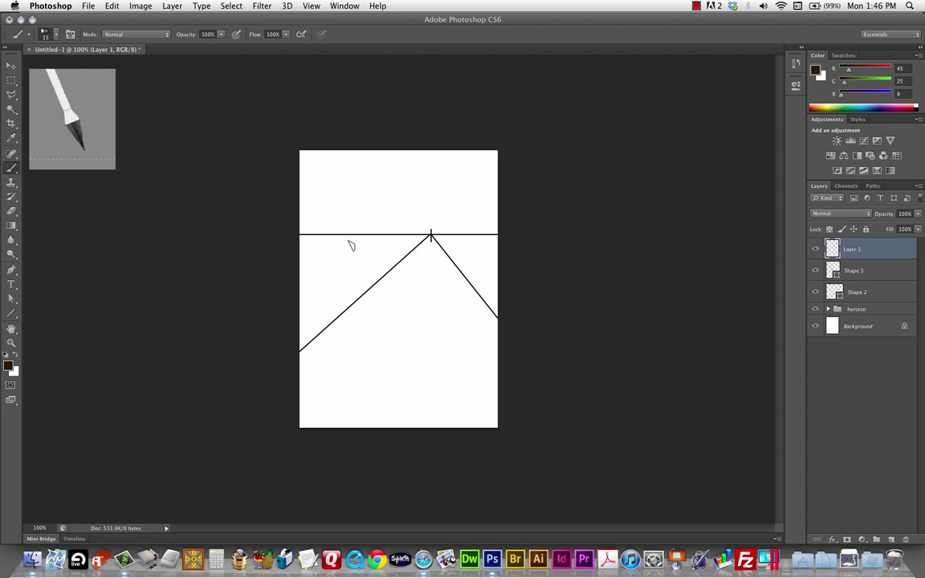
Paint a brown vertical tree trunk just outside the left street edge, extending up past the horizon line
mouse_move(349, 237)
left_mouse_down()
mouse_move(349, 294)
mouse_move(351, 279)
left_mouse_up()
mouse_move(350, 231)
left_mouse_down()
mouse_move(350, 221)
mouse_move(353, 236)
left_mouse_up()
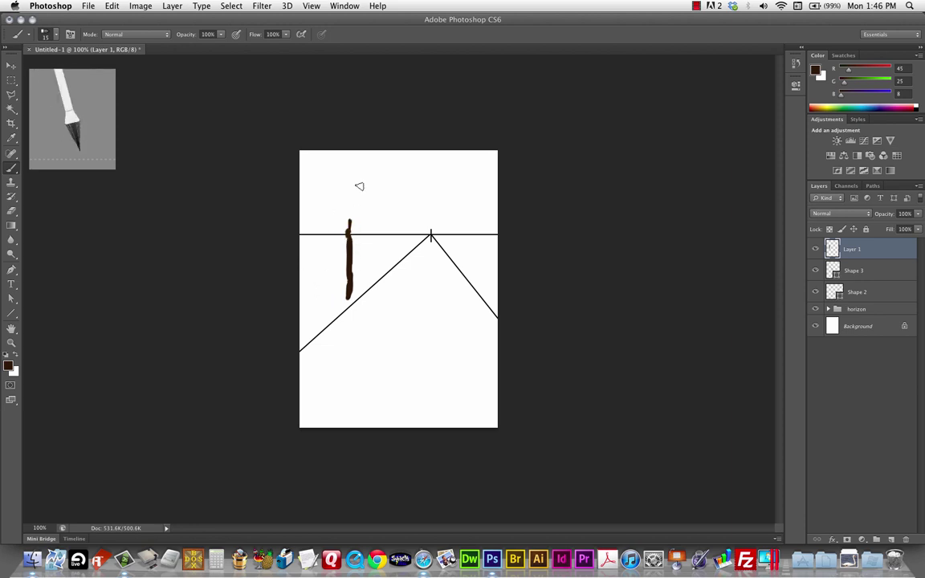
mouse_move(354, 219)
left_mouse_down()
mouse_move(351, 208)
mouse_move(347, 232)
left_mouse_up()
Set the foreground colour to dark green, hex 325f0a, and return to the Brush tool
left_click(10, 363)
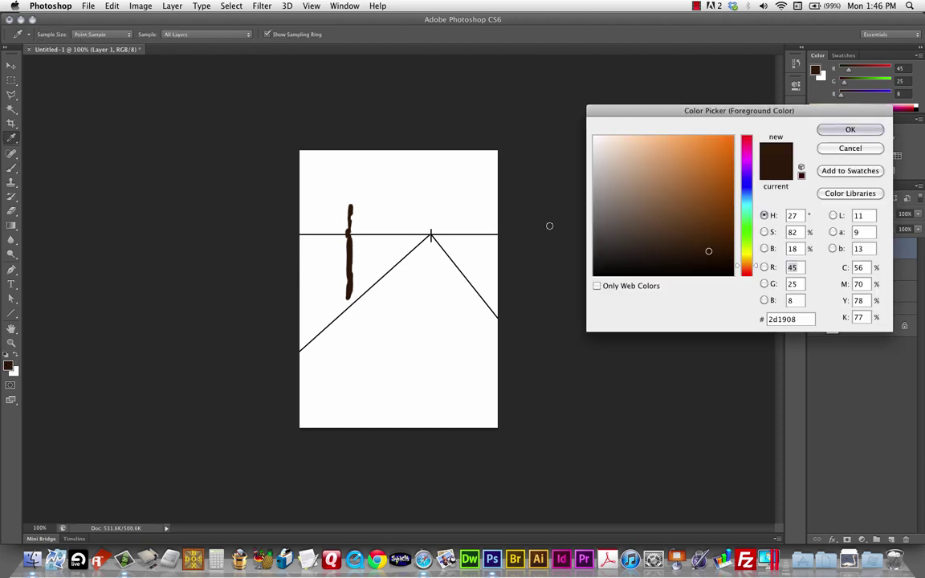
left_click(747, 239)
left_click(718, 223)
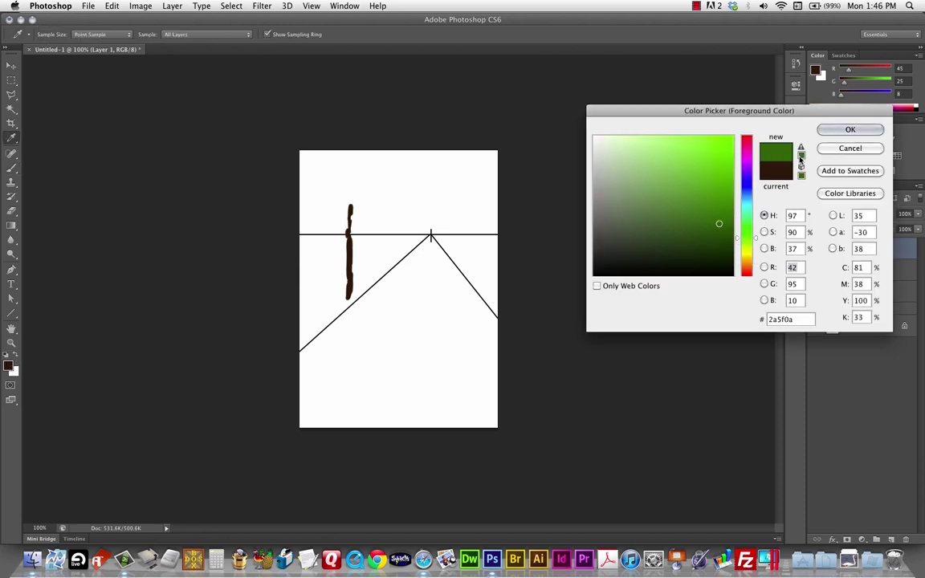
left_click(850, 130)
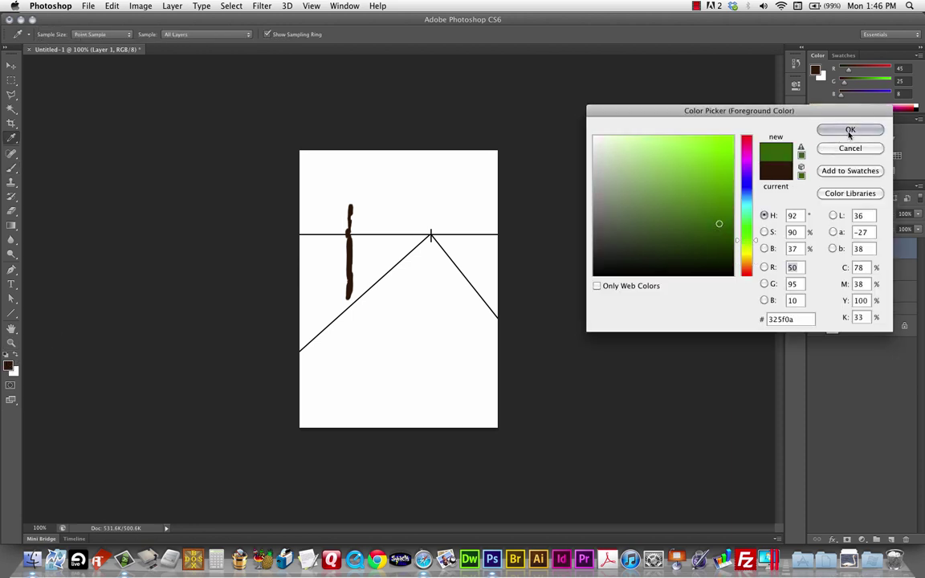
key("b")
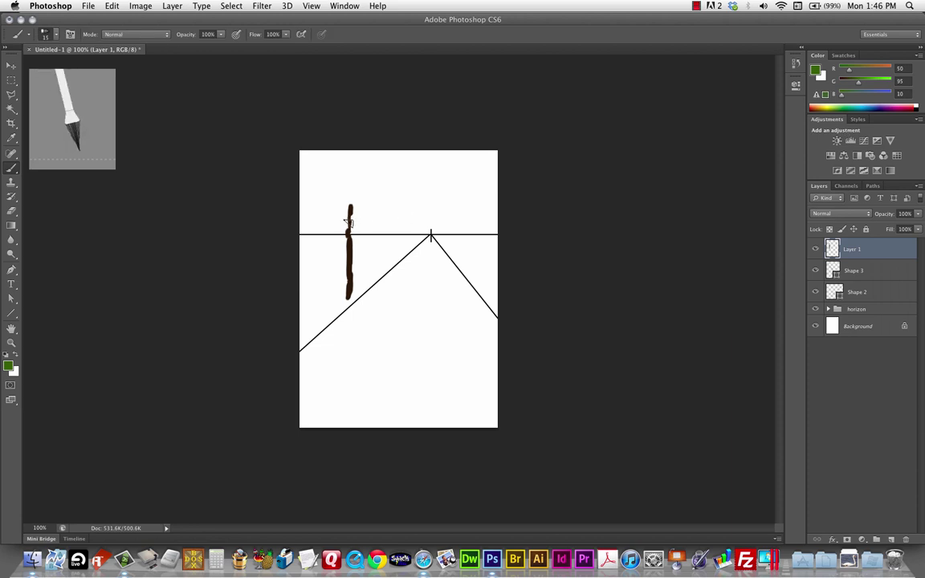
Paint dark green clumps of foliage on both sides and over the top of the tree trunk
left_click_drag(337, 213, 351, 218)
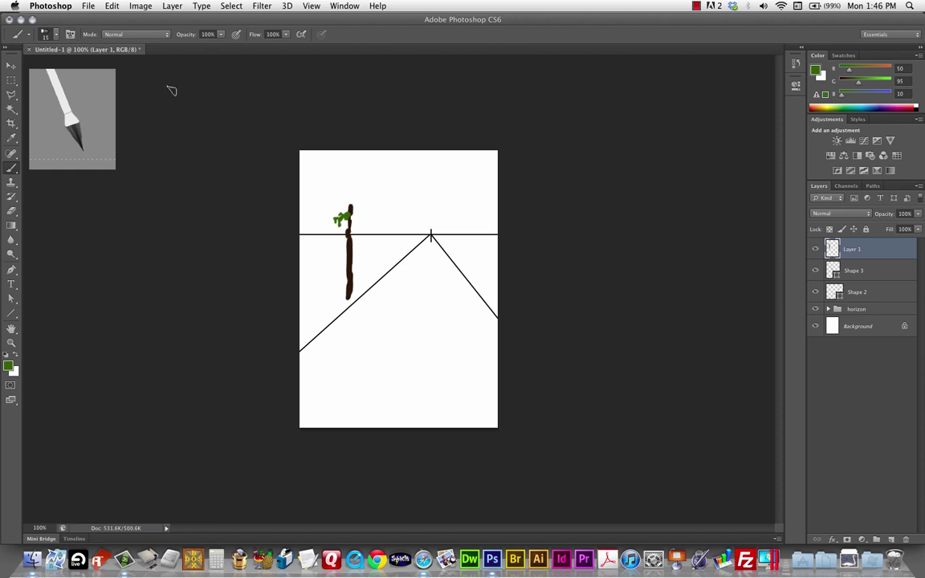
left_click(356, 218)
mouse_move(356, 218)
left_mouse_down()
mouse_move(373, 215)
mouse_move(347, 206)
mouse_move(355, 203)
left_mouse_up()
left_click(338, 211)
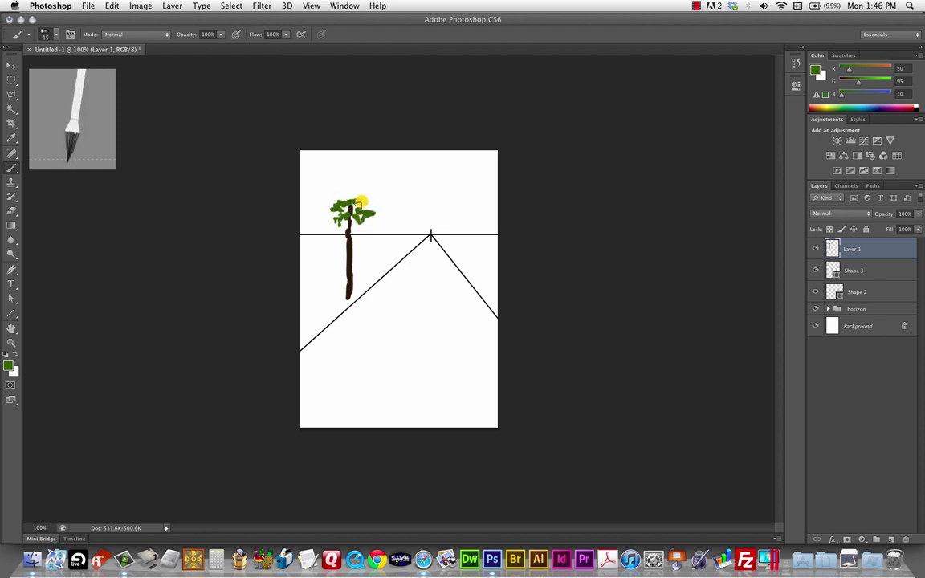
Keep dark green as the background colour and set the foreground to light green, hex 88c92b, for the Brush tool
left_click(16, 354)
left_click(8, 366)
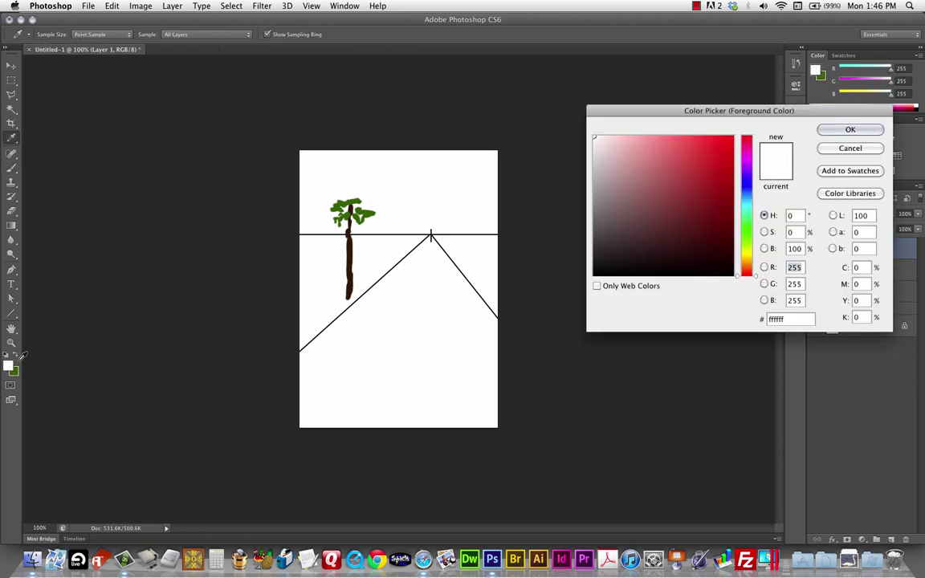
left_click(747, 242)
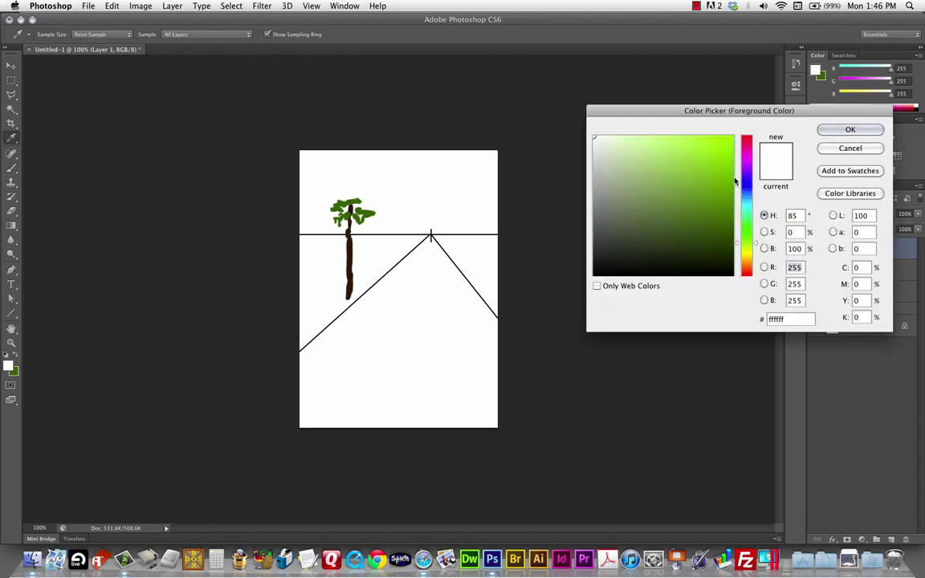
left_click(731, 140)
left_click(724, 166)
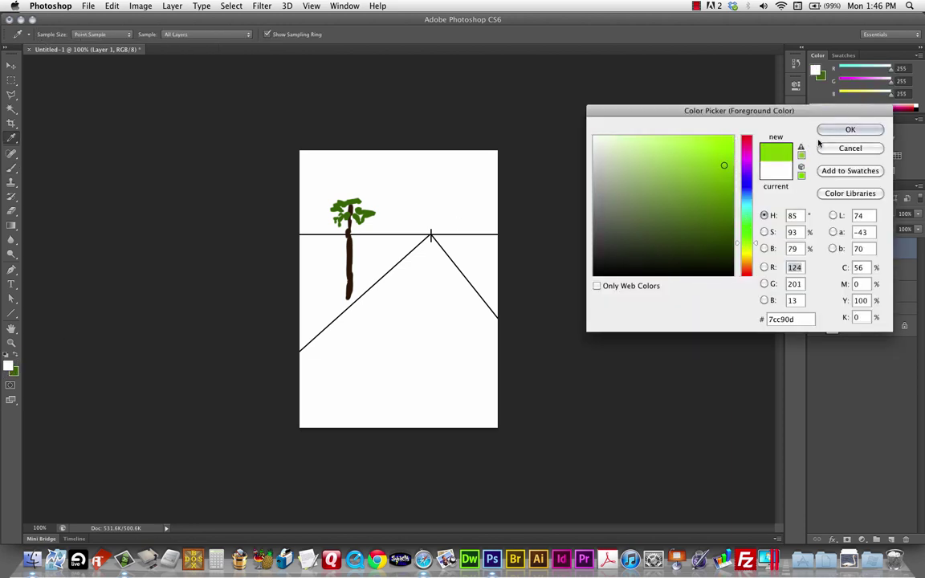
left_click(698, 177)
left_click(704, 165)
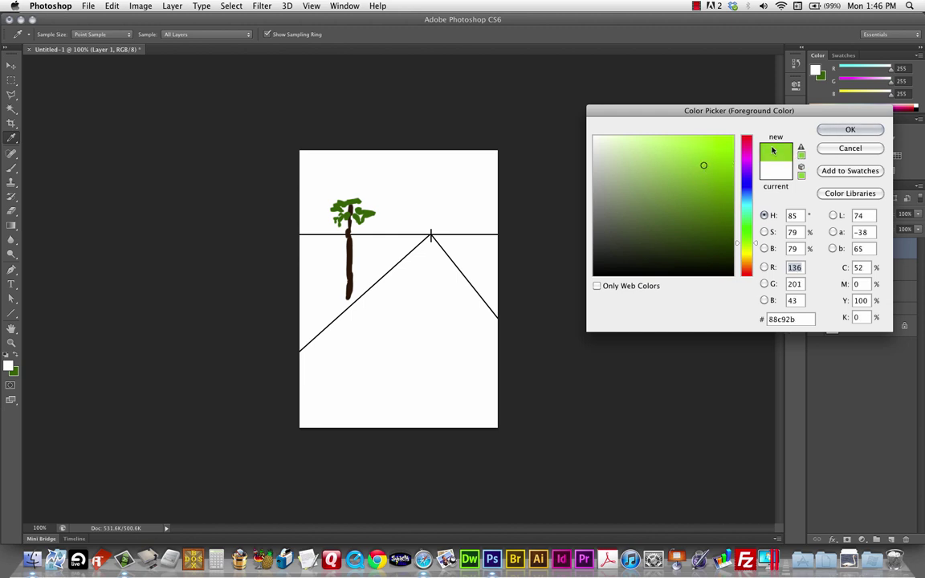
left_click(850, 129)
key("b")
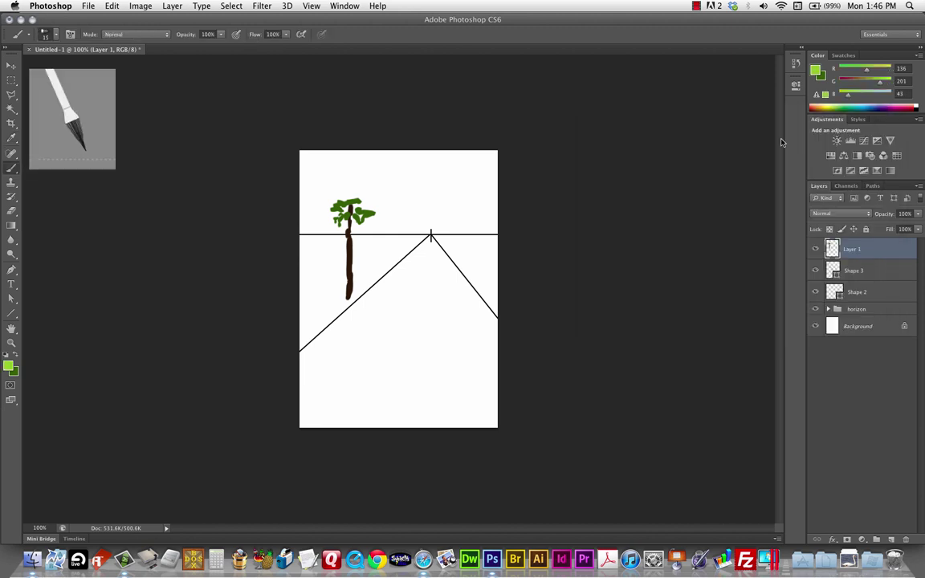
Enable Shape Dynamics for the brush with a 20% angle jitter controlled by Pen Tilt
left_click(71, 34)
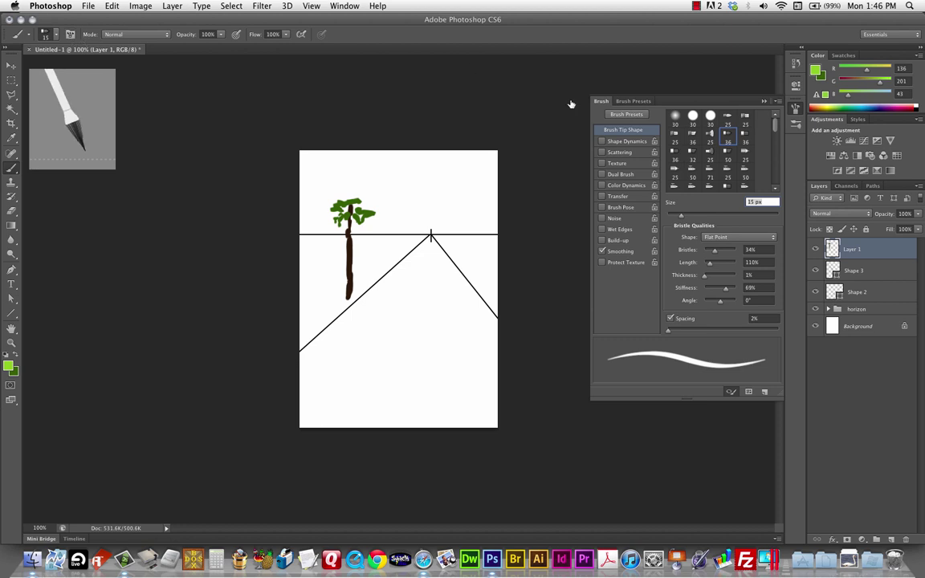
left_click(620, 142)
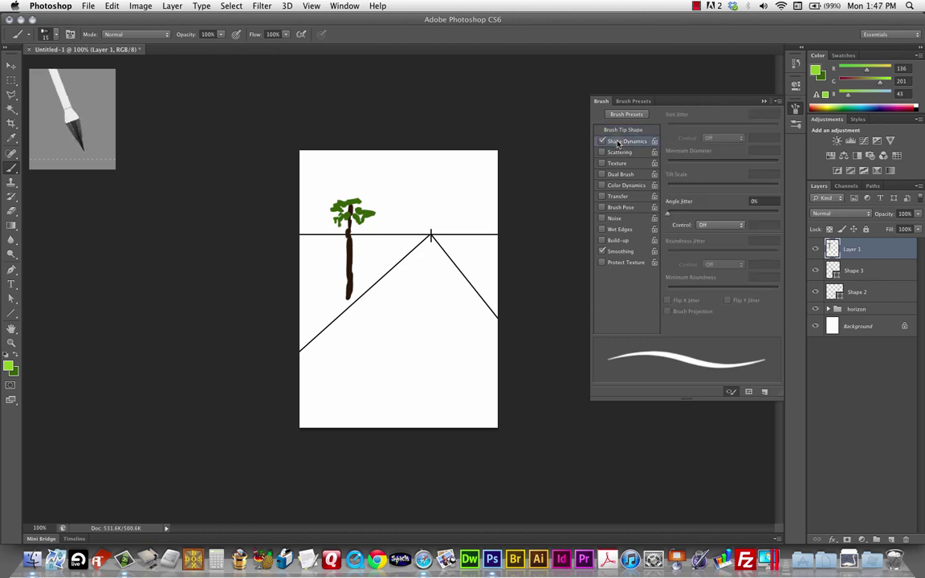
left_click_drag(668, 213, 677, 215)
left_click(689, 218)
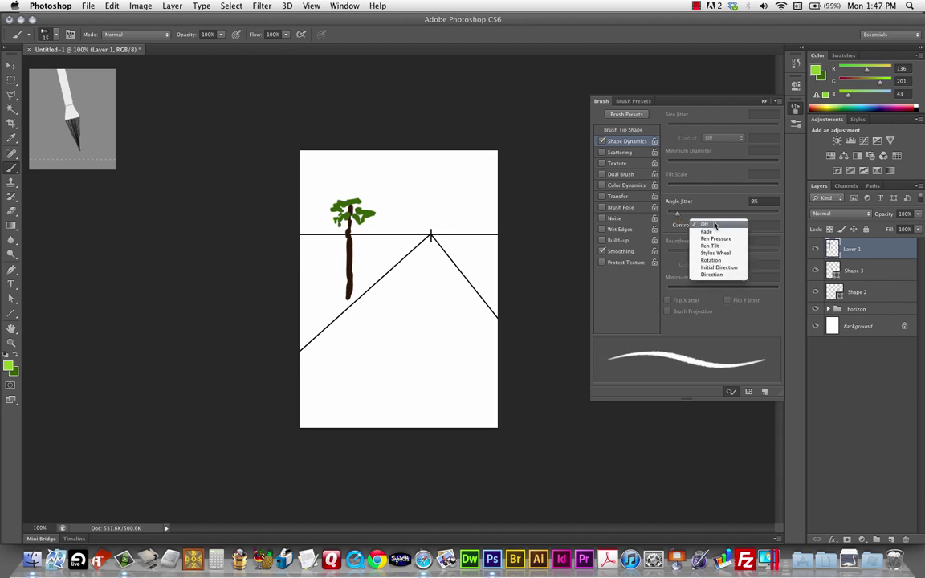
left_click(683, 217)
mouse_move(677, 213)
left_mouse_down()
mouse_move(625, 215)
mouse_move(665, 215)
left_mouse_up()
left_click(713, 225)
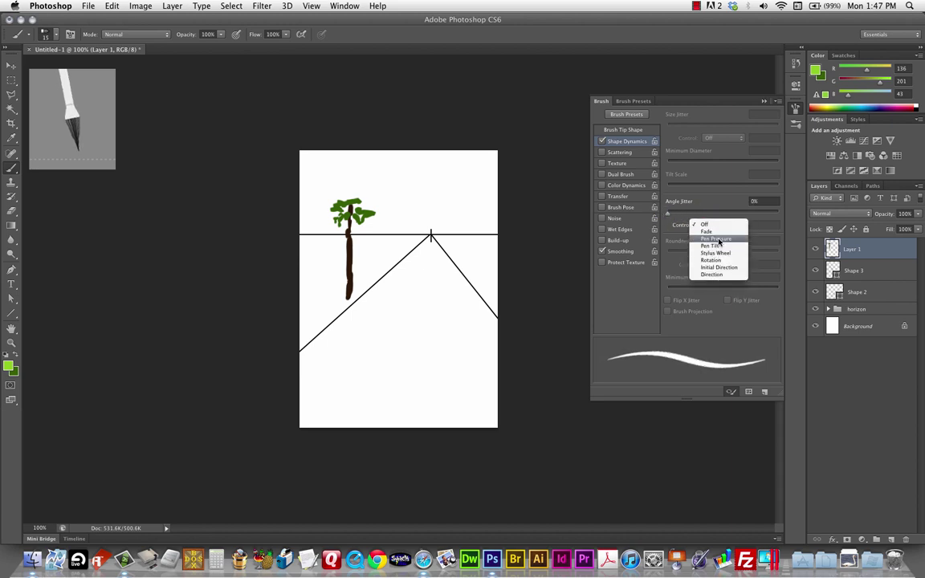
left_click(715, 238)
left_click(717, 225)
left_click(715, 232)
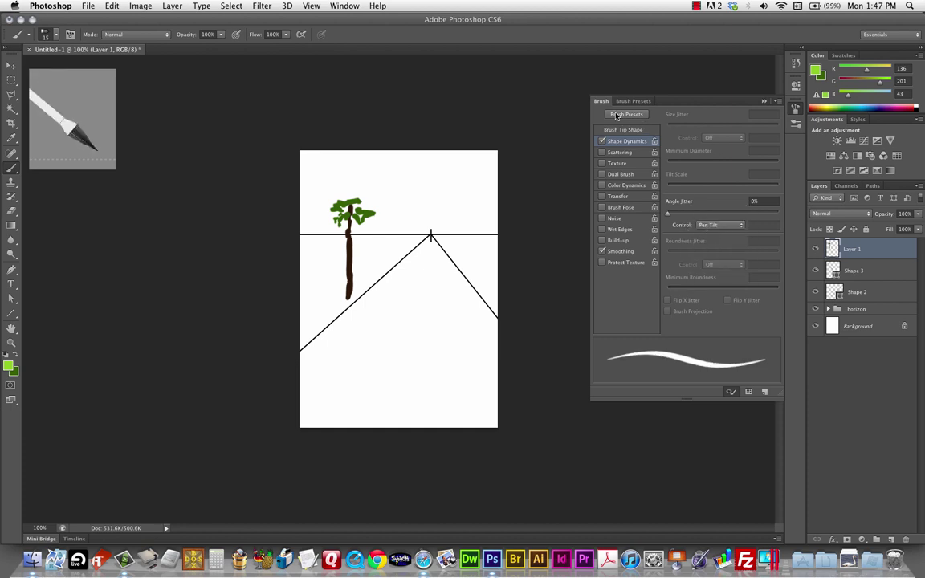
left_click_drag(672, 212, 689, 213)
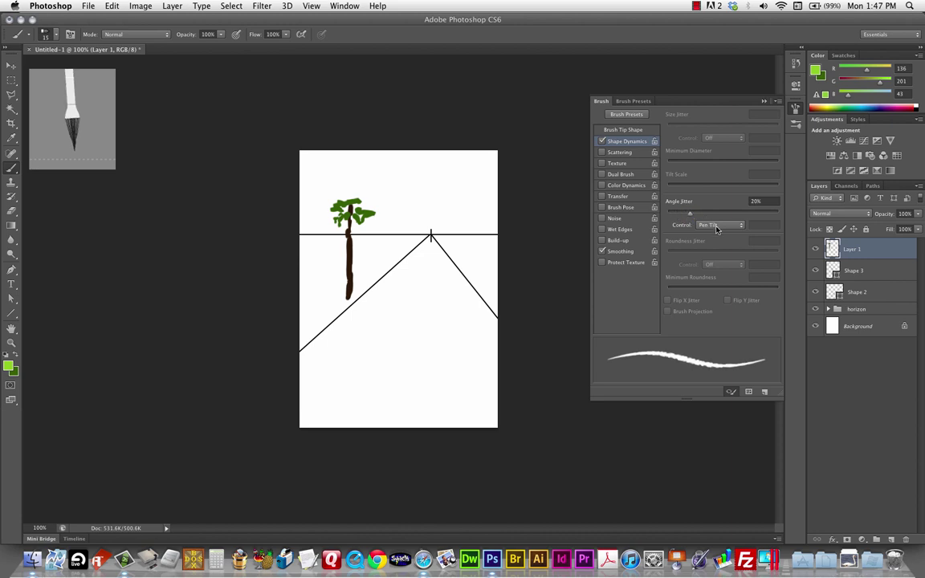
Enable Scattering for the brush, with both the scatter and the count jitter controlled by Pen Pressure
left_click(637, 153)
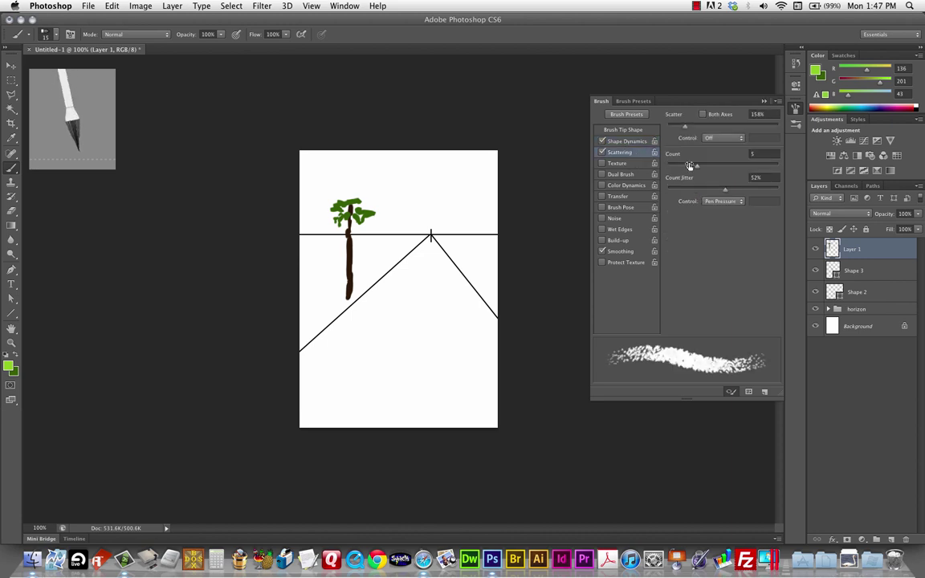
left_click(722, 138)
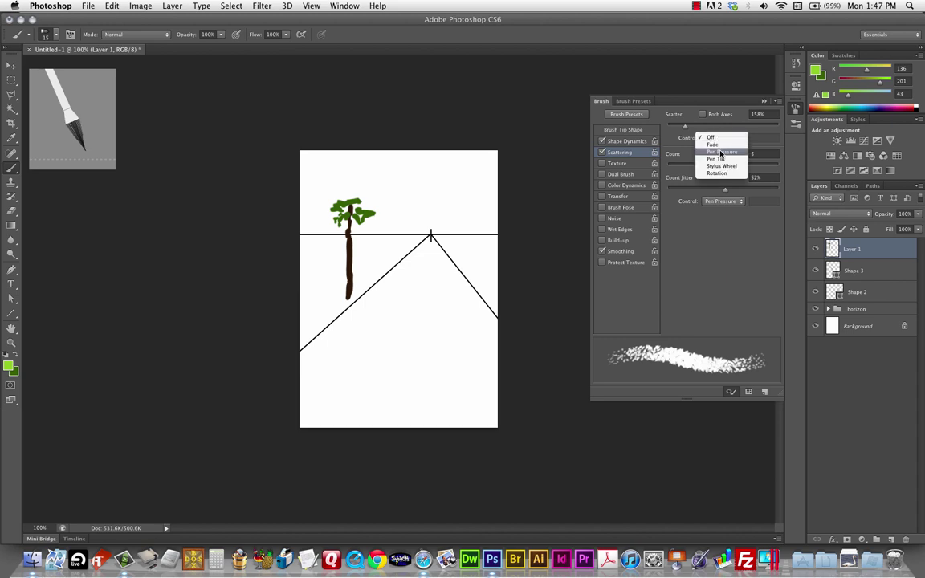
left_click(719, 153)
left_click(724, 202)
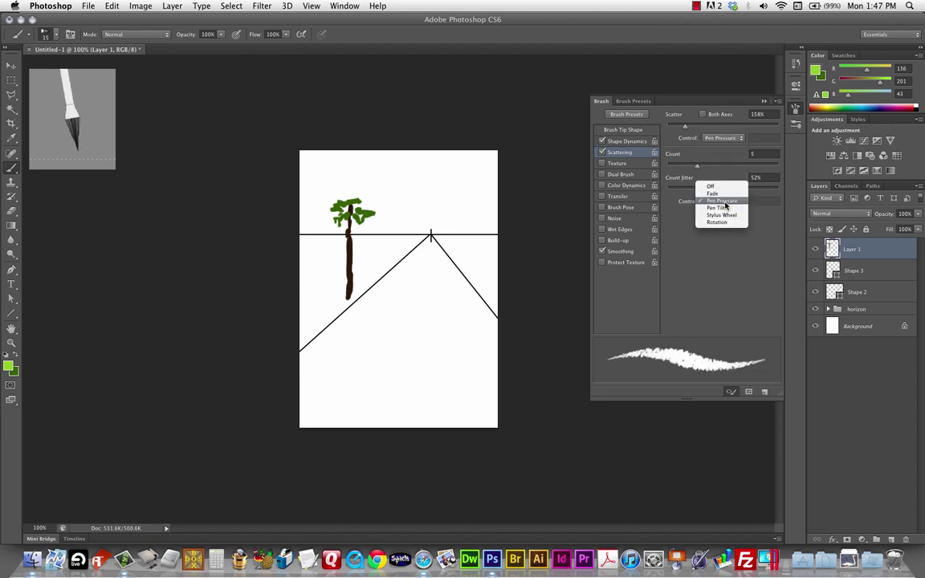
left_click(724, 201)
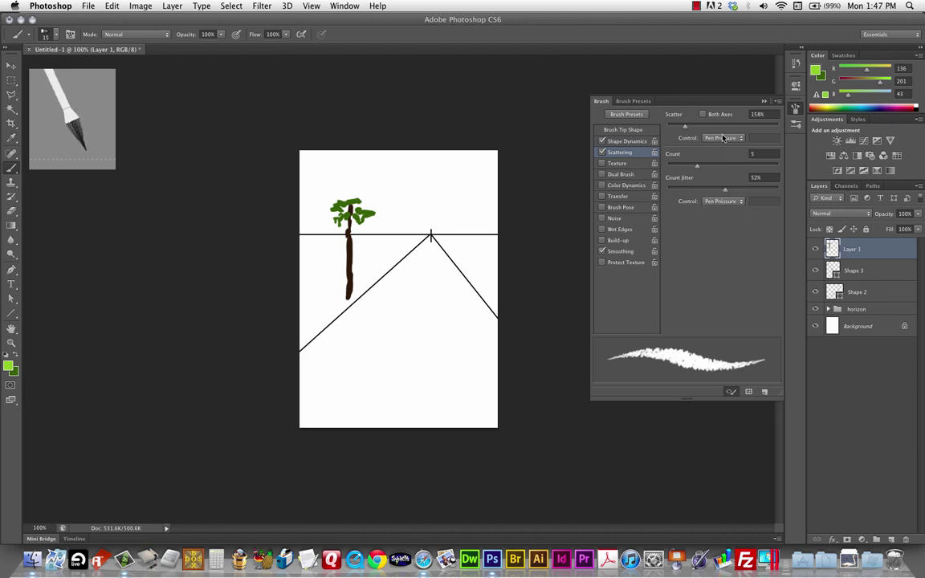
Enable Color Dynamics with 4% hue, 22% saturation and 18% brightness jitter, and brush varied green highlights over the foliage
left_click(631, 187)
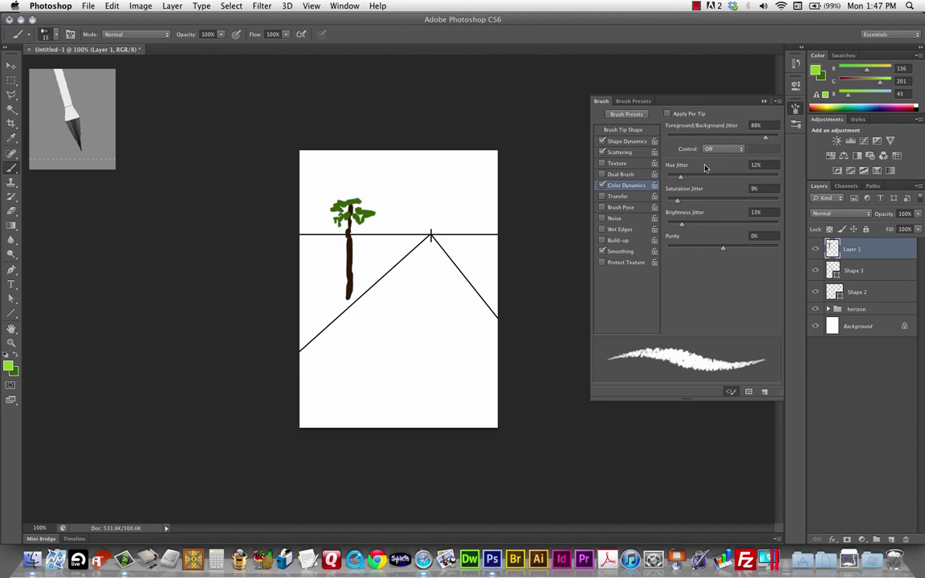
left_click_drag(681, 181, 686, 227)
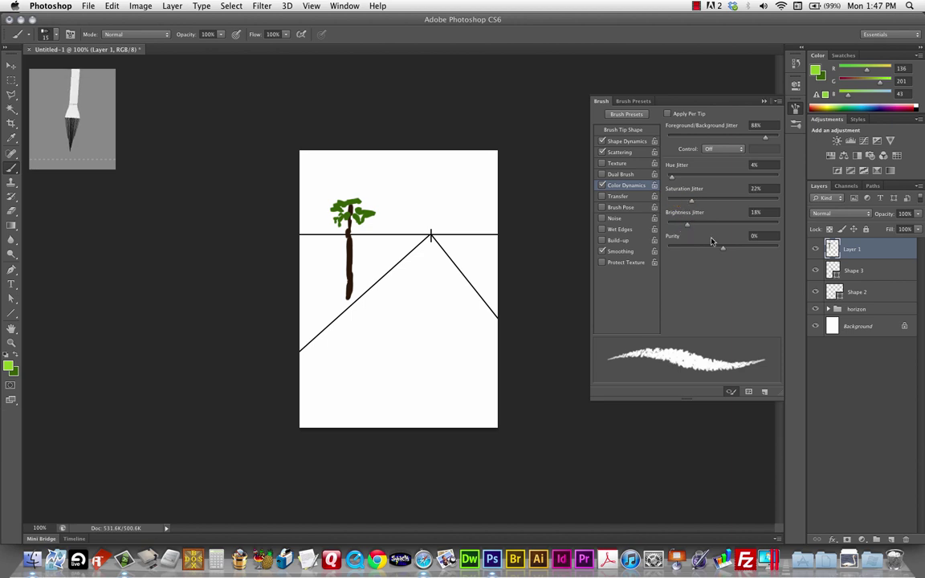
left_click(717, 150)
left_click(681, 165)
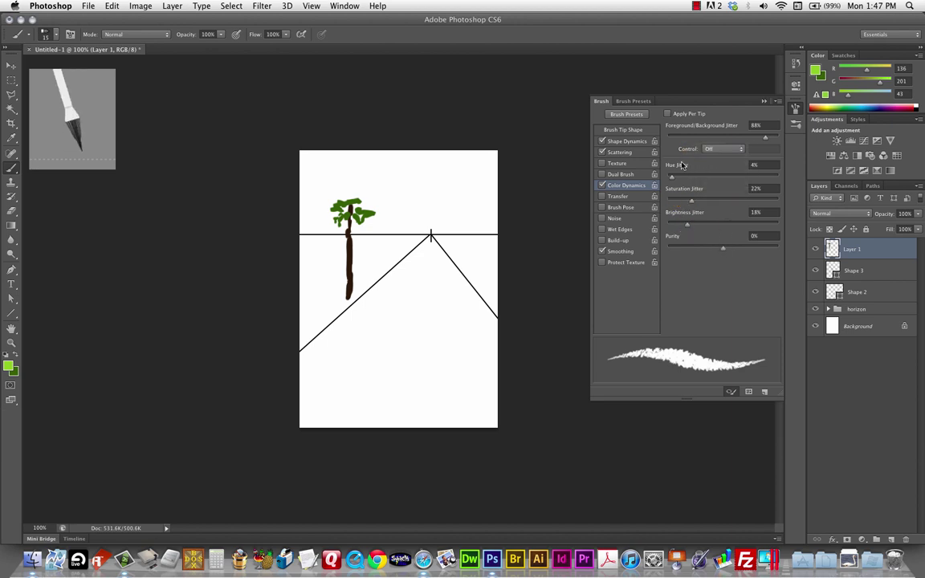
left_click(689, 92)
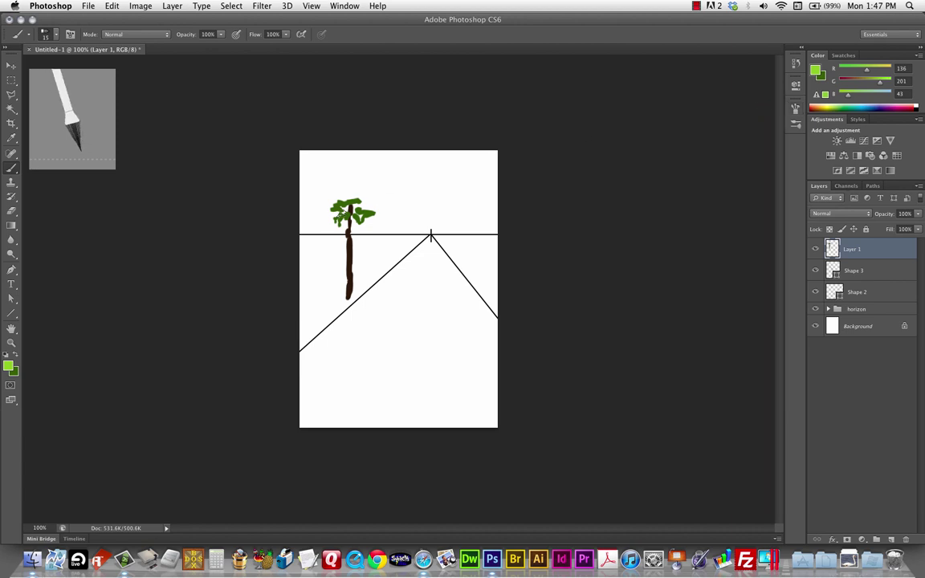
mouse_move(341, 212)
left_mouse_down()
mouse_move(330, 212)
mouse_move(366, 211)
left_mouse_up()
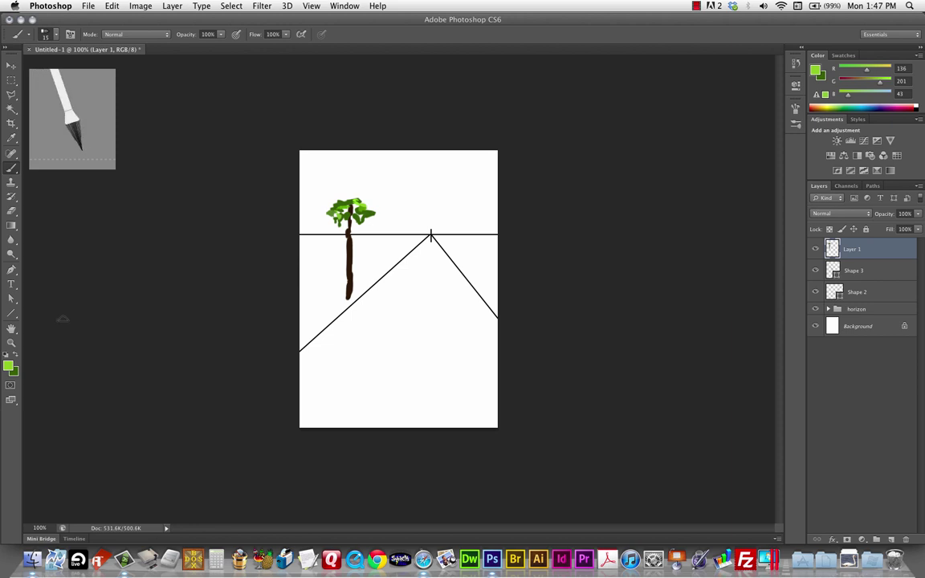
Set the foreground to muted light green, hex 93bc58, and the background to a darker muted green for the Brush tool
left_click(9, 367)
left_click(666, 170)
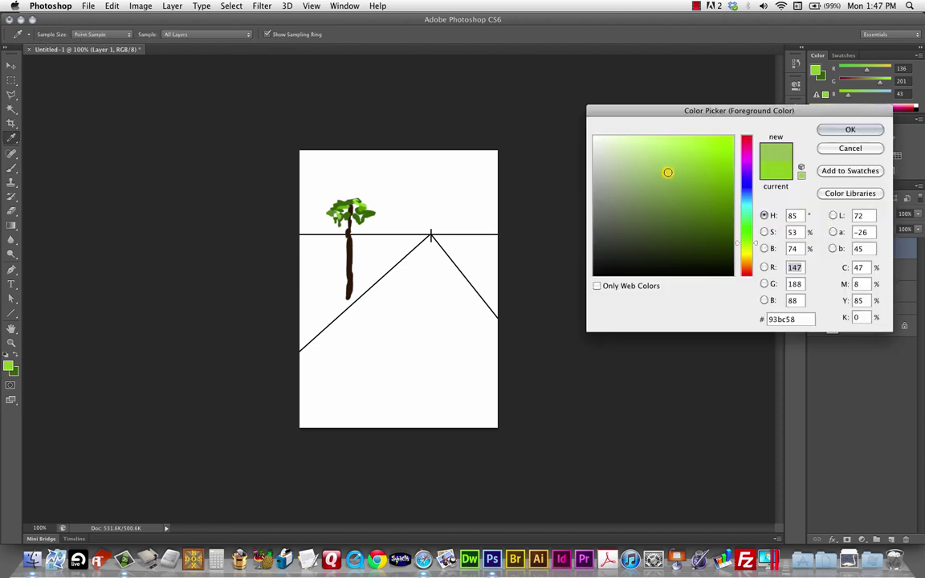
key("Return")
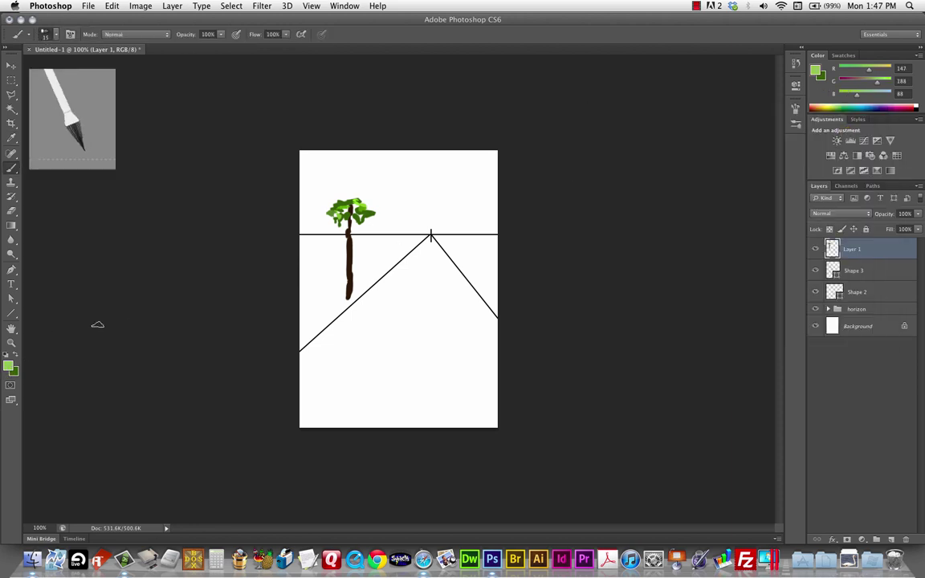
left_click(17, 372)
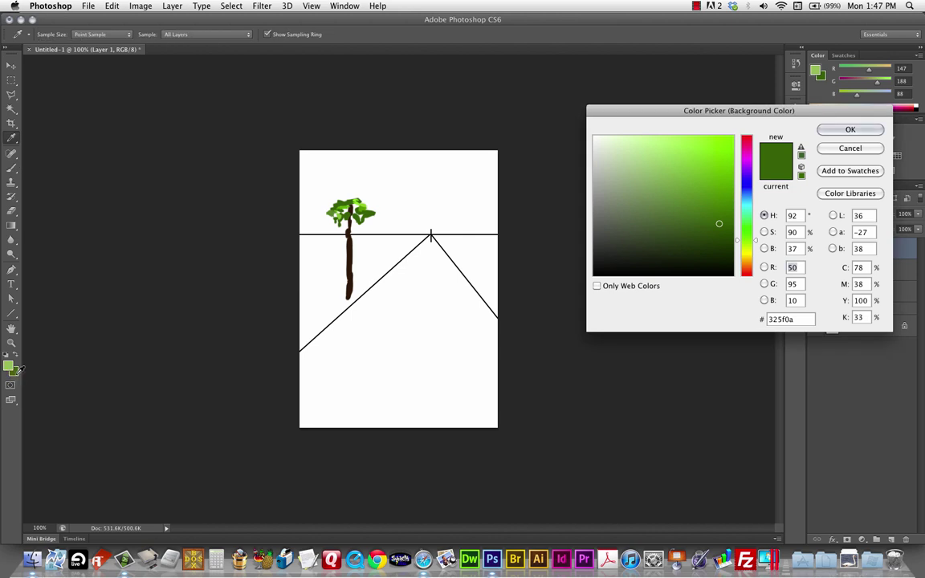
left_click(695, 240)
left_click(835, 135)
key("b")
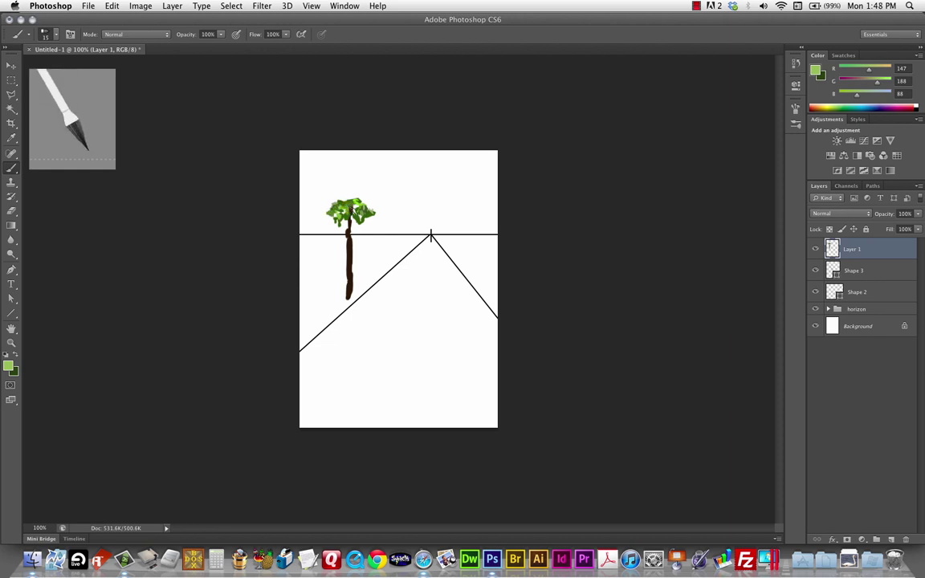
Build up the tree's crown with mixed green foliage, tapering to a point near the canvas top and filling down to the horizon
left_click(325, 210)
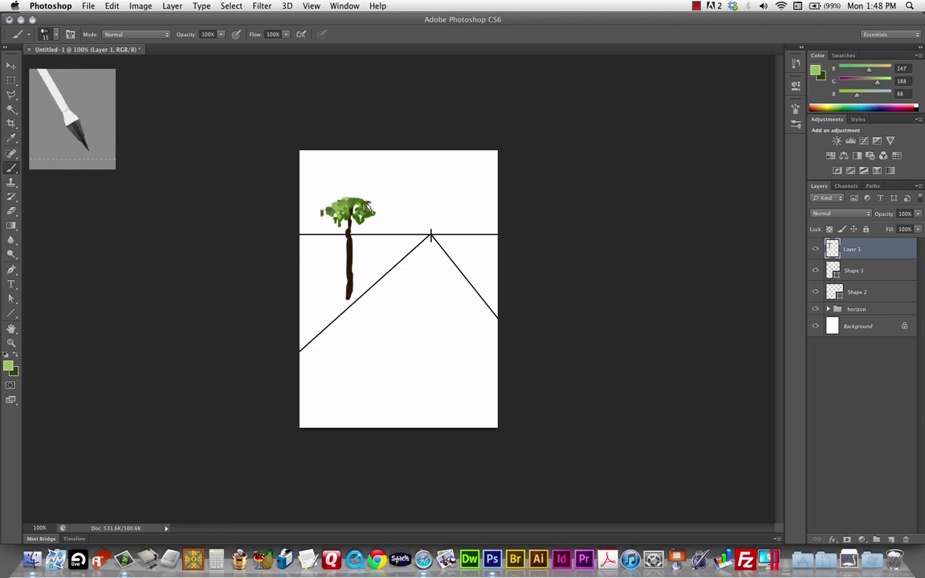
left_click(330, 199)
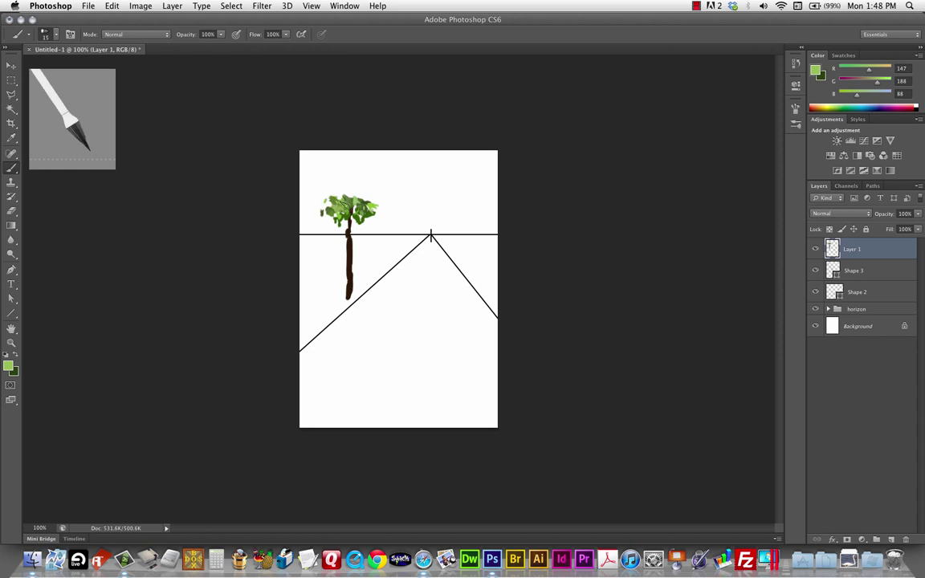
left_click(329, 204)
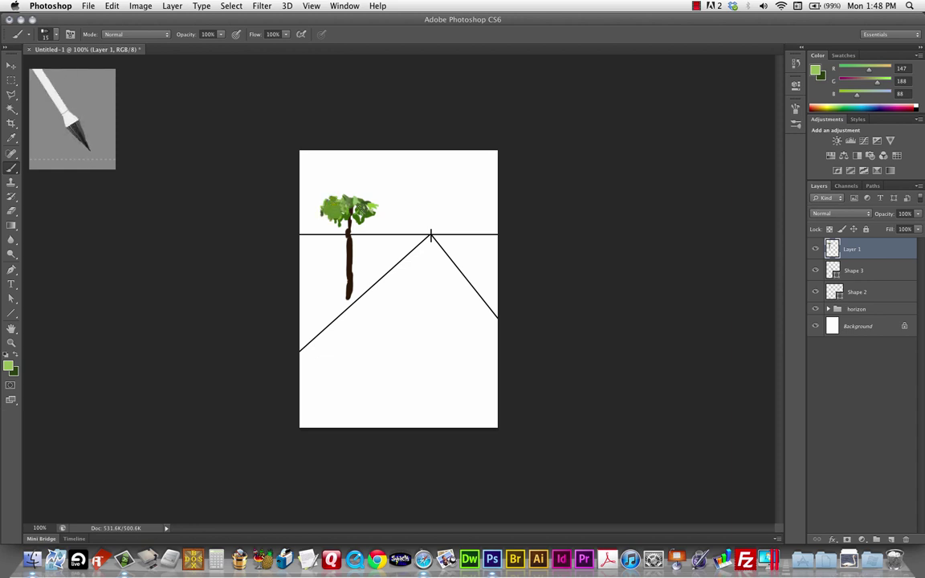
left_click_drag(322, 217, 344, 215)
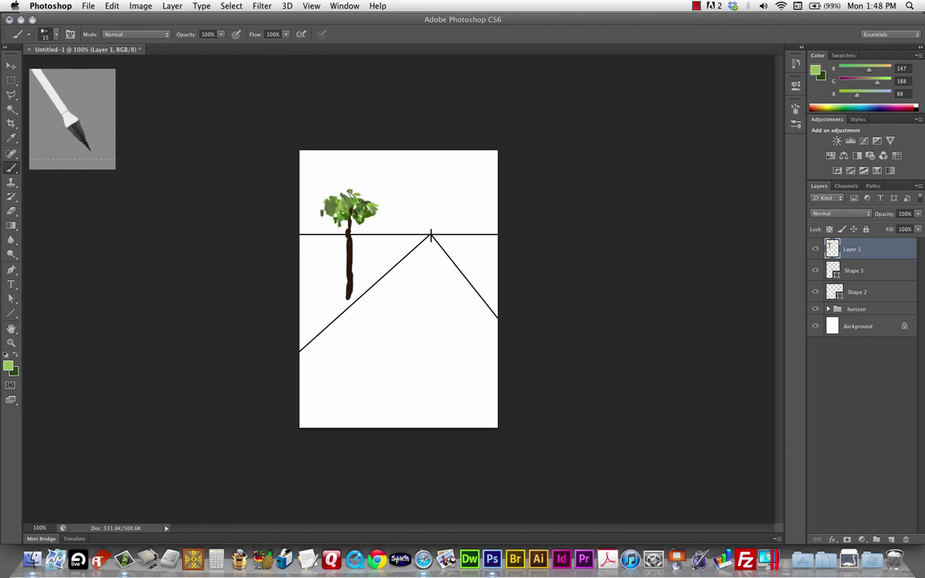
mouse_move(351, 185)
left_mouse_down()
mouse_move(345, 155)
mouse_move(372, 191)
mouse_move(367, 197)
mouse_move(334, 177)
left_mouse_up()
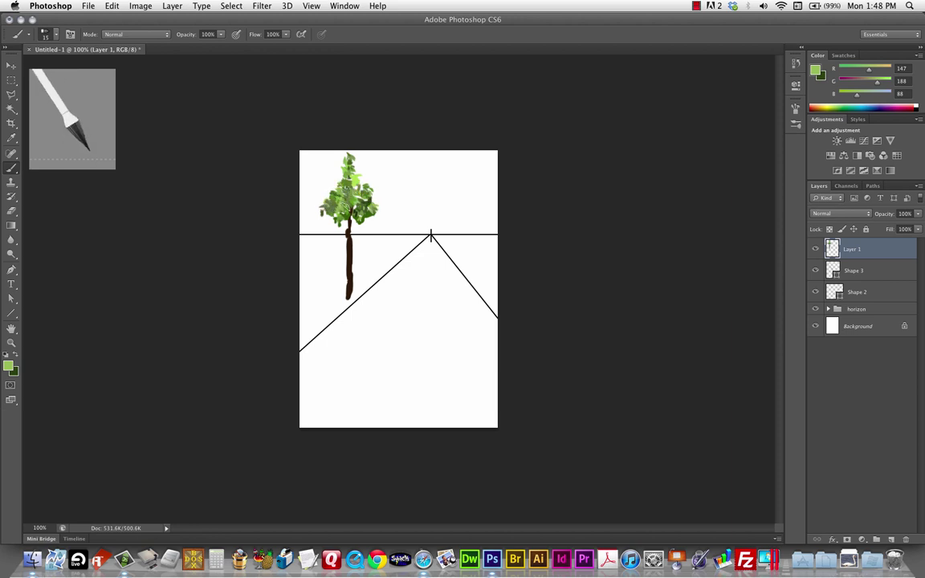
left_click_drag(311, 186, 293, 197)
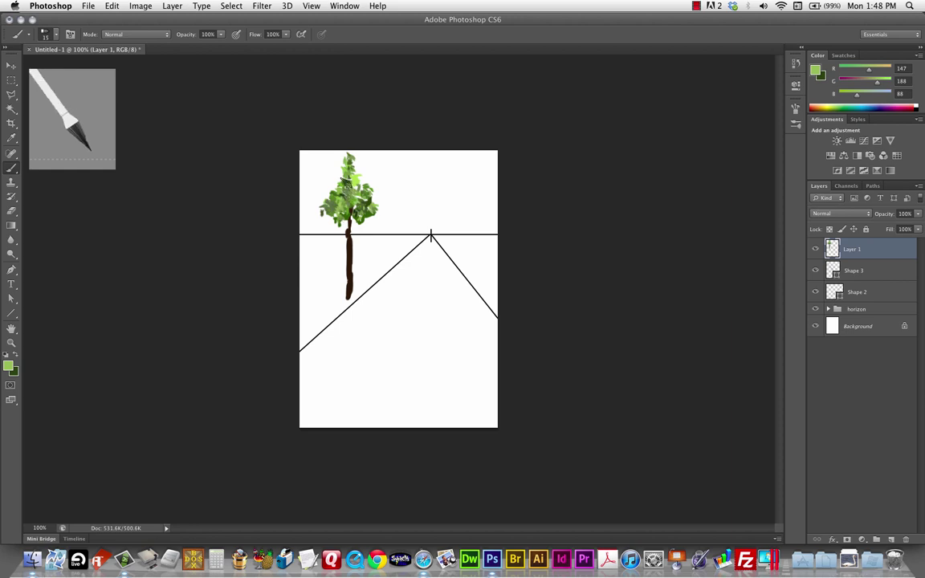
left_click(332, 180)
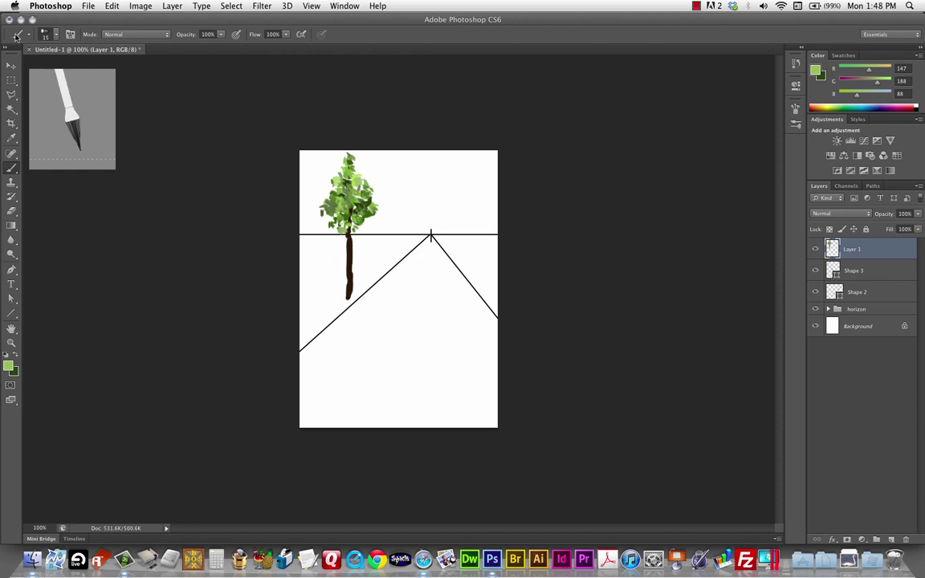
Choose the 74 px leaf-shaped brush tip and reduce its size to 20 px
left_click(70, 34)
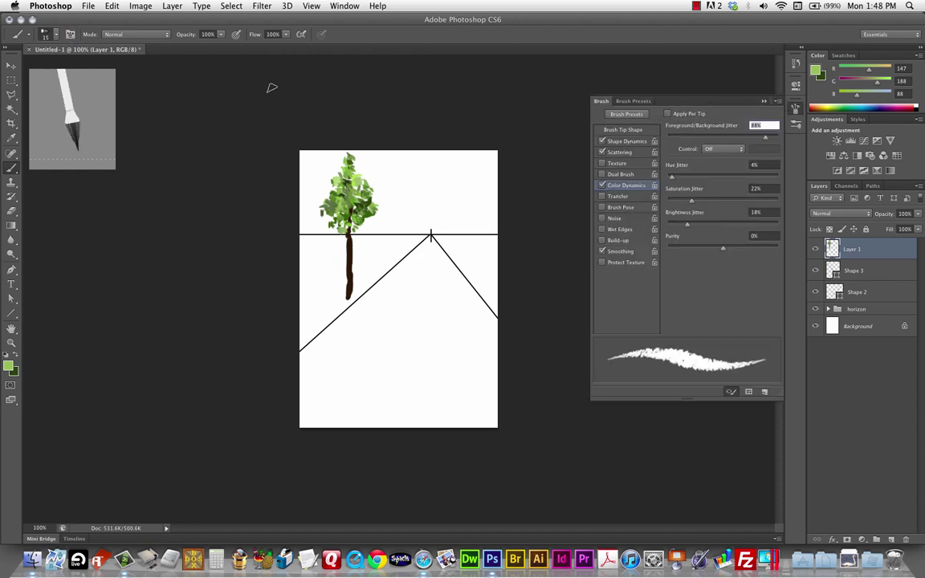
left_click(625, 131)
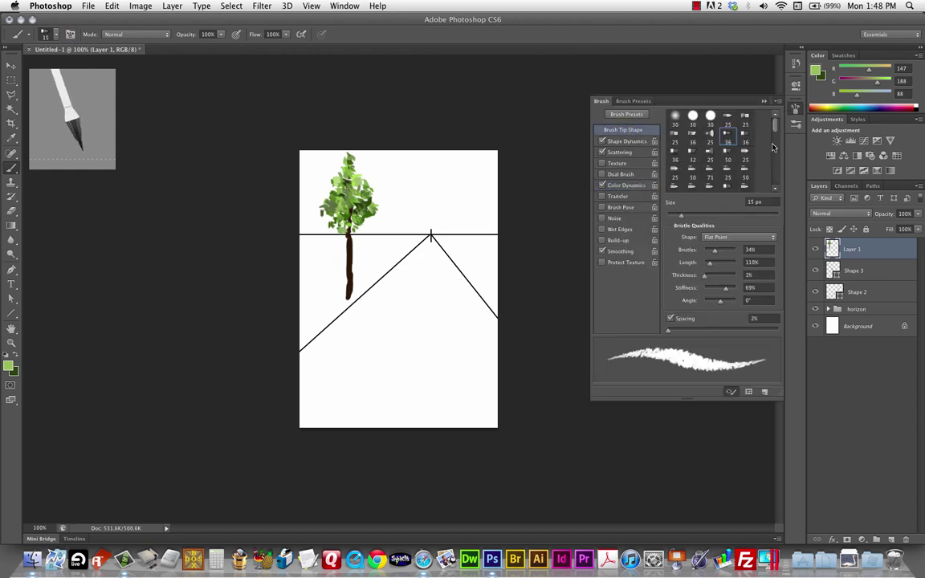
scroll(774, 136, "down", 5)
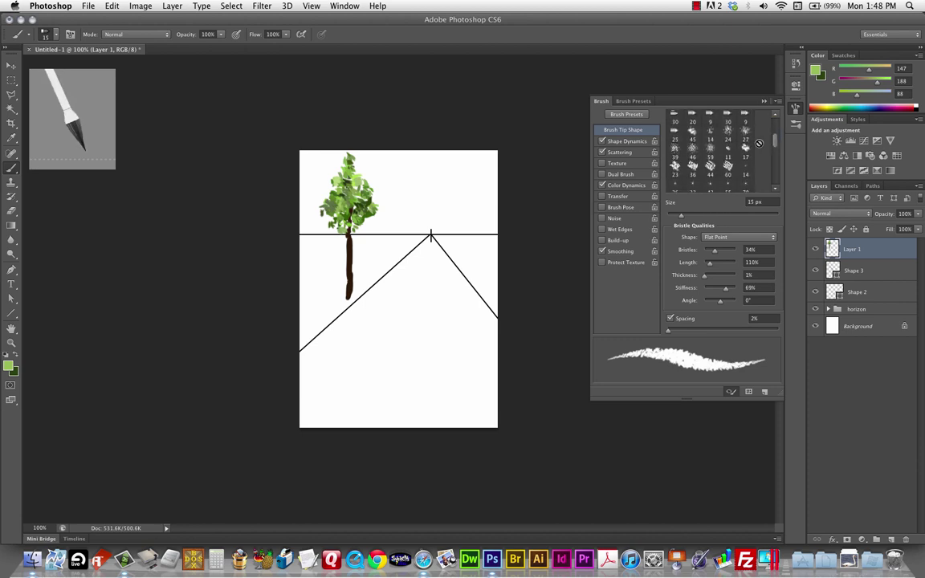
left_click(710, 159)
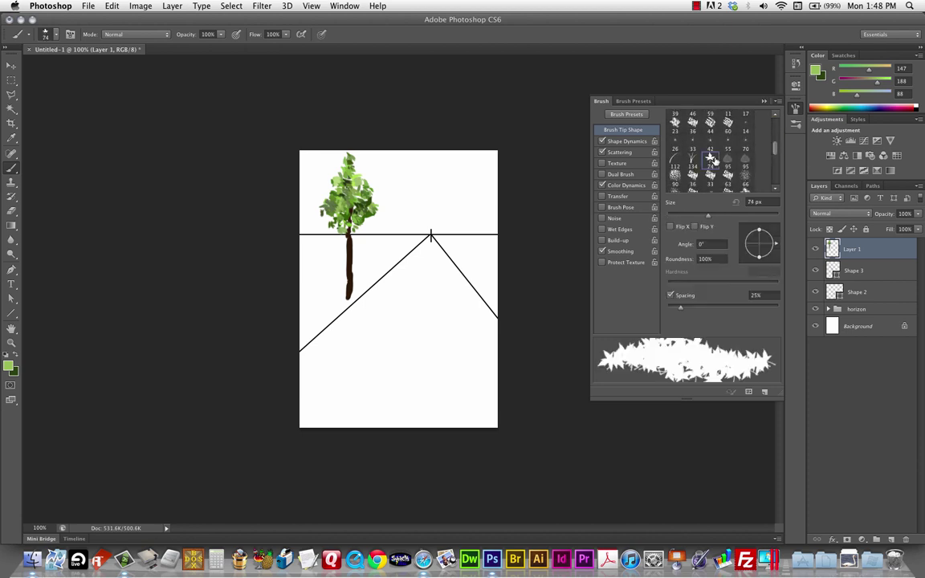
key("bracketleft")
key("bracketleft")
key("bracketleft")
key("bracketleft")
key("bracketleft")
key("bracketleft")
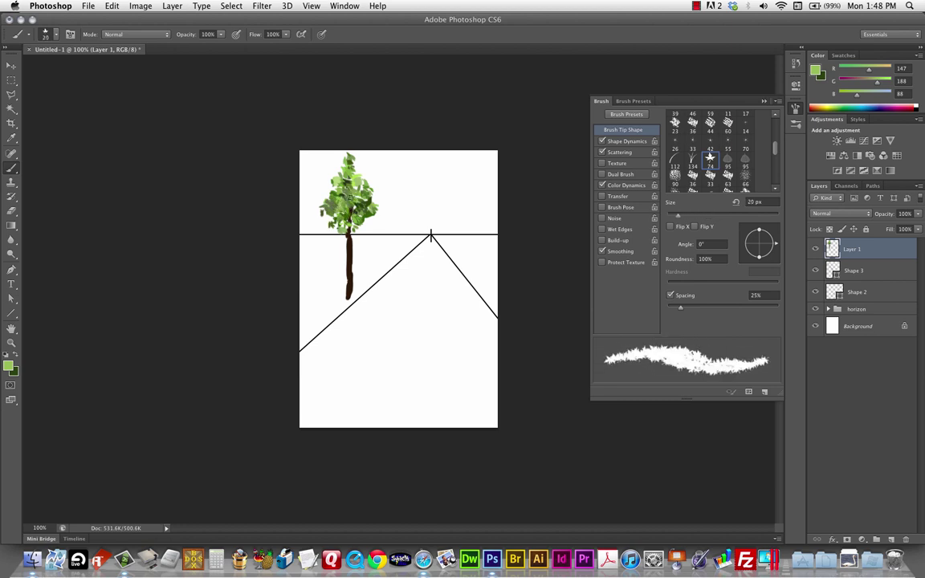
Raise the leaf brush's angle jitter to 76% in Shape Dynamics and bring up its Scattering settings
left_click(628, 141)
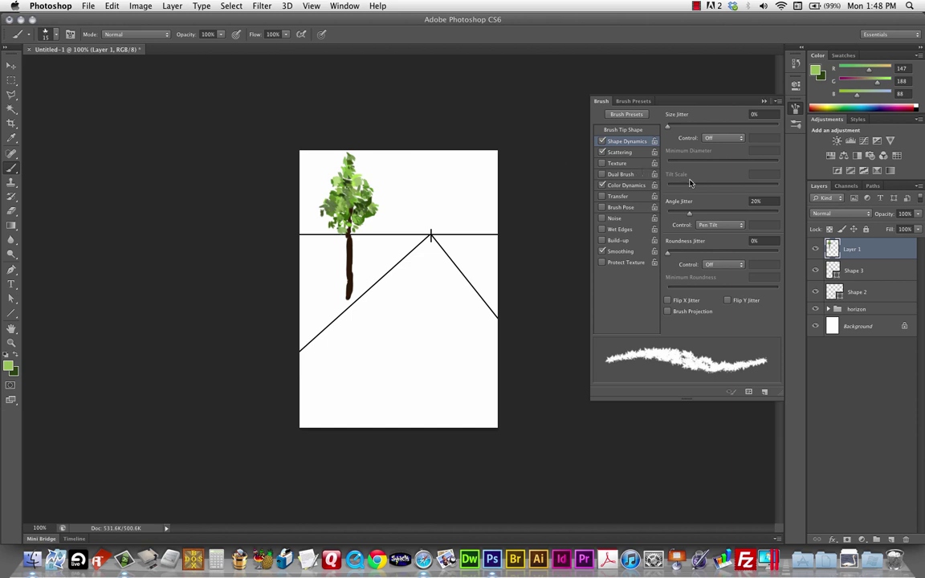
mouse_move(690, 216)
left_mouse_down()
mouse_move(781, 209)
mouse_move(752, 212)
left_mouse_up()
left_click(708, 226)
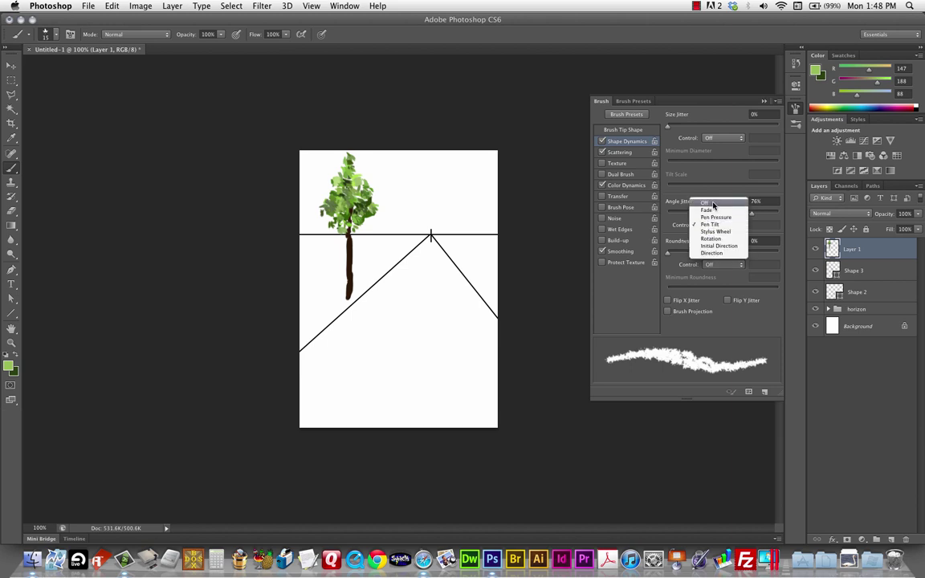
left_click(675, 198)
left_click(620, 152)
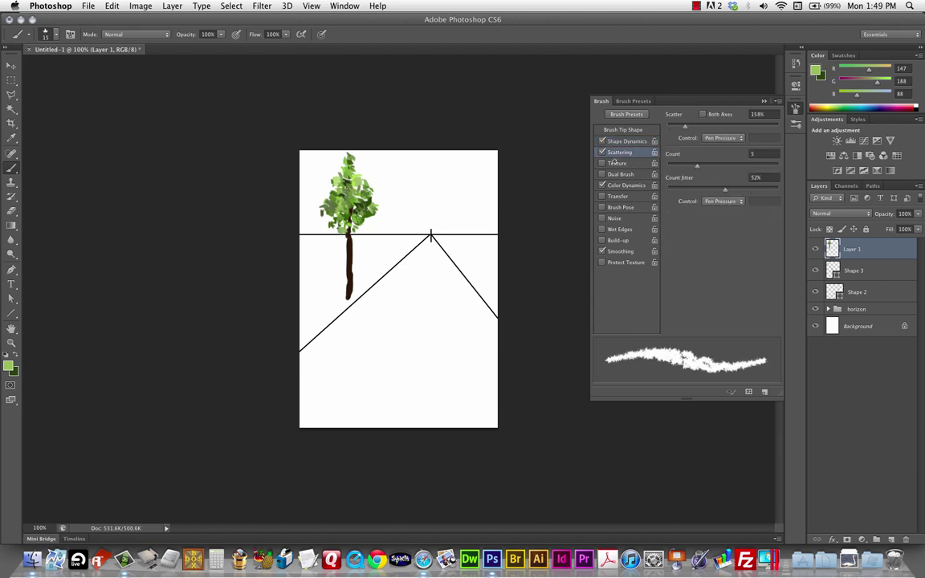
Test the leaf brush with a squiggle across the vanishing point, and undo the stroke
mouse_move(421, 186)
left_mouse_down()
mouse_move(448, 216)
mouse_move(424, 277)
left_mouse_up()
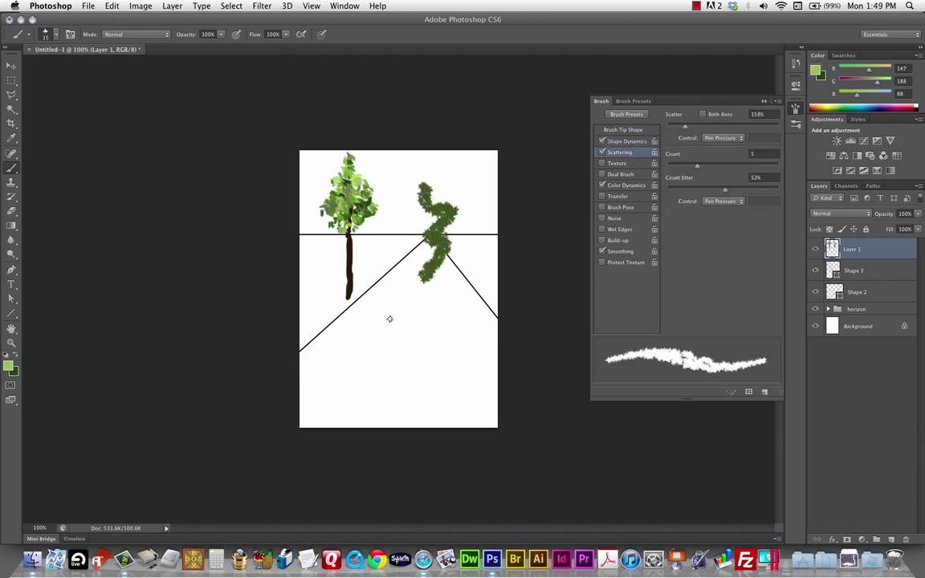
key("super+z")
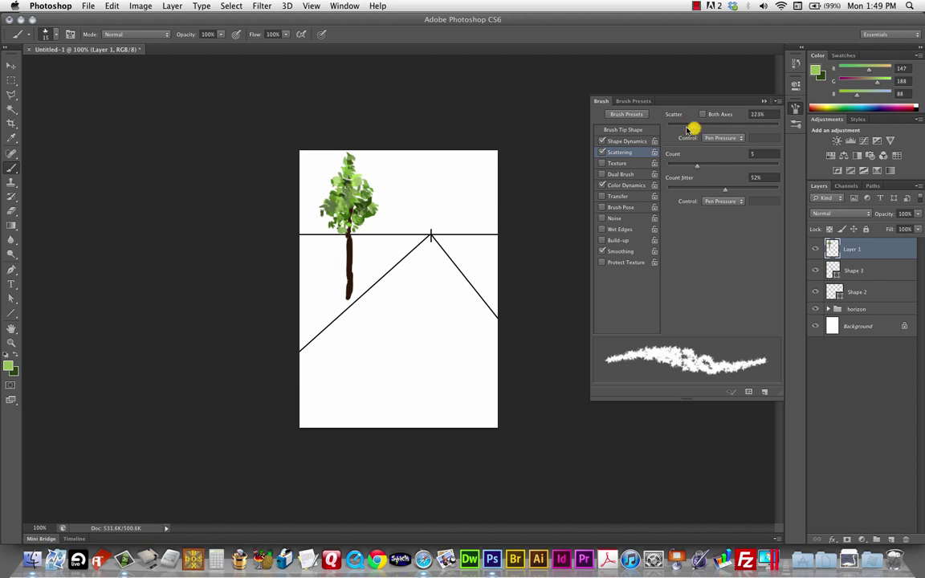
Set the leaf brush's scatter to 406% with its control switched Off
left_click_drag(692, 126, 734, 126)
left_click(717, 139)
left_click(712, 122)
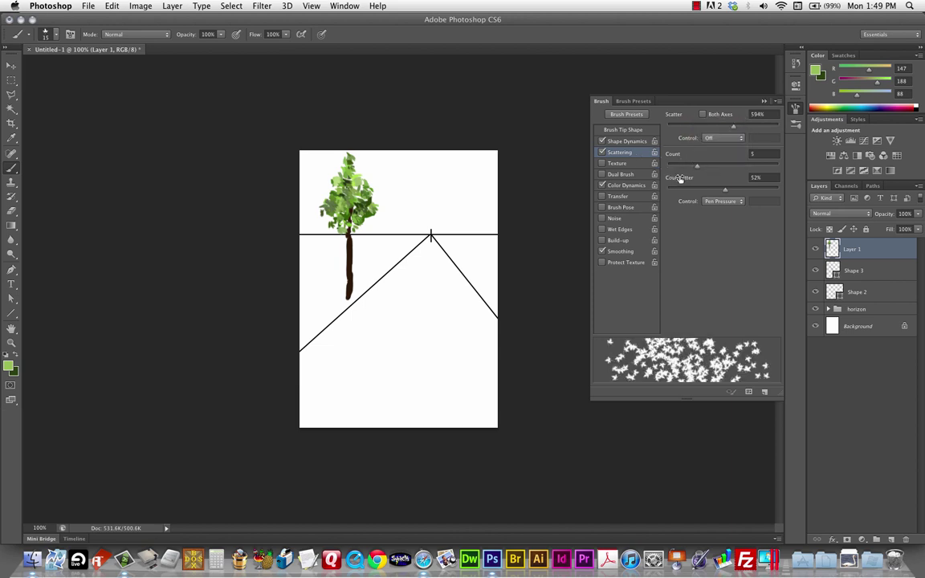
left_click_drag(736, 129, 713, 127)
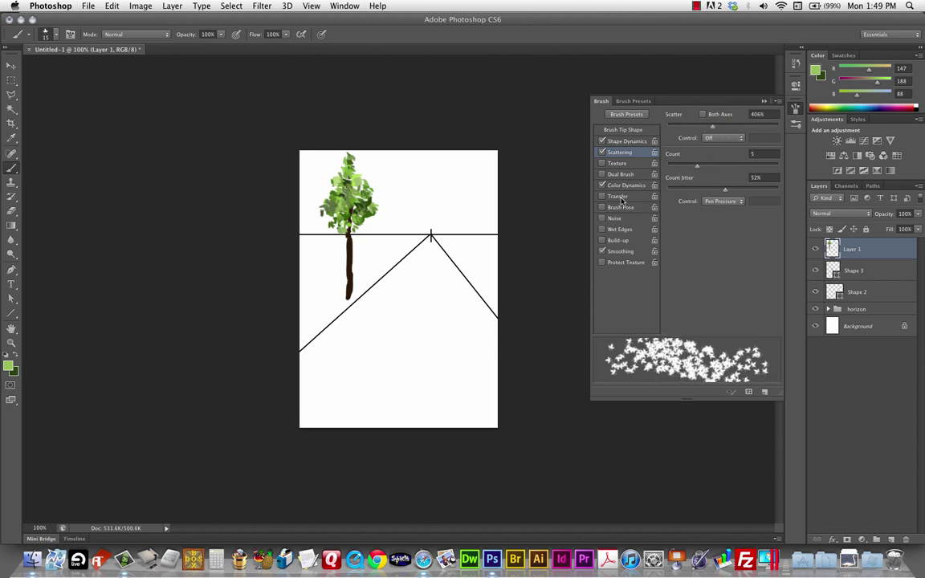
Lower the scattering count to 2 and set the count jitter control to Pen Pressure
left_click(713, 202)
left_click(711, 187)
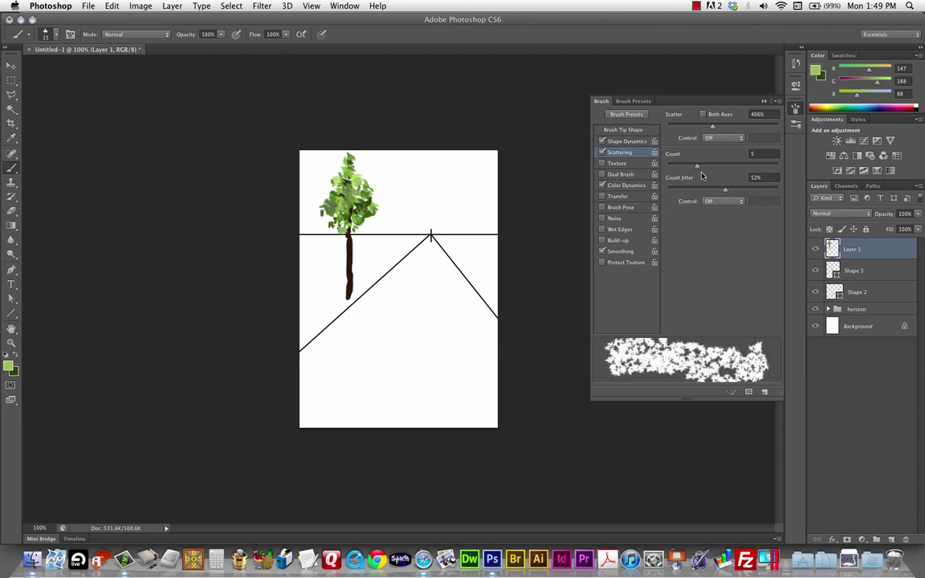
left_click_drag(695, 167, 673, 166)
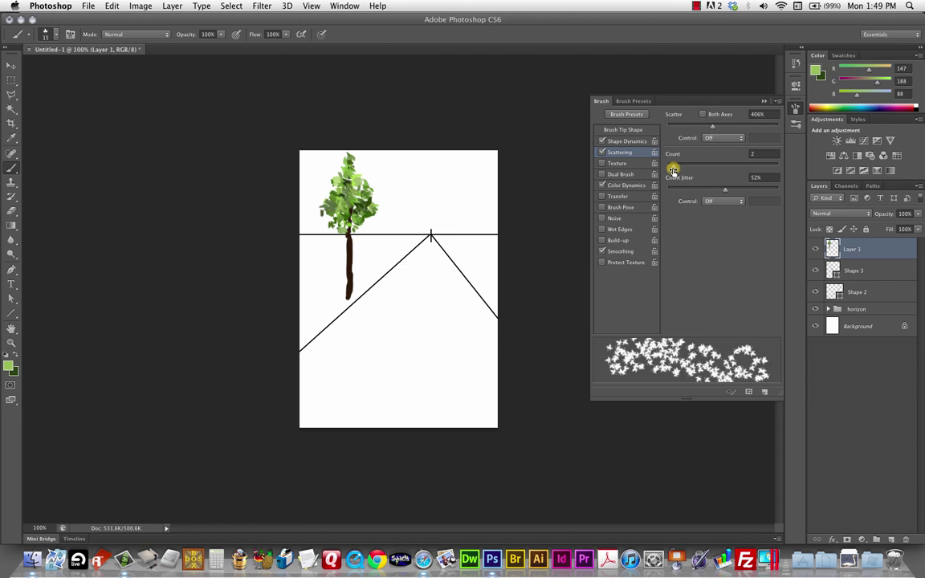
left_click(715, 201)
left_click(717, 215)
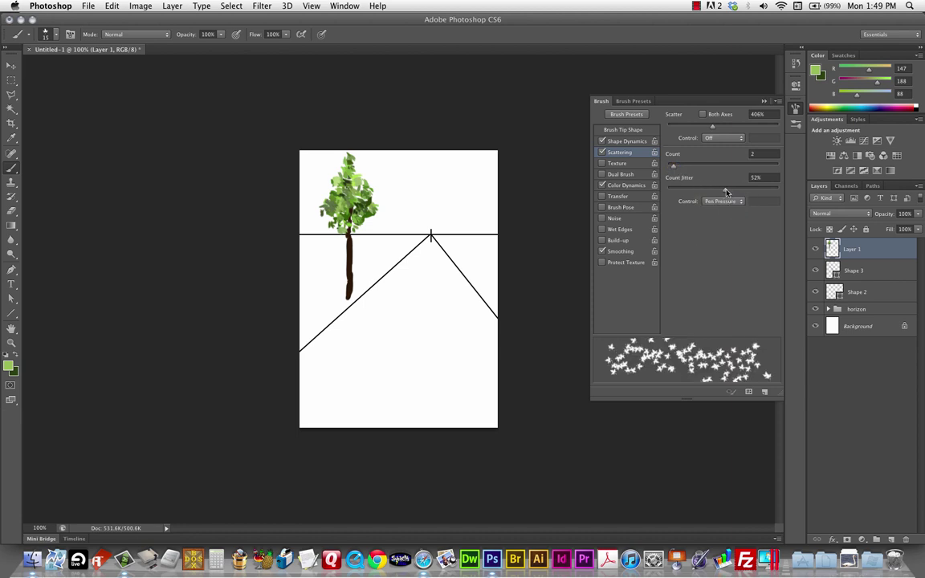
Set the leaf brush's count jitter to 46%, foreground/background jitter to 18% and saturation jitter to 41%
mouse_move(727, 191)
left_mouse_down()
mouse_move(708, 192)
mouse_move(718, 194)
left_mouse_up()
left_click(627, 185)
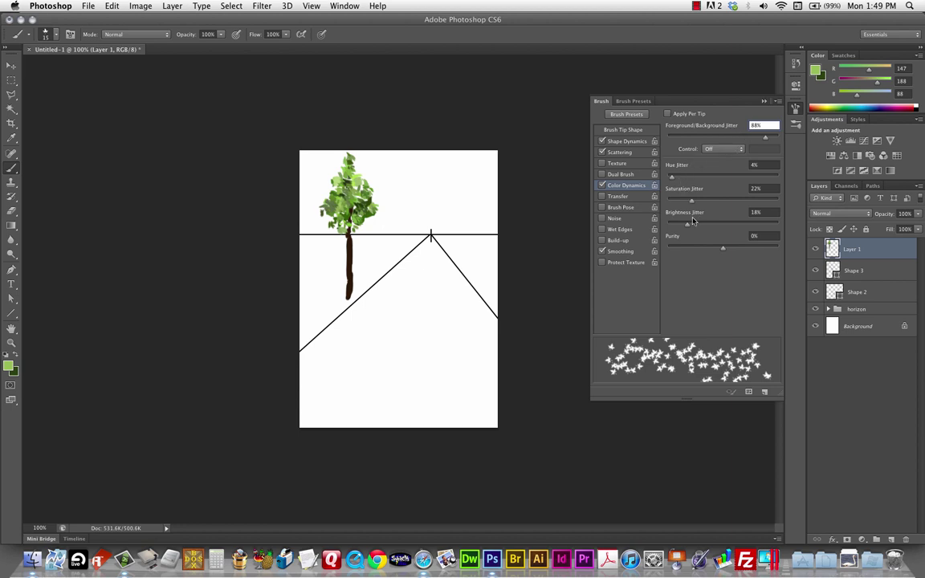
left_click_drag(708, 133, 777, 129)
left_click_drag(694, 203, 712, 200)
left_click(703, 135)
left_click(692, 135)
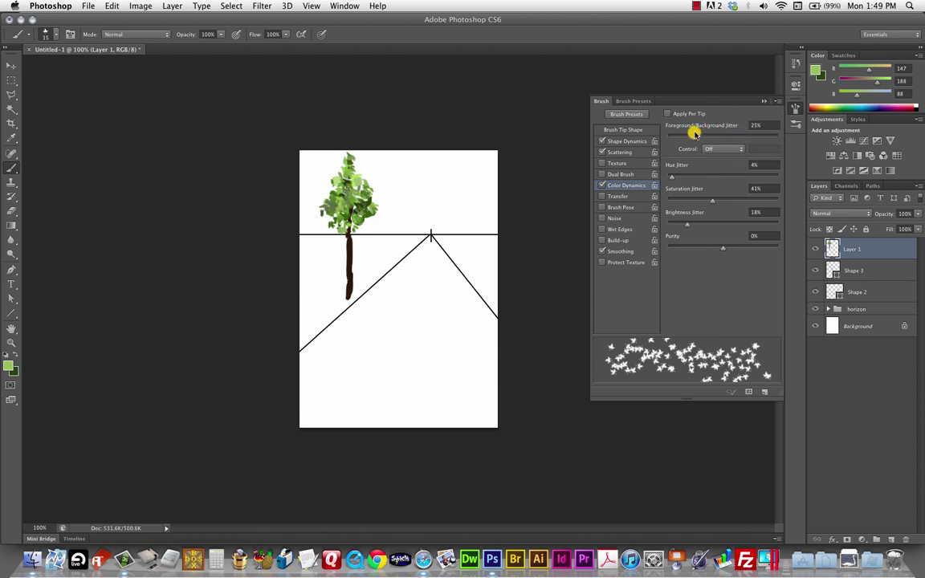
left_click_drag(693, 138, 687, 137)
Change the foreground colour to bright yellow-green b2e612 and paint leaf highlights on the upper part of the tree's crown
left_click(11, 367)
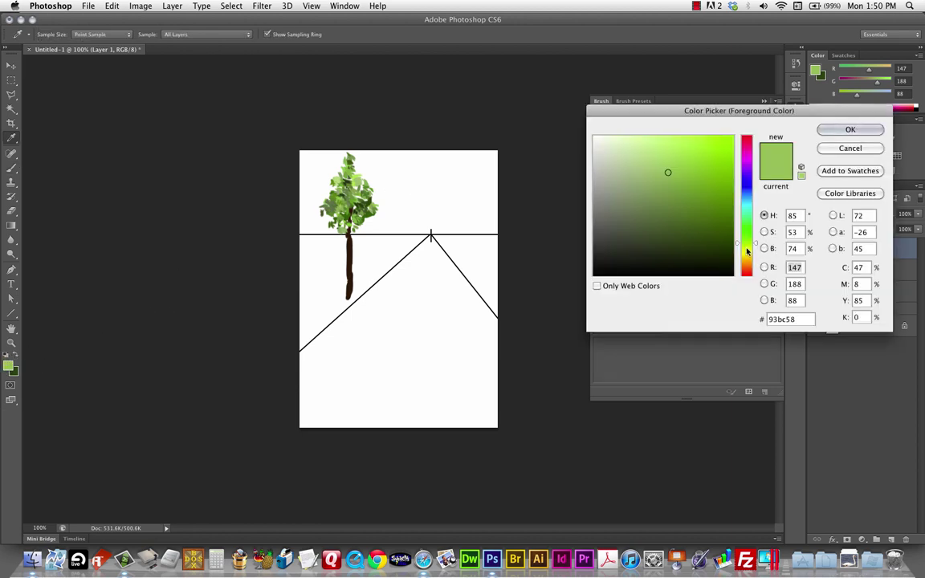
left_click(747, 248)
left_click_drag(704, 225, 722, 148)
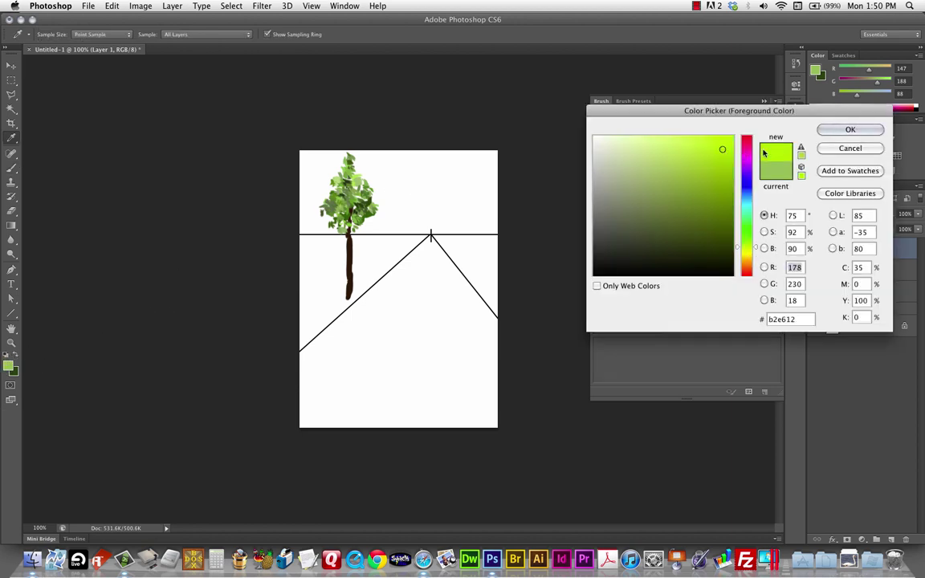
left_click(837, 135)
mouse_move(337, 193)
left_mouse_down()
mouse_move(355, 183)
mouse_move(347, 164)
mouse_move(355, 171)
left_mouse_up()
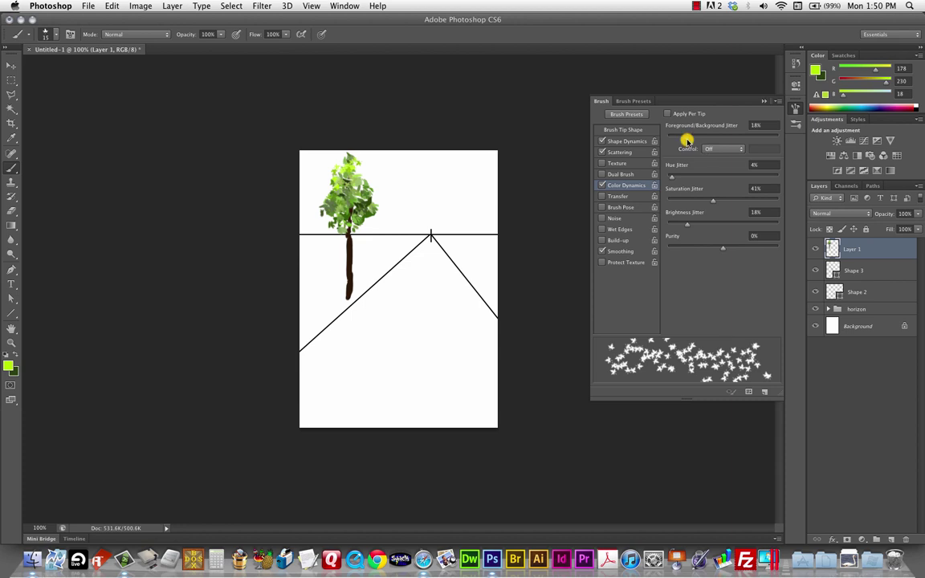
Lower the foreground/background jitter to 9% and paint bright leaves down the crown, with dark green ones in its lower part
left_click_drag(687, 137, 677, 137)
mouse_move(346, 166)
left_mouse_down()
mouse_move(352, 170)
mouse_move(321, 205)
mouse_move(347, 197)
left_mouse_up()
key("x")
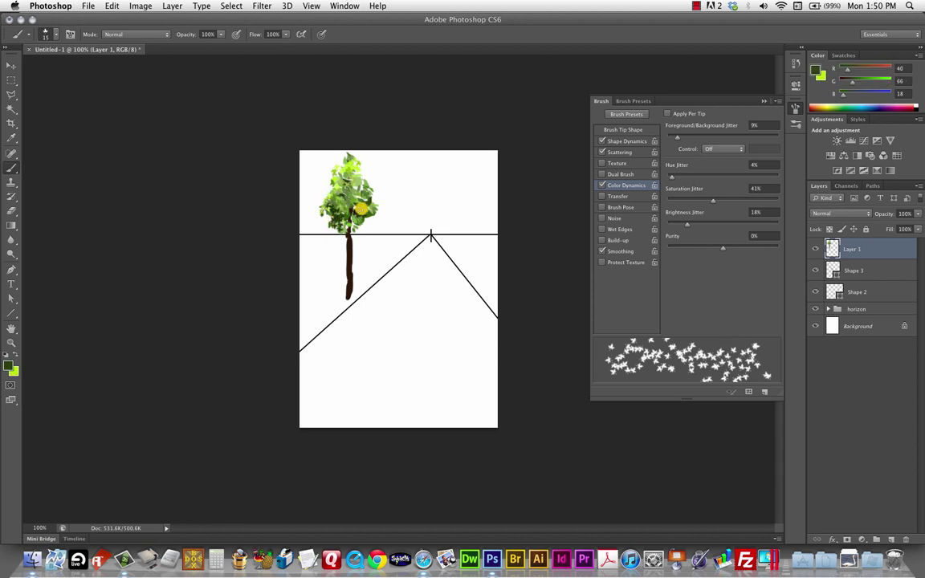
left_click_drag(364, 208, 349, 207)
key("x")
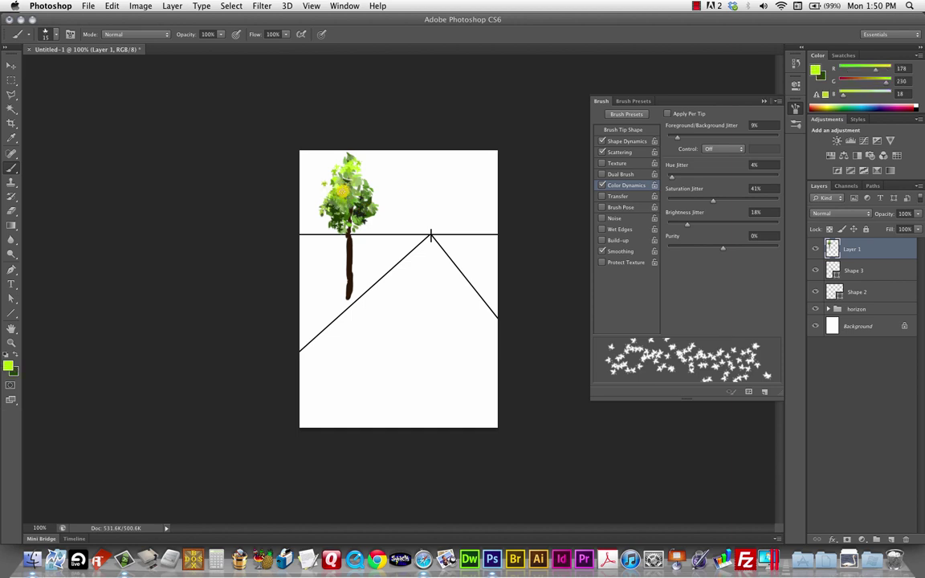
left_click_drag(345, 171, 348, 165)
key("e")
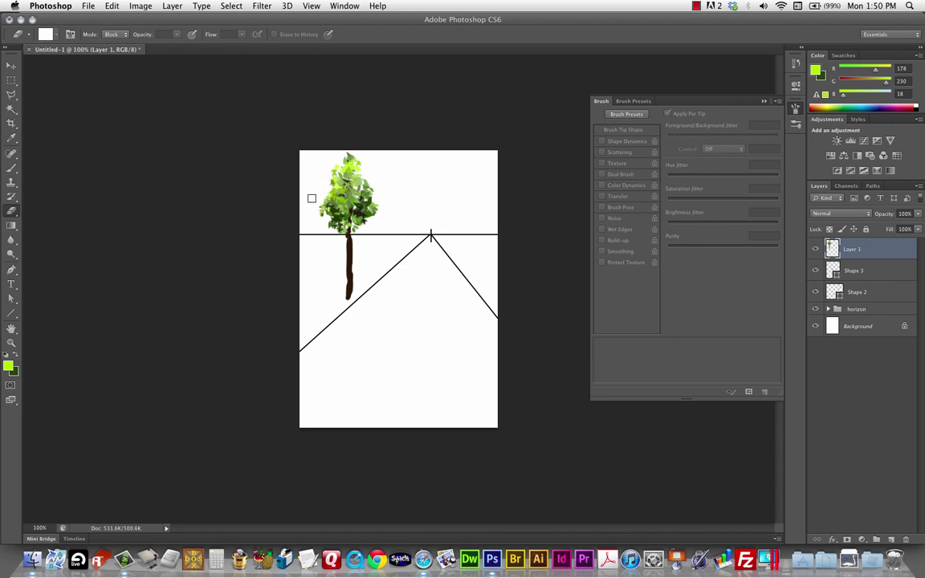
key("b")
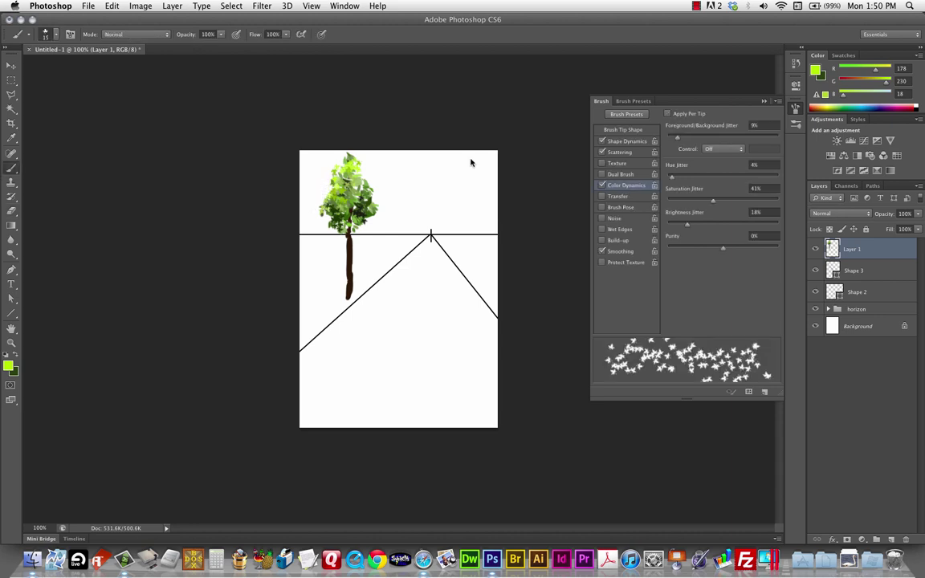
Reduce the leaf brush's scatter to 109% and enable scattering on both axes
left_click(640, 153)
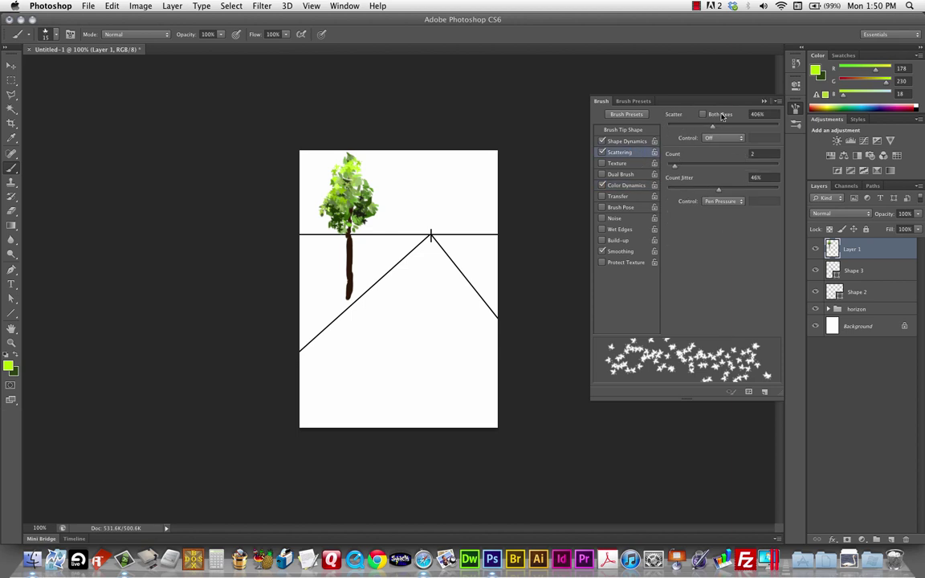
left_click_drag(710, 129, 682, 132)
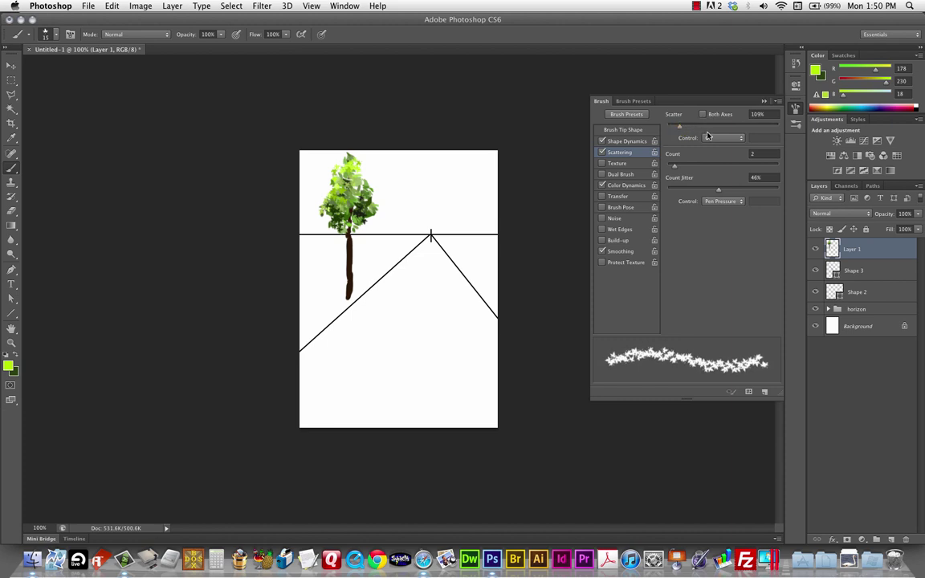
left_click(704, 115)
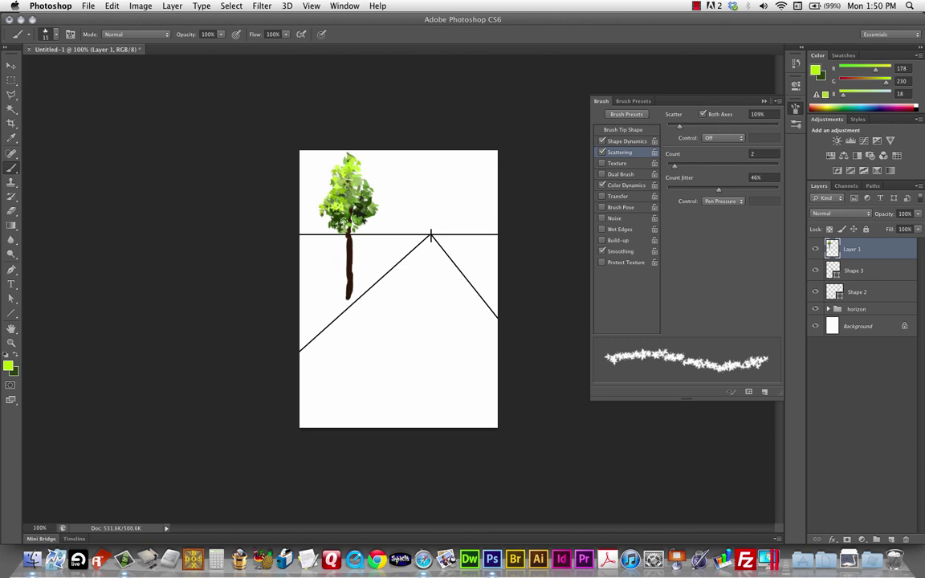
Build up the crown's light and shadow with leaf dabs, alternating between the dark green and the bright yellow-green
left_click(360, 216, "alt")
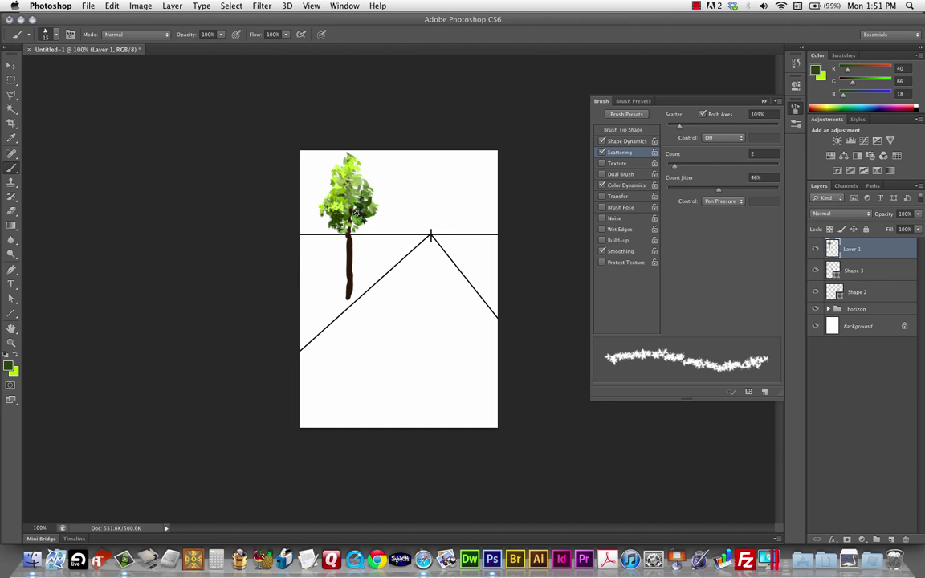
key("x")
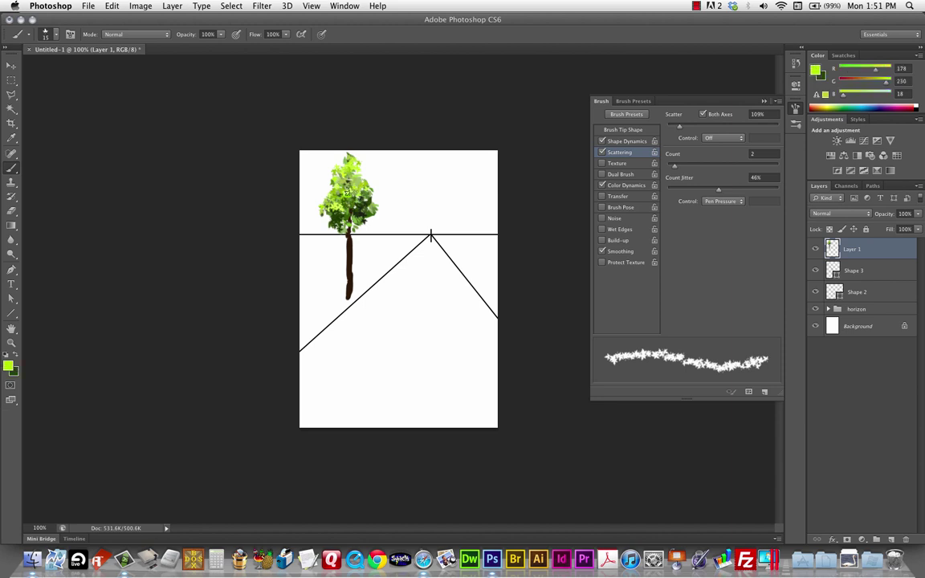
key("x")
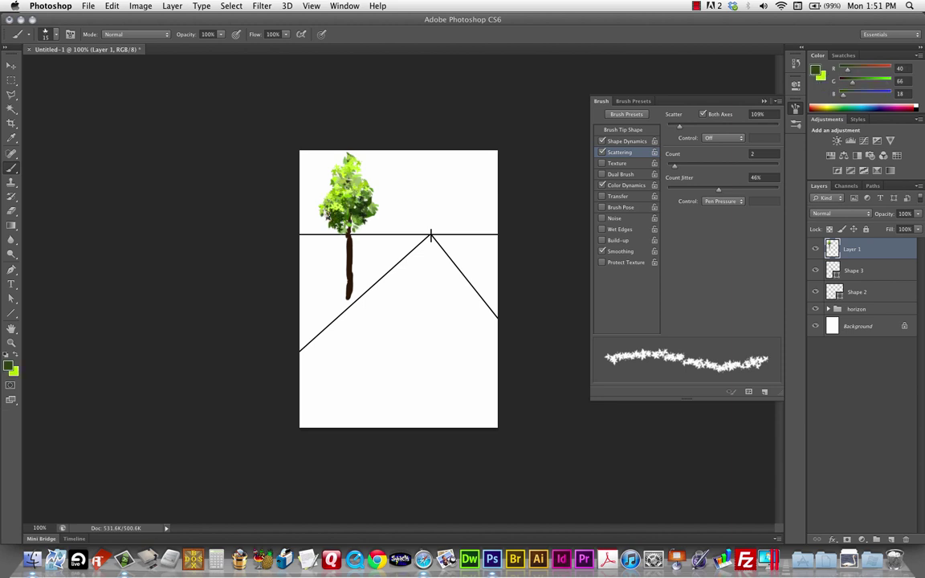
key("x")
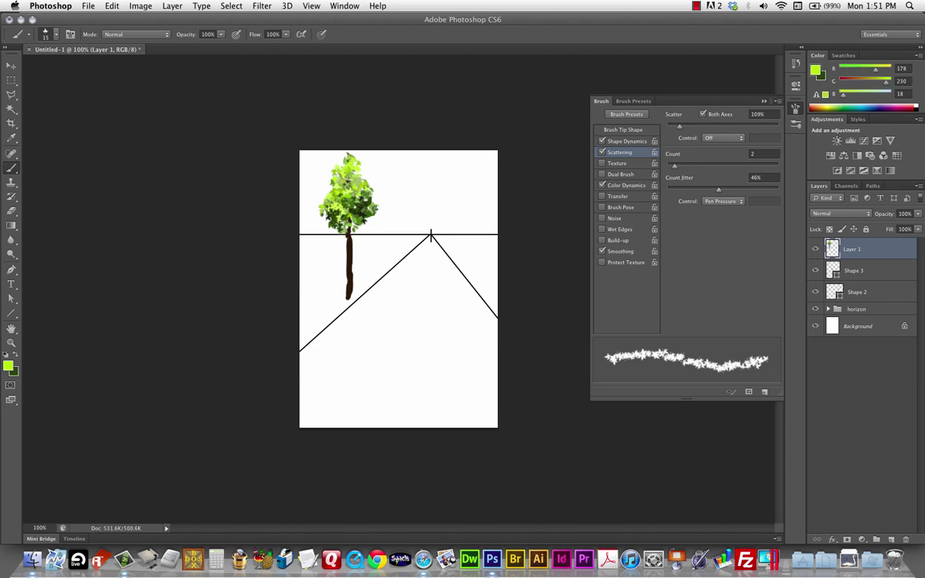
key("x")
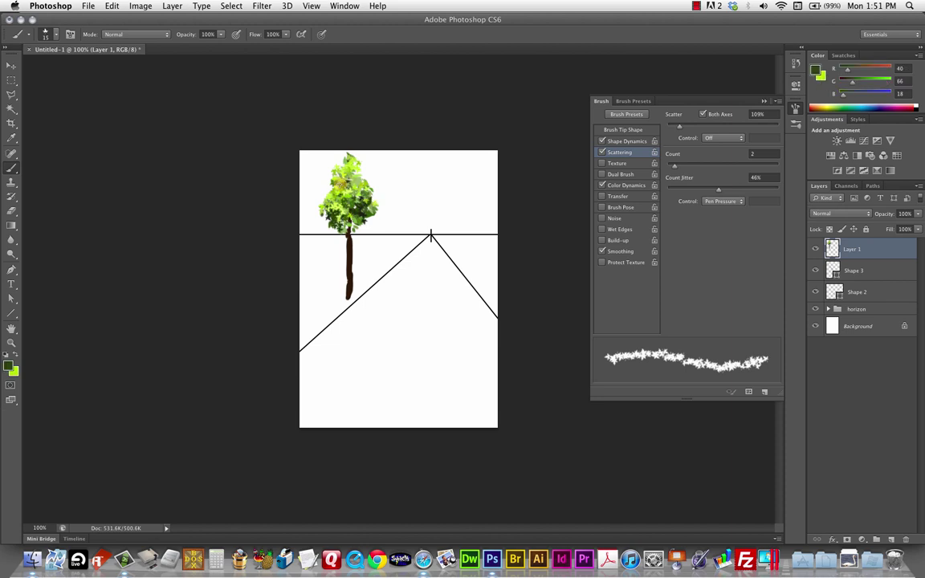
key("x")
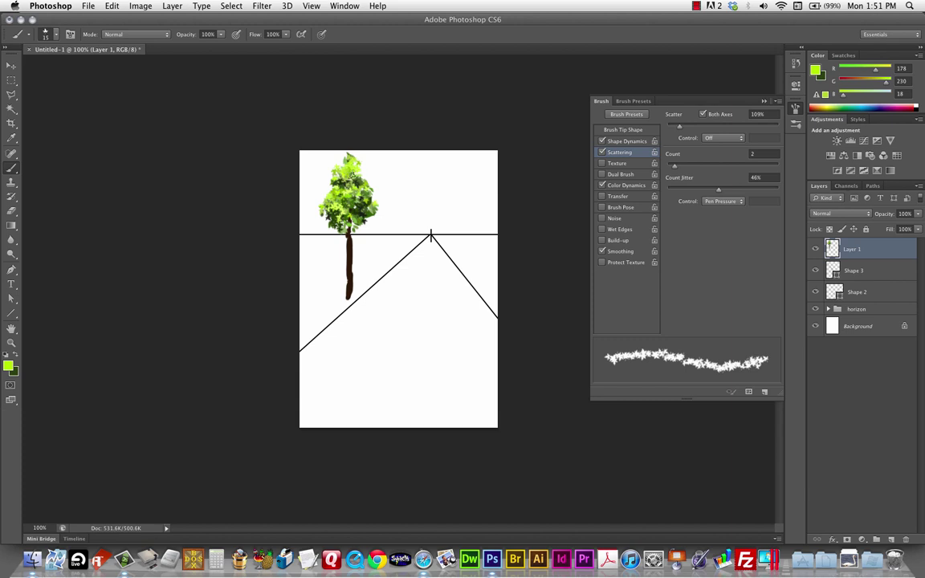
key("x")
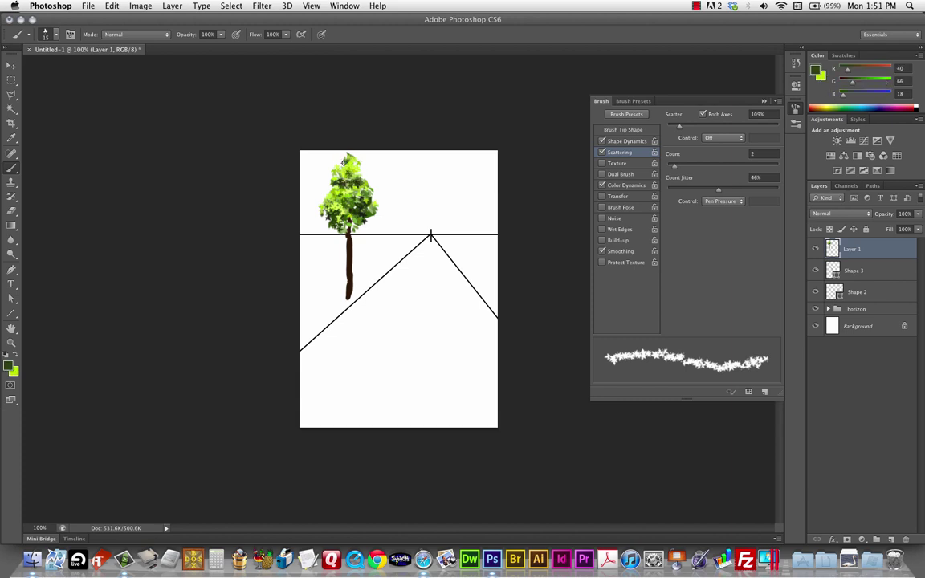
key("x")
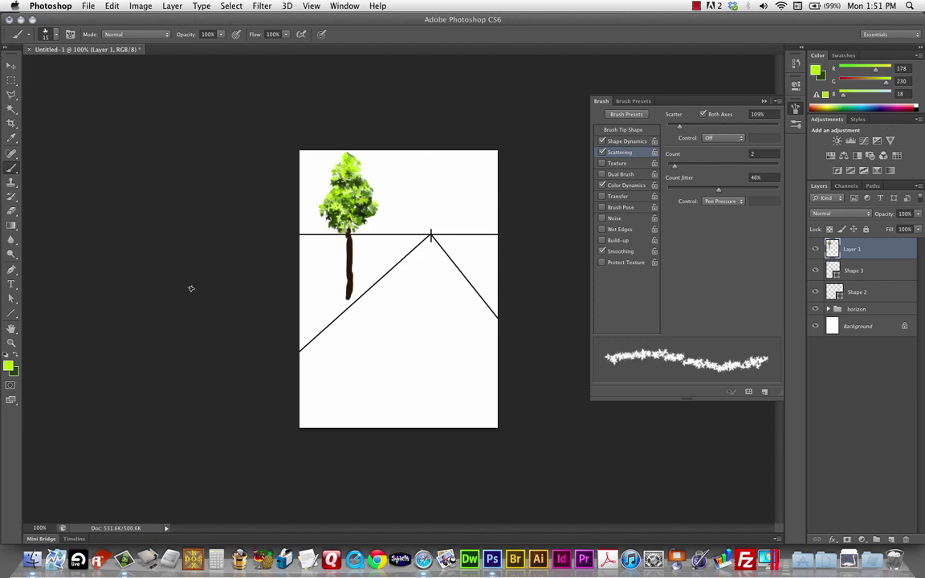
Draw two black perspective lines upward from the vanishing point, one past the treetop and one towards the page's upper right corner
left_click(11, 64)
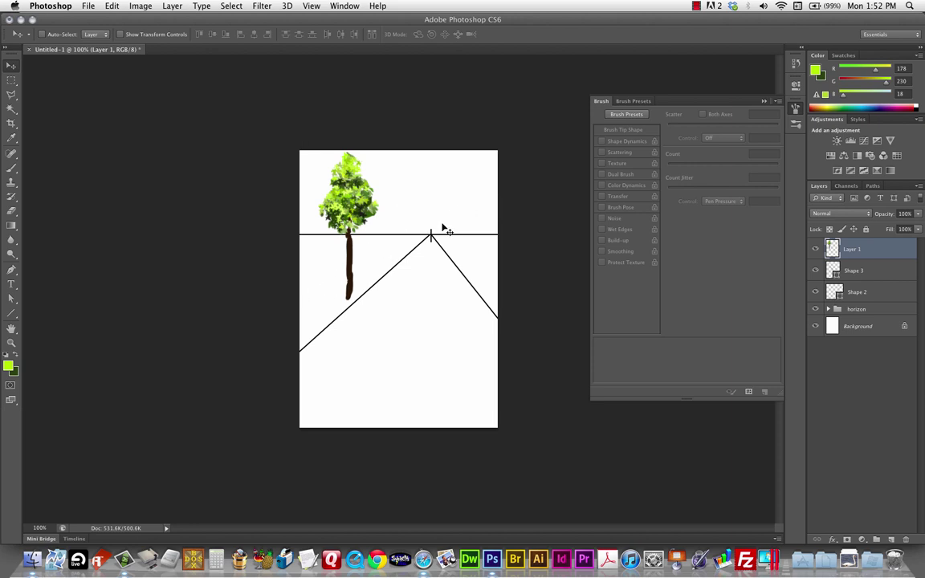
left_click(11, 313)
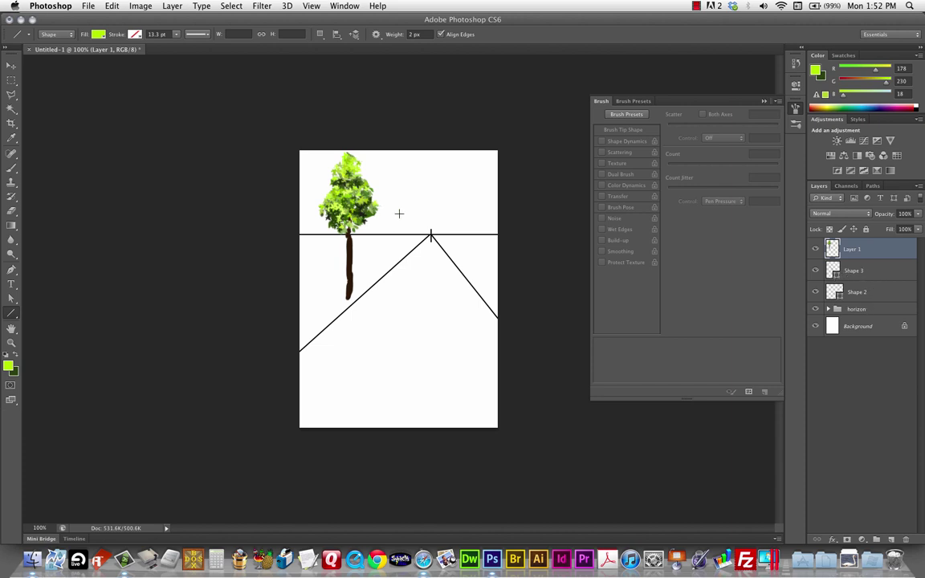
left_click_drag(432, 234, 431, 233)
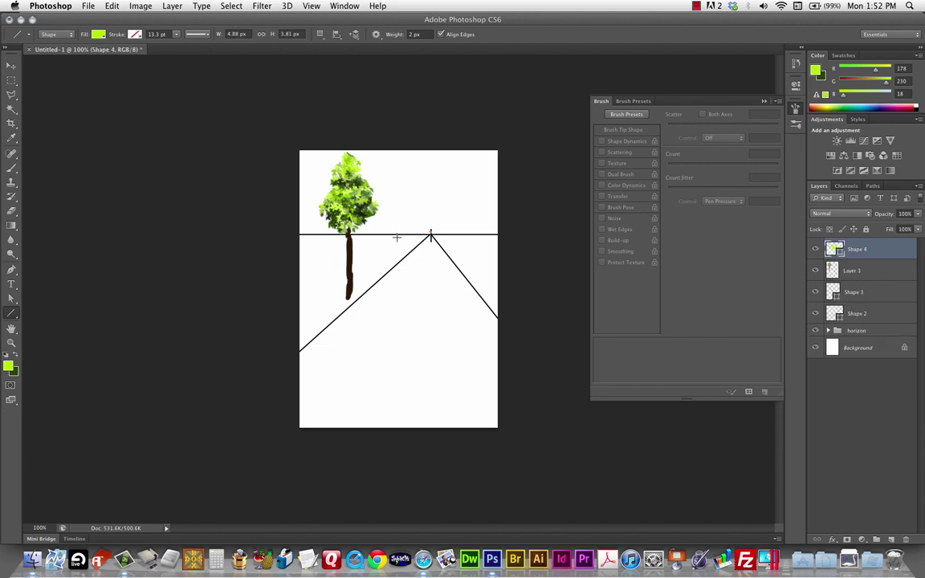
key("super+z")
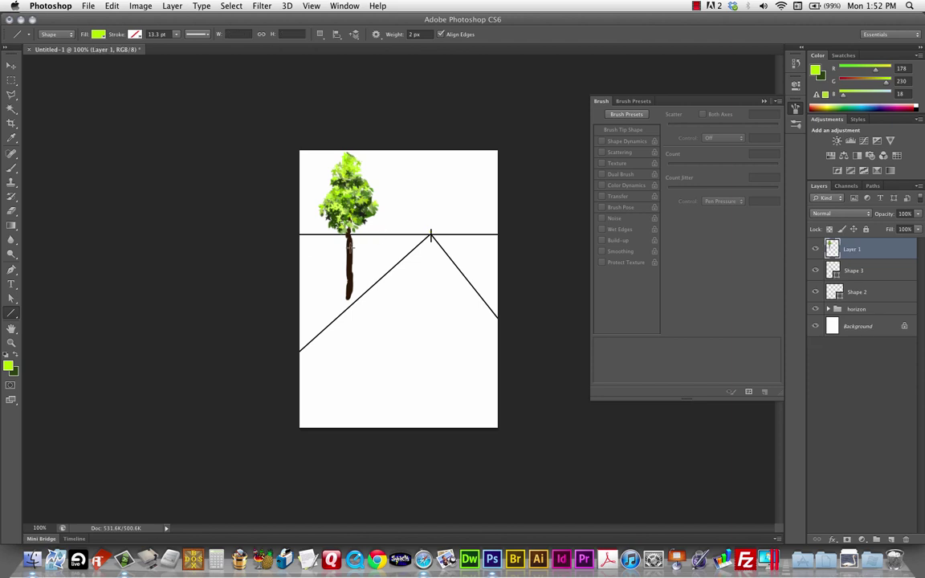
left_click(98, 35)
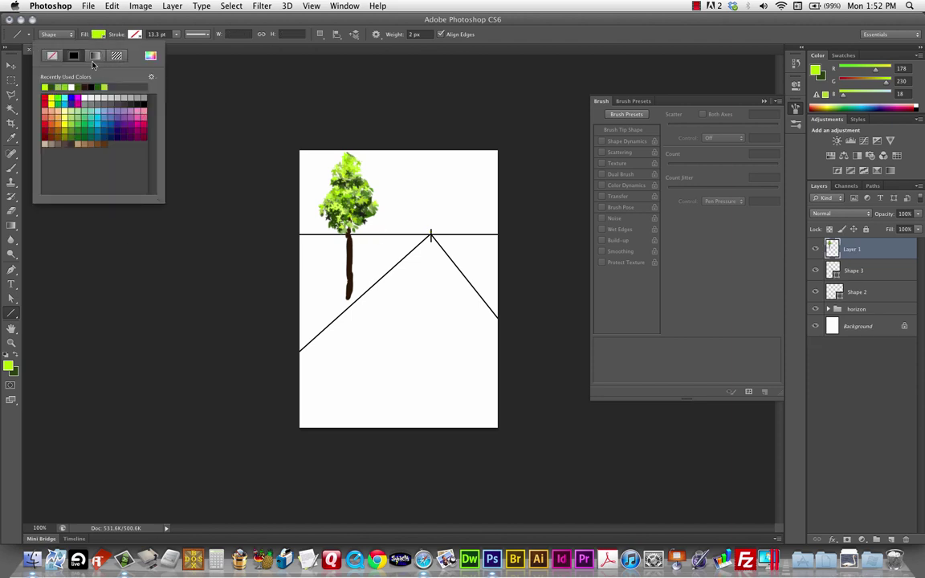
left_click(91, 87)
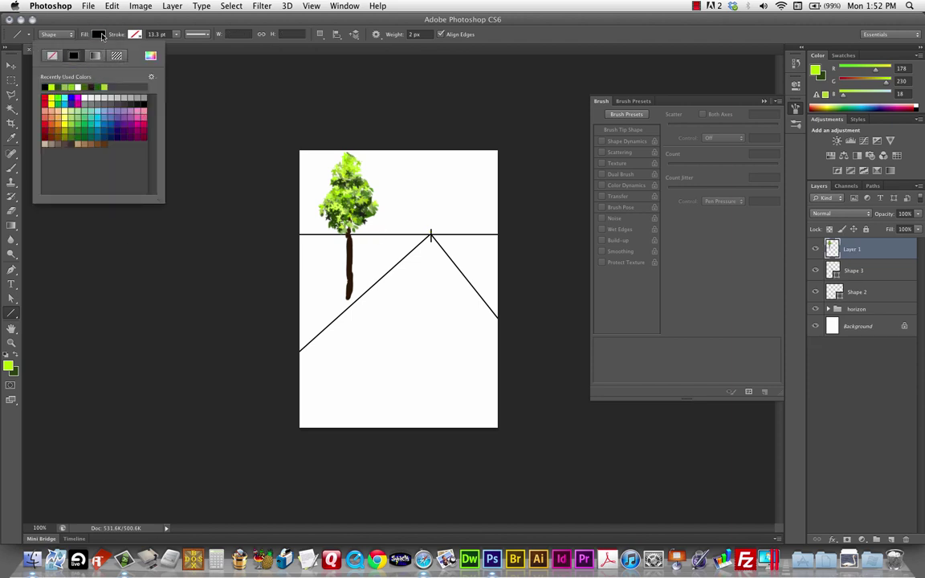
left_click(98, 16)
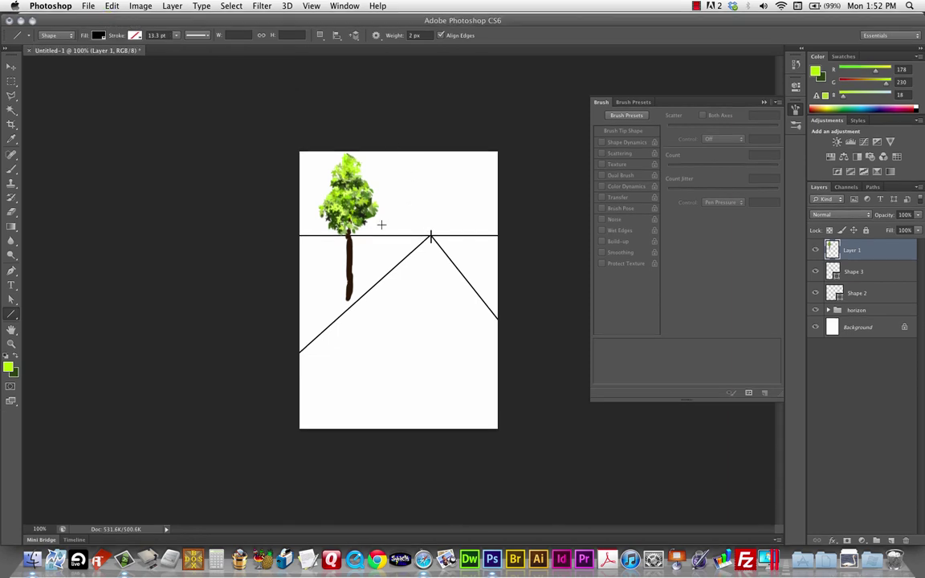
left_click_drag(432, 237, 343, 146)
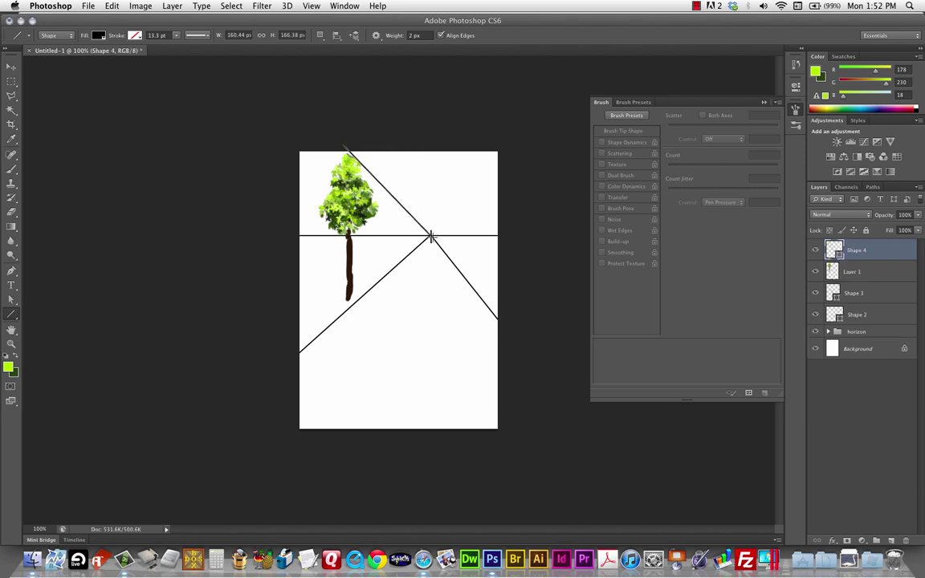
left_click_drag(432, 234, 506, 137)
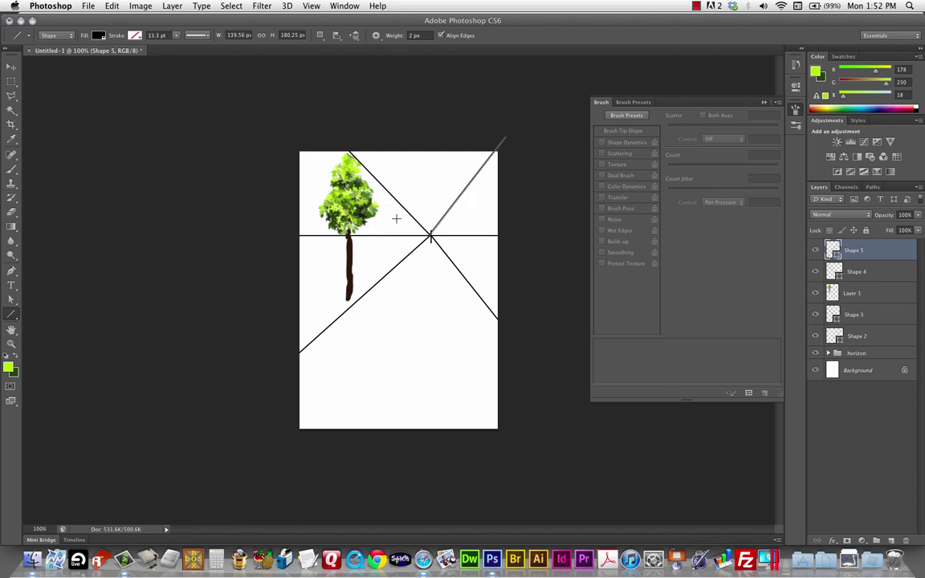
Move the tree's layer, Layer 1, to the top of the layer stack, above the perspective lines
key("v")
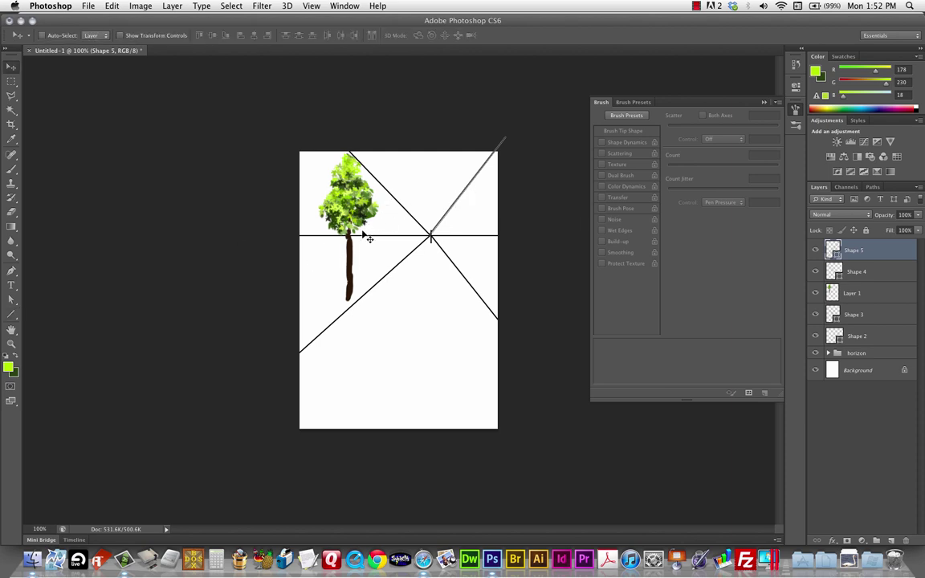
left_click_drag(351, 231, 365, 238)
key("super+z")
left_click(877, 293)
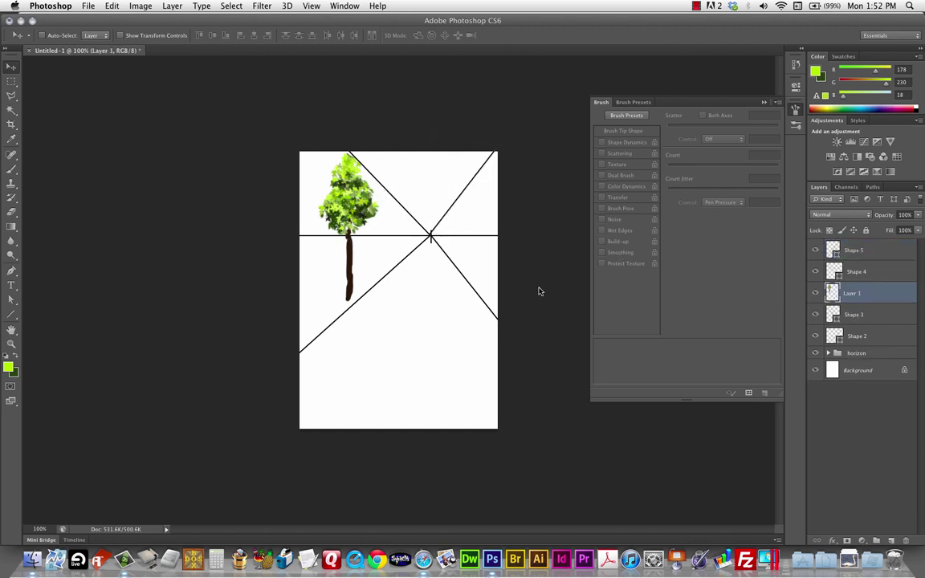
left_click_drag(835, 295, 839, 241)
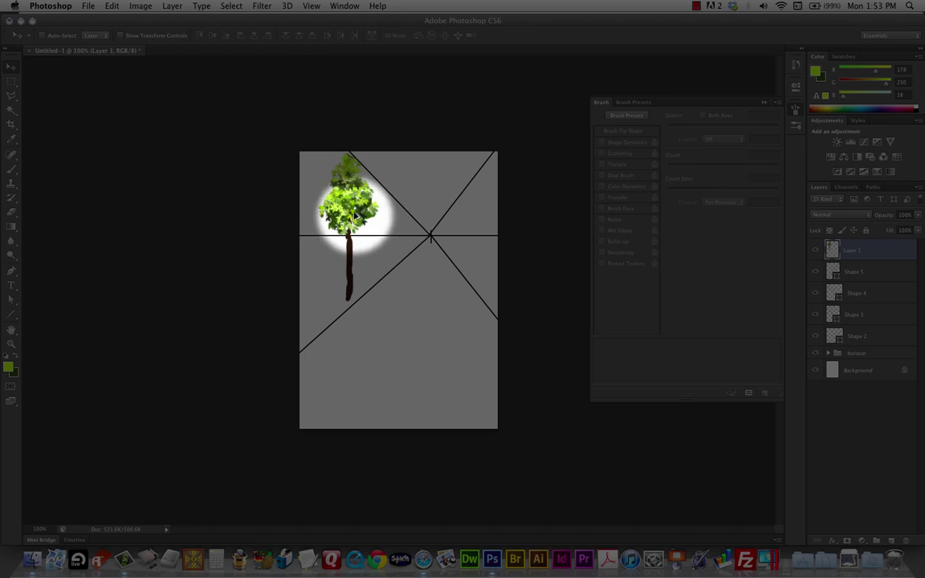
Add a smaller copy of the tree between the perspective lines, nearer the vanishing point, and layer it behind the original
left_click_drag(351, 211, 384, 215)
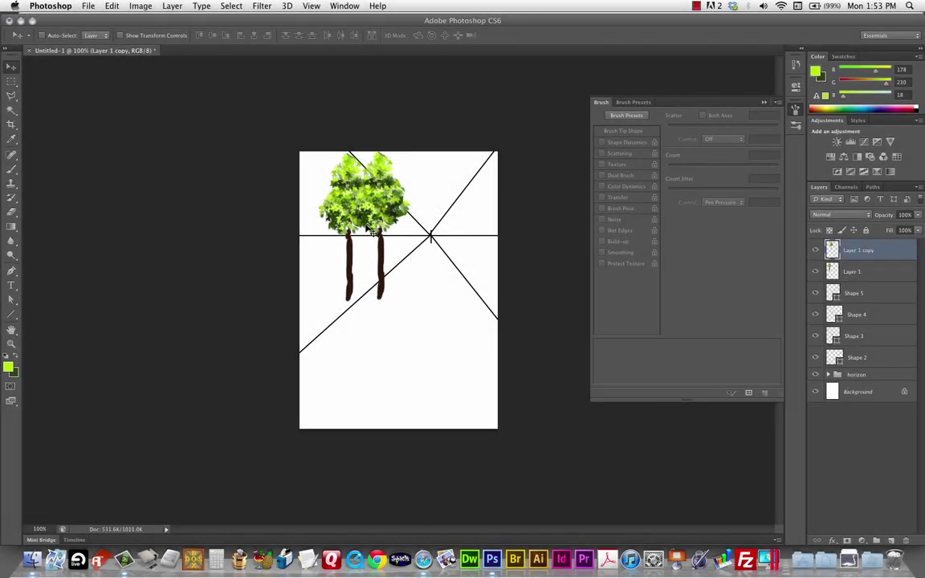
key("super+t")
left_click_drag(411, 302, 392, 264)
left_click_drag(388, 216, 389, 217)
key("Return")
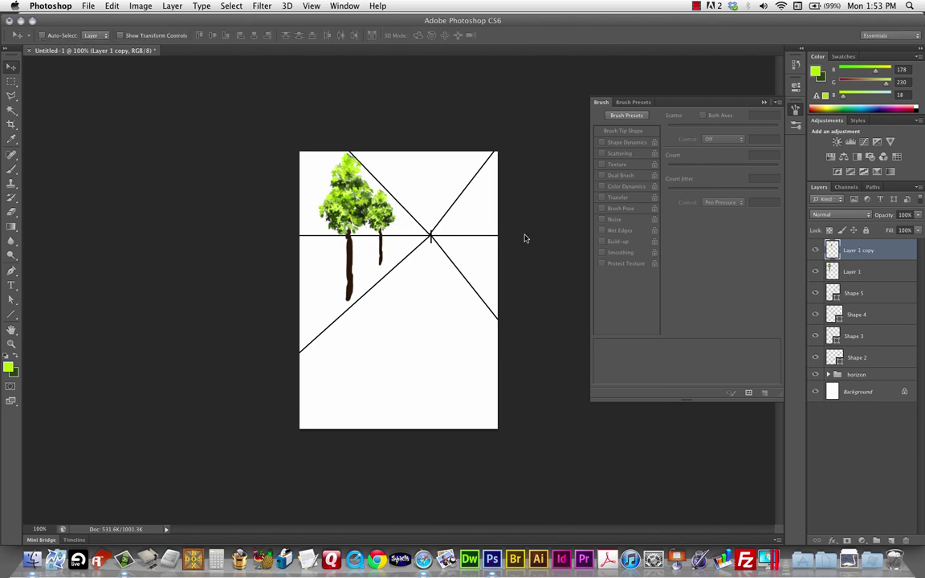
left_click_drag(881, 269, 881, 242)
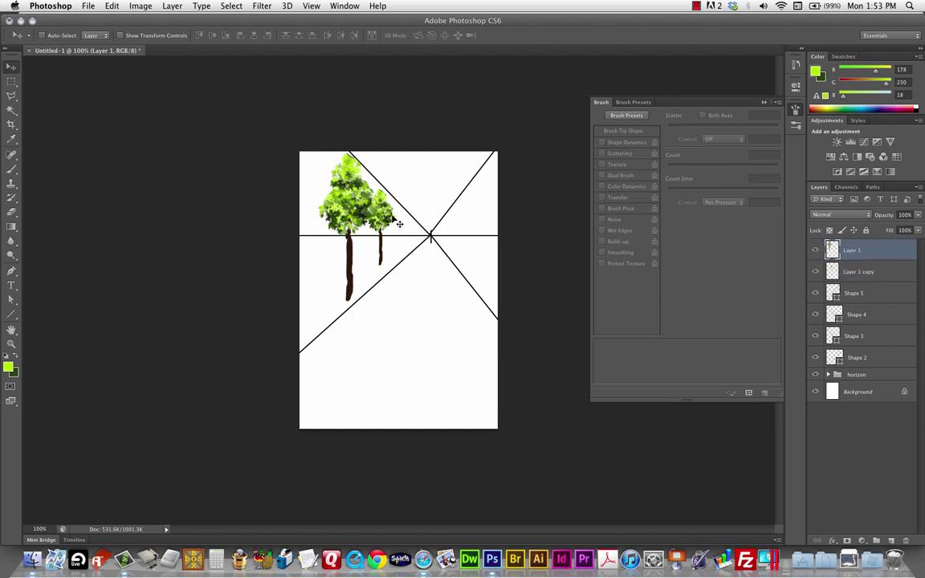
Set up a black brush on Layer 1 copy with Scattering, Color Dynamics and Shape Dynamics turned off
left_click(879, 277)
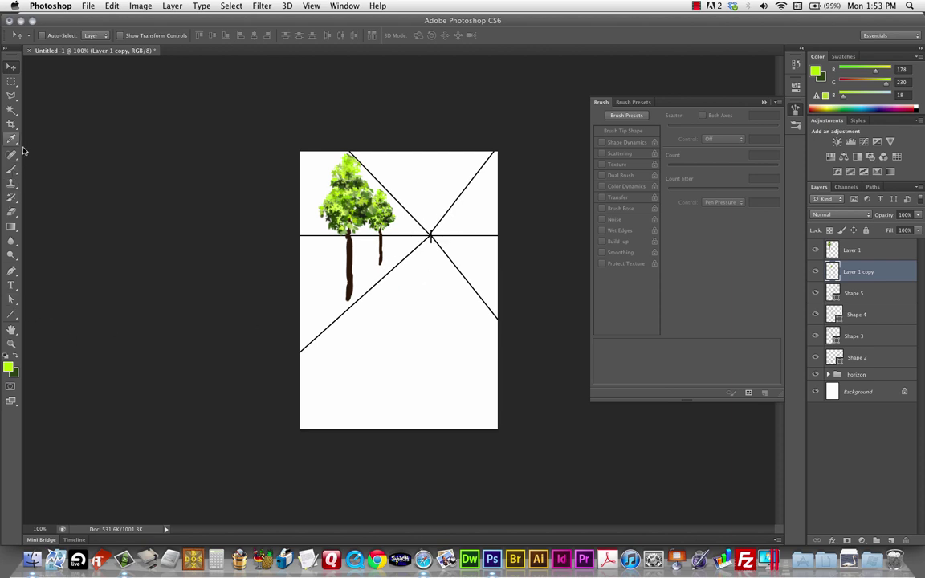
left_click(10, 169)
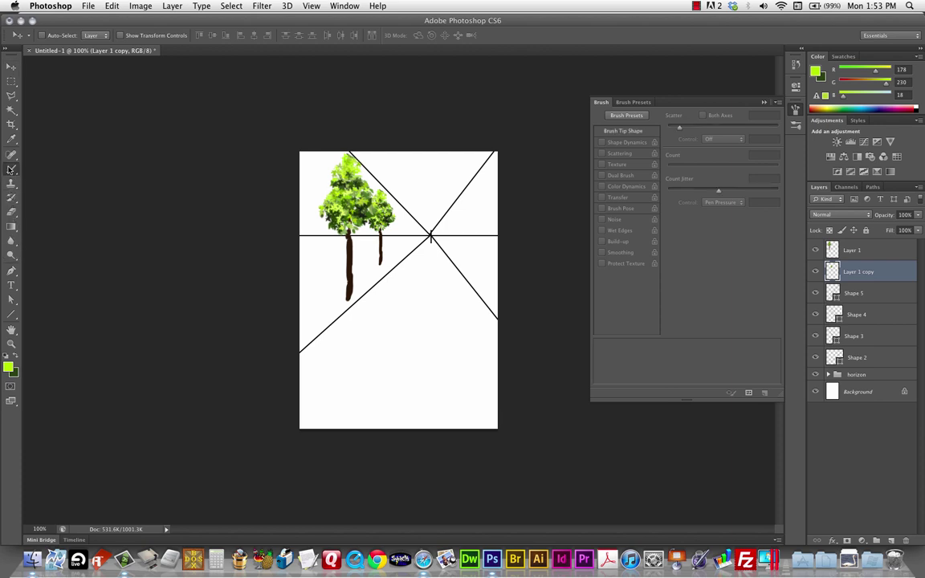
left_click(7, 360)
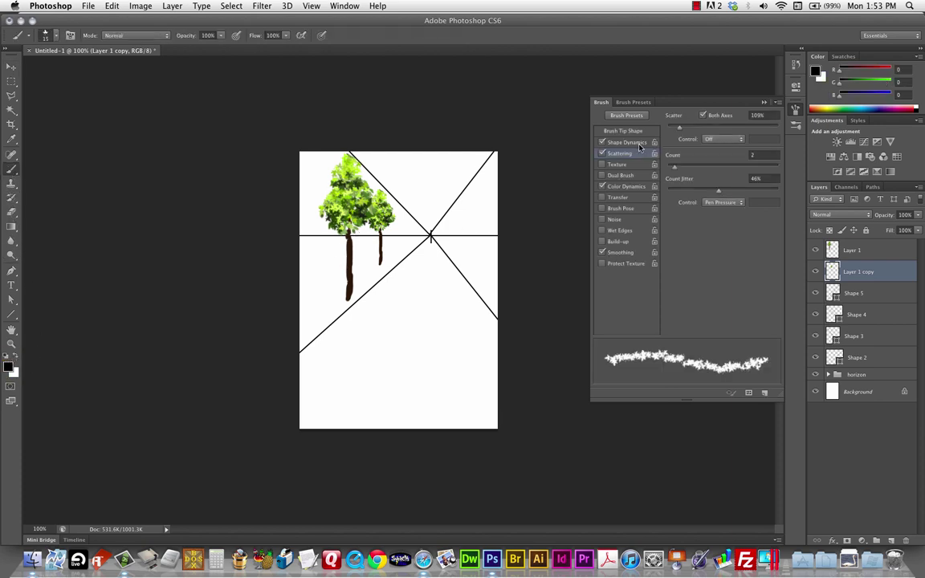
left_click(604, 153)
left_click(604, 185)
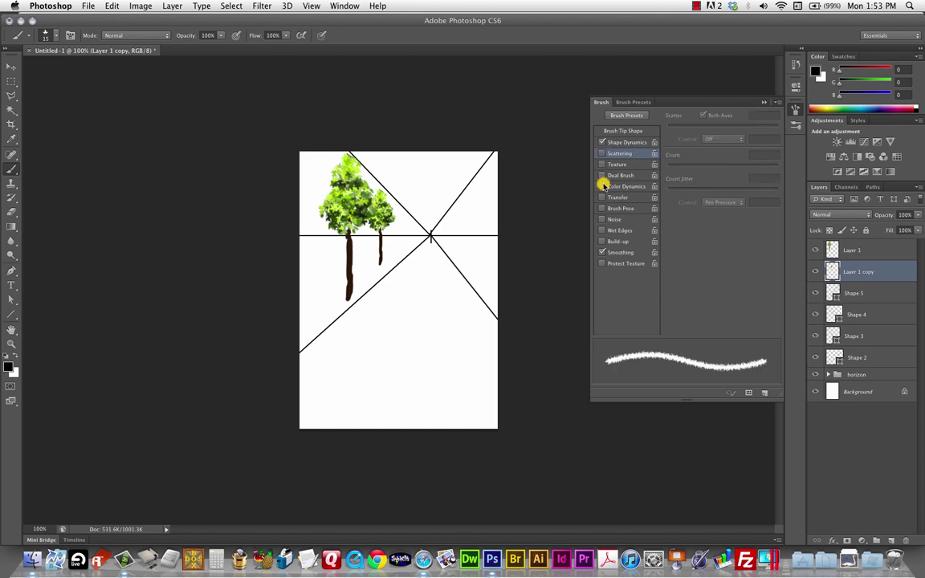
left_click(603, 143)
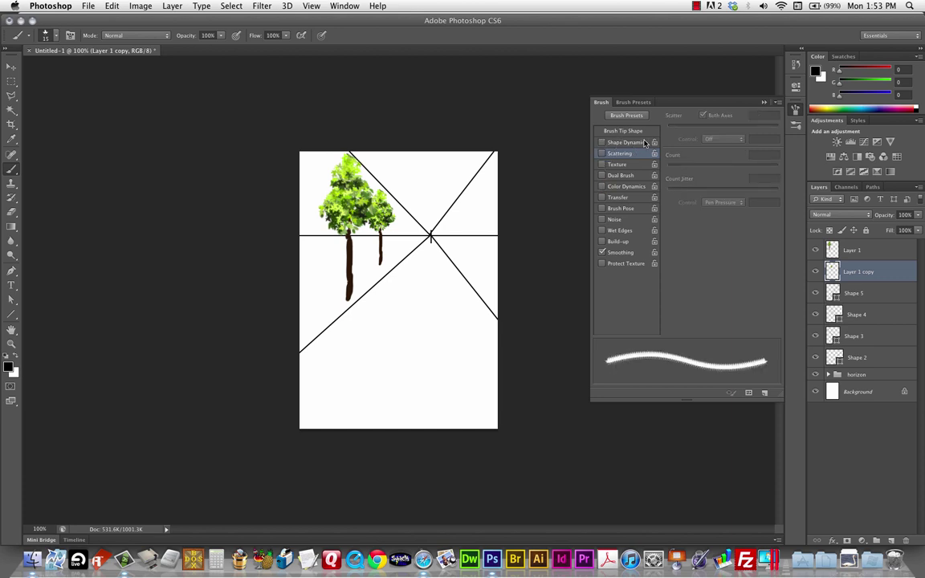
Choose the Round Point bristle brush tip and reduce its size to 9 px
left_click(633, 132)
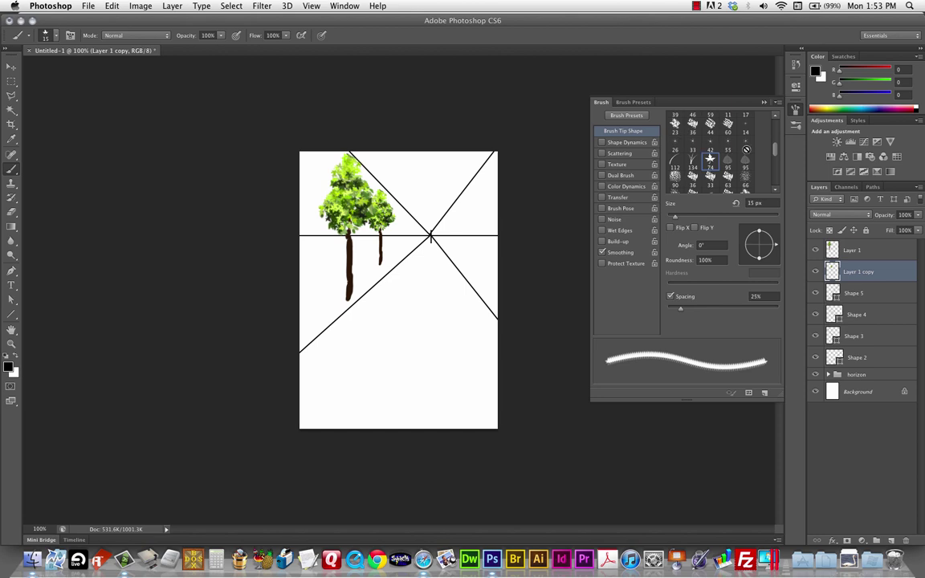
scroll(711, 152, "up", 5)
left_click(683, 119)
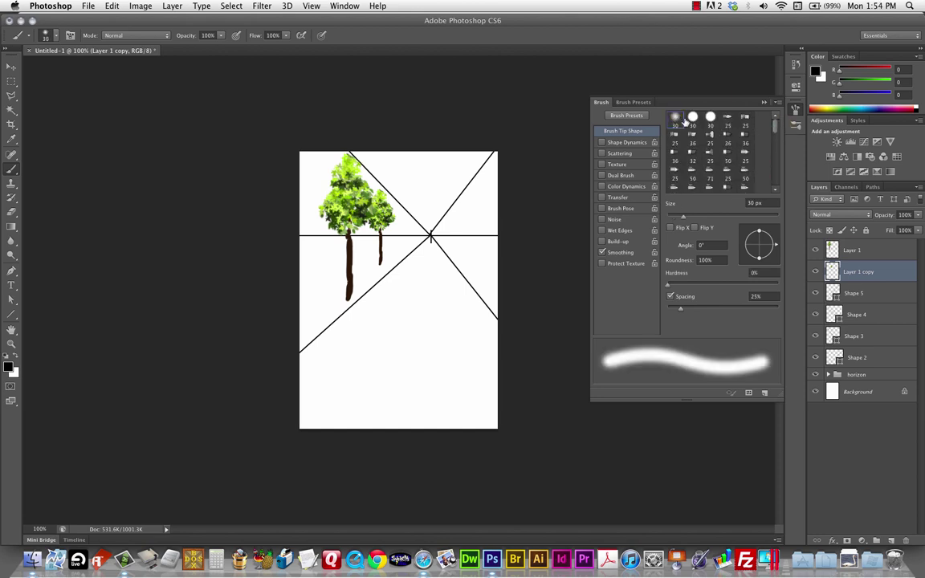
left_click(692, 134)
left_click_drag(360, 245, 364, 281)
key("super+z")
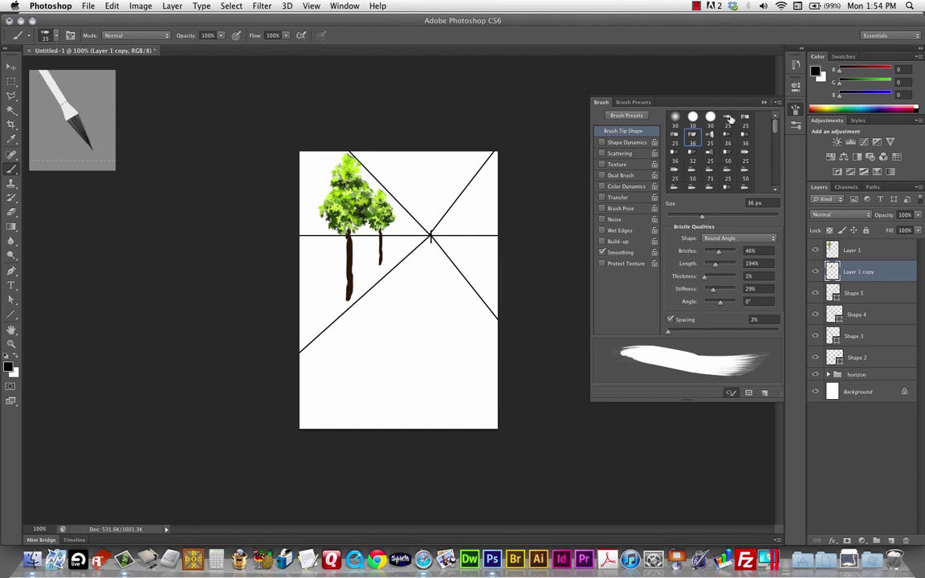
left_click(727, 122)
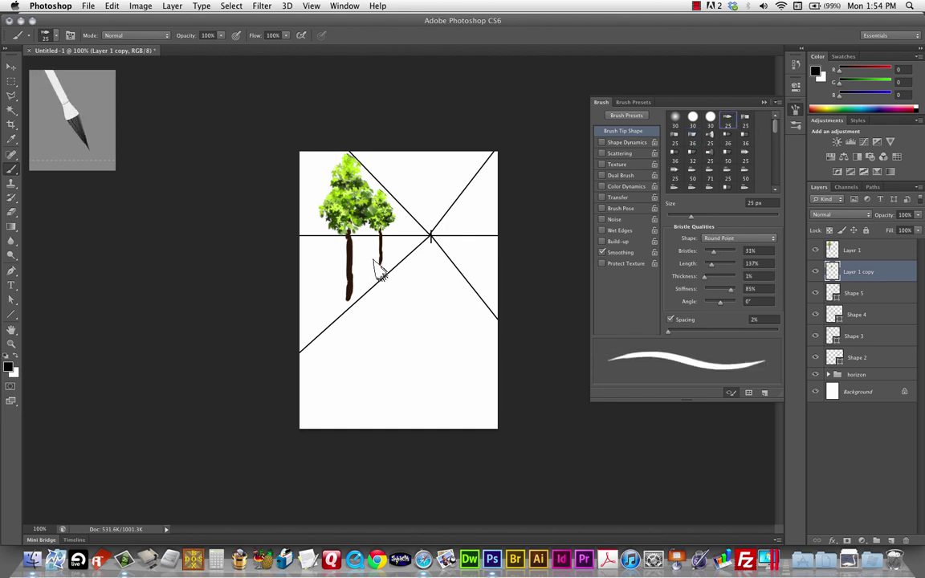
key("bracketleft")
key("bracketleft")
key("bracketleft")
key("bracketleft")
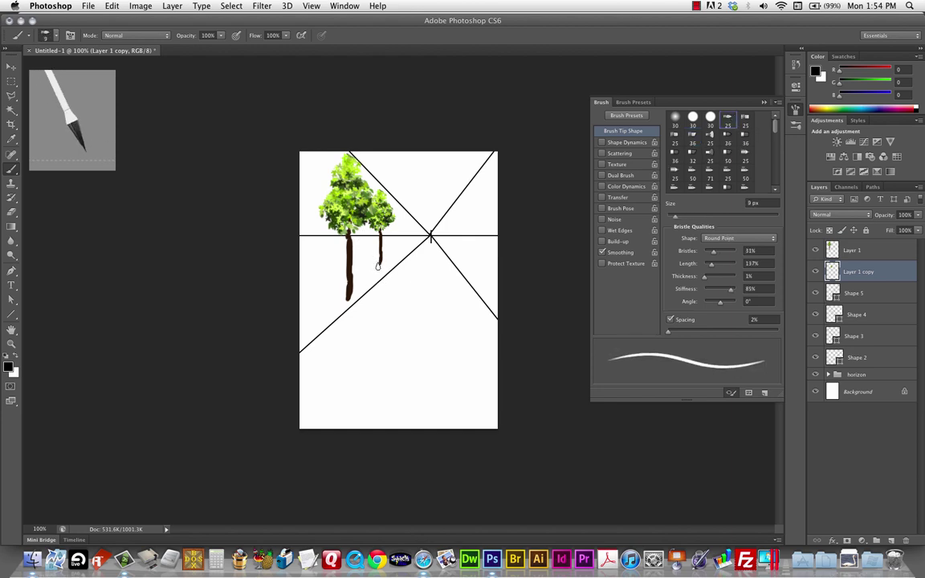
Try painting a black shadow from the smaller tree's trunk base across behind the large trunk, and undo the strokes
mouse_move(364, 267)
left_mouse_down()
mouse_move(309, 263)
mouse_move(347, 265)
mouse_move(323, 268)
left_mouse_up()
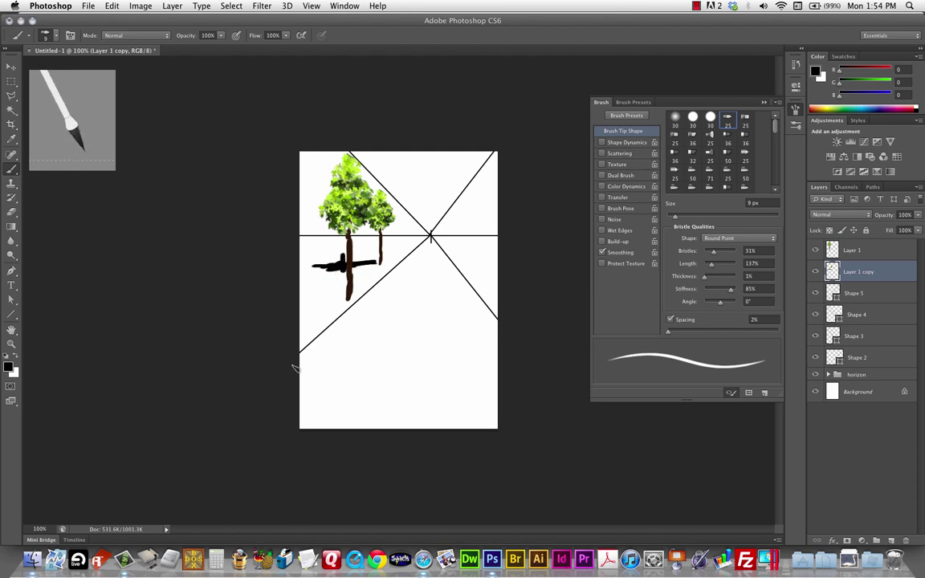
key("ctrl+alt+z")
key("ctrl+alt+z")
key("ctrl+alt+z")
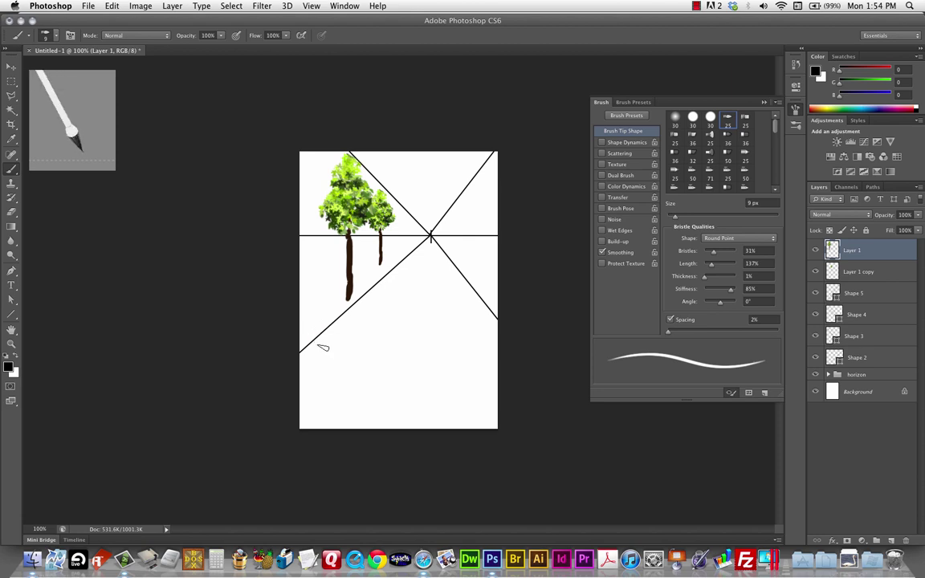
Duplicate the smaller tree's layer, Layer 1 copy
key("v")
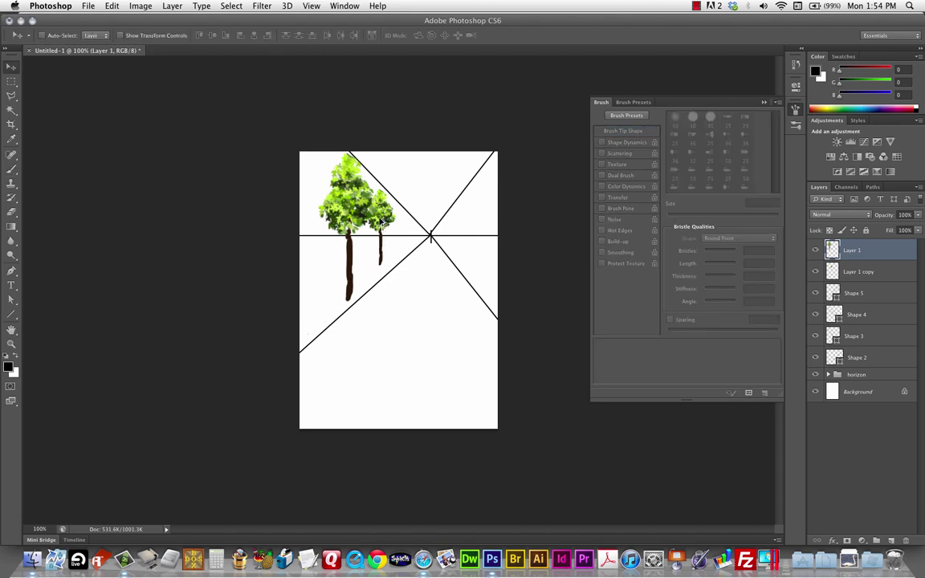
mouse_move(380, 215)
left_mouse_down()
mouse_move(398, 240)
mouse_move(377, 238)
mouse_move(429, 239)
mouse_move(383, 217)
left_mouse_up()
left_click(861, 271)
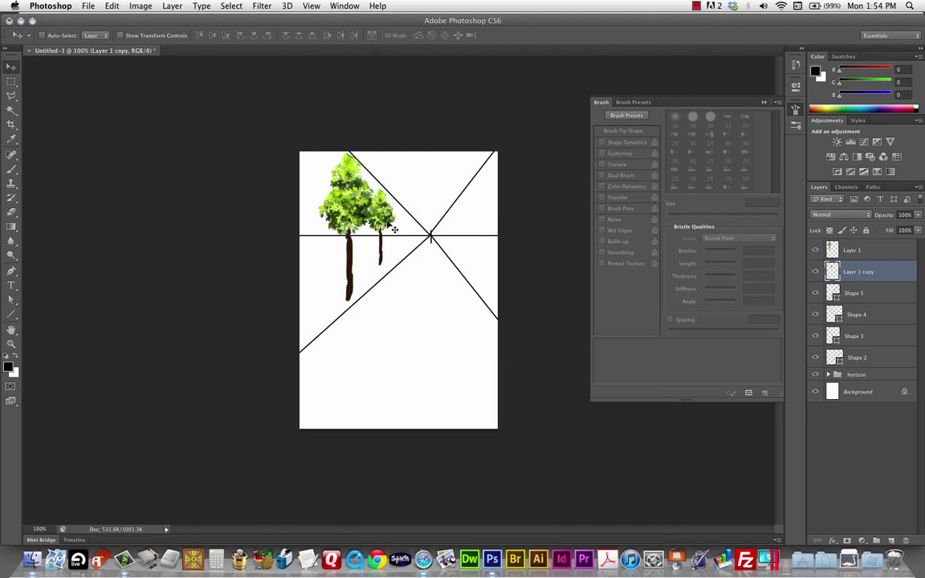
left_click_drag(383, 223, 422, 240)
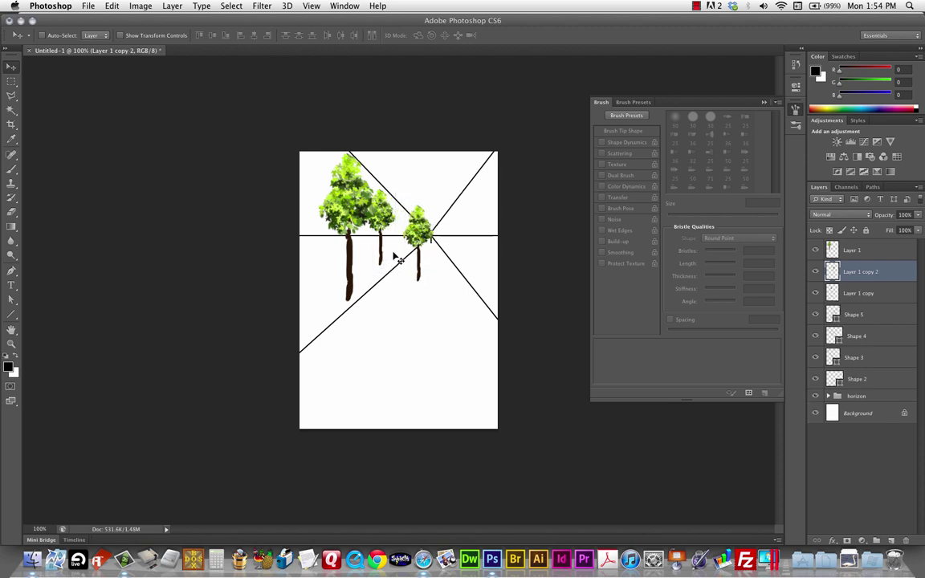
key("ctrl+j")
Rotate the duplicate tree to about -95.7° so it lies flat from the small trunk's base, and distort its crown end like a cast shadow
key("ctrl+t")
left_click_drag(396, 195, 333, 277)
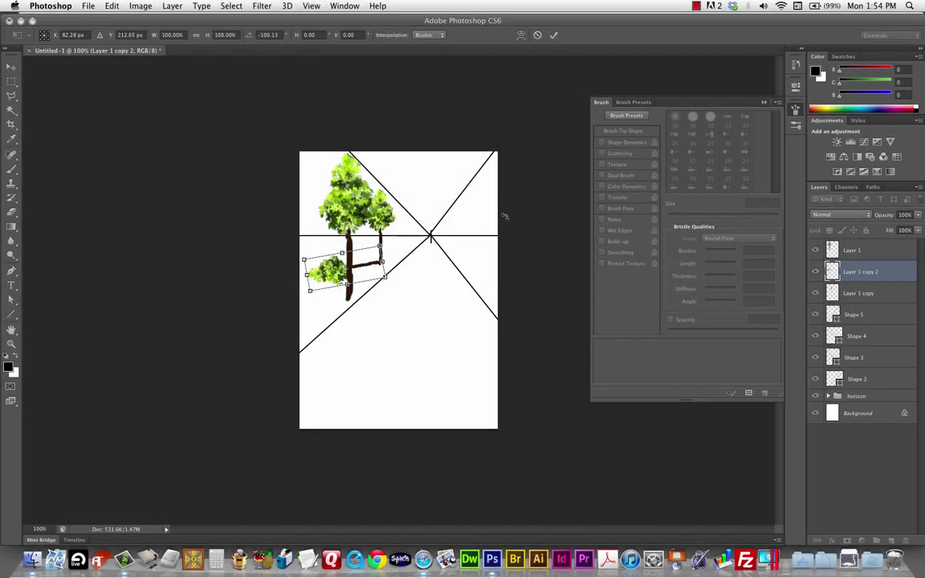
mouse_move(331, 273)
left_mouse_down()
mouse_move(306, 301)
mouse_move(321, 270)
left_mouse_up()
key("Down")
key("Down")
key("Down")
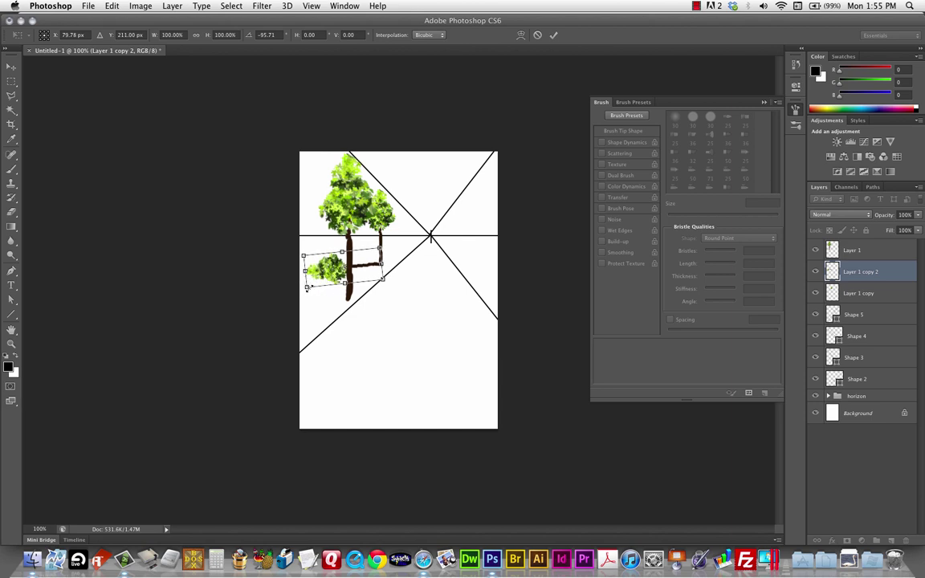
left_click_drag(301, 292, 301, 297)
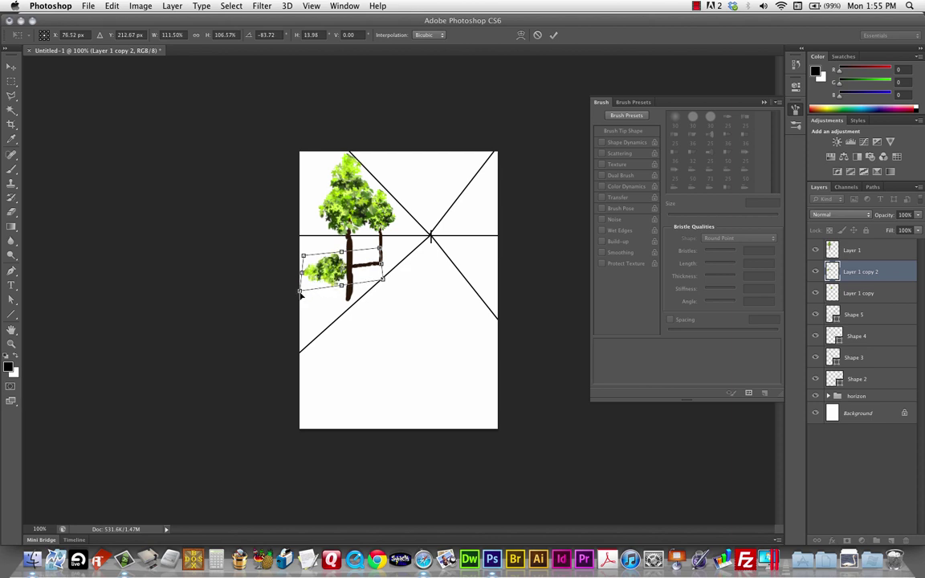
left_click_drag(304, 257, 302, 283)
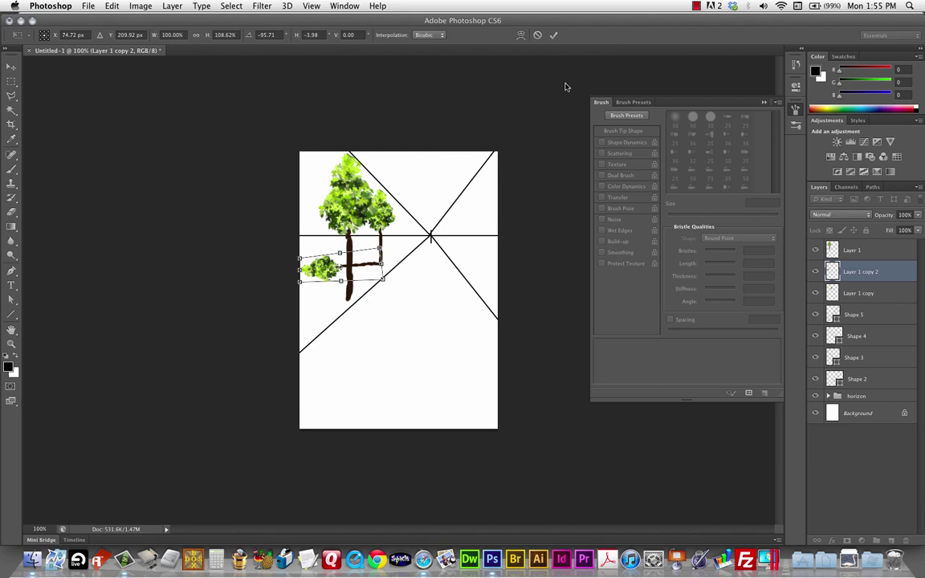
left_click(554, 37)
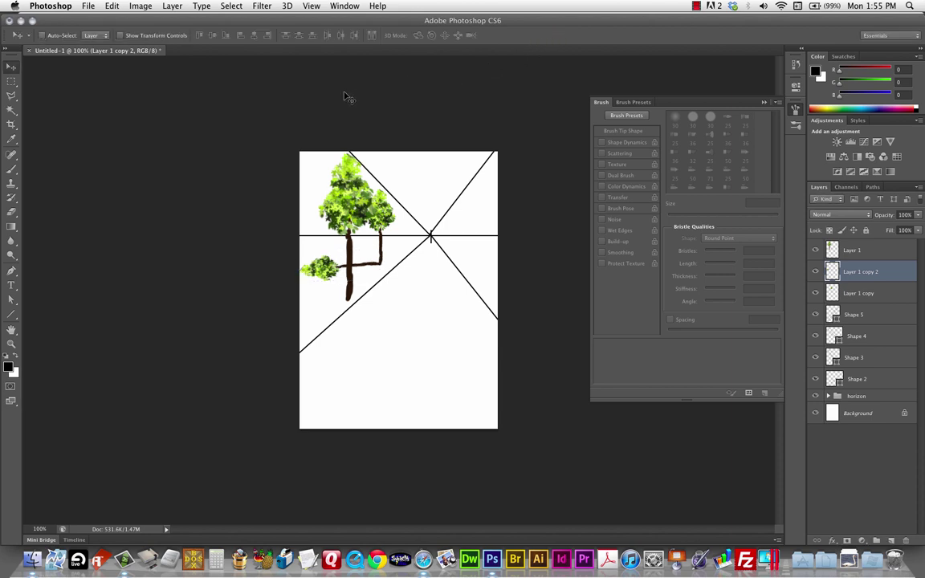
Blacken the flattened tree with Levels, raising the input black level to 252 and lowering the output white level almost to zero
left_click(142, 6)
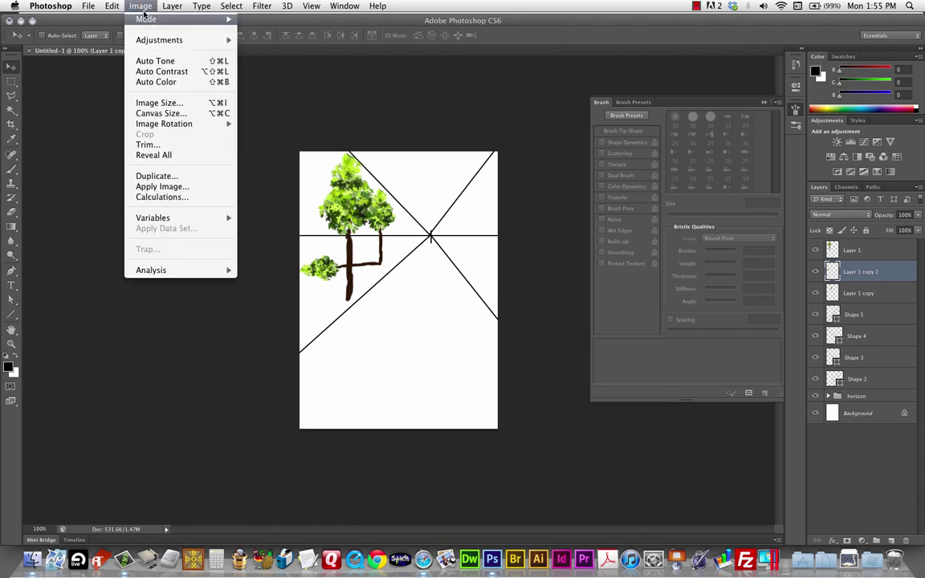
mouse_move(143, 42)
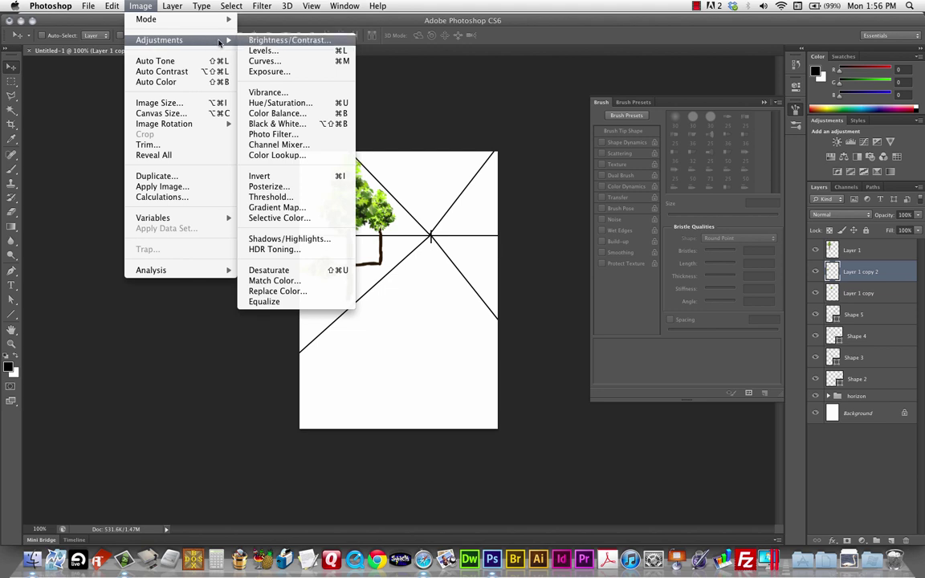
left_click(263, 51)
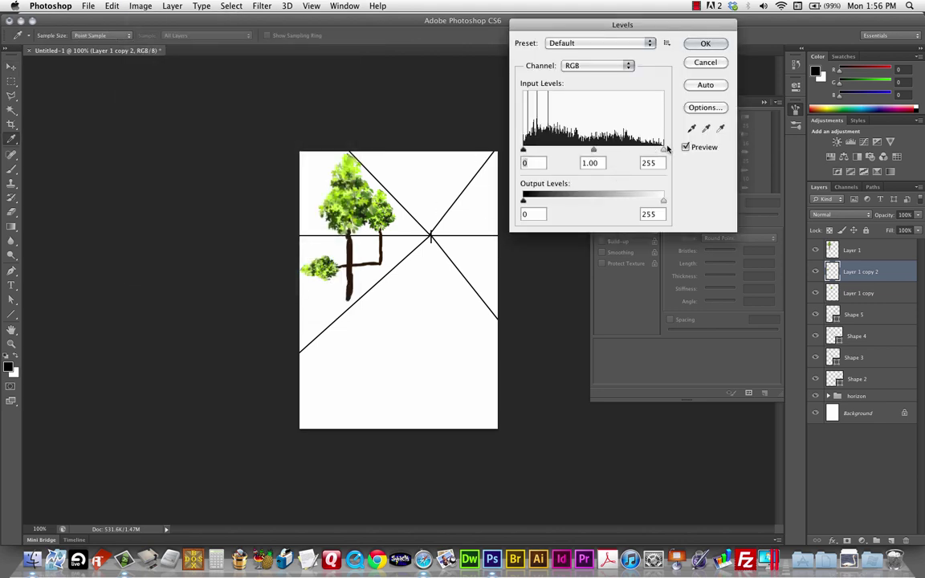
mouse_move(665, 151)
left_mouse_down()
mouse_move(619, 151)
mouse_move(612, 163)
mouse_move(648, 146)
mouse_move(663, 151)
left_mouse_up()
left_click_drag(523, 151, 662, 149)
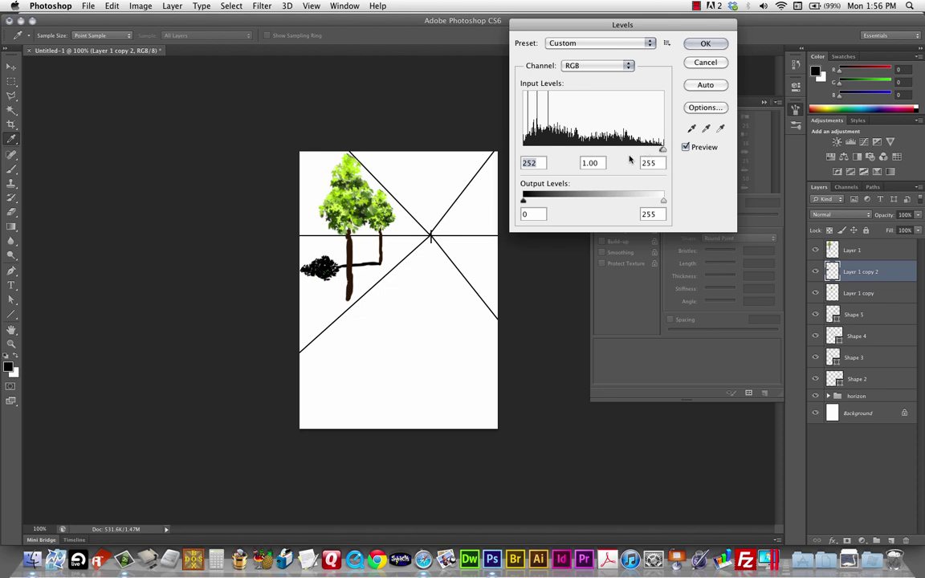
left_click_drag(663, 201, 526, 200)
left_click(705, 43)
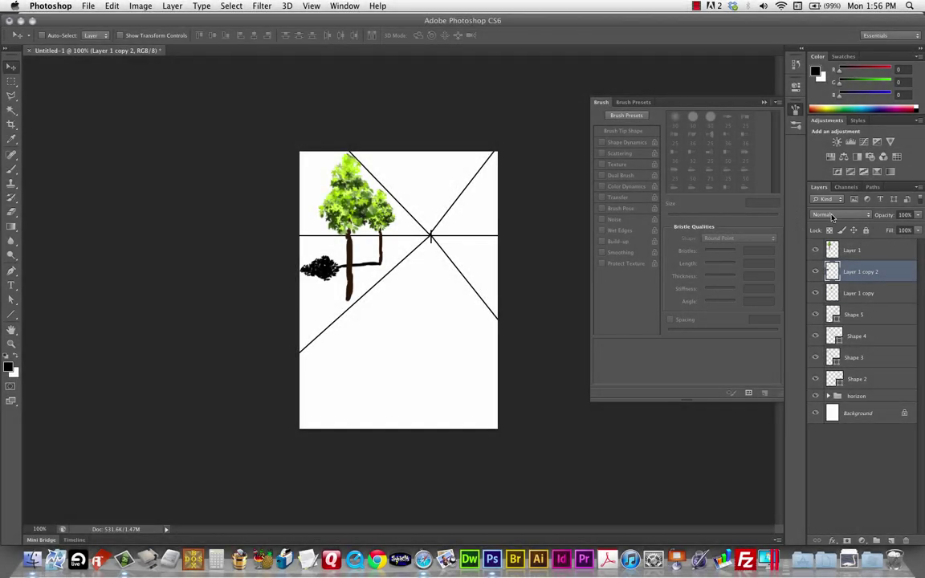
Set the shadow layer's blend mode to Multiply and its opacity to 58%
left_click(833, 216)
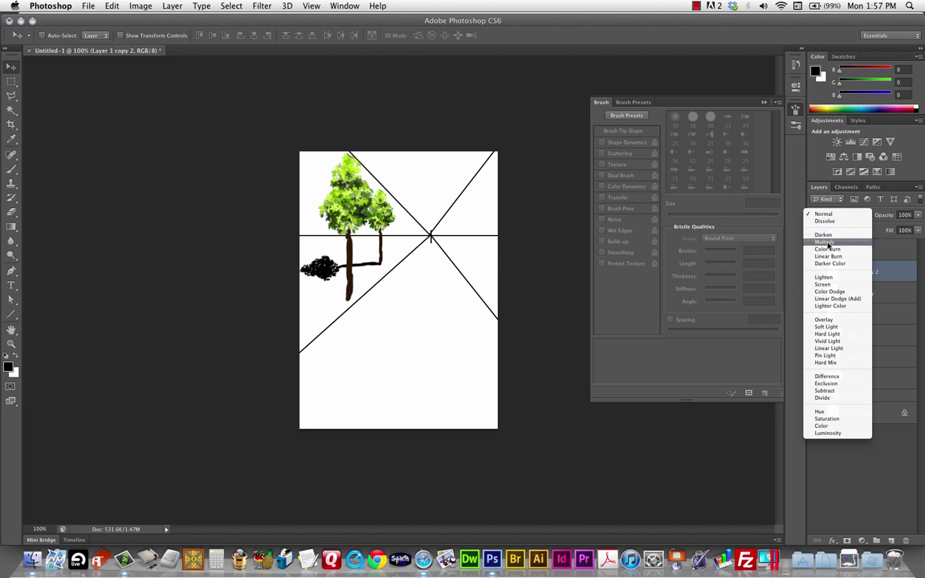
left_click(824, 242)
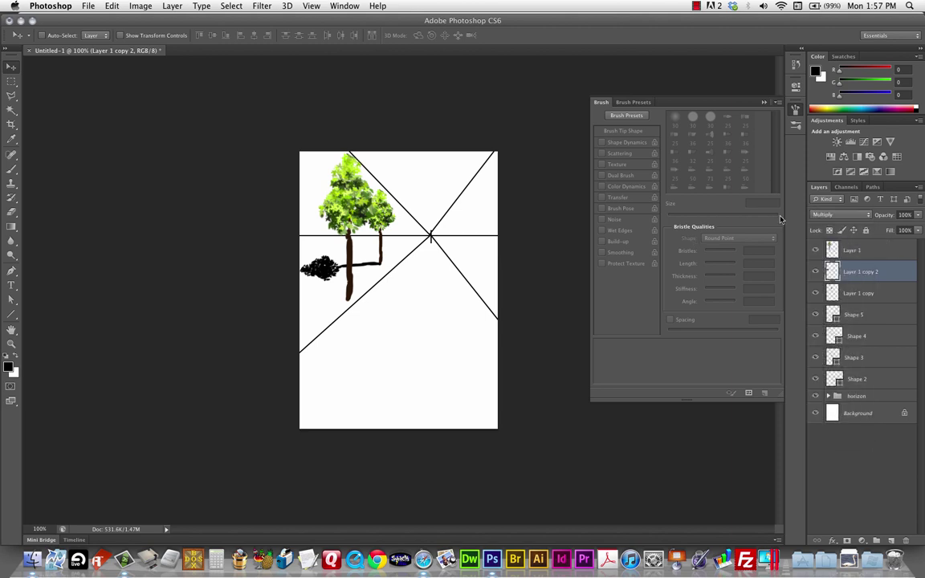
left_click(919, 216)
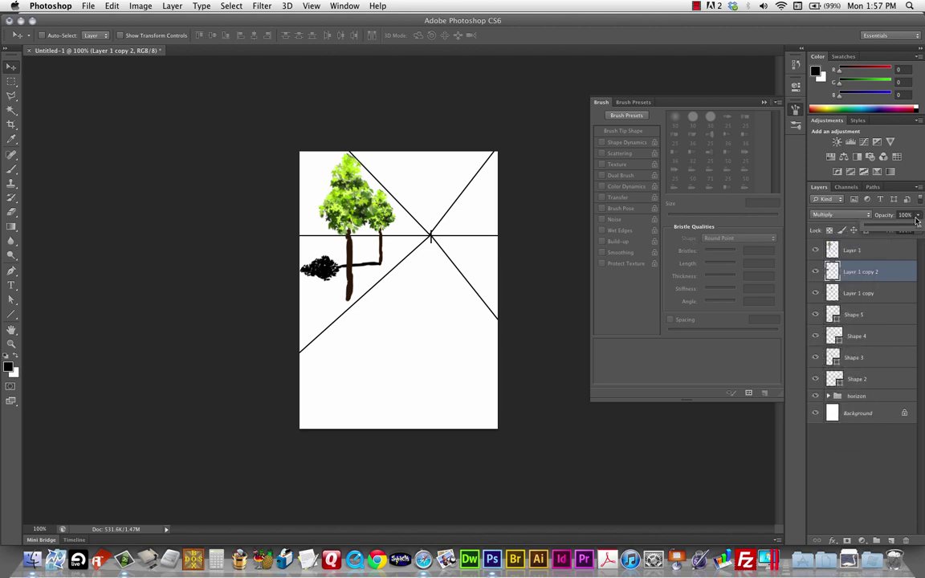
left_click_drag(913, 228, 892, 231)
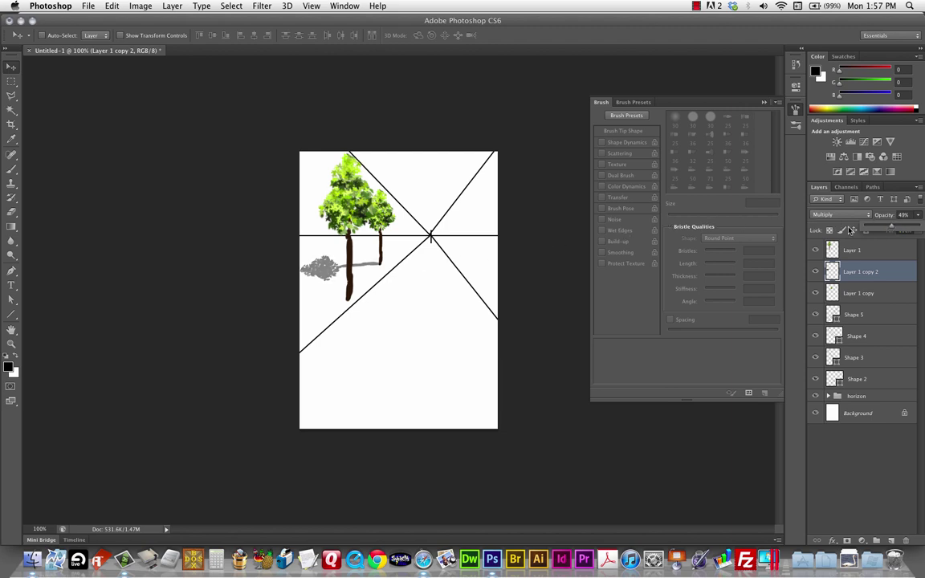
key("5")
key("8")
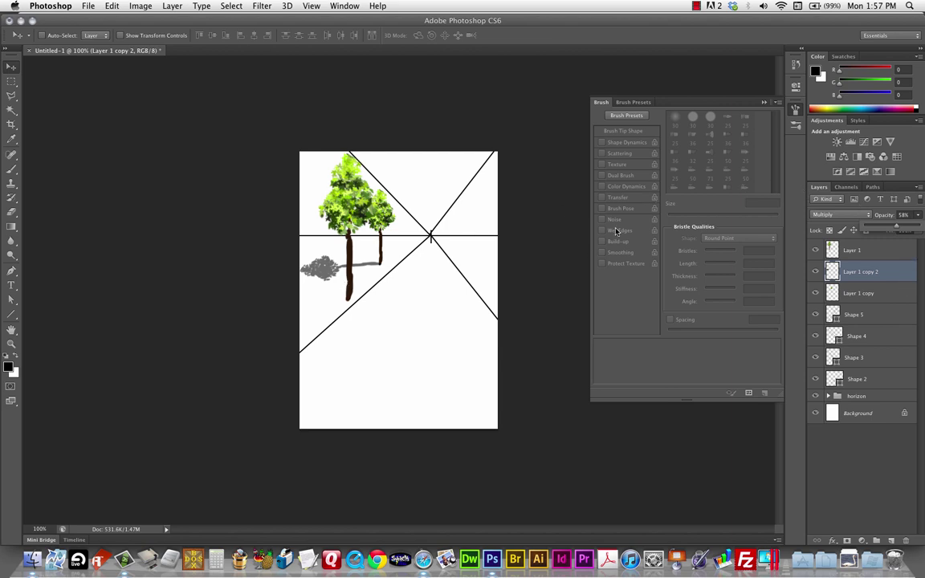
Try grouping Layer 1 with the shadow layer under the name "tree" and moving the group, and undo it all
left_click(835, 250)
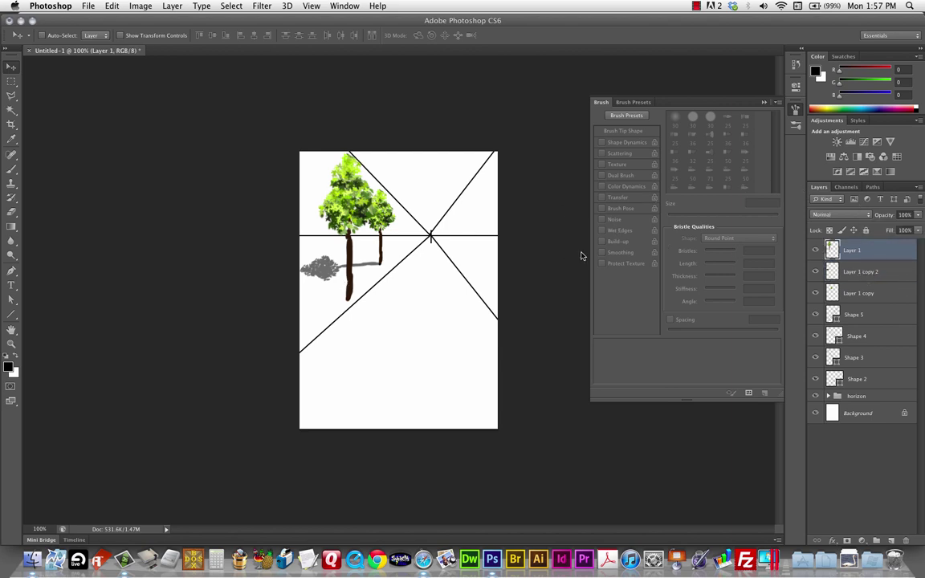
left_click(821, 271, "shift")
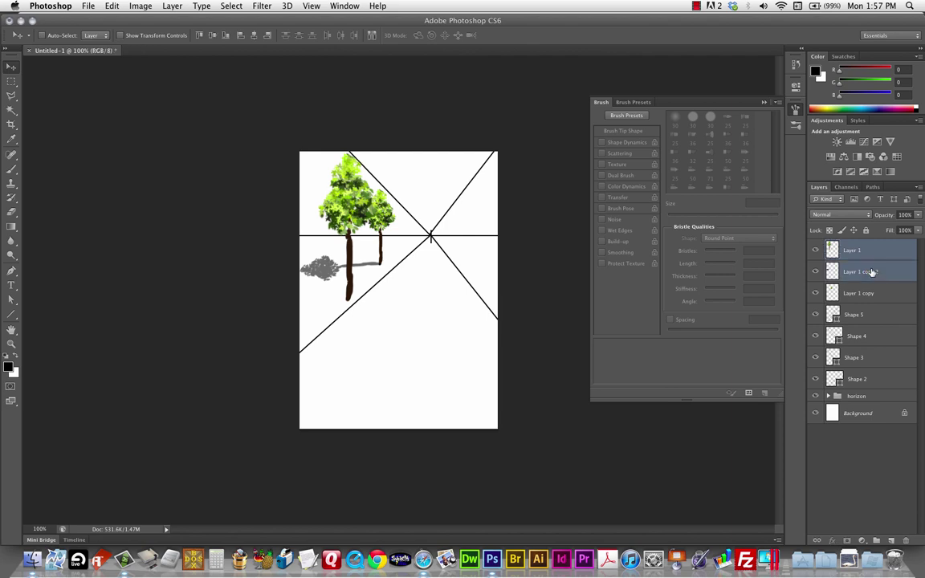
key("super+g")
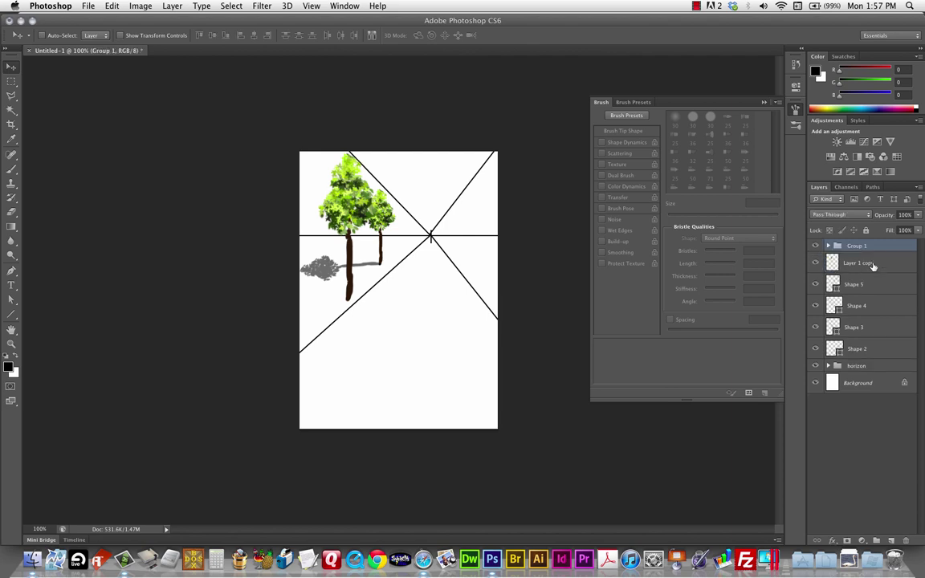
double_click(856, 244)
type("tree")
key("Return")
left_click_drag(380, 219, 402, 229)
key("super+z")
key("super+z")
key("super+z")
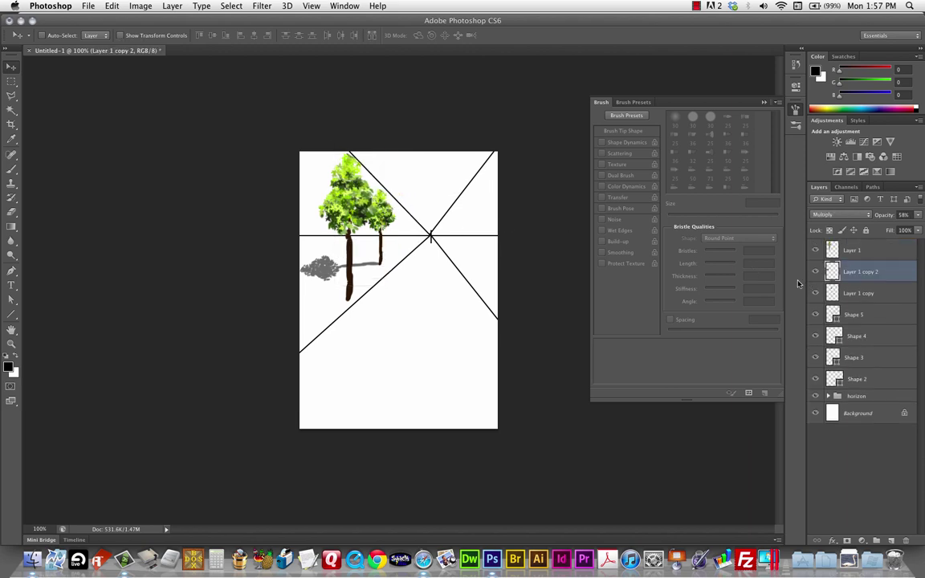
Group Layer 1 copy with its shadow layer, Layer 1 copy 2, and name the group "tree"
left_click(854, 294)
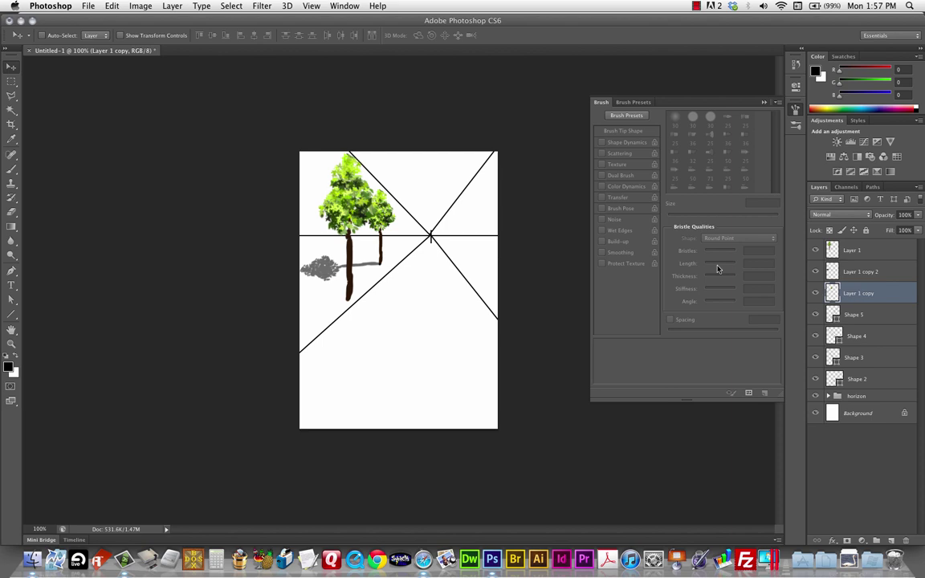
left_click(857, 271, "shift")
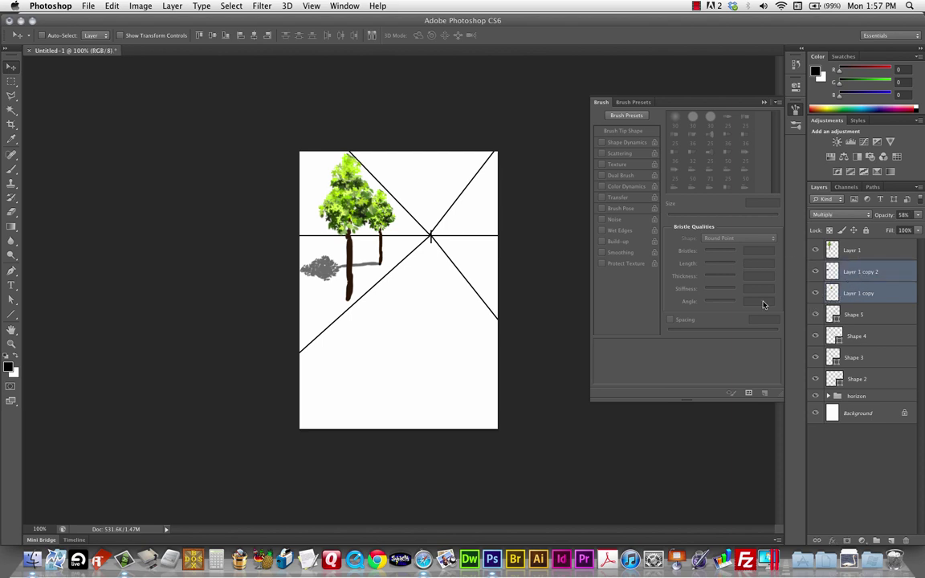
key("super+g")
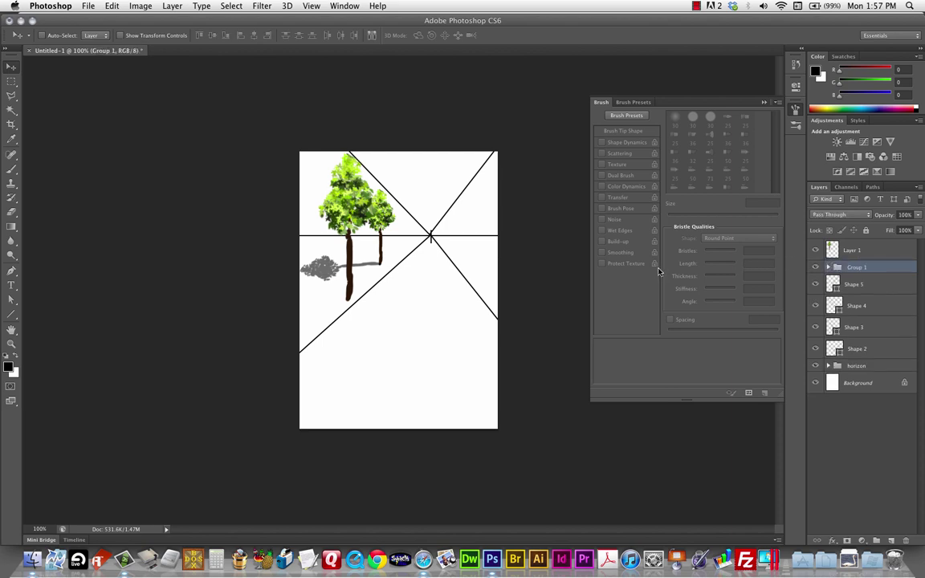
double_click(858, 266)
type("tree")
key("Return")
Duplicate the tree group toward the vanishing point, scale the copy to about 47%, and stand it between the converging guide lines
left_click_drag(353, 192, 412, 211)
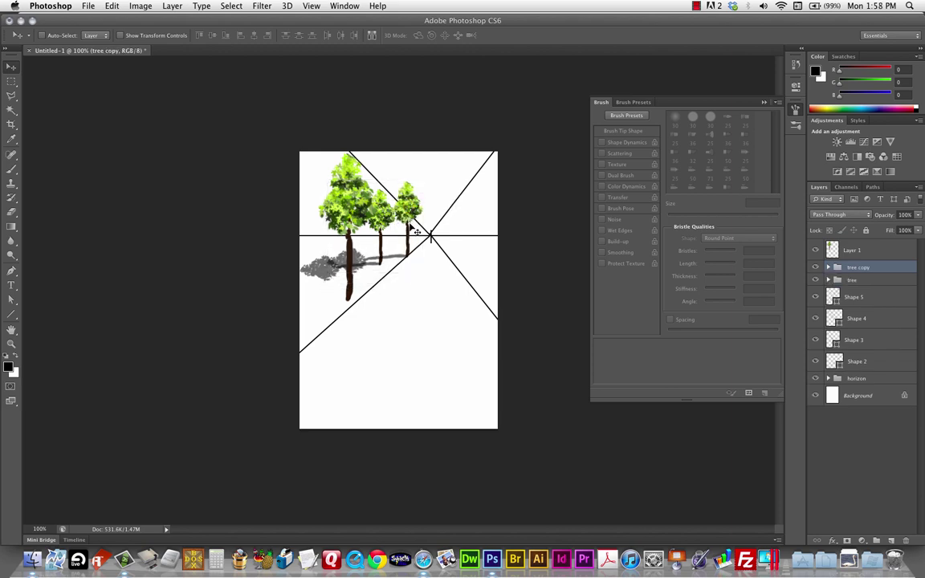
key("super+t")
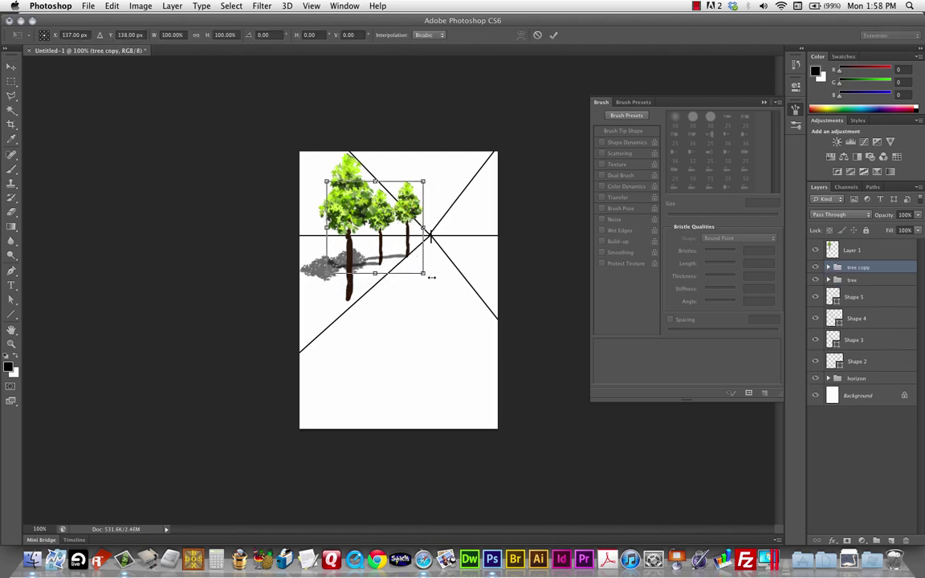
mouse_move(423, 274)
left_mouse_down()
mouse_move(407, 256)
mouse_move(414, 268)
left_mouse_up()
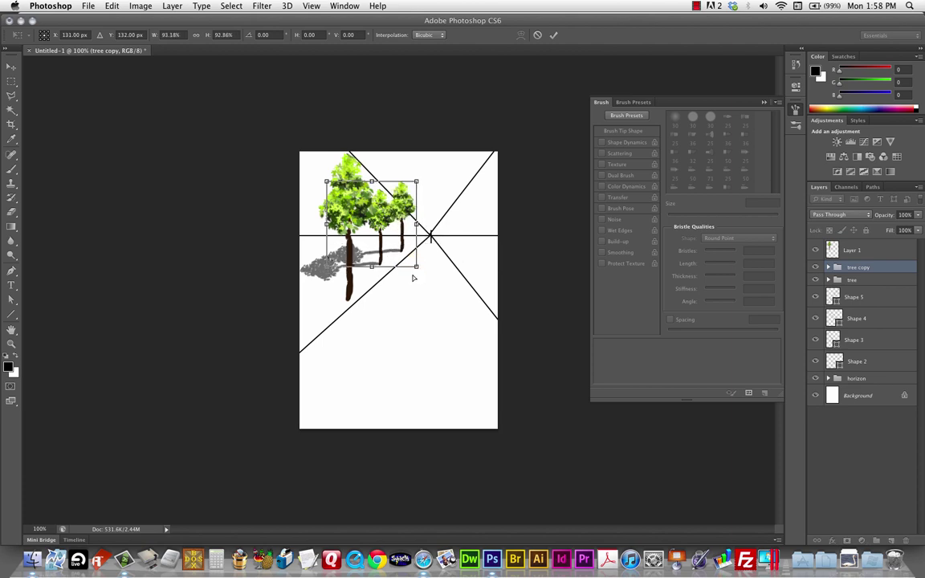
key("super+z")
left_click_drag(325, 179, 406, 232)
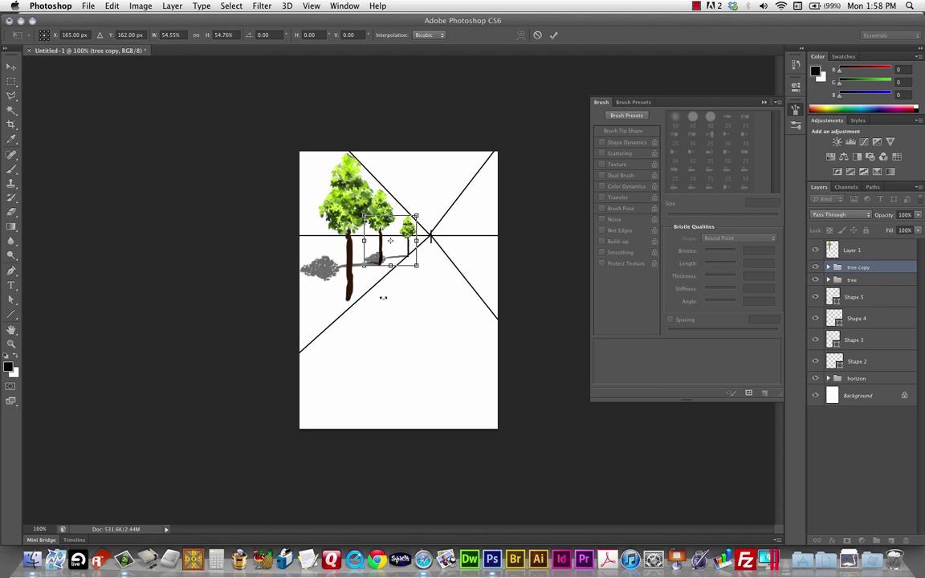
left_click_drag(411, 248, 408, 246)
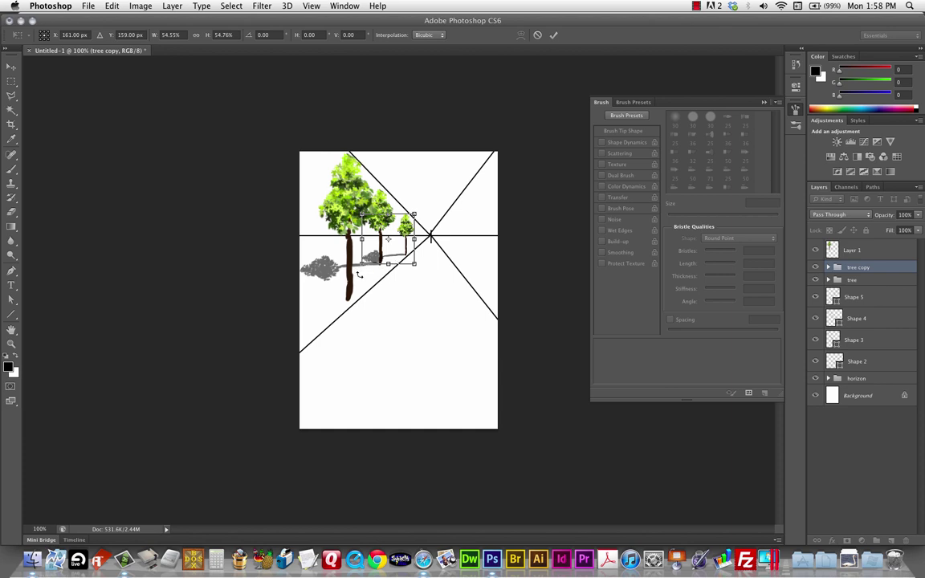
left_click_drag(365, 260, 372, 284)
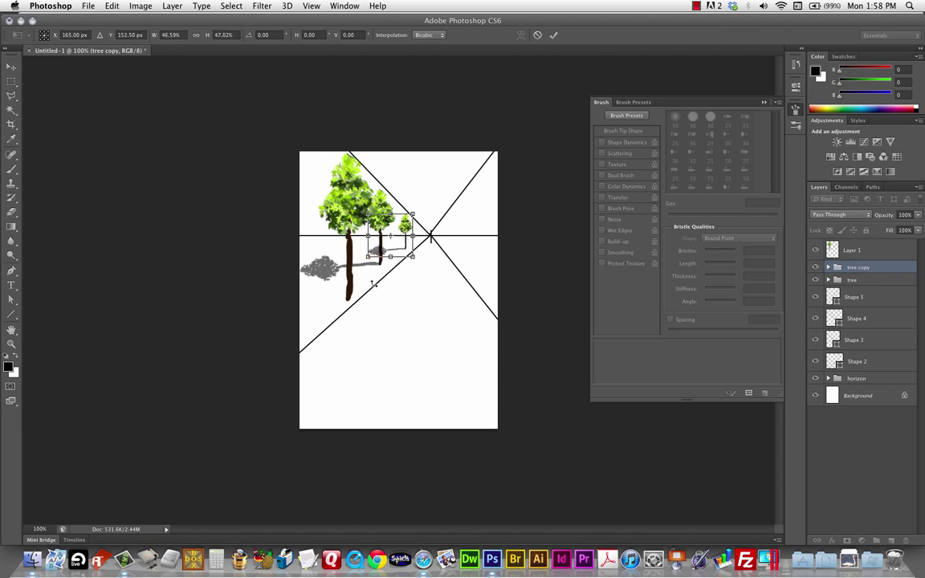
key("Return")
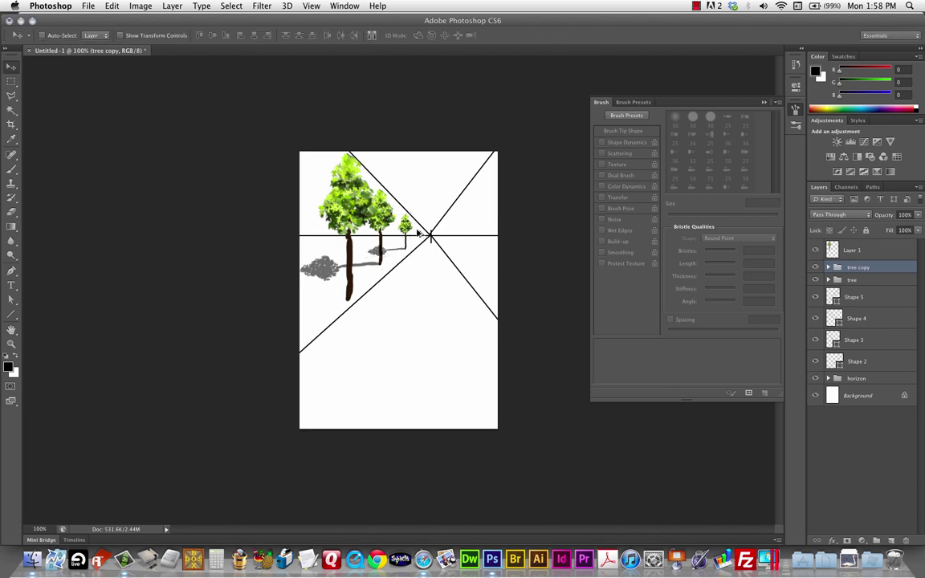
Duplicate the smallest tree with its shadow, scale the copy to about 45%, and place it closer to the vanishing point
left_click_drag(401, 225, 431, 235)
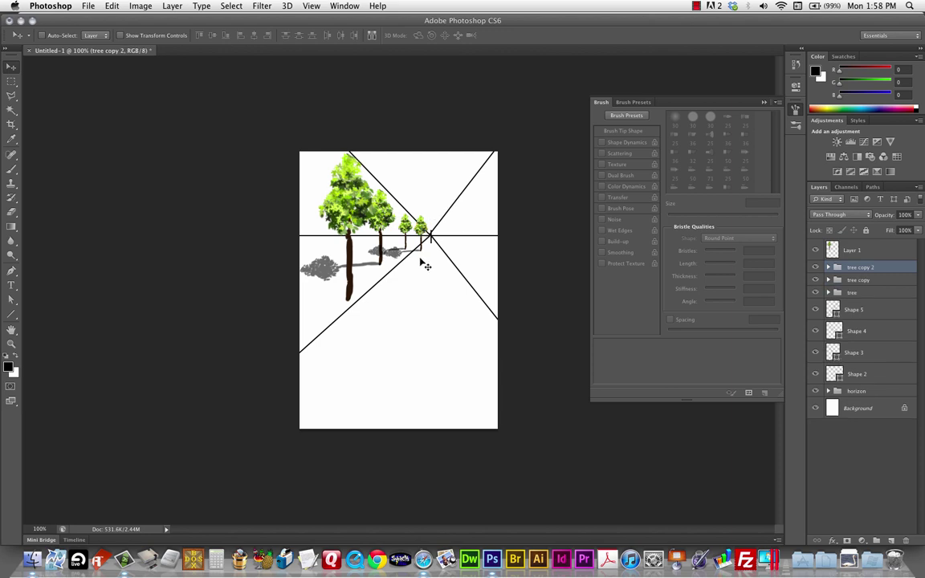
key("ctrl+t")
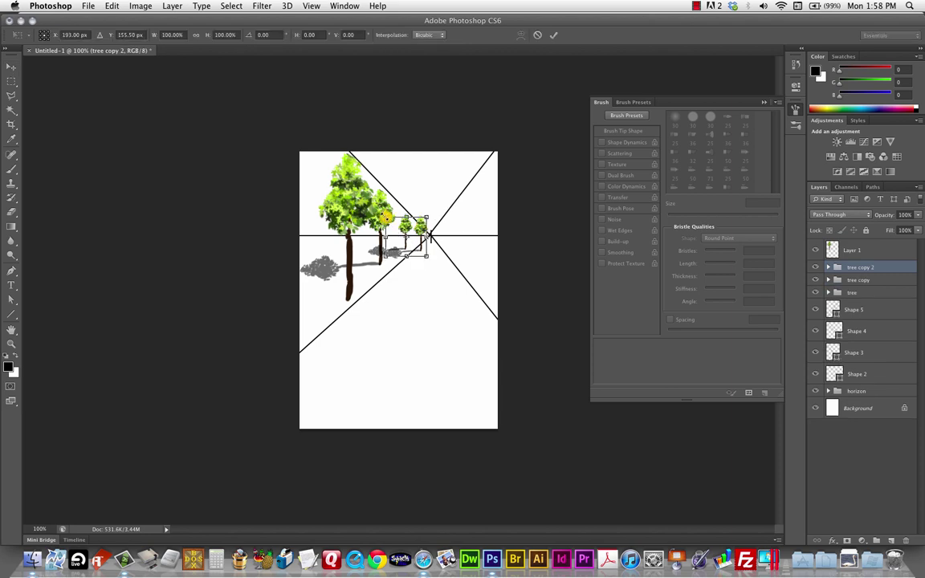
left_click_drag(383, 215, 395, 228)
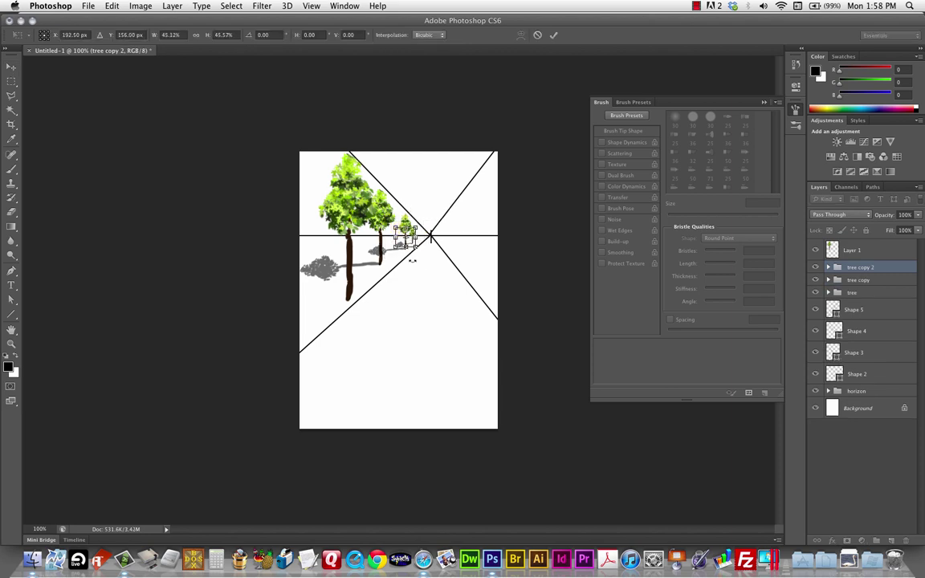
key("shift+Right")
key("shift+Right")
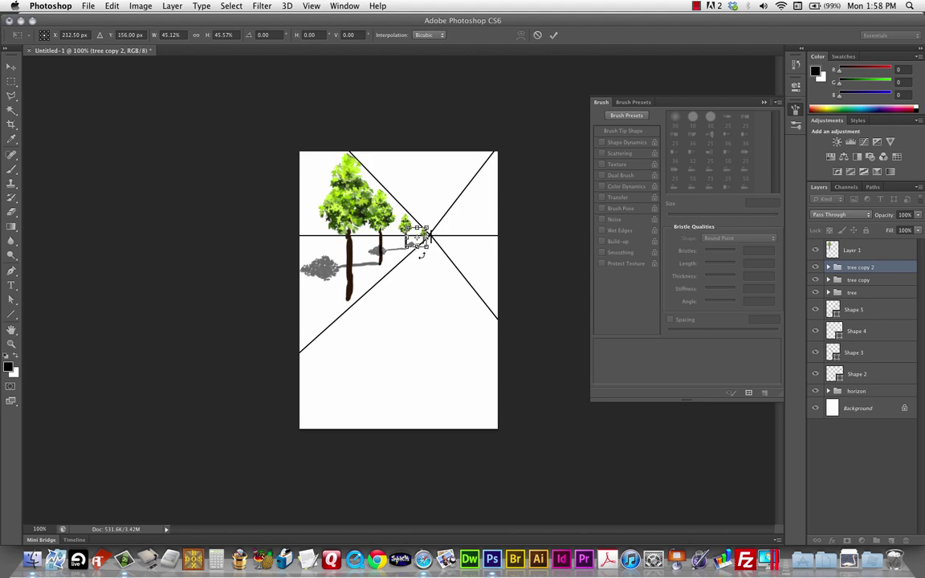
key("super+plus")
key("super+plus")
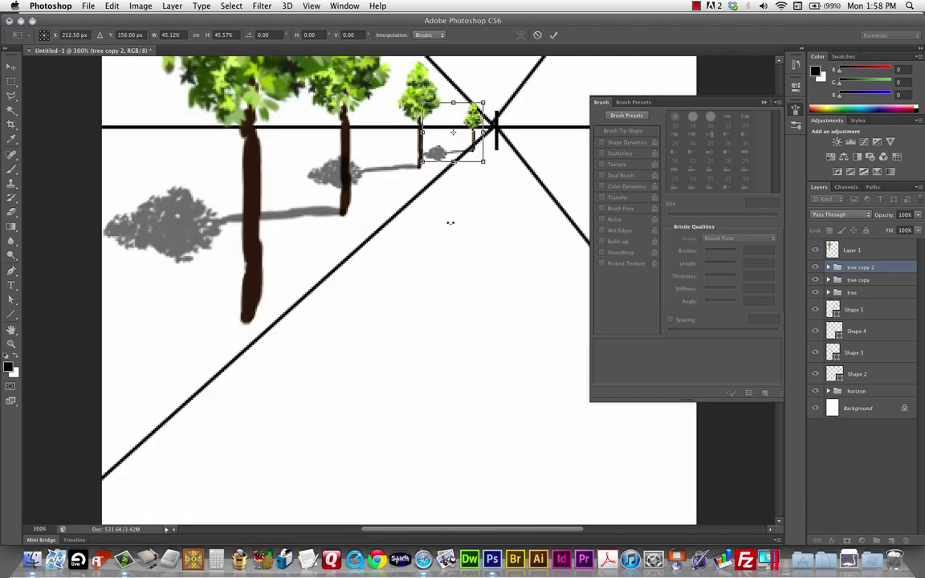
left_click_drag(496, 200, 441, 274)
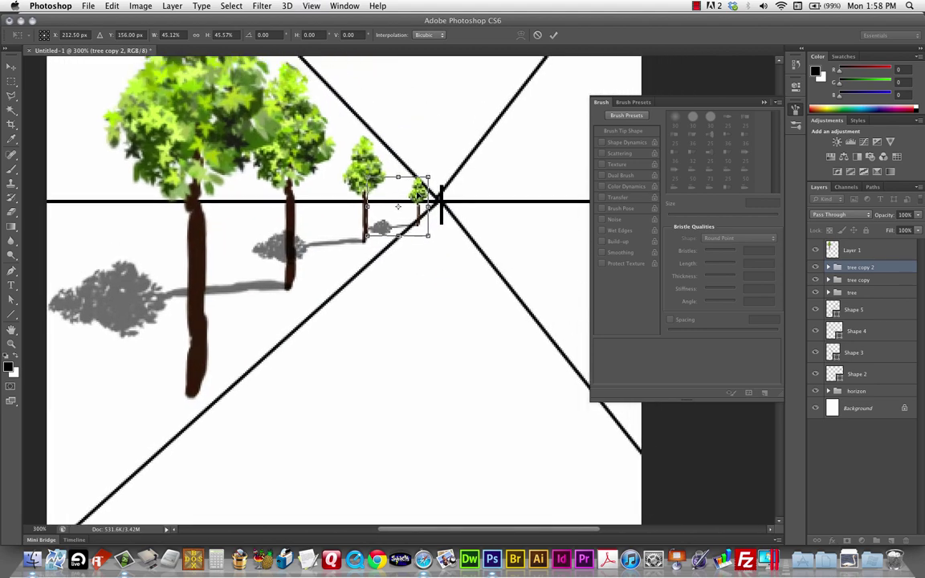
left_click_drag(418, 195, 406, 188)
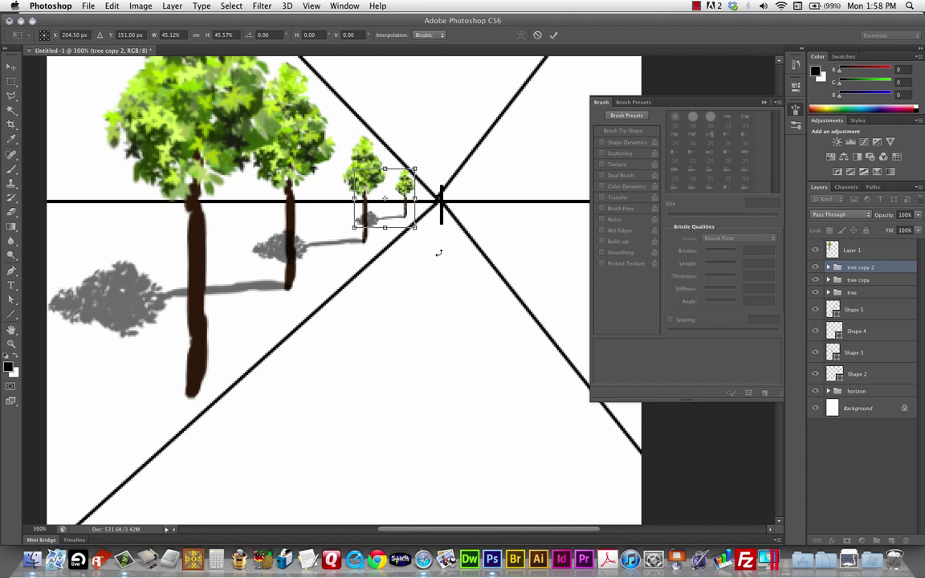
key("Return")
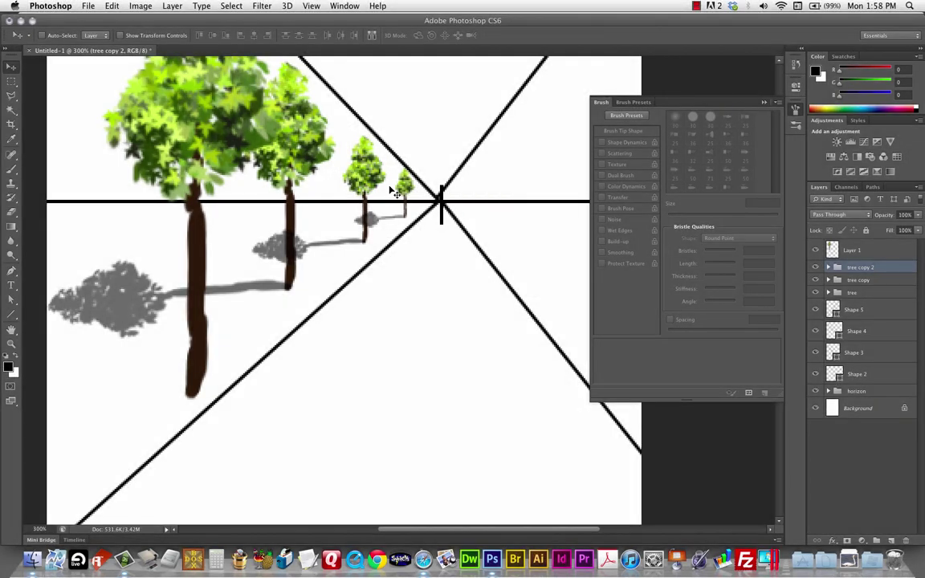
key("super+0")
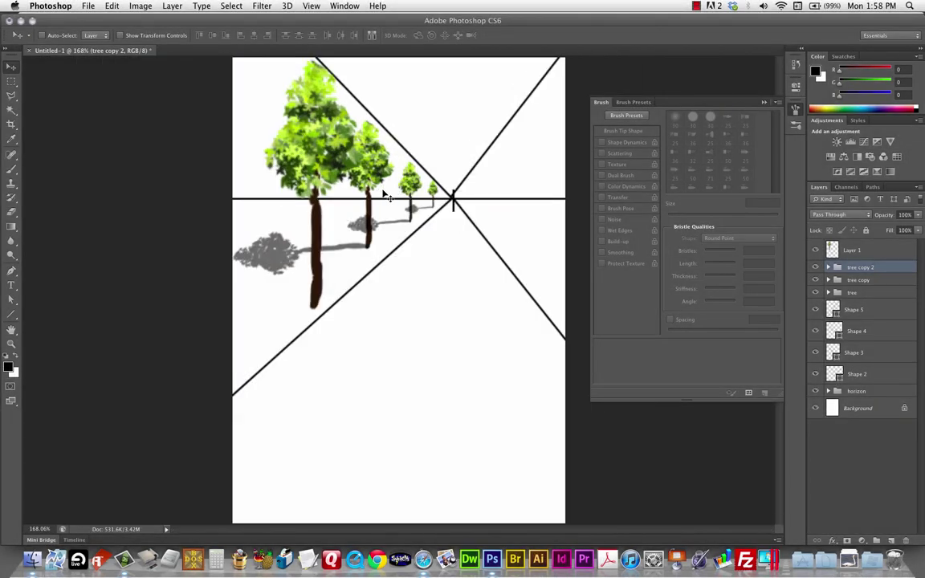
key("super+1")
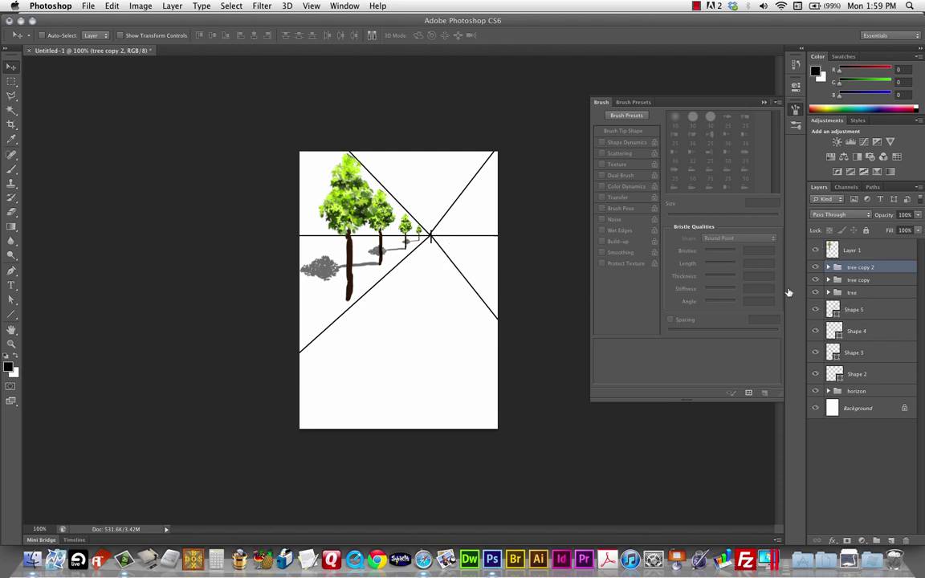
left_click(8, 367)
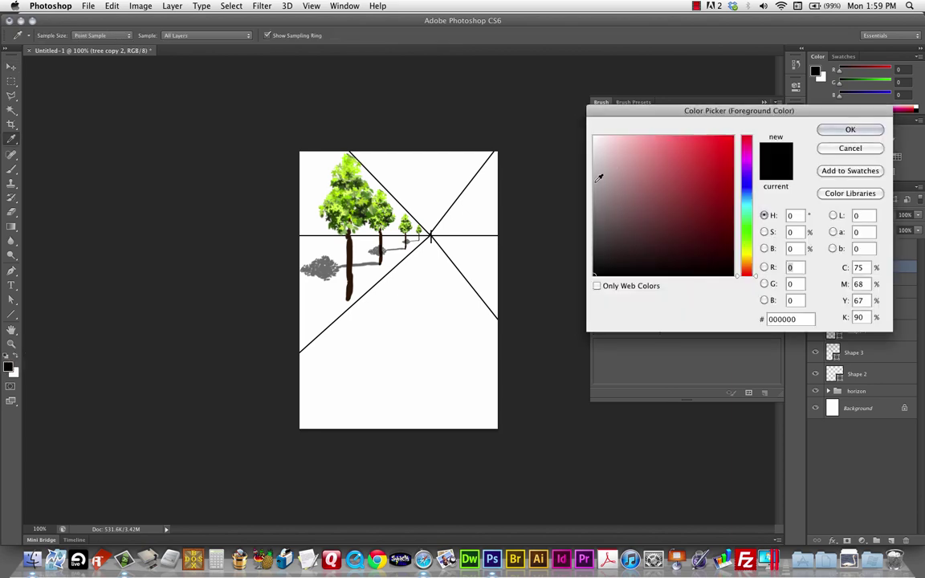
left_click(850, 129)
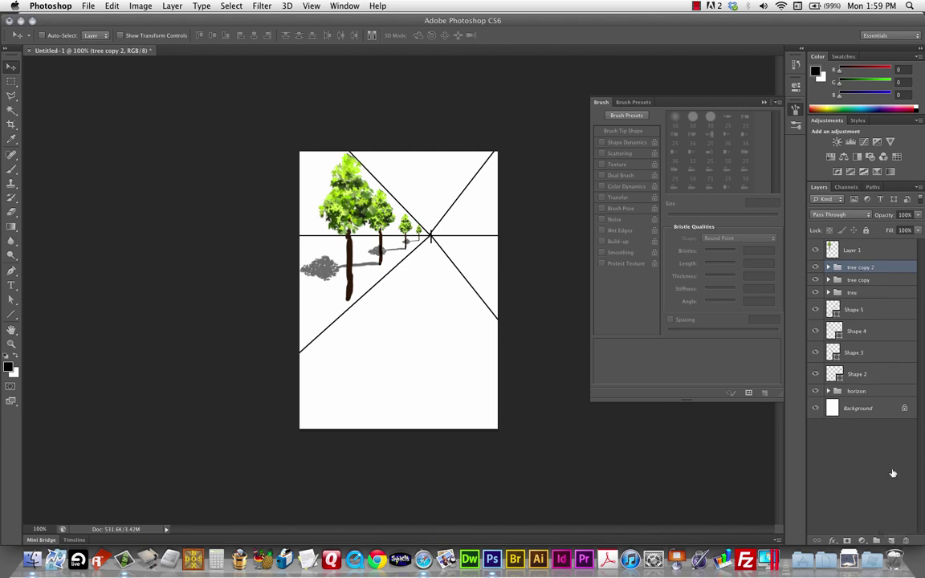
Add two empty layers directly above the Shape 5 layer
left_click(861, 317)
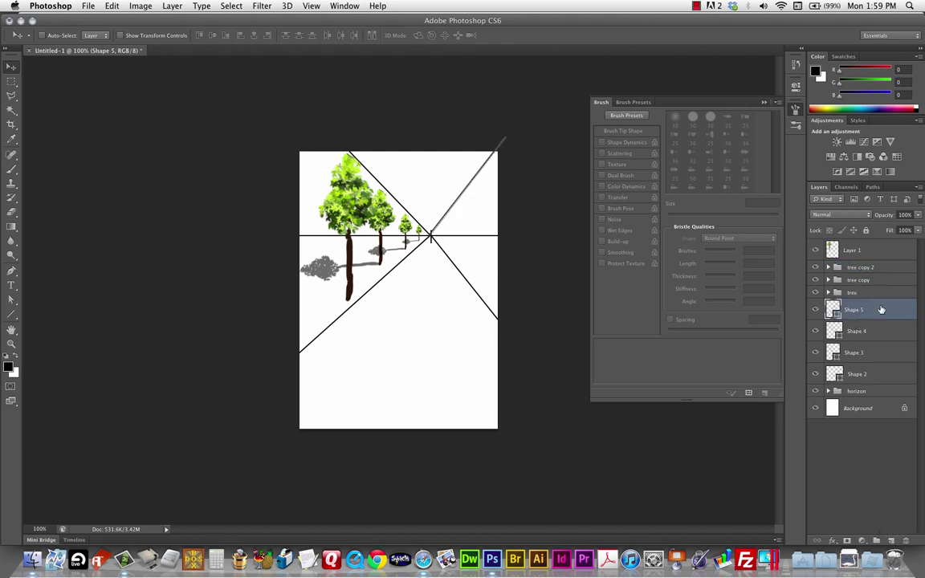
left_click(890, 542)
left_click(890, 542)
Group the layers Shape 5 through Shape 2 and name the group "guides"
left_click(880, 353)
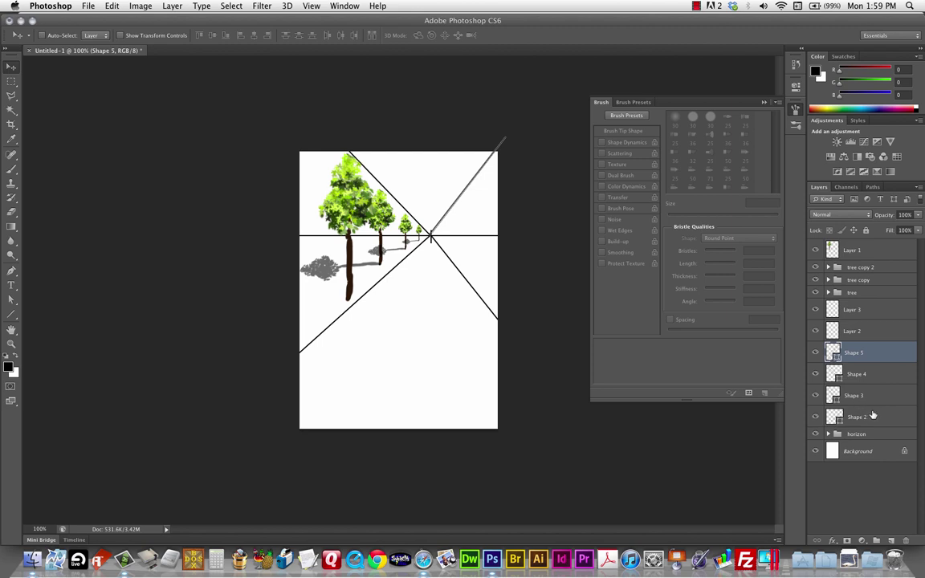
left_click(875, 415, "shift")
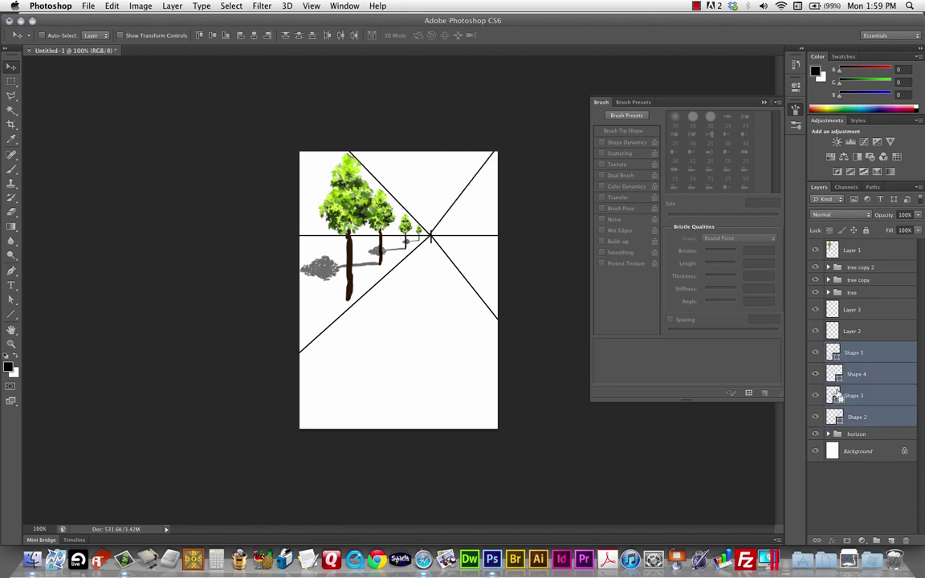
key("super+g")
double_click(856, 349)
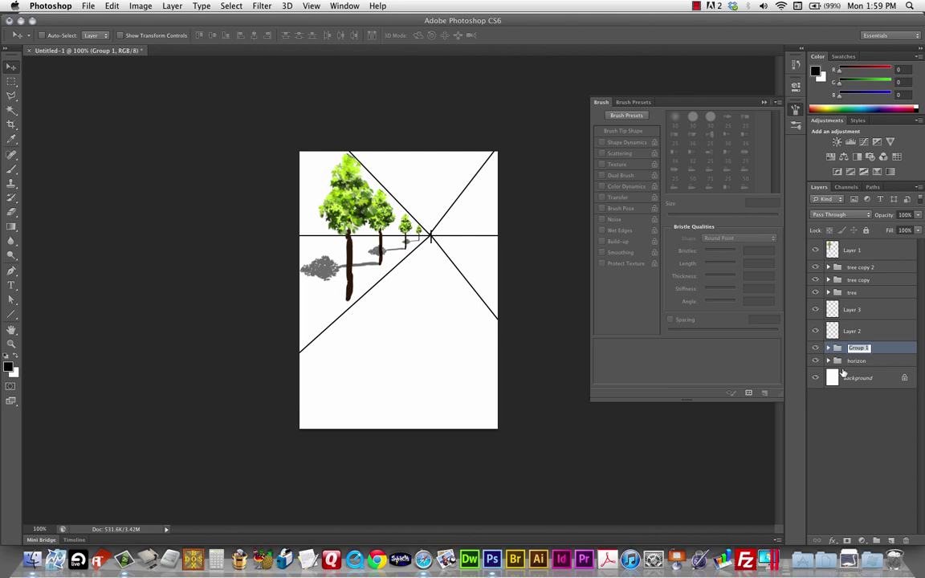
type("guides")
key("Return")
Rename Layer 2 as "gnd" and Layer 3 as "sky", leaving the gnd layer selected
left_click(865, 330)
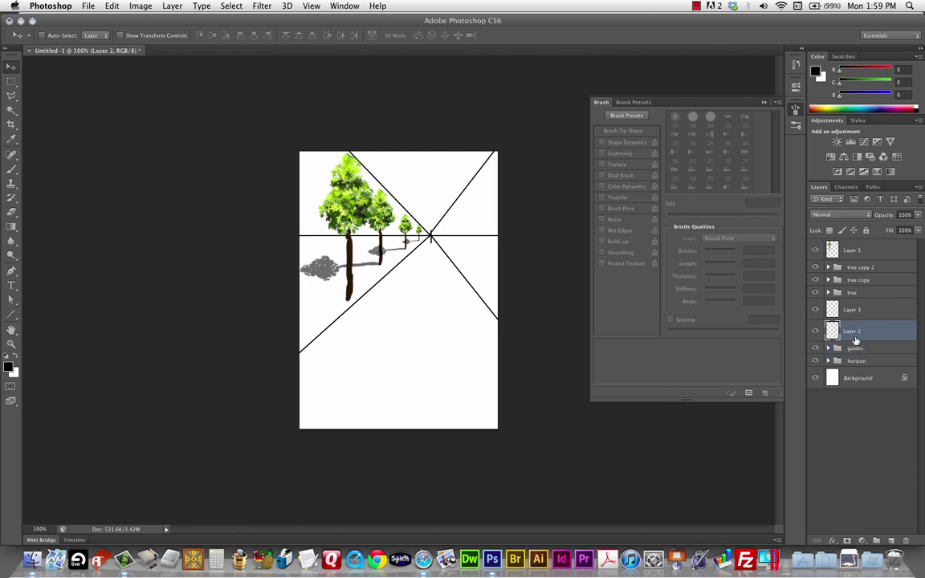
double_click(851, 334)
type("d")
key("shift+Tab")
type("l")
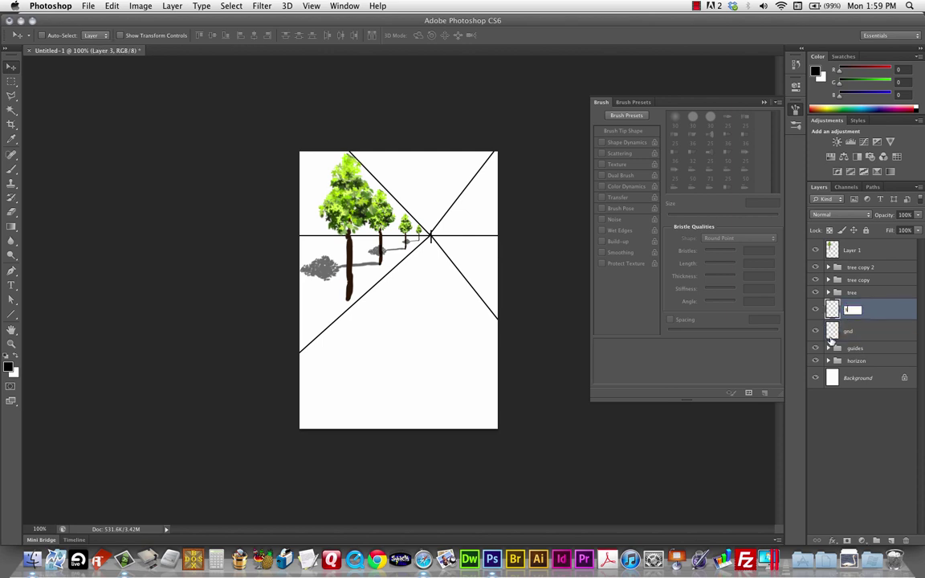
type("ky")
left_click(868, 334)
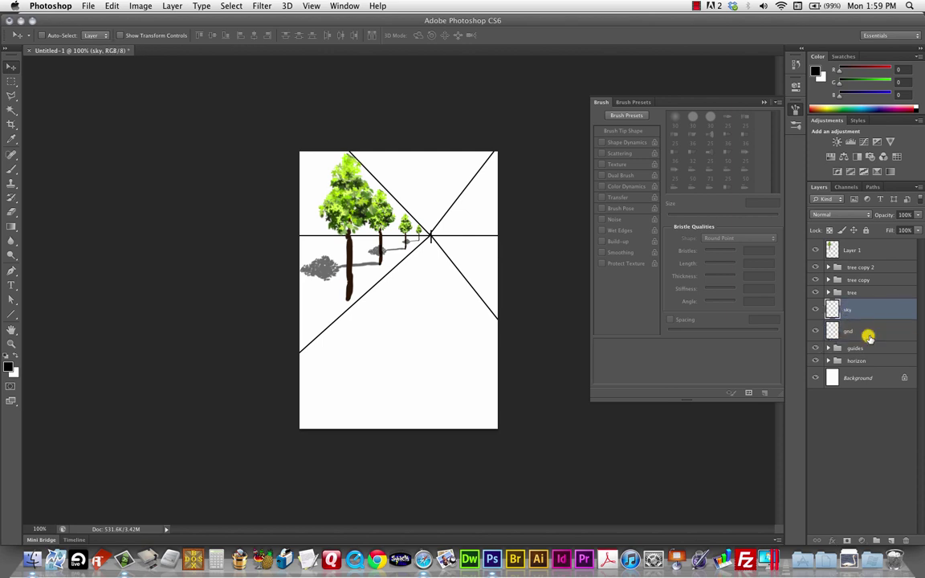
Activate the Gradient tool and load the Foreground to Background preset for it
key("m")
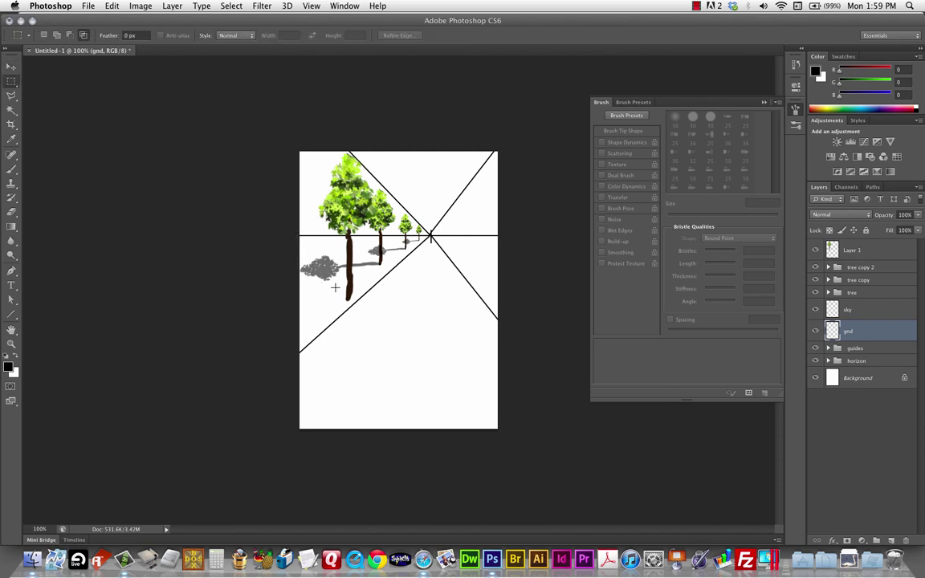
key("g")
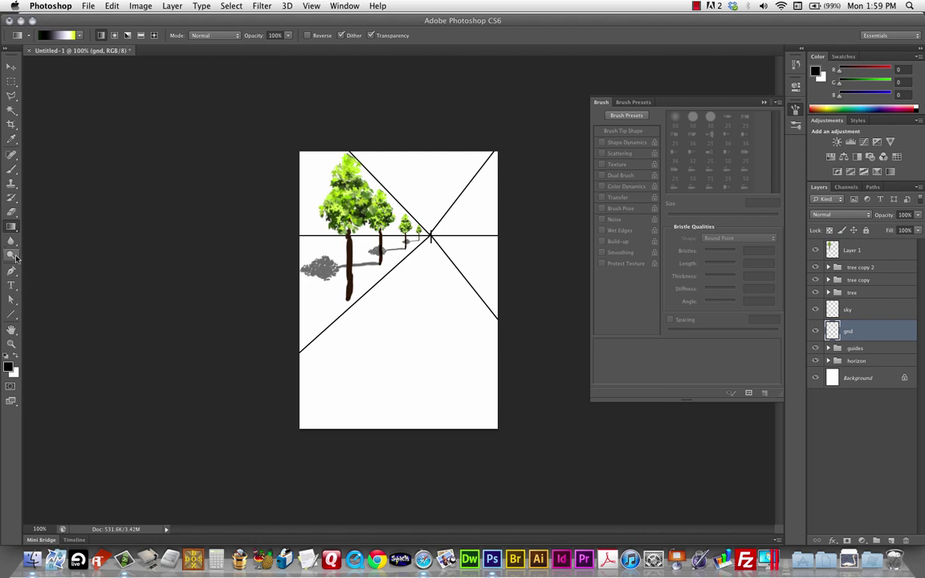
left_click(12, 226)
left_click(40, 224)
left_click(61, 40)
left_click(428, 153)
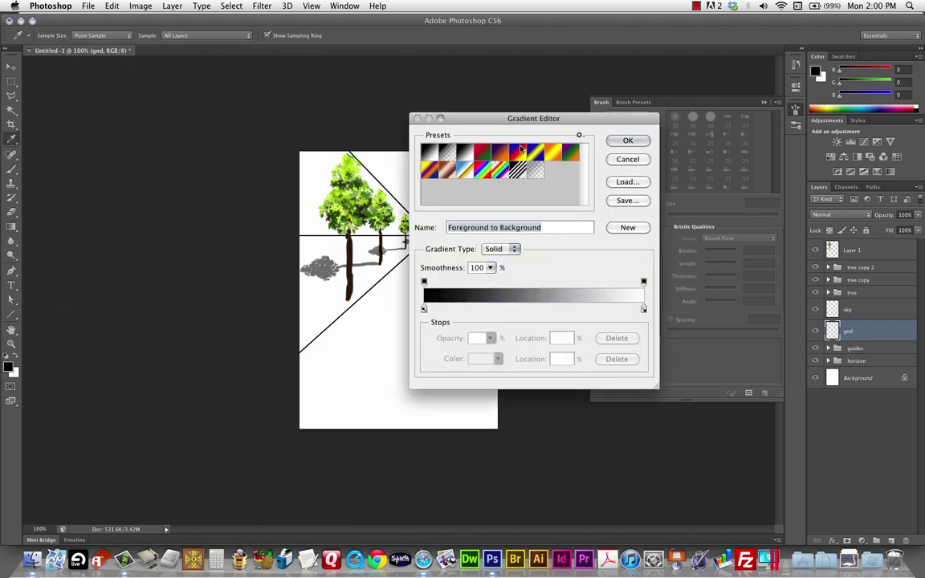
key("Return")
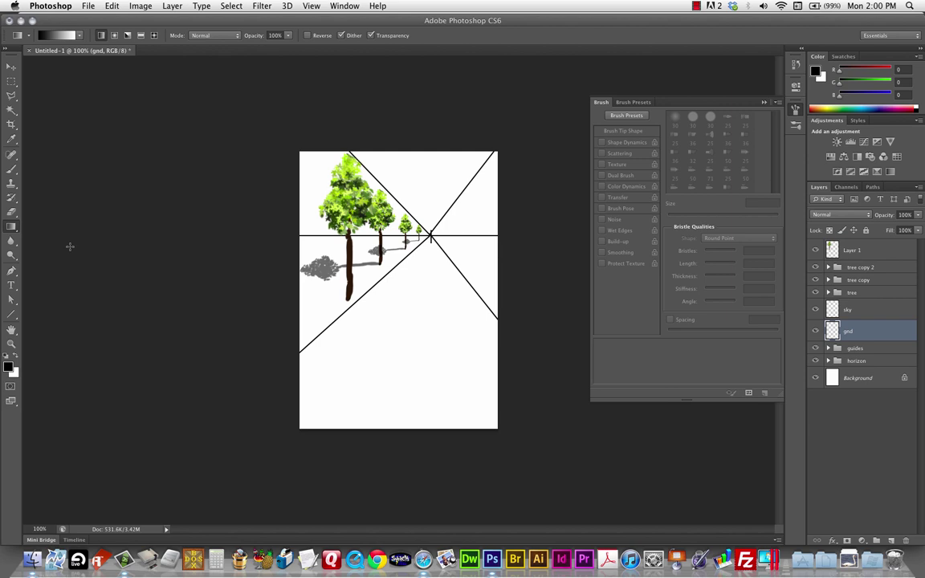
Set the foreground color to a muted brown of RGB 86, 76, 63
left_click(8, 366)
left_click(748, 263)
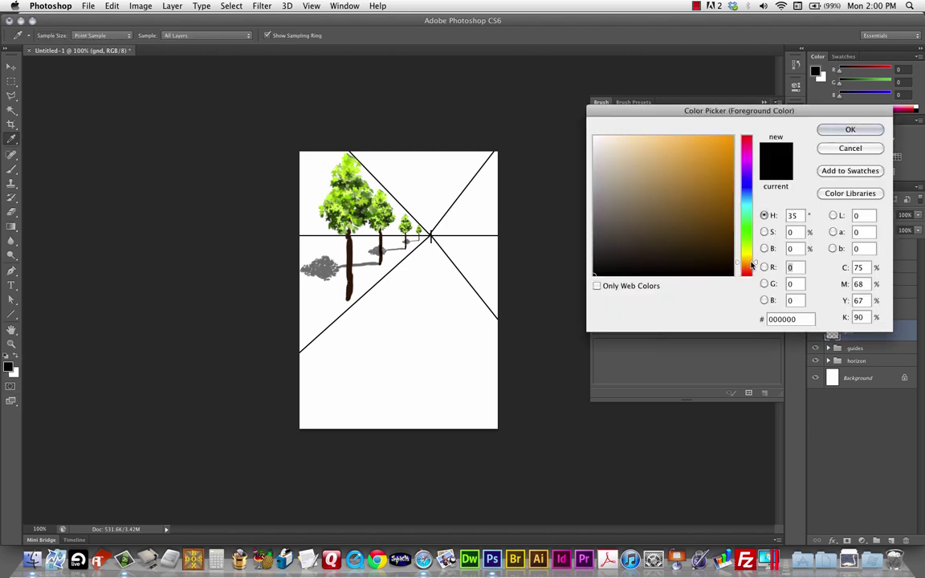
left_click_drag(734, 247, 631, 228)
left_click(850, 129)
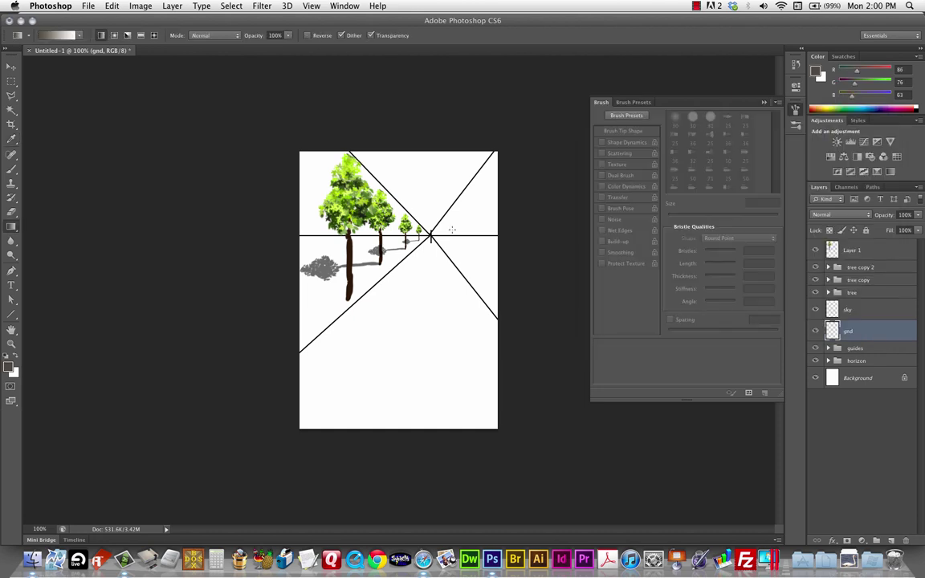
Swap the foreground and background colors, and set the foreground to an ochre of RGB 204, 140, 39
left_click(15, 359)
left_click(9, 365)
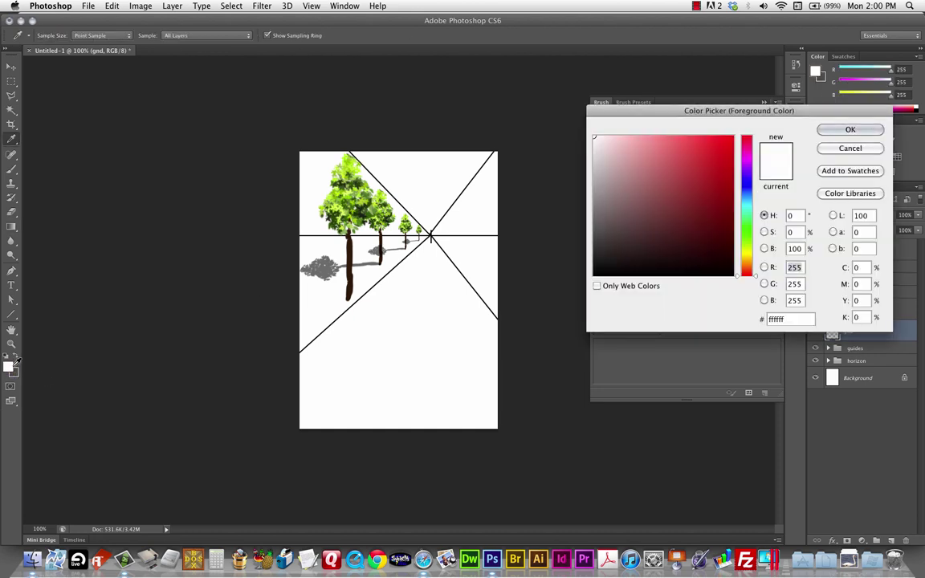
left_click_drag(753, 255, 754, 261)
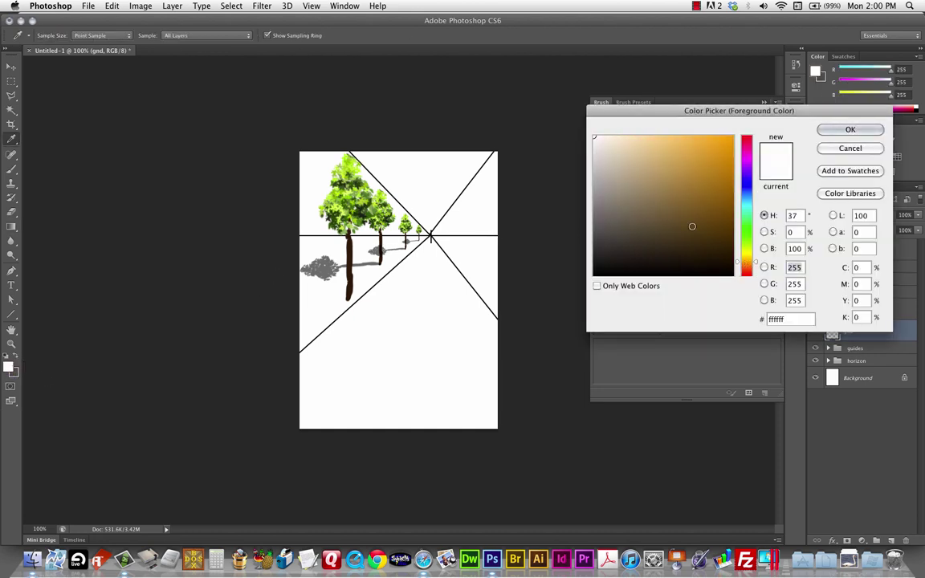
mouse_move(691, 227)
left_mouse_down()
mouse_move(688, 196)
mouse_move(712, 162)
left_mouse_up()
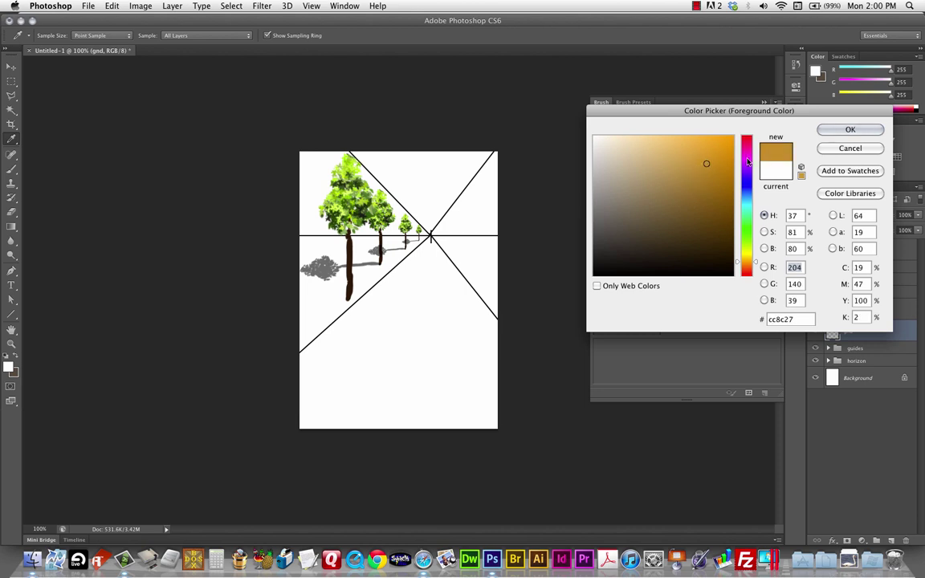
left_click(850, 129)
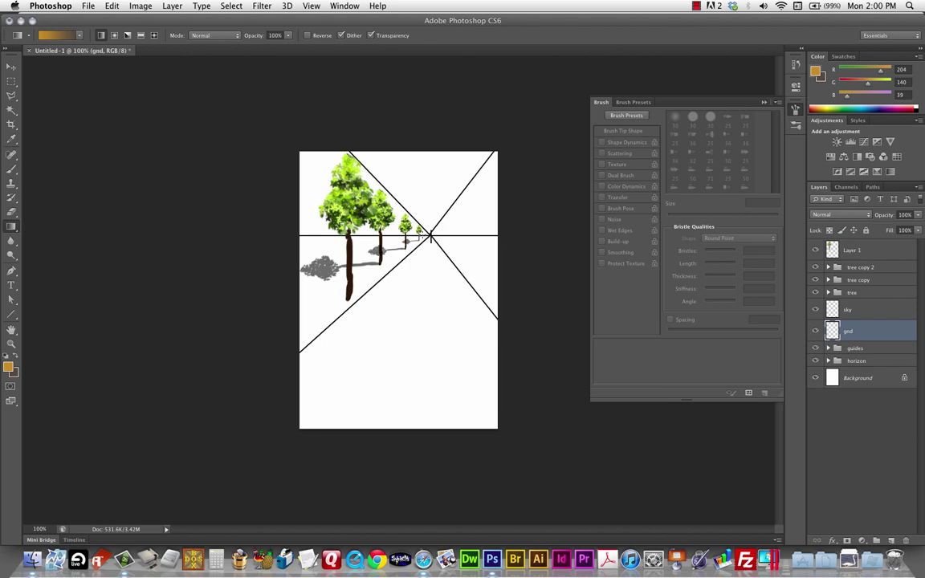
Fill the gnd layer with the ochre-to-brown linear gradient from the vanishing point down toward the canvas's lower edge, and hide the layer
left_click_drag(431, 235, 425, 395)
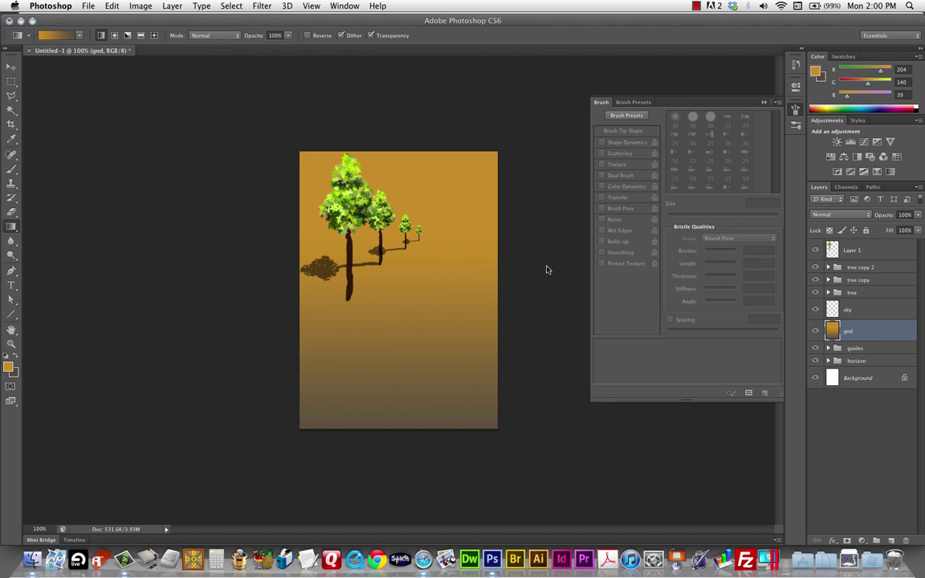
left_click(817, 332)
On the sky layer, make a rectangular selection across the full canvas width from the upper edge to the horizon line
left_click(851, 316)
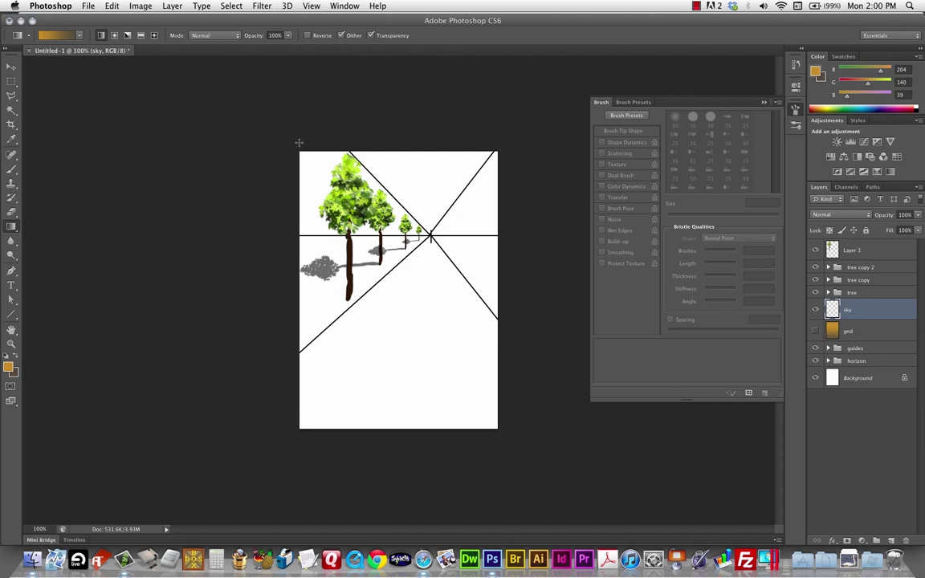
key("m")
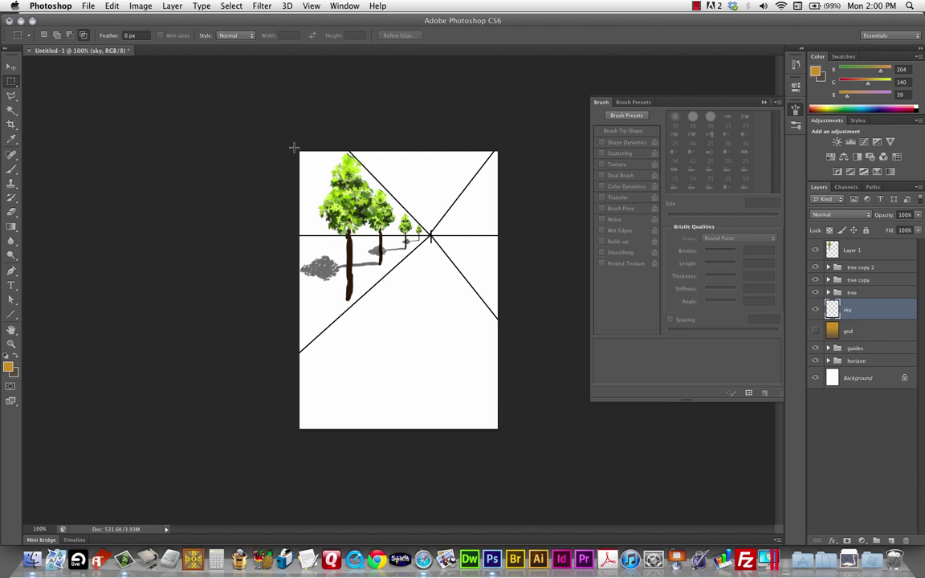
left_click_drag(293, 145, 528, 236)
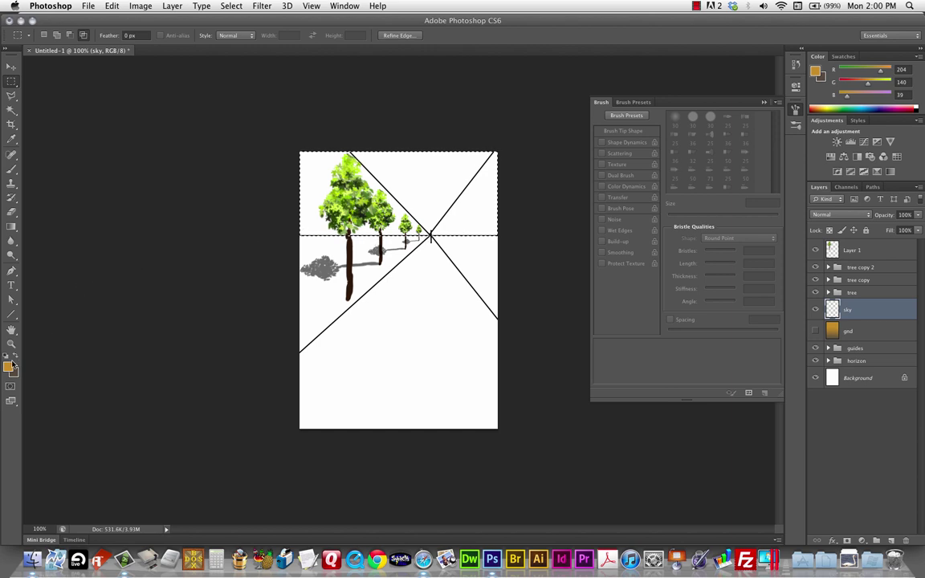
Activate the Gradient tool and set the foreground color to a sky cyan of RGB 25, 192, 222
key("g")
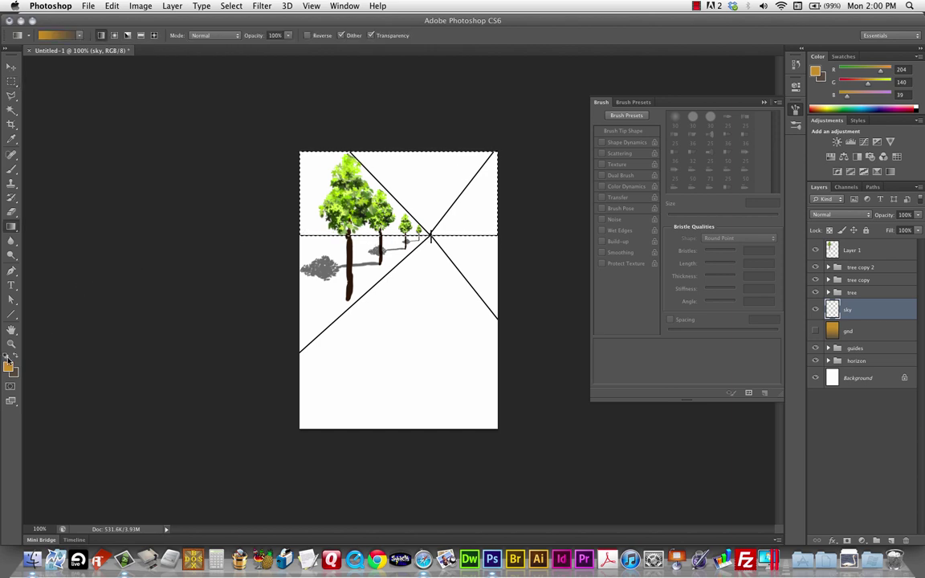
left_click(8, 364)
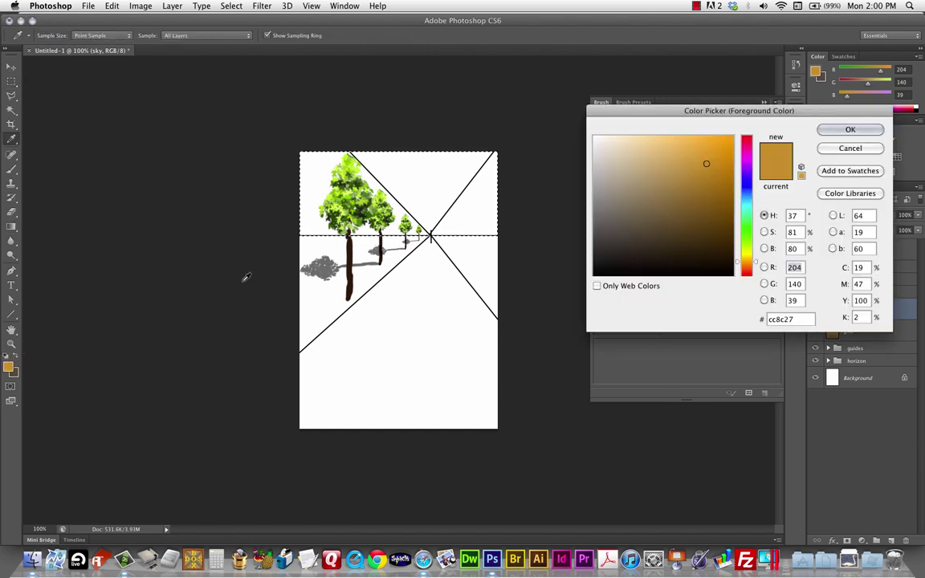
left_click(746, 204)
left_click(718, 153)
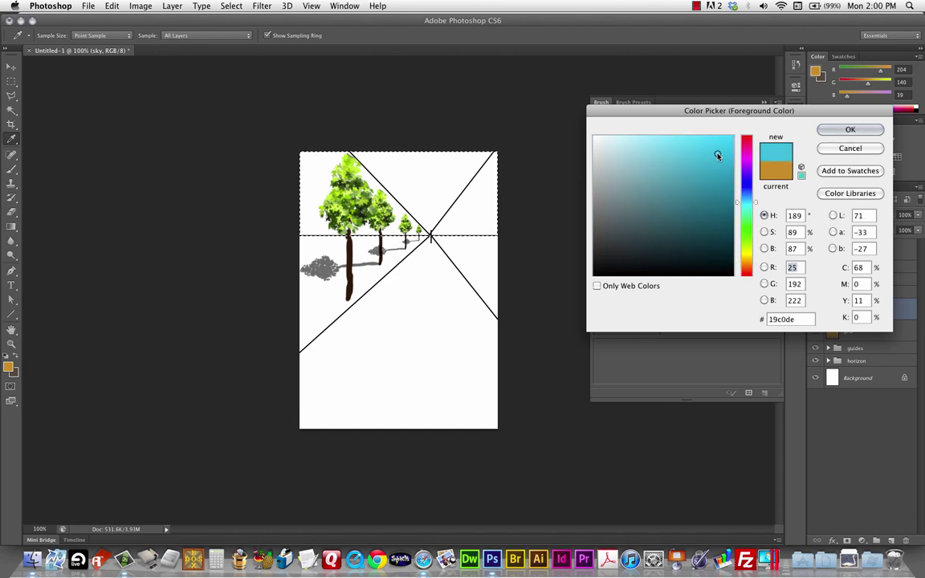
key("Return")
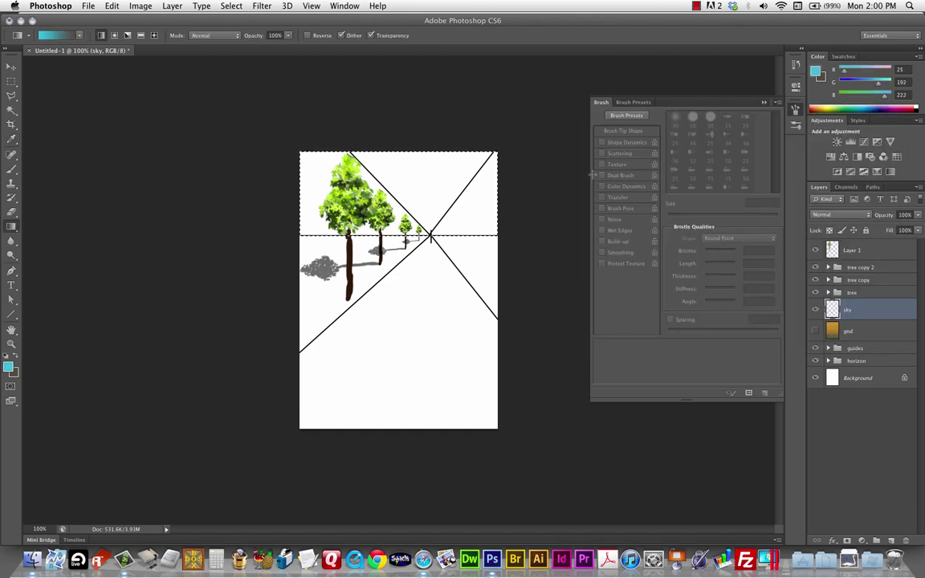
Set the background color to a dark blue of RGB 22, 47, 116
left_click(15, 376)
left_click(747, 188)
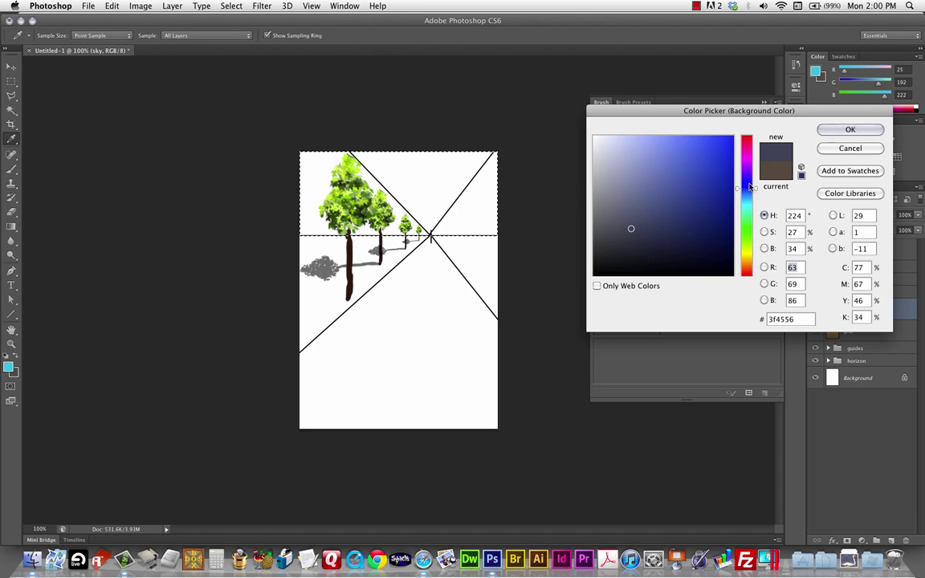
left_click(708, 211)
left_click(823, 132)
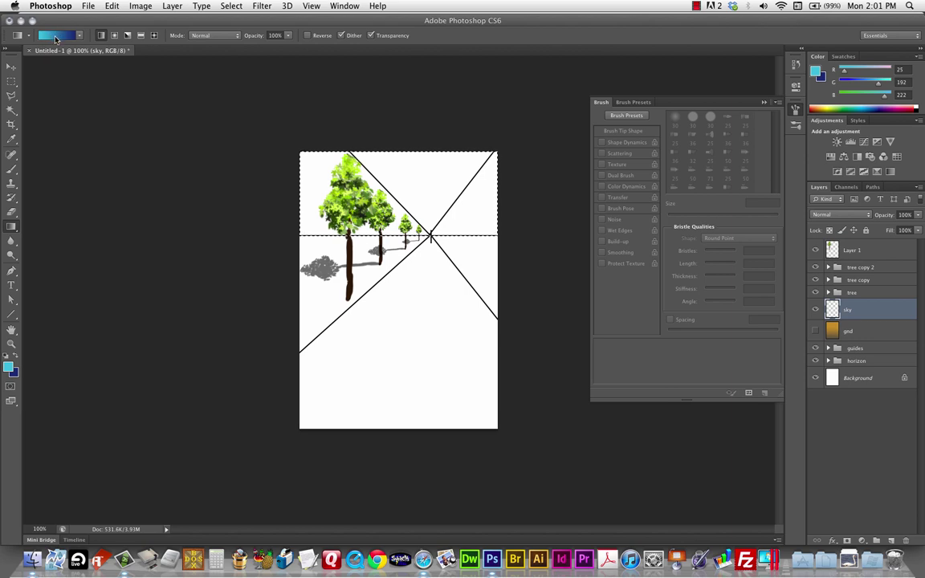
Edit the sky gradient by shifting the cyan stop inward and adding a pale cyan stop, #d1f5f5, at 0%
left_click(68, 35)
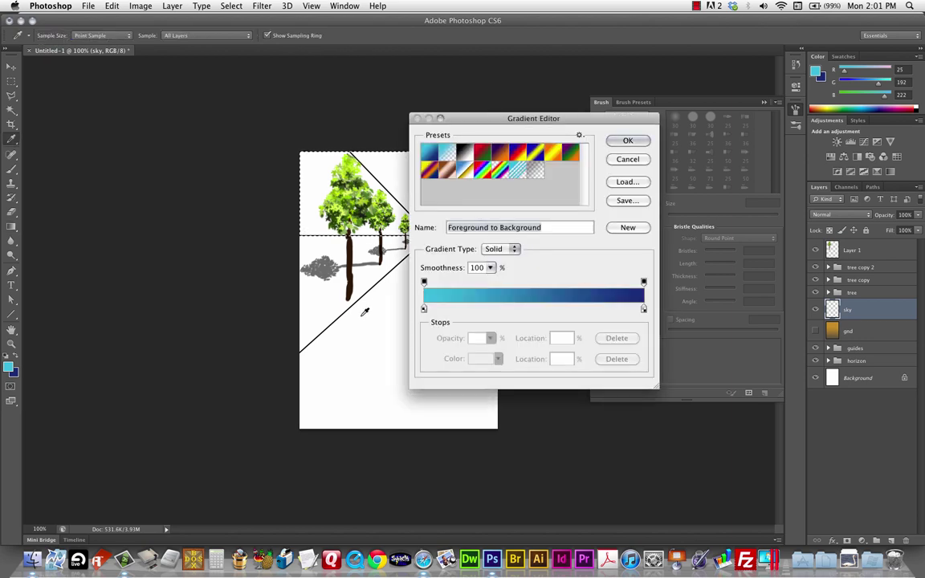
mouse_move(424, 311)
left_mouse_down()
mouse_move(455, 310)
mouse_move(424, 310)
left_mouse_up()
left_click(432, 310)
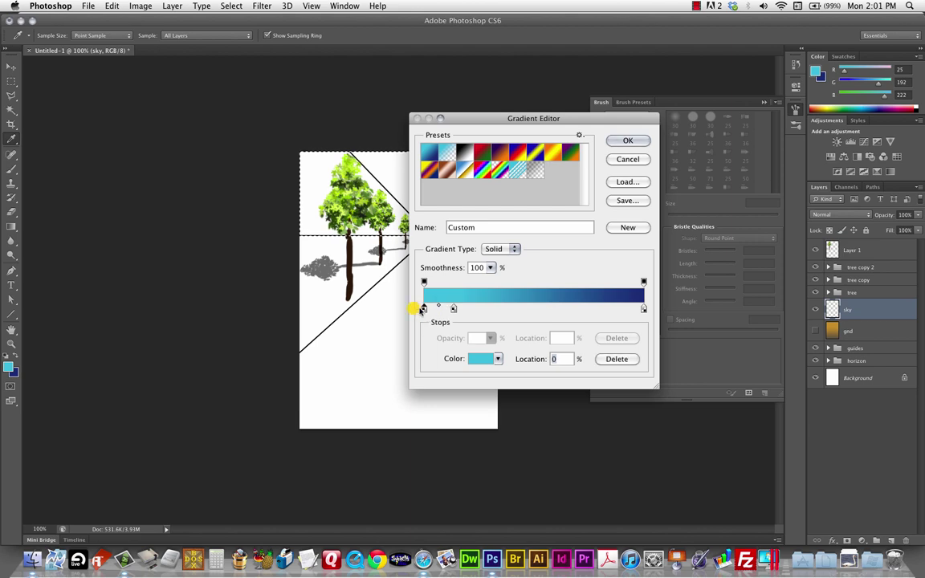
left_click(480, 359)
left_click_drag(623, 192, 612, 149)
left_click_drag(748, 206, 750, 207)
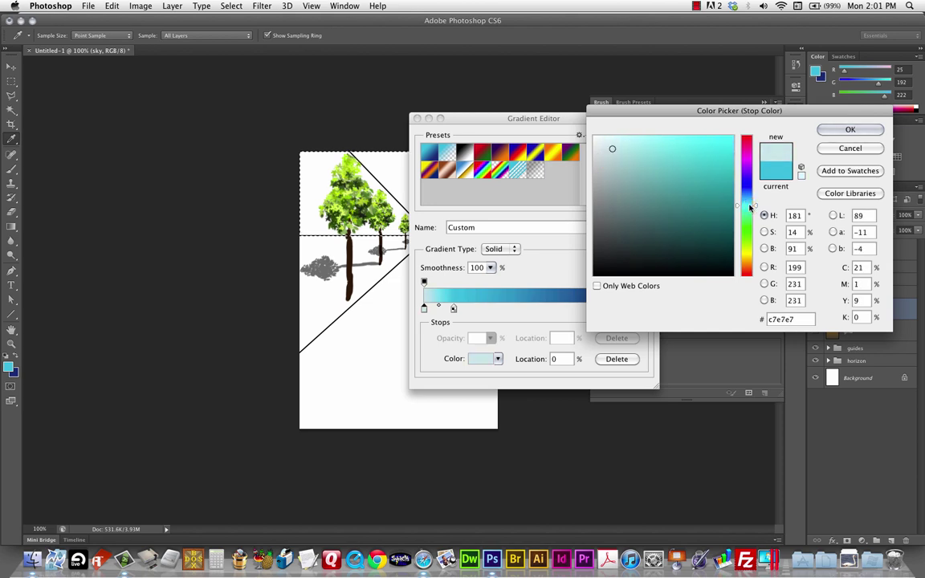
left_click(603, 143)
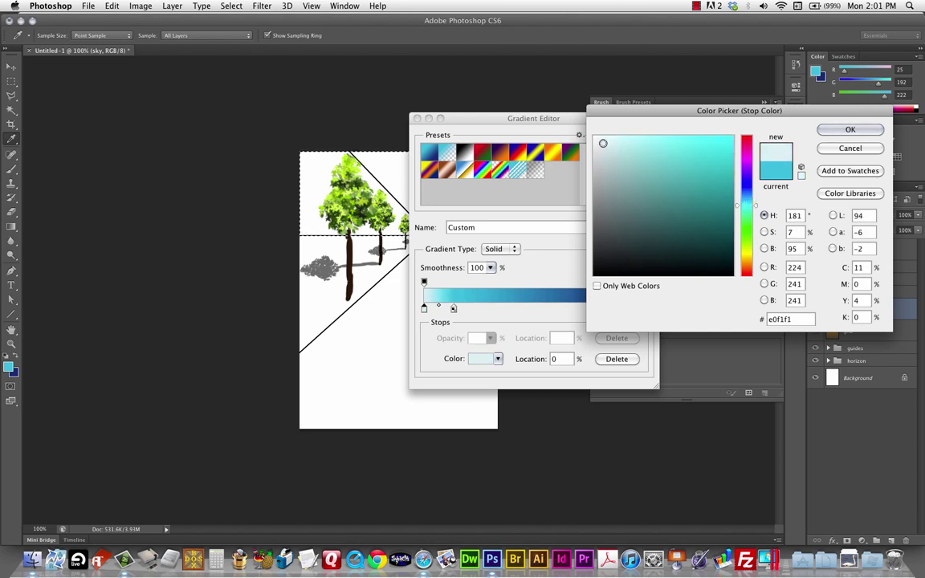
left_click_drag(603, 143, 614, 142)
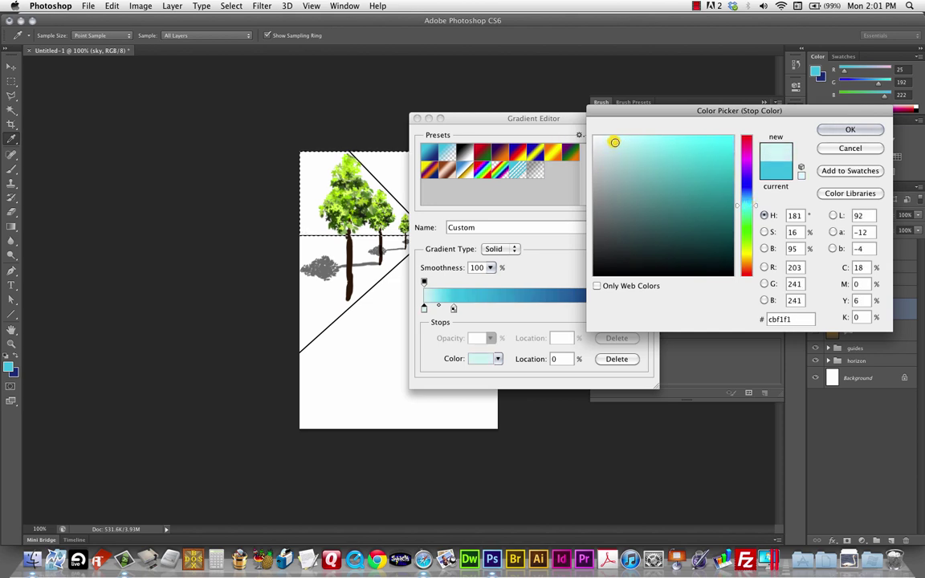
left_click(850, 130)
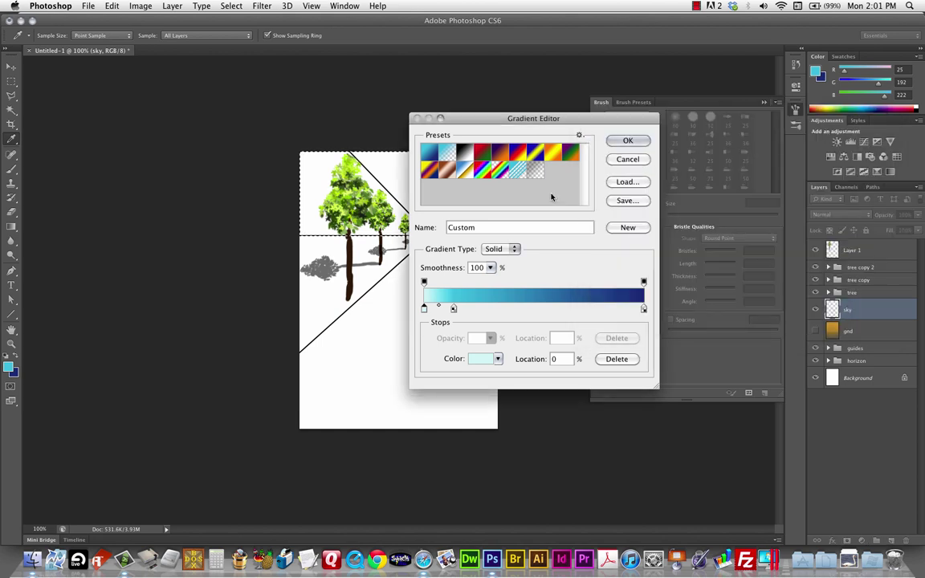
Move the gradient's cyan stop to 20% and recolor the 0% stop to light cyan #a6f0f1
left_click(467, 309)
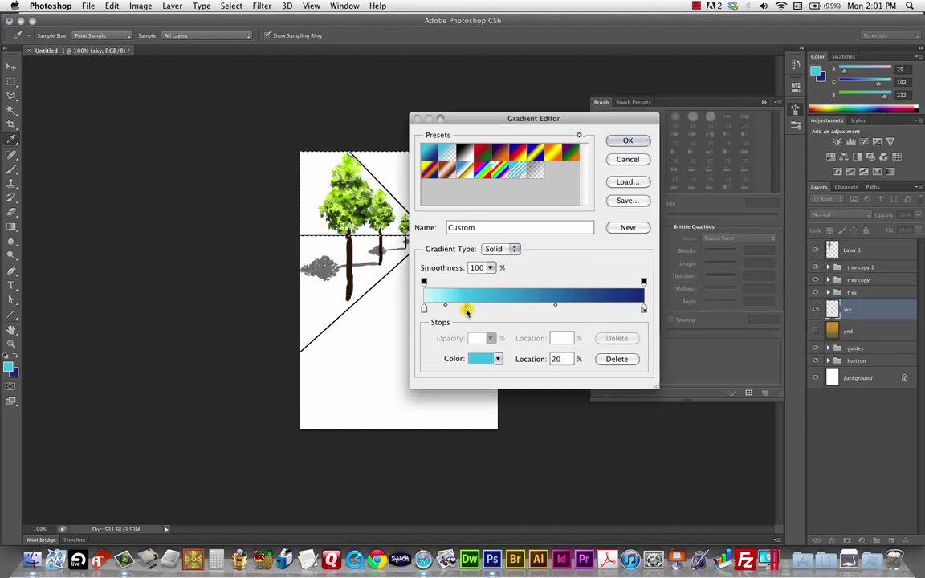
left_click(424, 310)
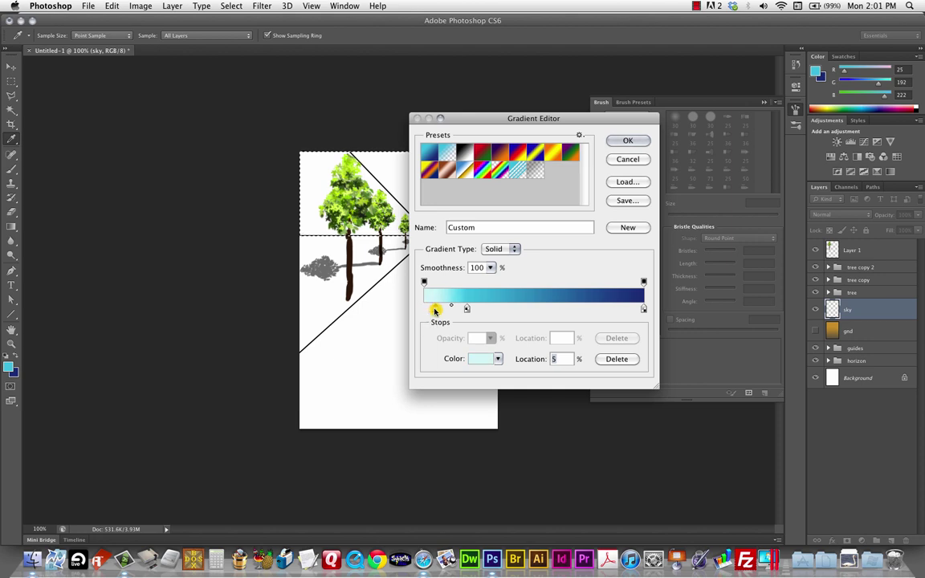
left_click(476, 359)
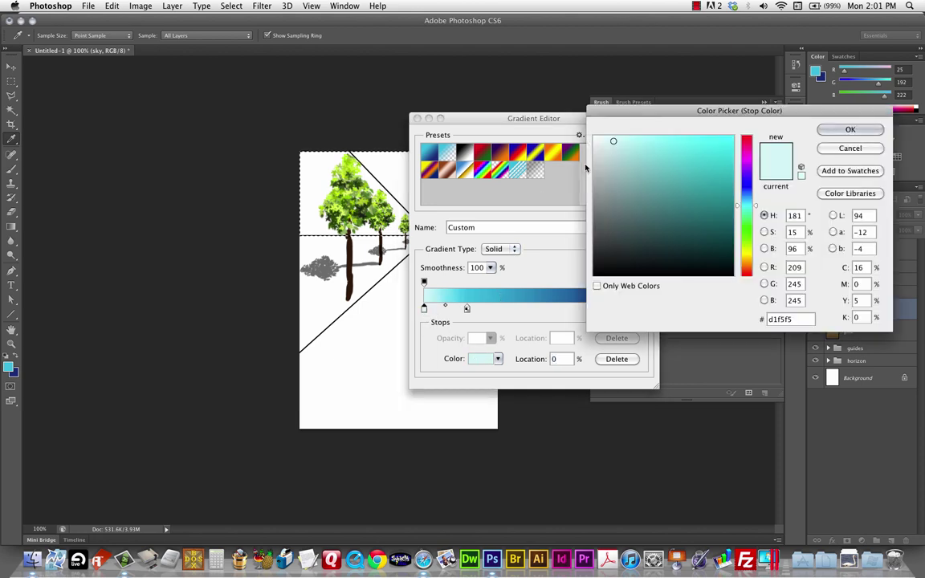
left_click_drag(628, 141, 636, 143)
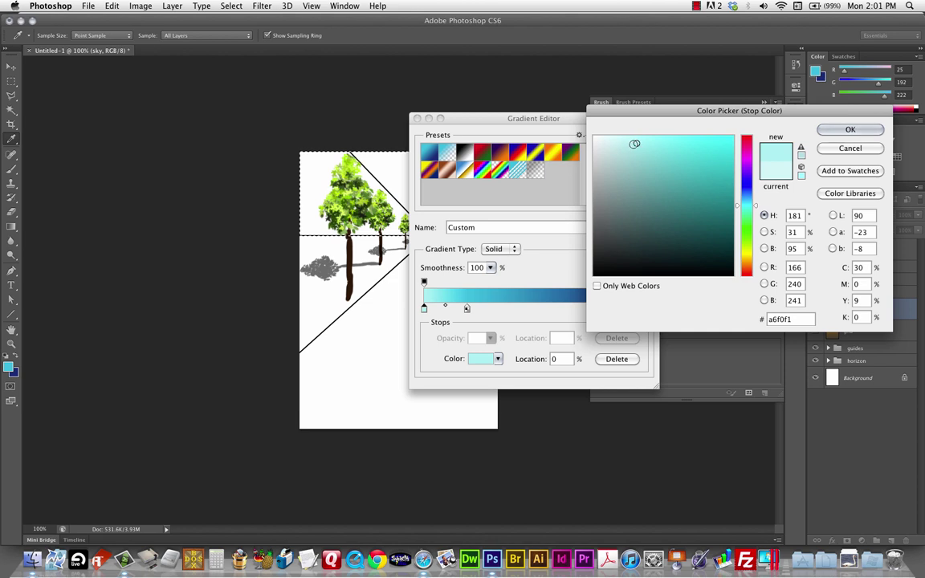
key("Return")
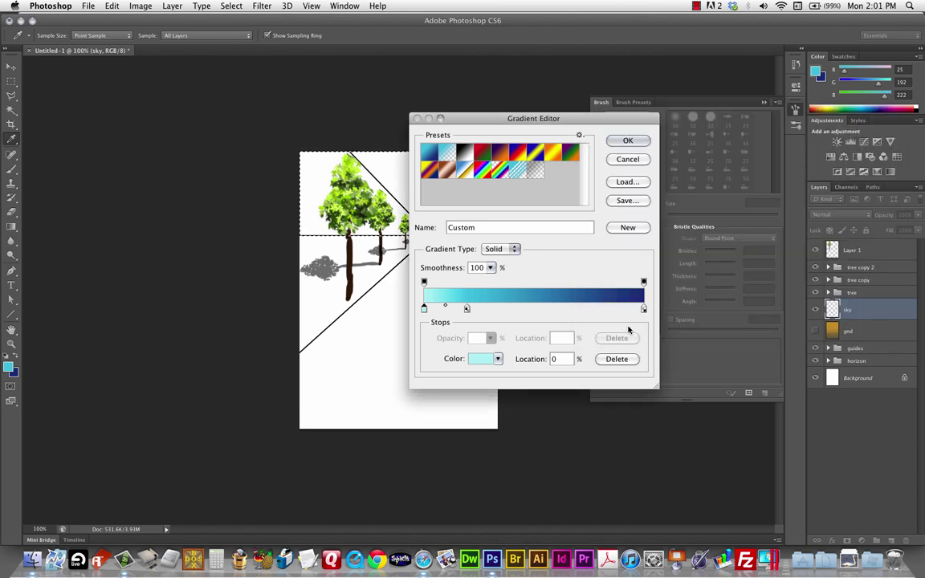
Try a darker navy end stop, #060f3c, at 100% with the dark blue stop at 81%, and remove it again
mouse_move(643, 309)
left_mouse_down()
mouse_move(594, 306)
mouse_move(644, 309)
left_mouse_up()
left_click(480, 359)
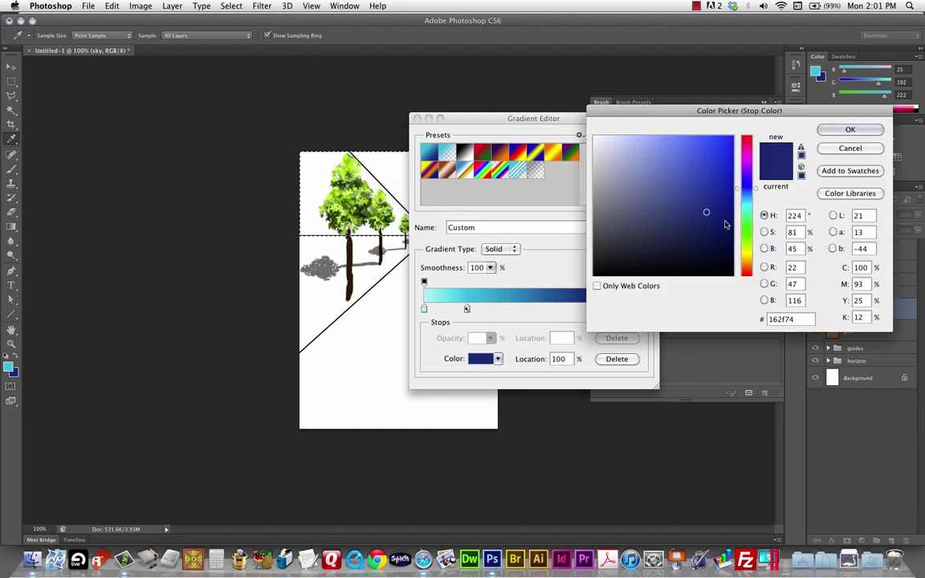
left_click(721, 242)
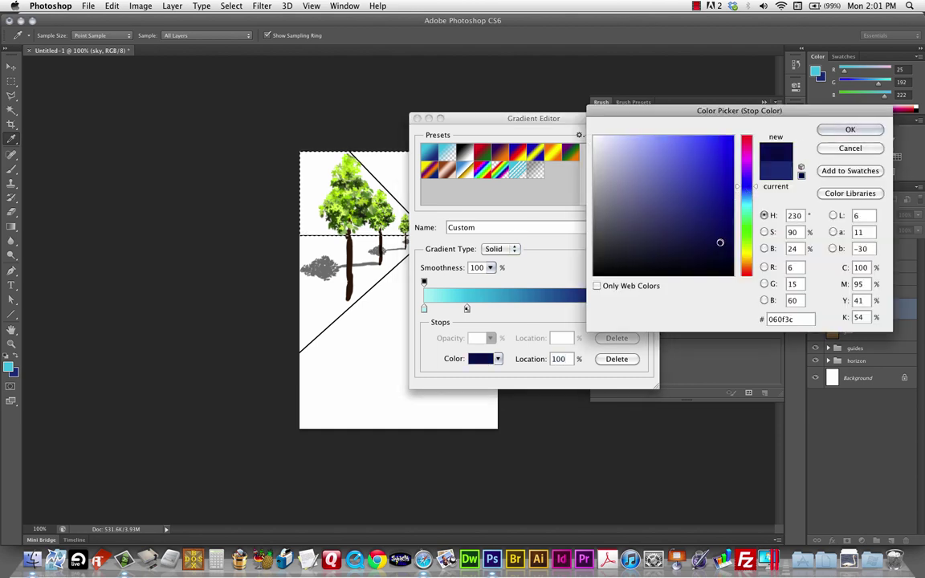
left_click(850, 129)
left_click(596, 310)
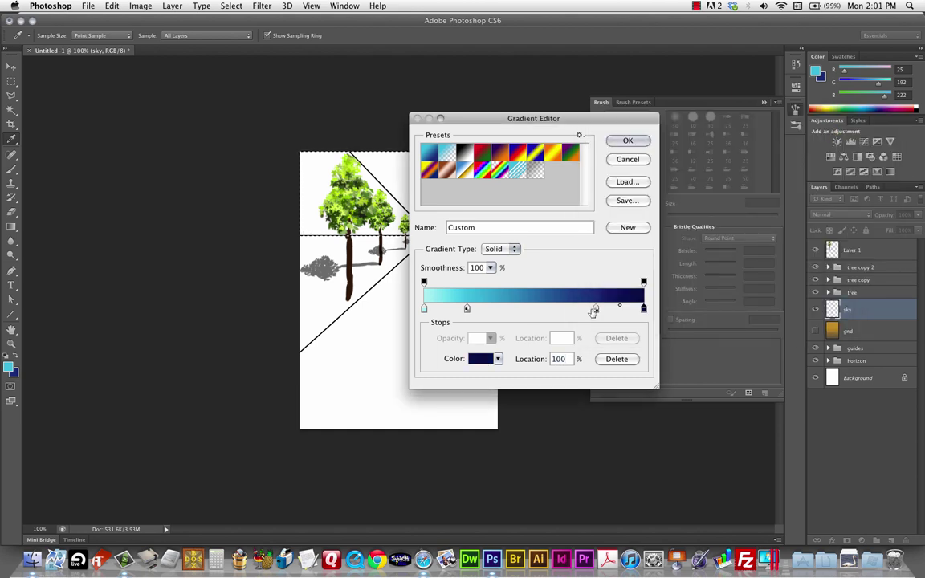
left_click_drag(599, 311, 603, 310)
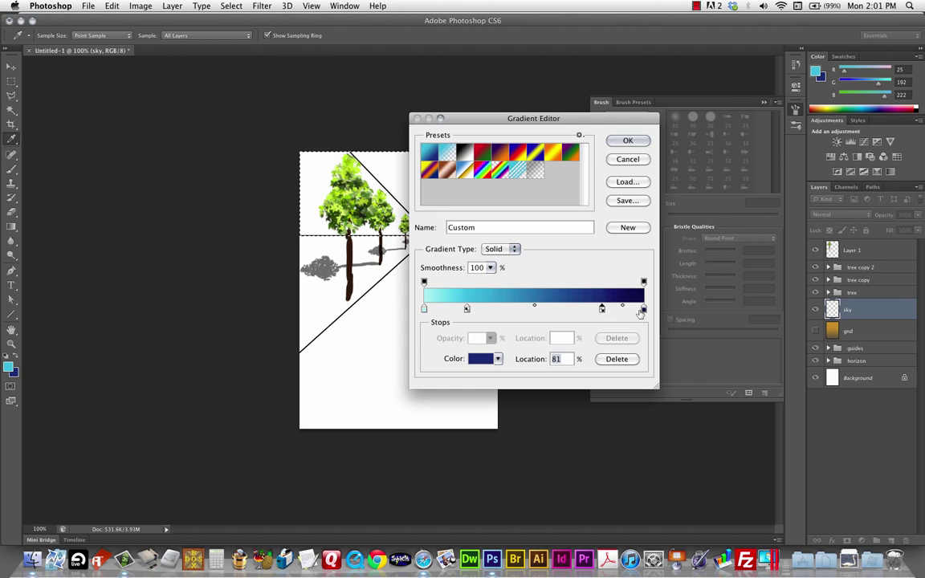
mouse_move(643, 311)
left_mouse_down()
mouse_move(639, 318)
mouse_move(644, 308)
left_mouse_up()
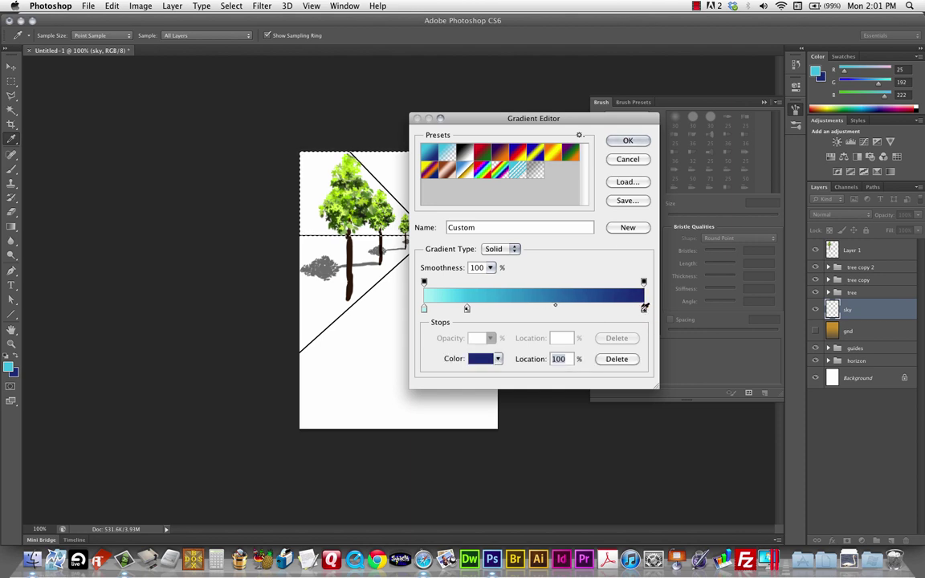
Accept the custom gradient and fill the sky selection with it from the canvas's upper edge down to the horizon
left_click(628, 141)
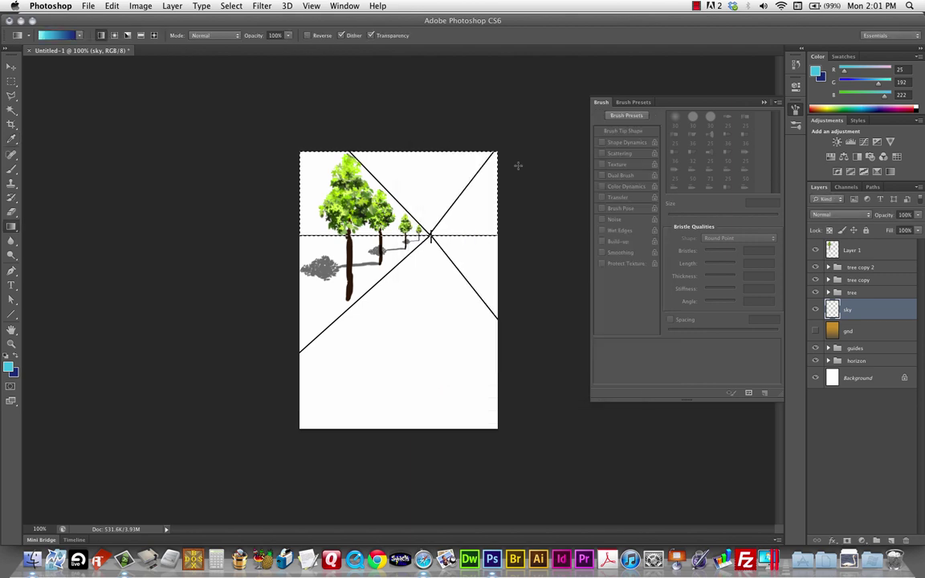
left_click_drag(424, 173, 424, 153)
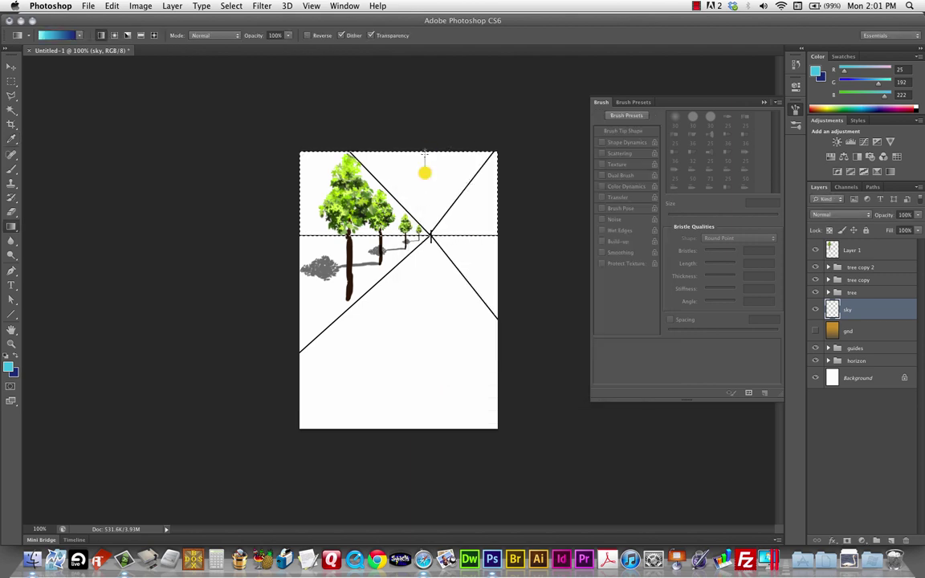
left_click_drag(427, 234, 426, 235)
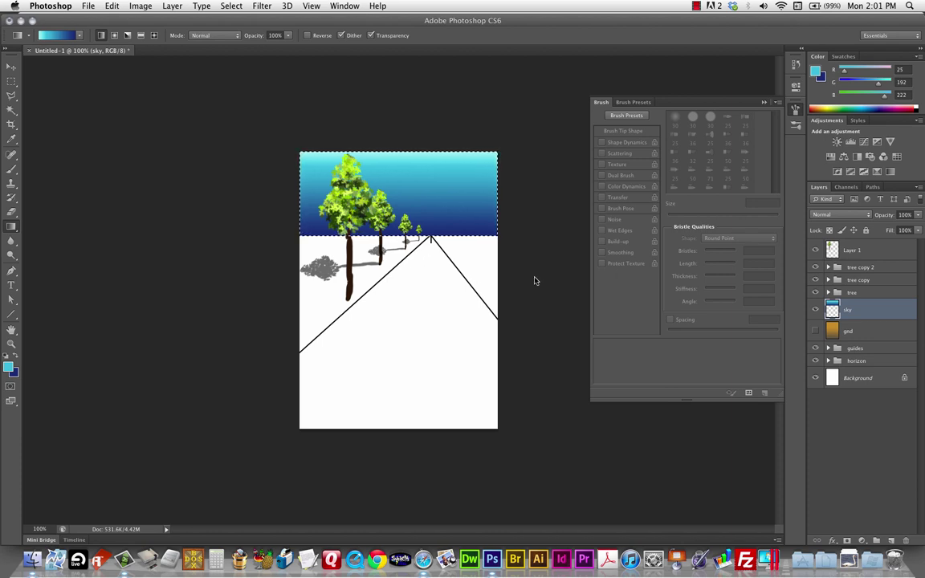
Show the gnd layer again and clear the sky selection
left_click(816, 331)
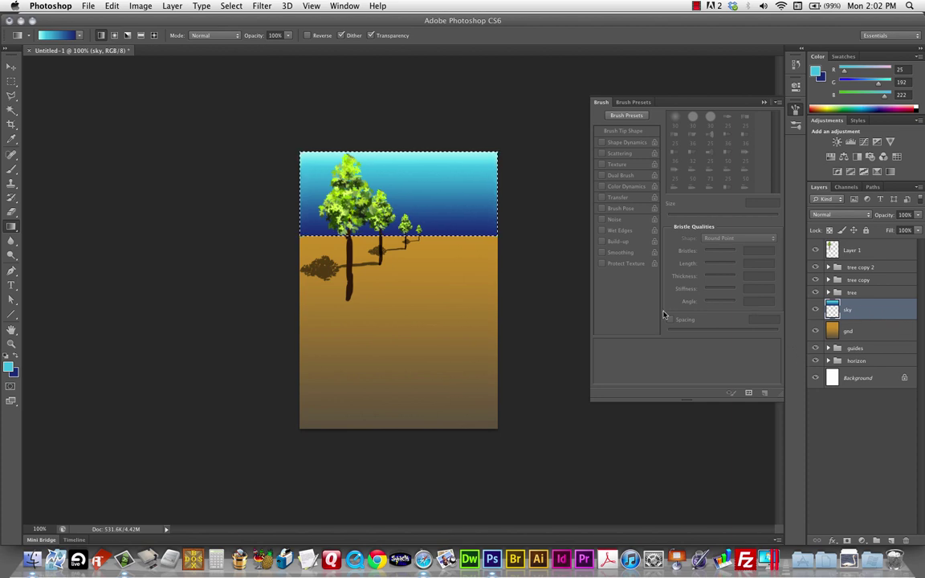
key("super+d")
Move the guides and horizon groups together to the top of the layer stack, above Layer 1
left_click(873, 351)
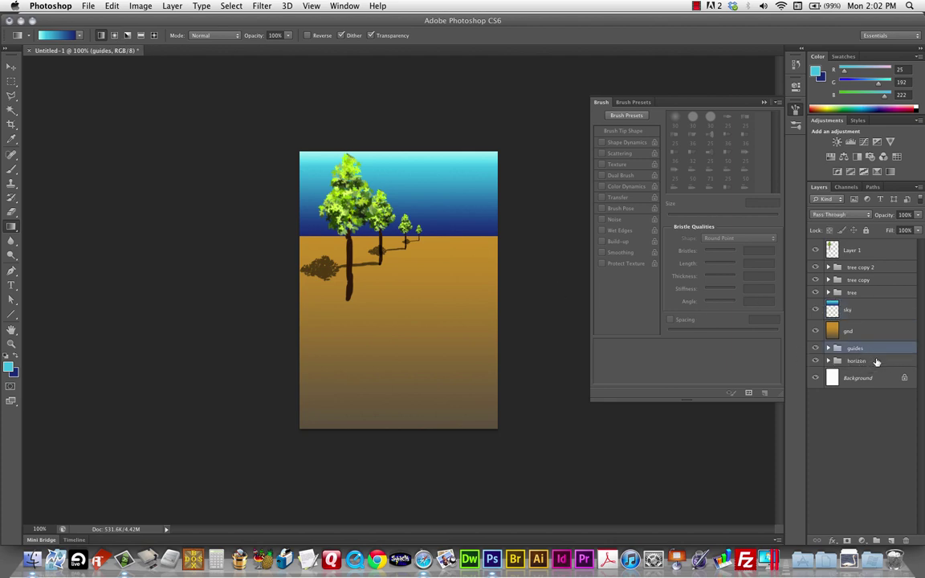
left_click(877, 363, "shift")
left_click_drag(853, 350, 859, 242)
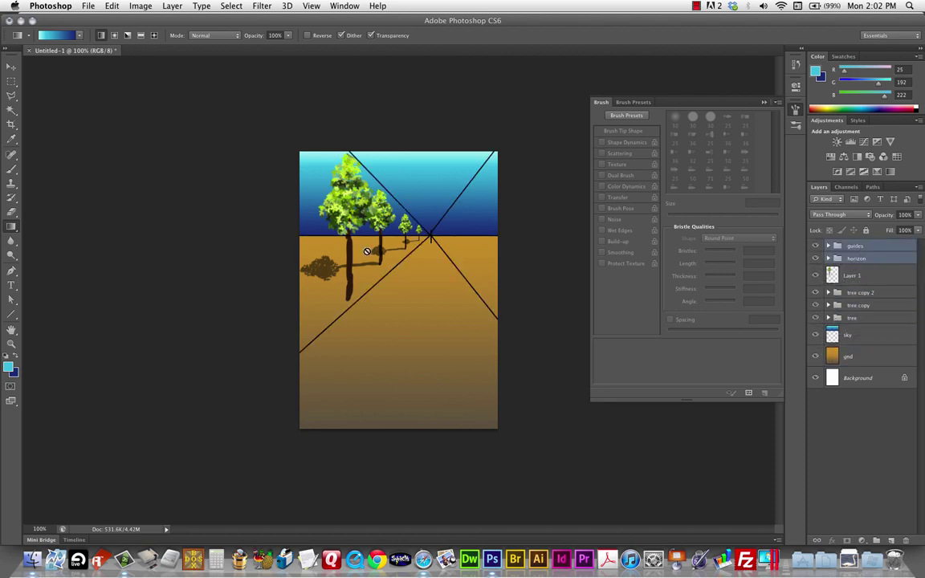
Add a new layer directly above the gnd layer and name it road
left_click(868, 356)
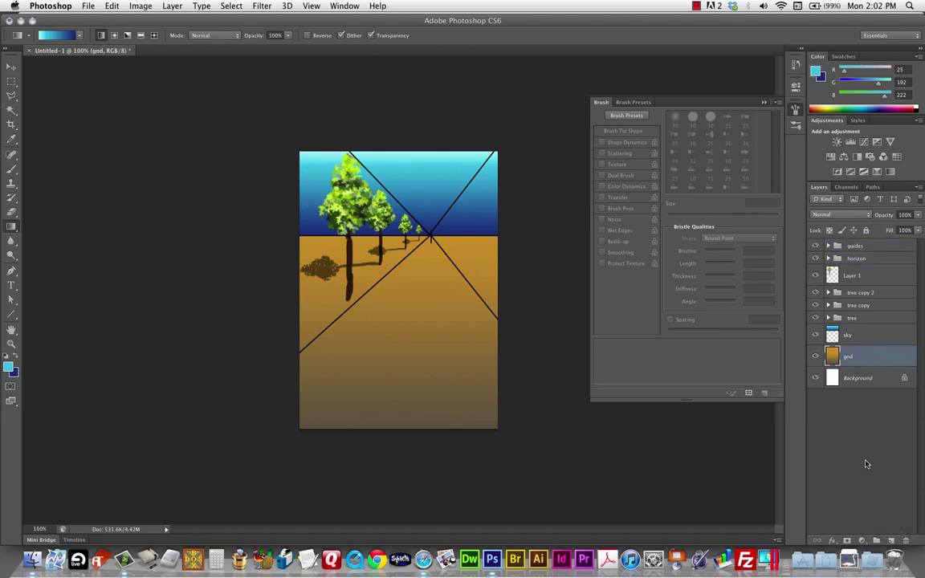
key("alt+shift+super+n")
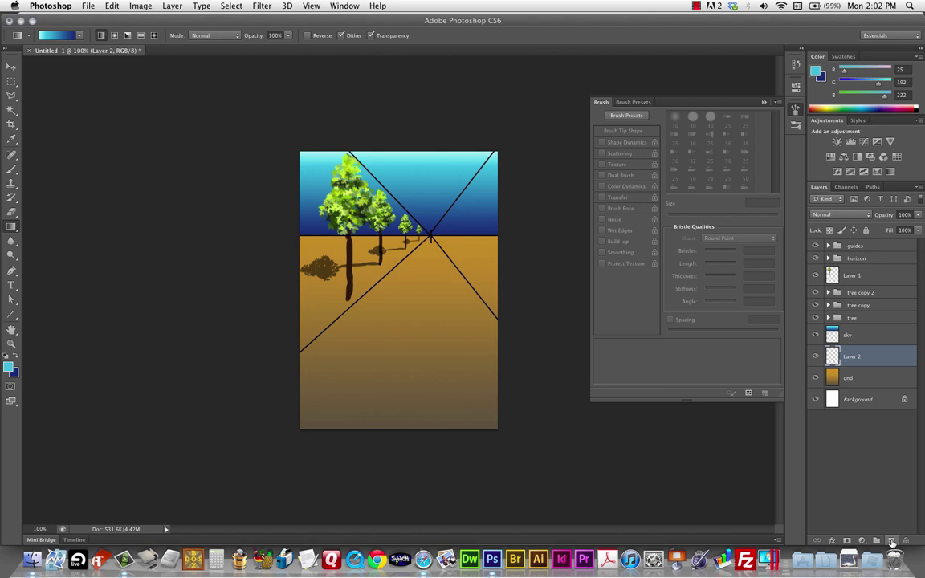
double_click(850, 356)
type("d")
key("Return")
Choose the Brush tool and set the foreground color to neutral gray #a1a1a1
left_click(10, 167)
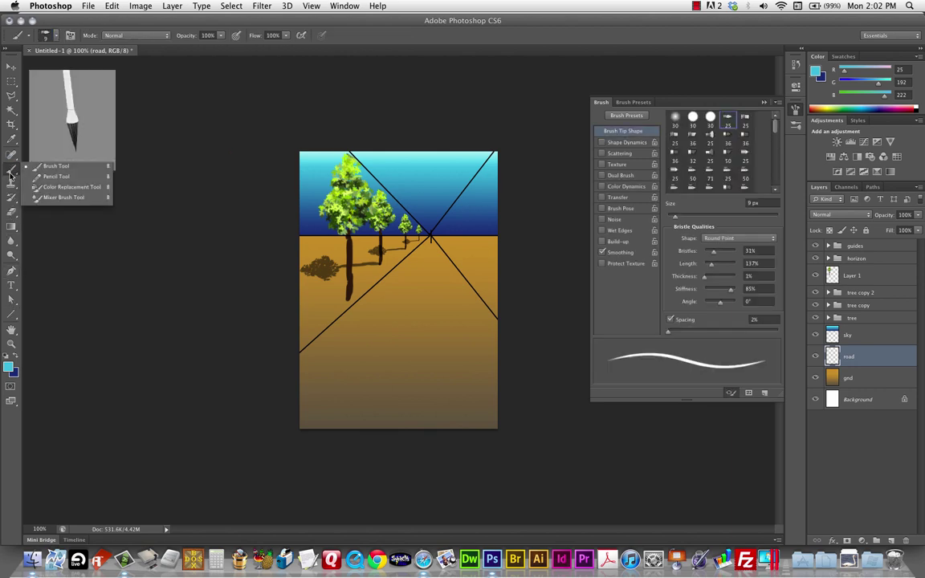
left_click(9, 157)
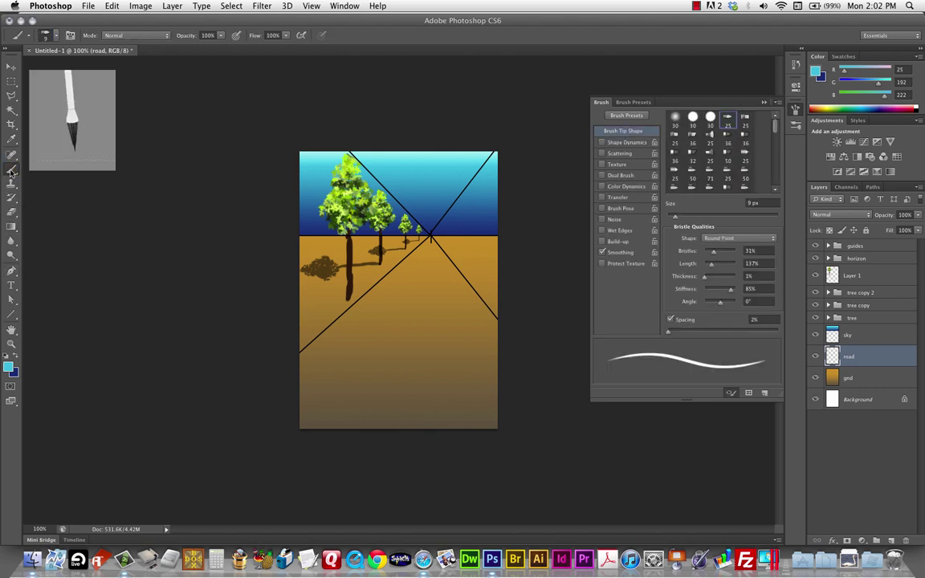
left_click(9, 367)
left_click_drag(655, 211, 585, 185)
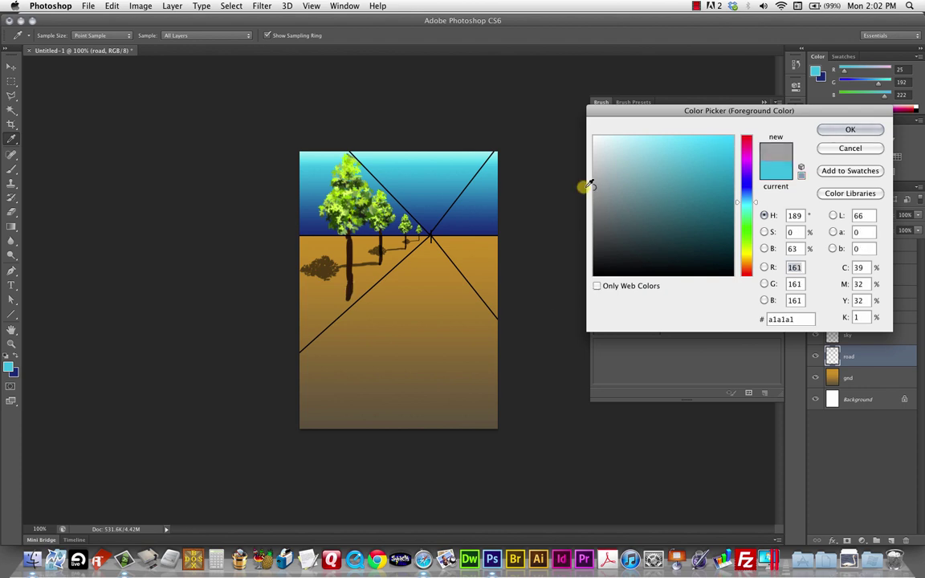
left_click(850, 129)
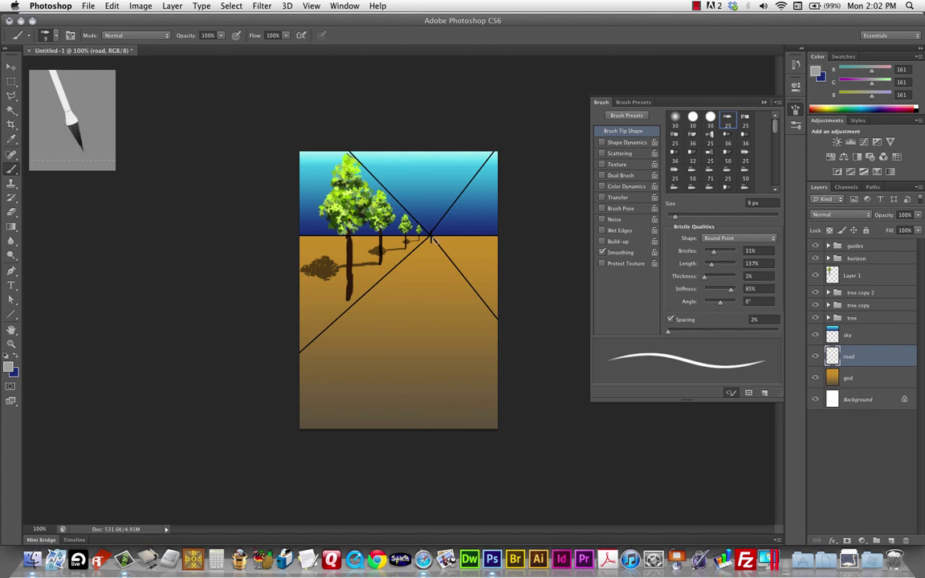
Paint two straight gray road edges from the vanishing point along the lower guides to the canvas sides, and check them with the road layer isolated
left_click(297, 358, "shift")
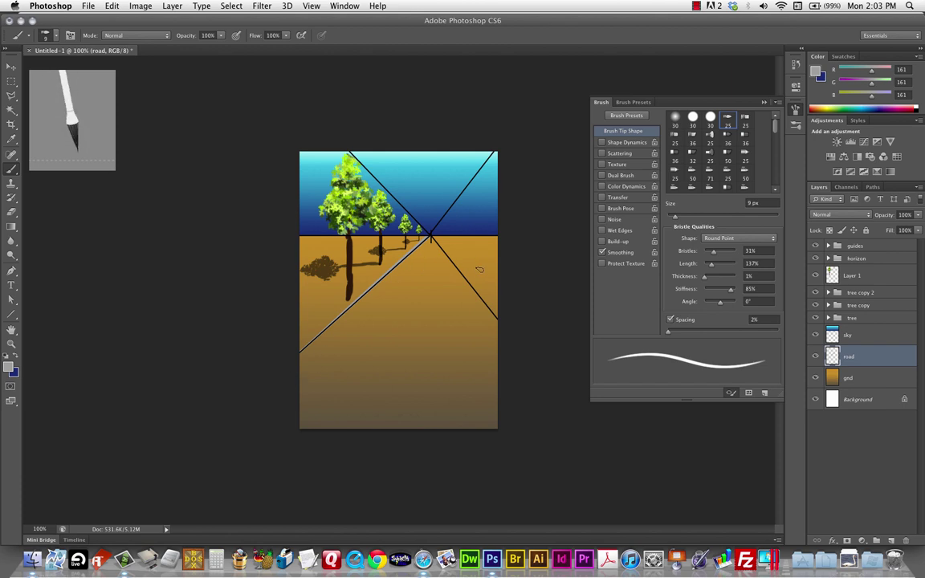
left_click(432, 239)
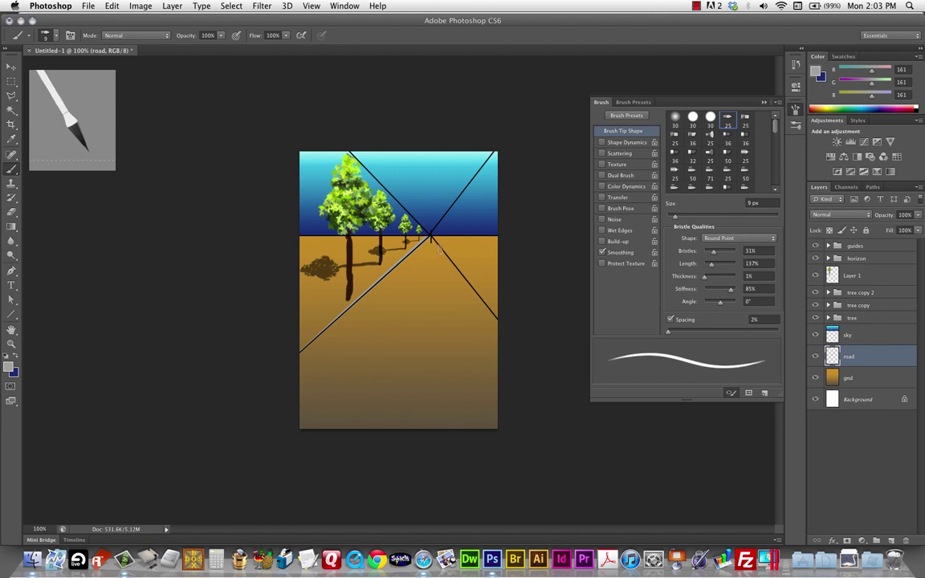
left_click(502, 325)
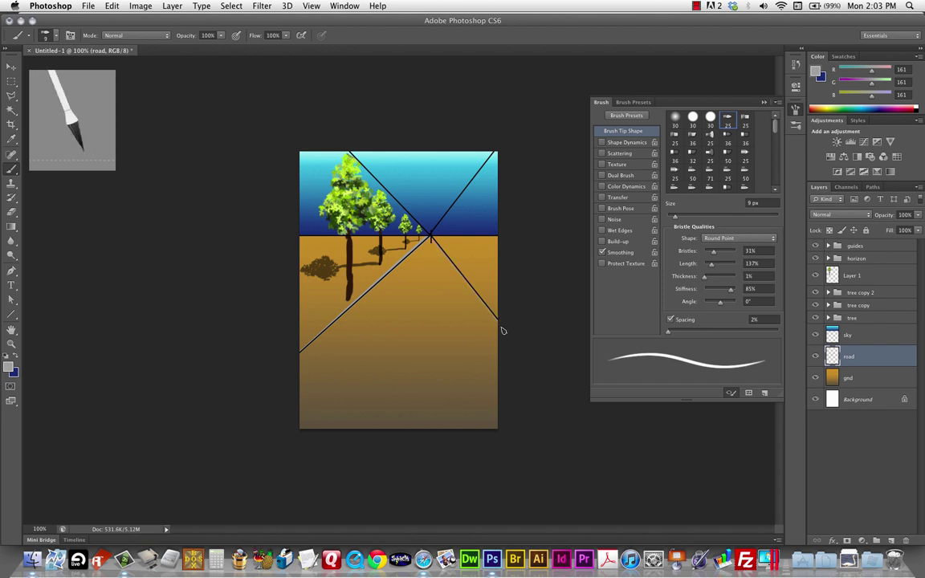
left_click(816, 357, "alt")
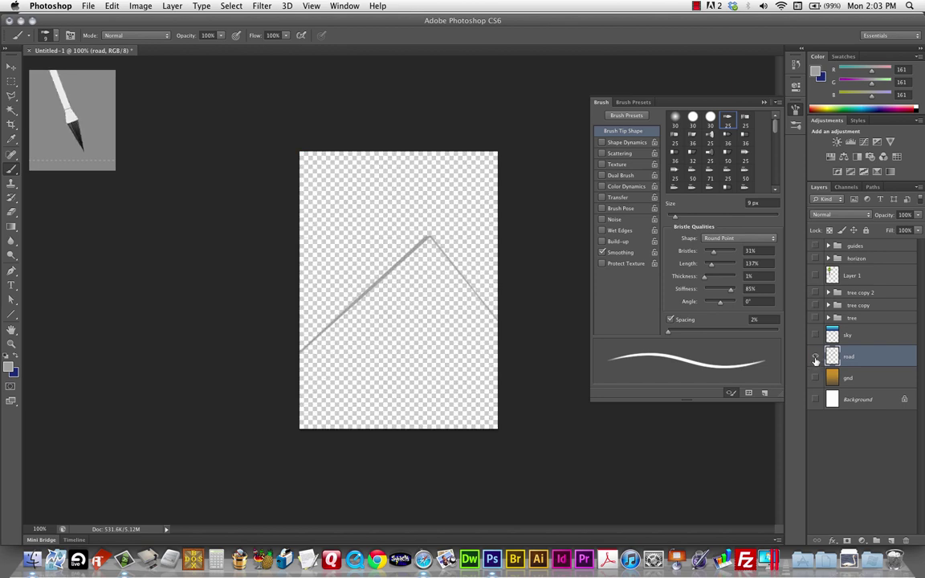
left_click(816, 358, "alt")
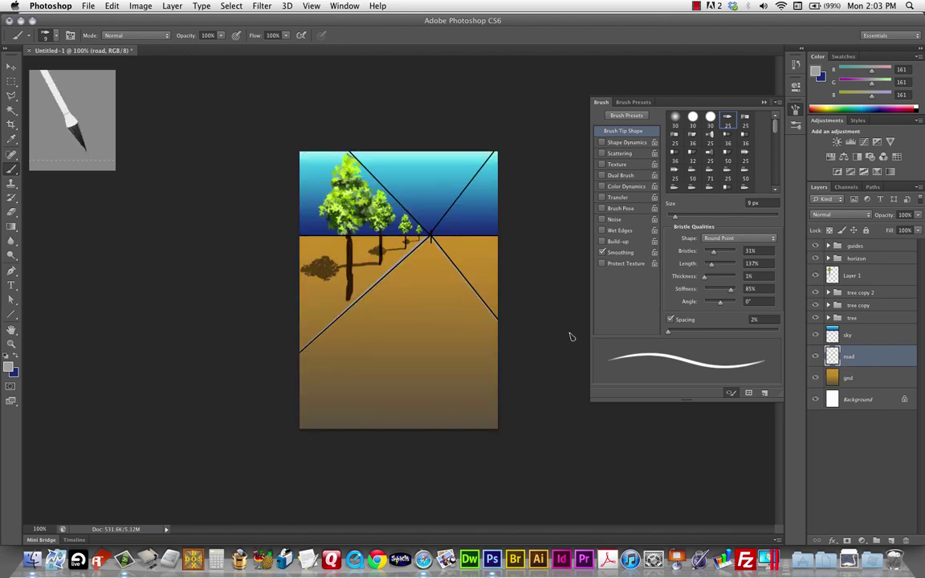
Try to fill the area between the road edges with gray using the Paint Bucket, and undo the fill
key("g")
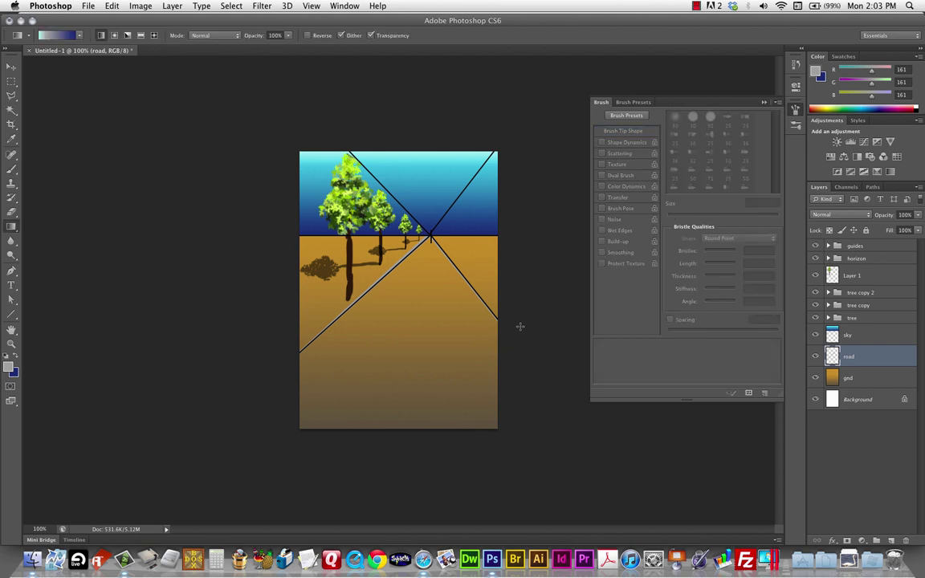
key("shift+g")
left_click(423, 322)
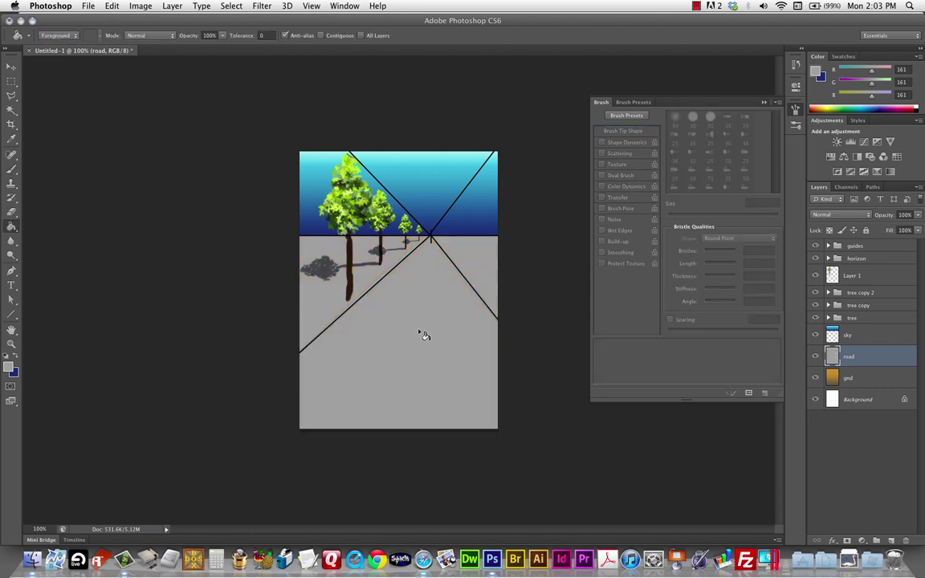
key("super+z")
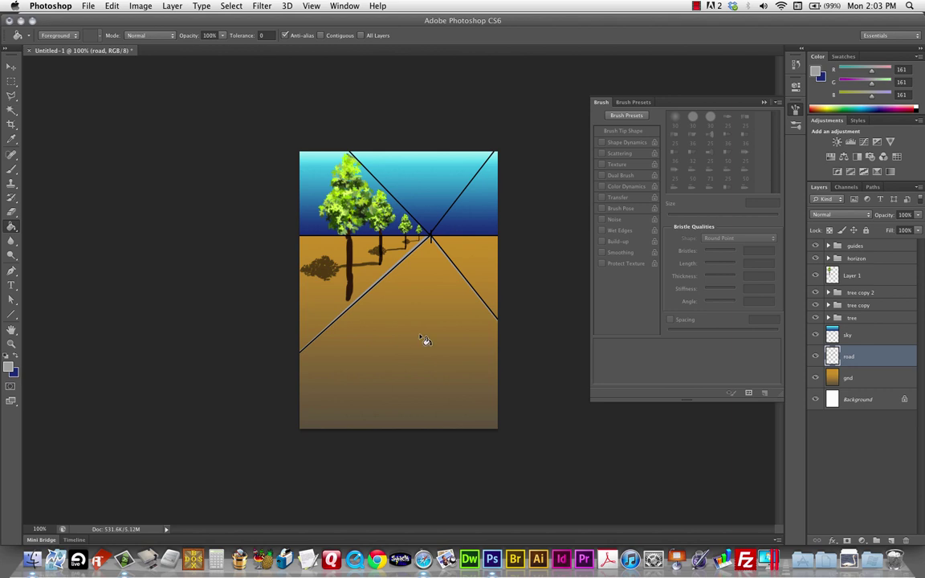
Try extending the edge ends on the isolated road layer and bucket-filling between them, undo this, and show all layers again
left_click(815, 356, "alt")
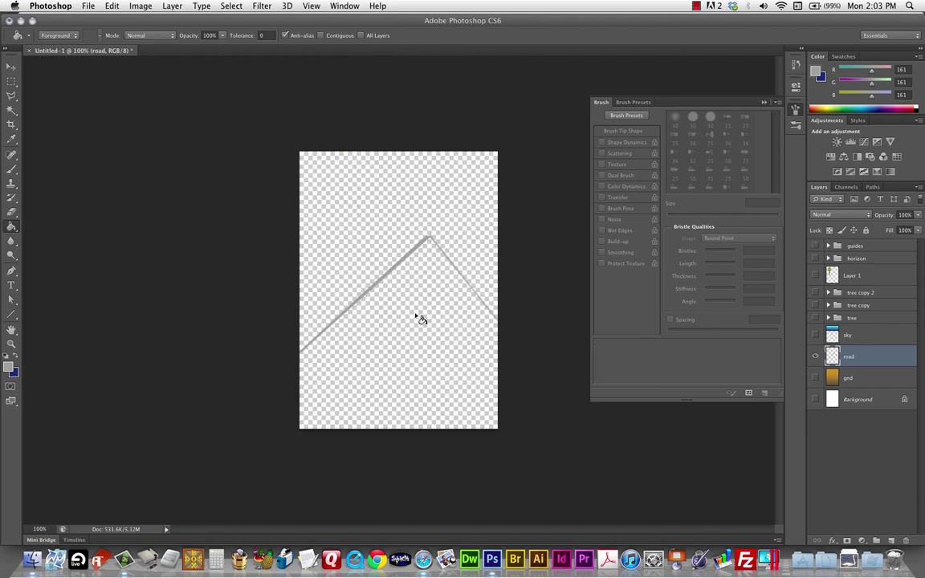
key("b")
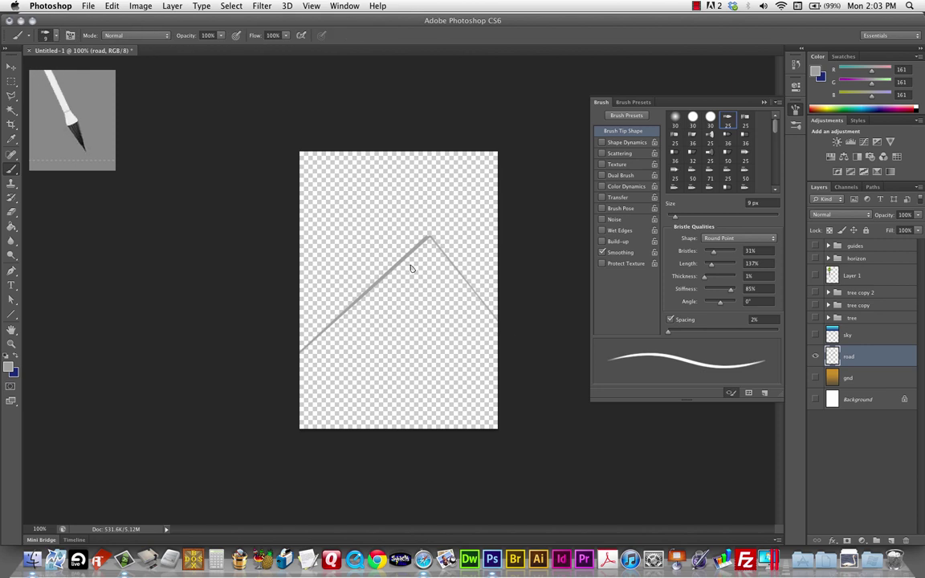
left_click(495, 320)
key("g")
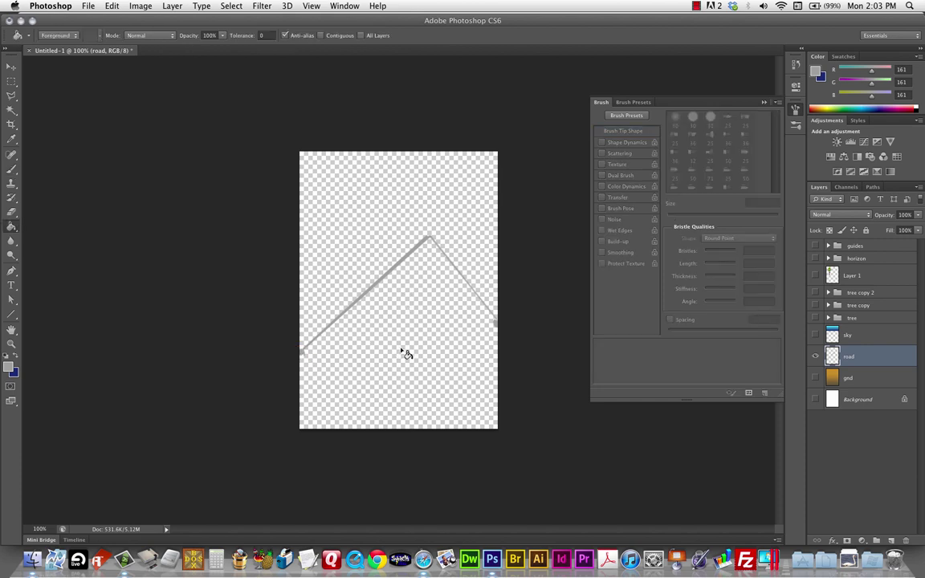
left_click(406, 361)
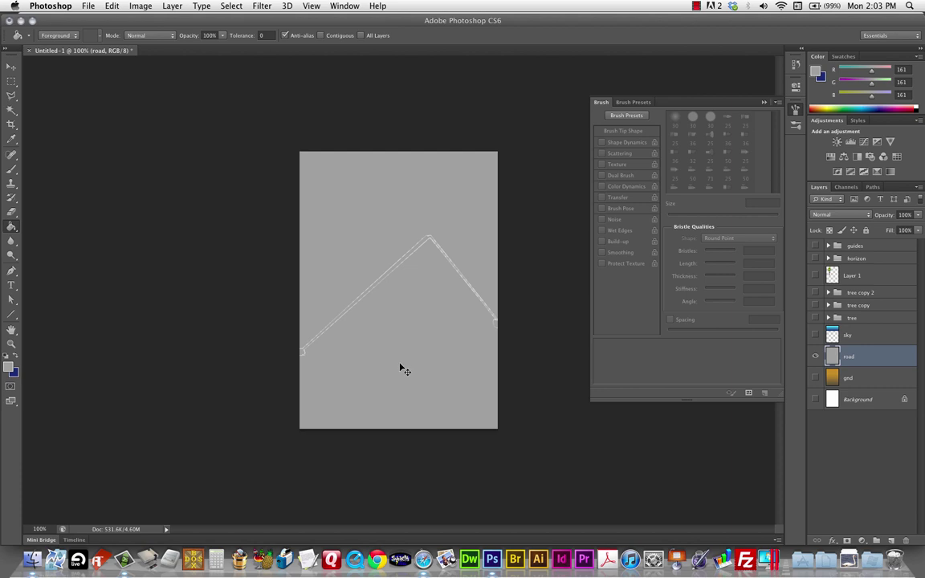
key("super+z")
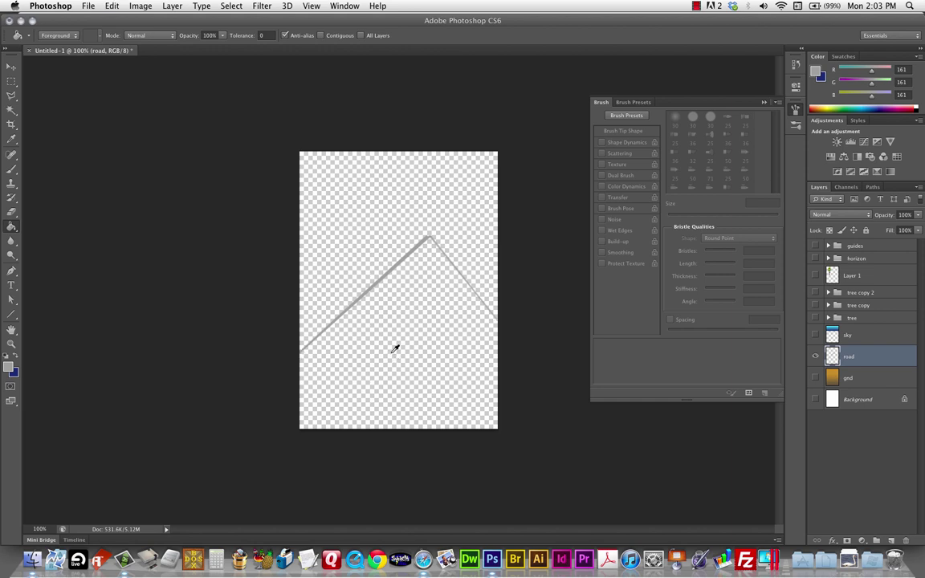
left_click(817, 357, "alt")
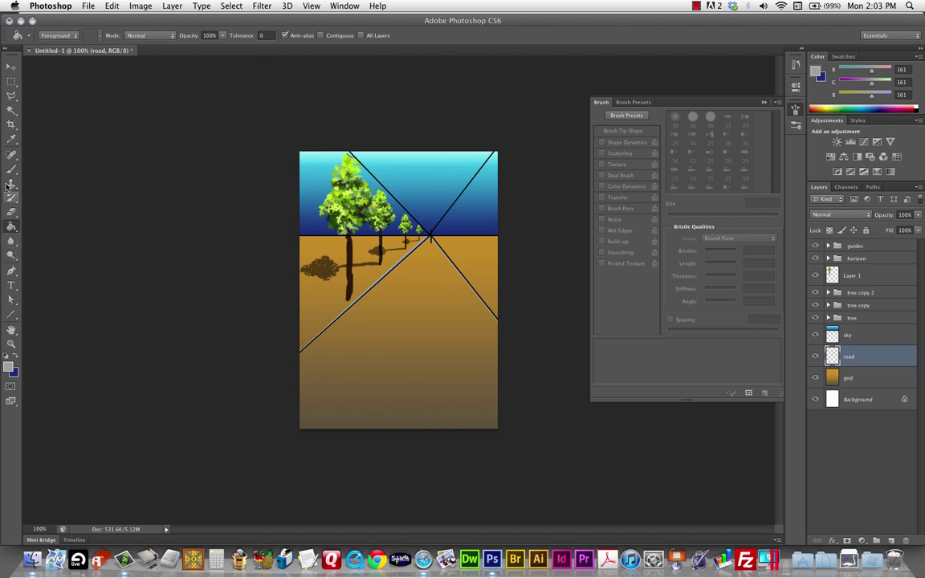
Select the road area with the Polygonal Lasso, from the vanishing point along both lower guides and around the canvas's lower corners
left_click(11, 97)
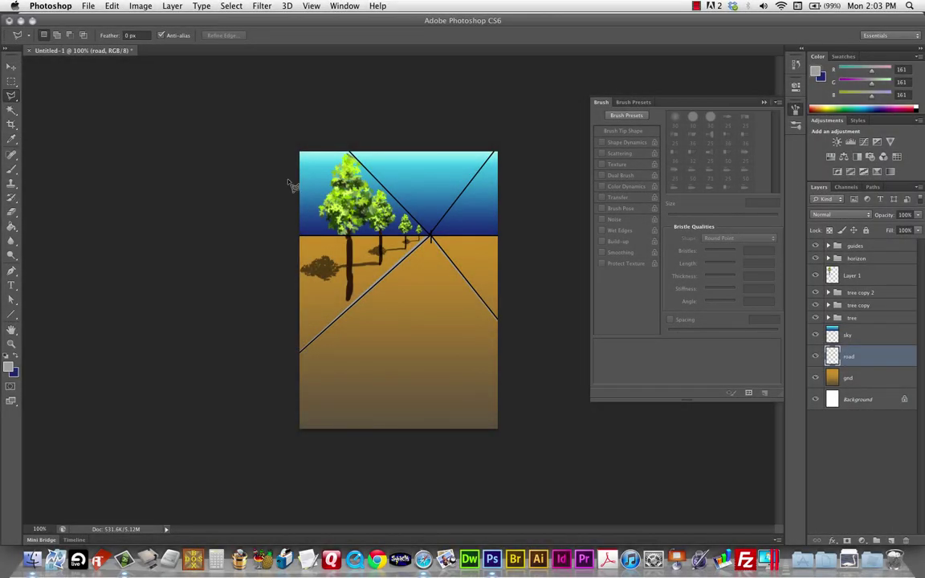
left_click(432, 236)
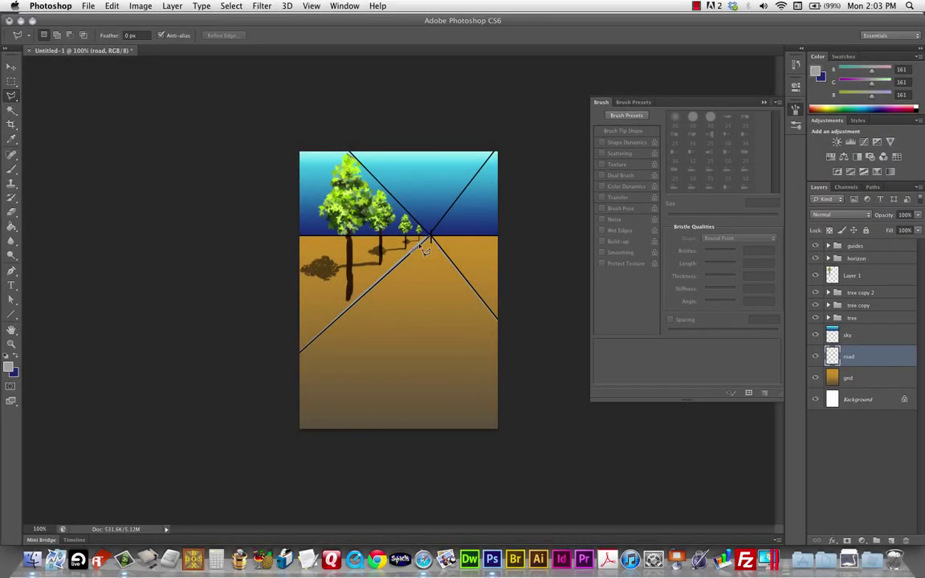
left_click(293, 360)
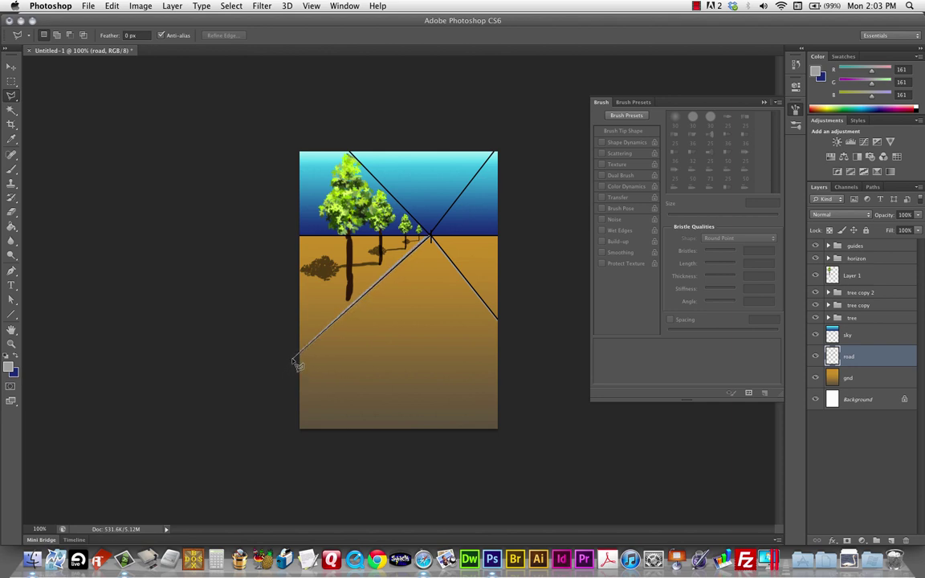
left_click(293, 439)
left_click(510, 439)
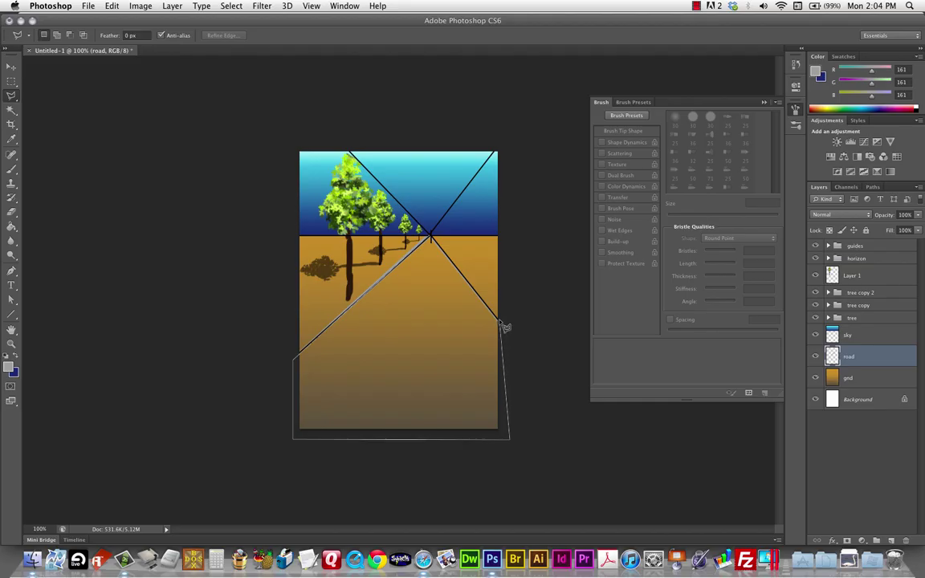
left_click(498, 320)
double_click(433, 239)
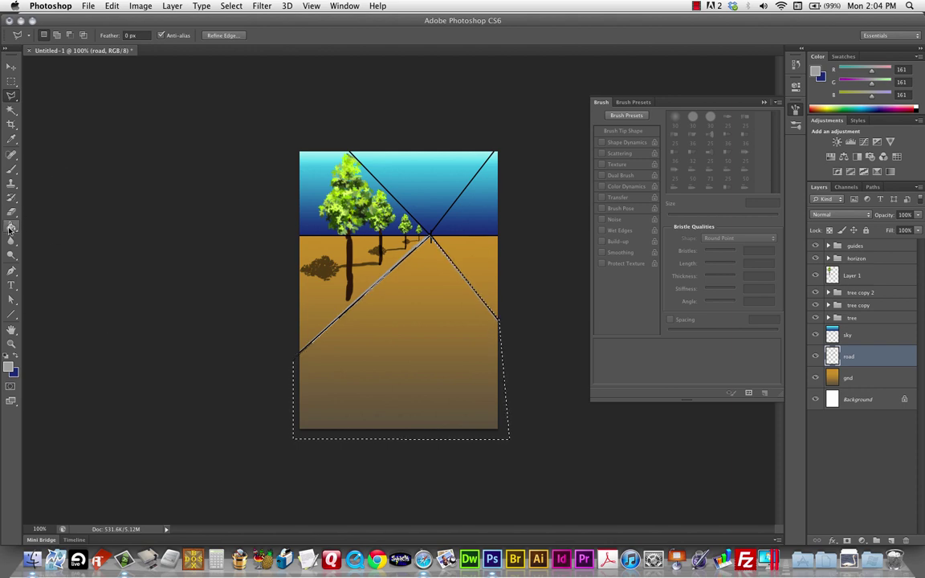
Fill the road selection with the gray foreground color in Normal mode at 100% opacity
key("super+w")
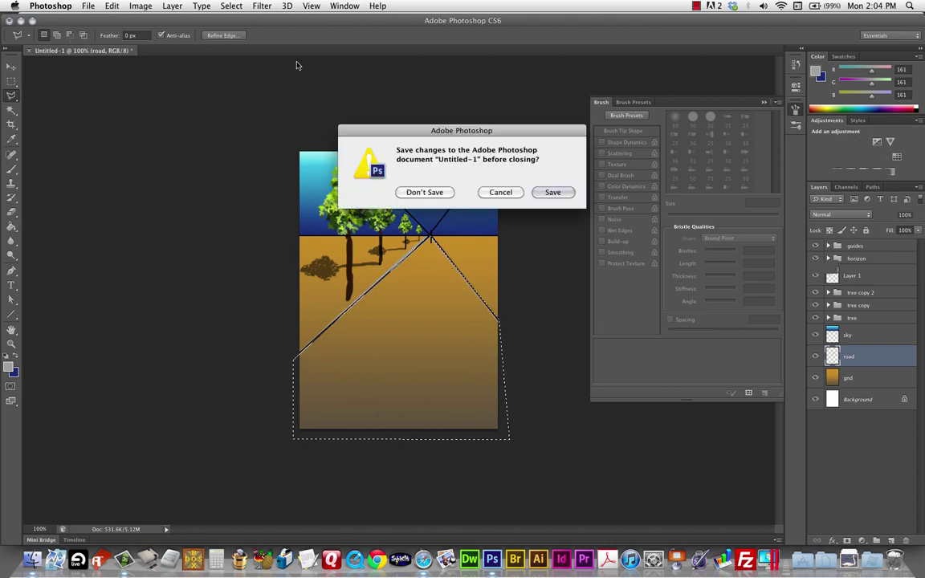
left_click(514, 197)
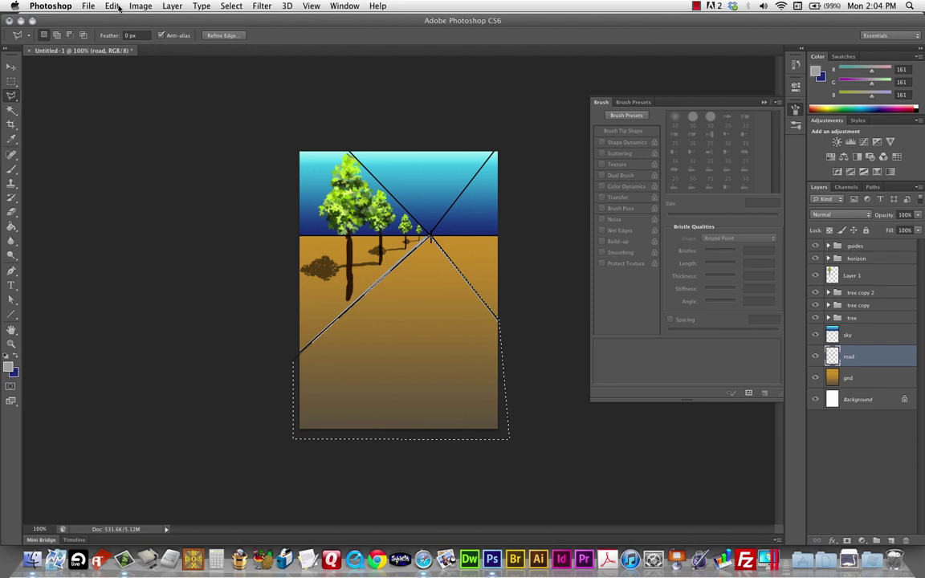
left_click(112, 6)
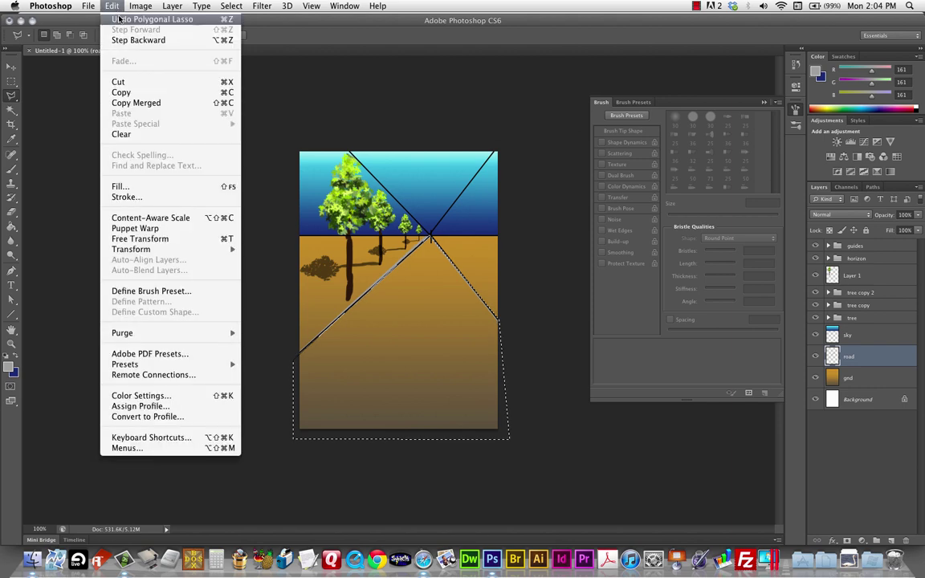
left_click(121, 186)
left_click(405, 182)
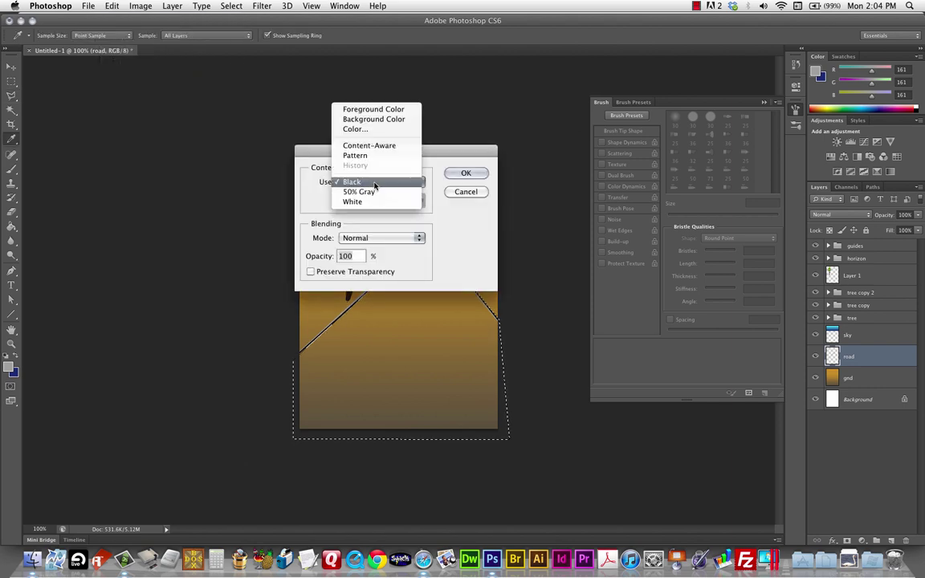
left_click(396, 110)
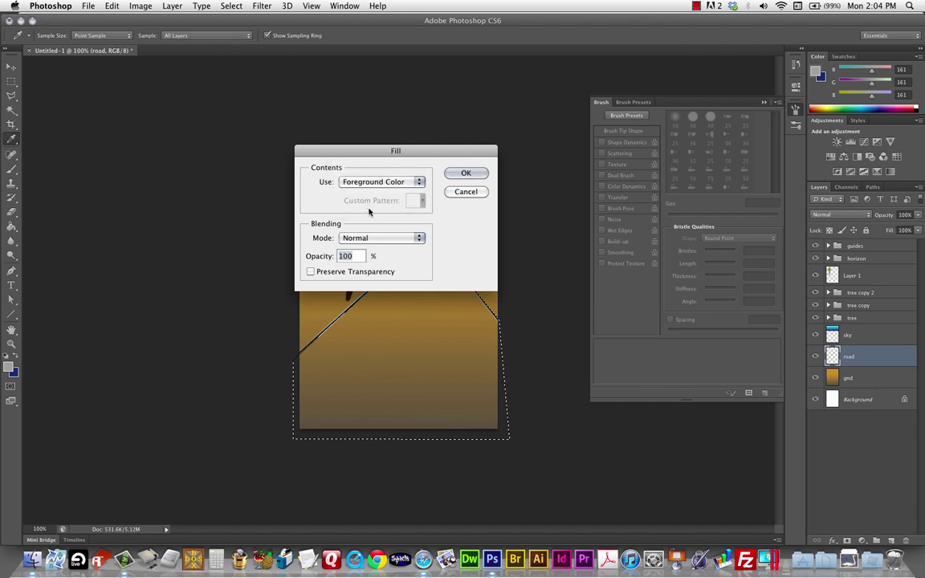
left_click(466, 173)
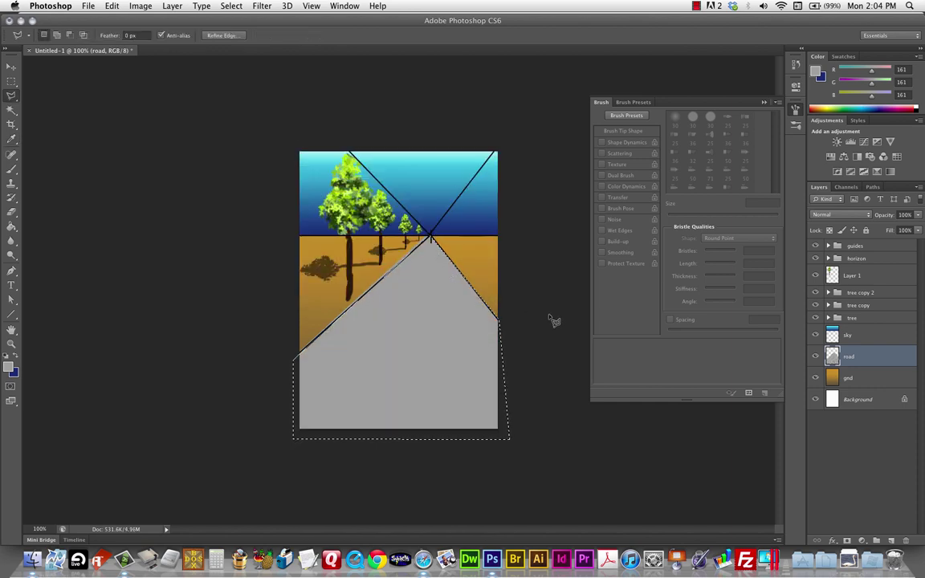
Clear the road selection and switch to the Brush tool
key("super+d")
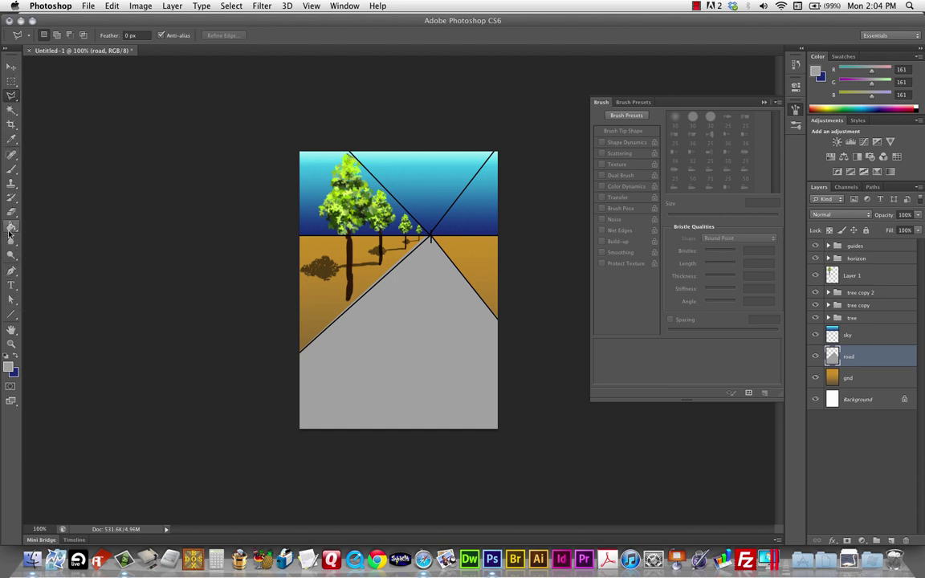
left_click(11, 169)
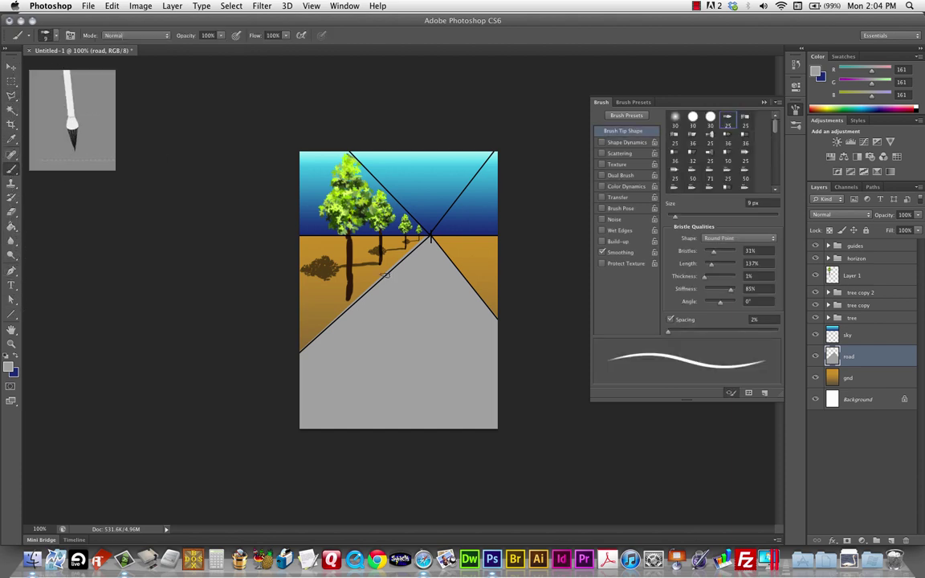
Set the foreground color to a golden yellow, about RGB 229, 191, 13
left_click(9, 367)
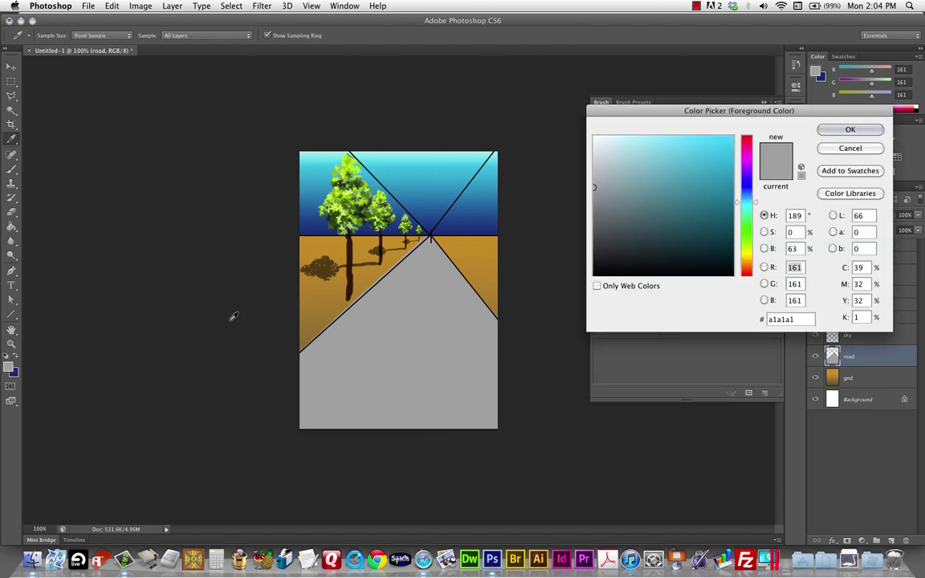
left_click(746, 249)
left_click(718, 154)
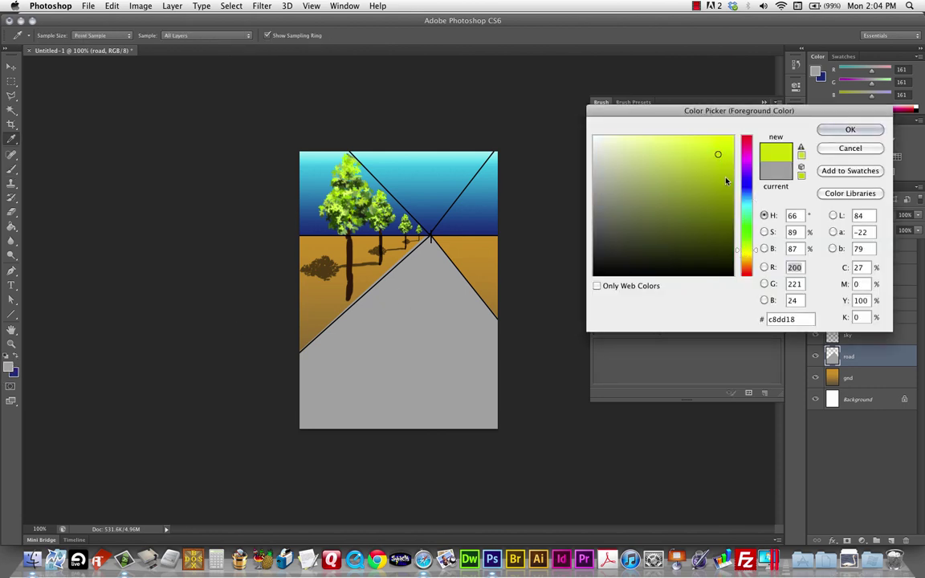
left_click(747, 257)
left_click(724, 149)
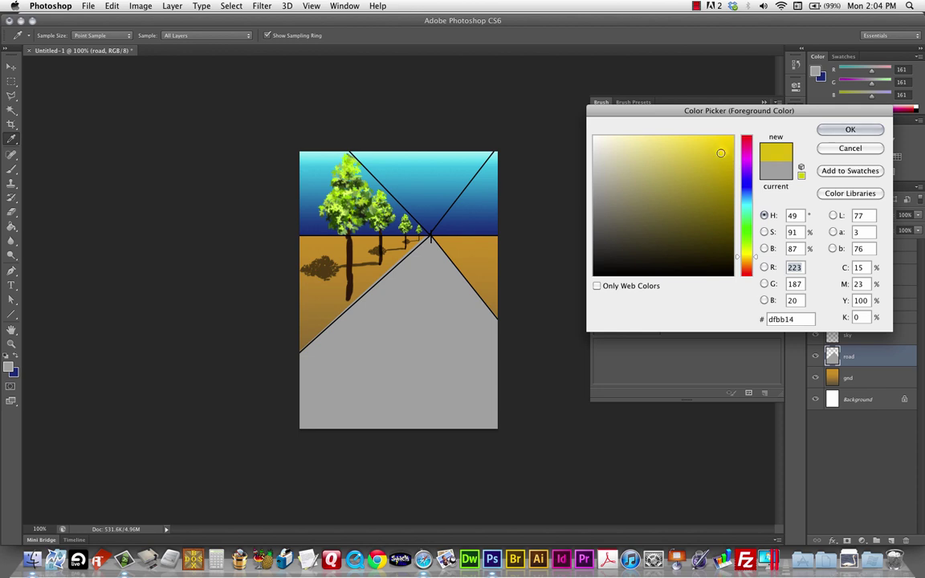
left_click(851, 130)
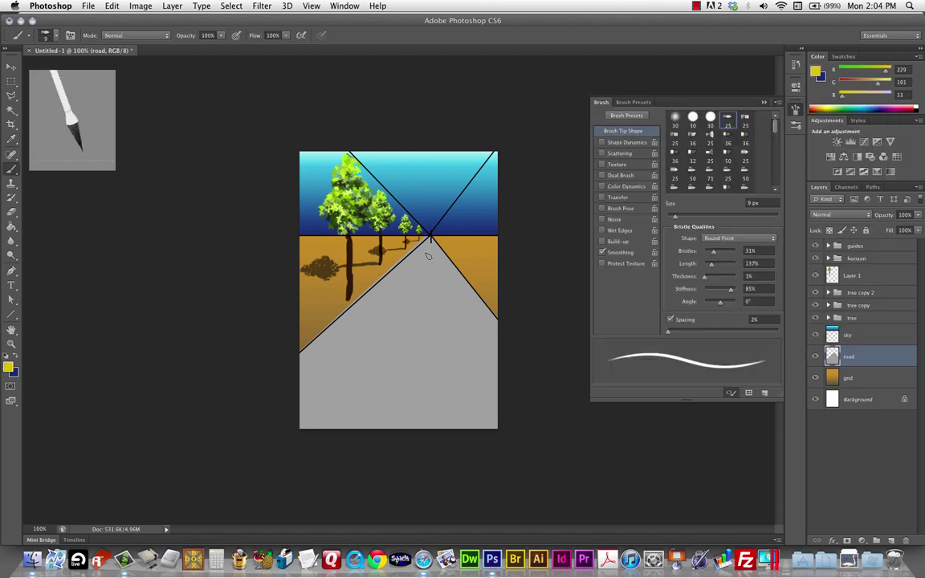
Draw a 2 px yellow line from the vanishing point down the road past the canvas's lower edge, and add a new layer
left_click_drag(427, 248, 427, 286)
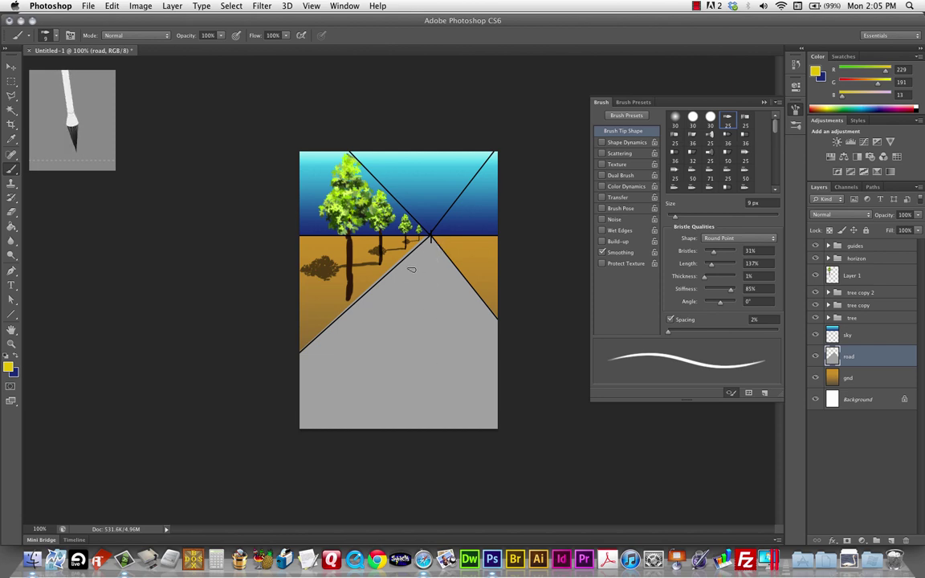
key("u")
left_click_drag(431, 238, 390, 453)
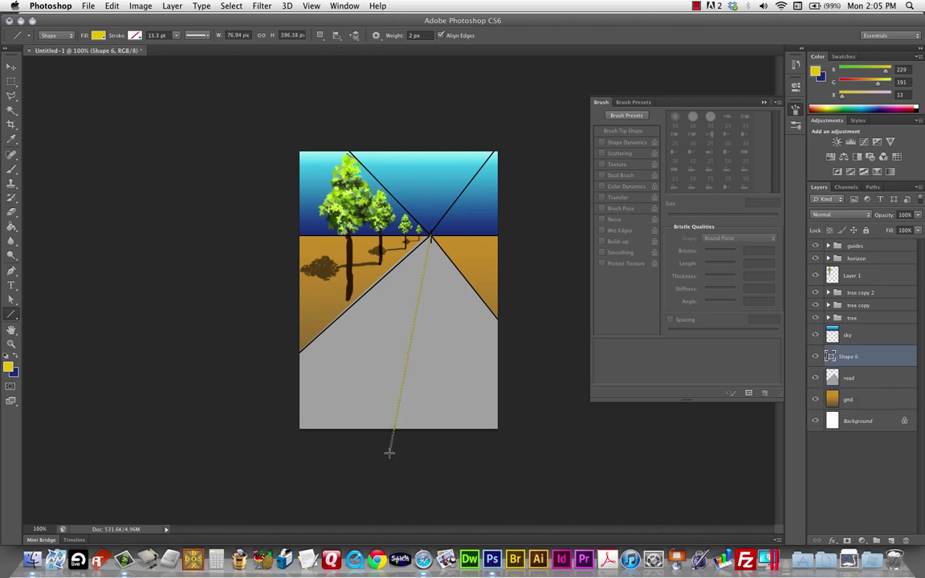
key("b")
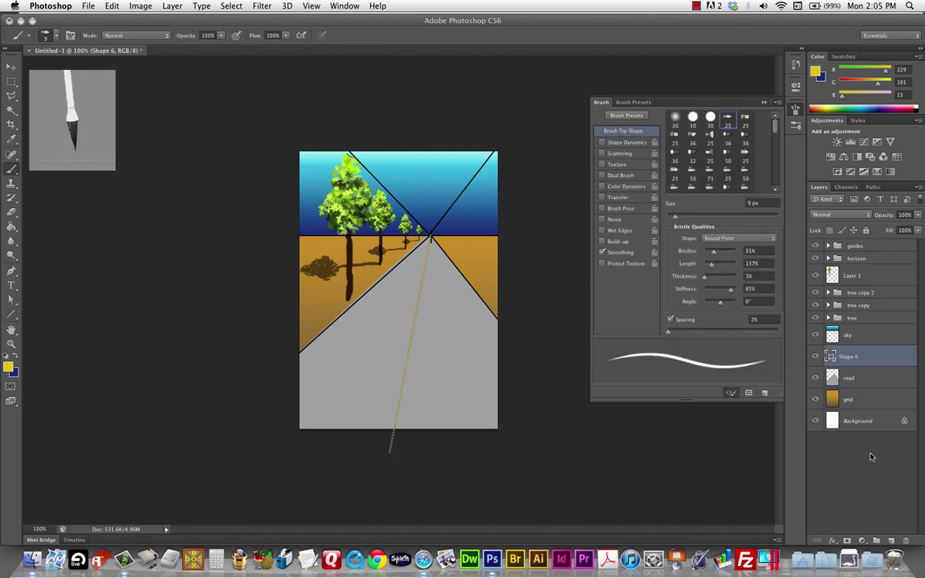
left_click(892, 545)
key("Return")
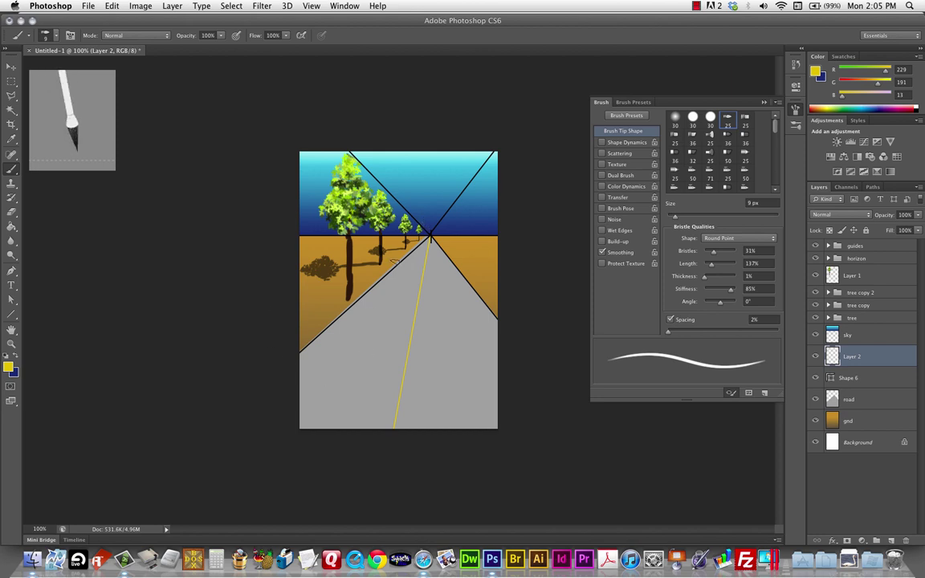
Draw a second 2 px yellow line from the vanishing point, diverging slightly to the right of the first, and add a new layer above it
left_click(12, 317)
left_click(12, 317)
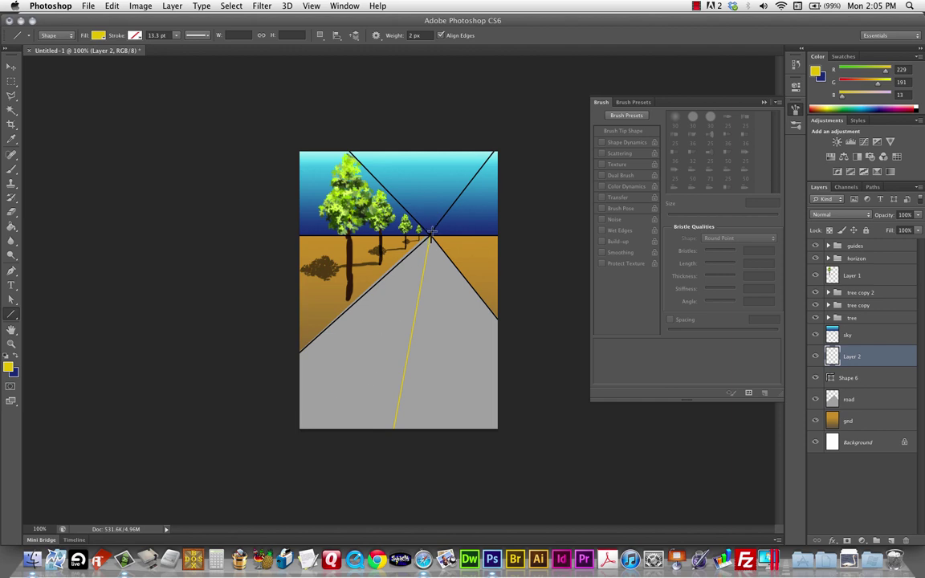
left_click_drag(432, 235, 412, 440)
key("super+e")
left_click_drag(432, 237, 398, 444)
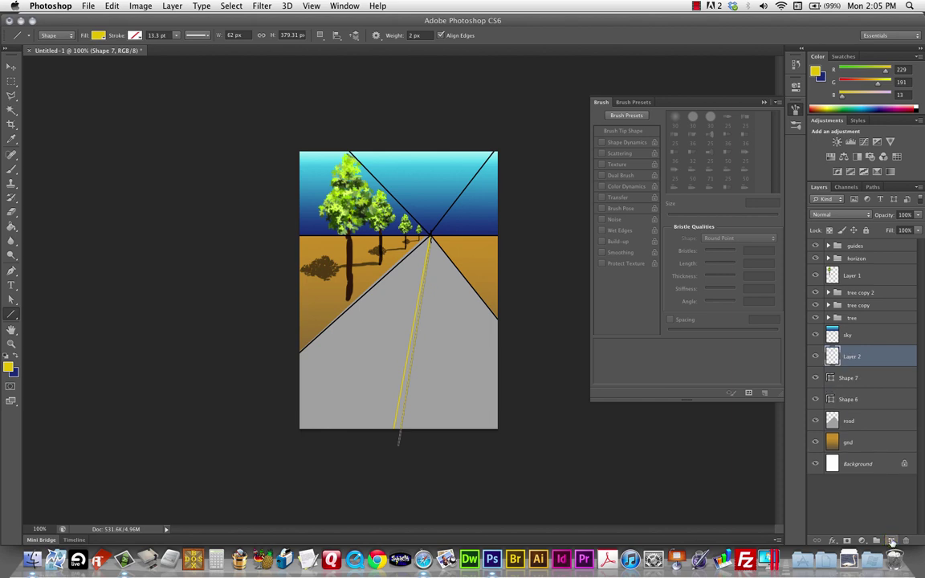
left_click(888, 543)
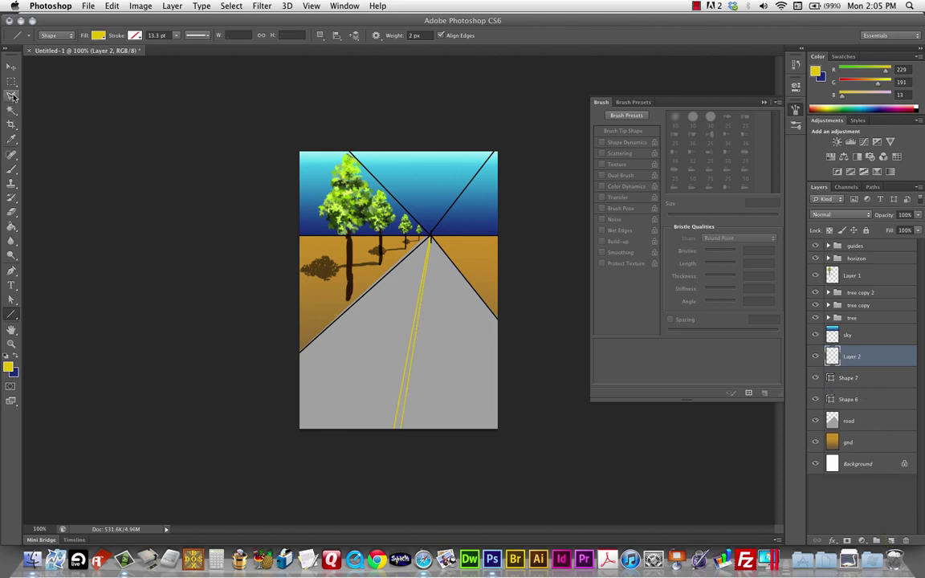
Paint yellow center-line dashes on Layer 2 with the 9 px brush, between the two converging lines and lengthening from the vanishing point toward the viewer
left_click(12, 169)
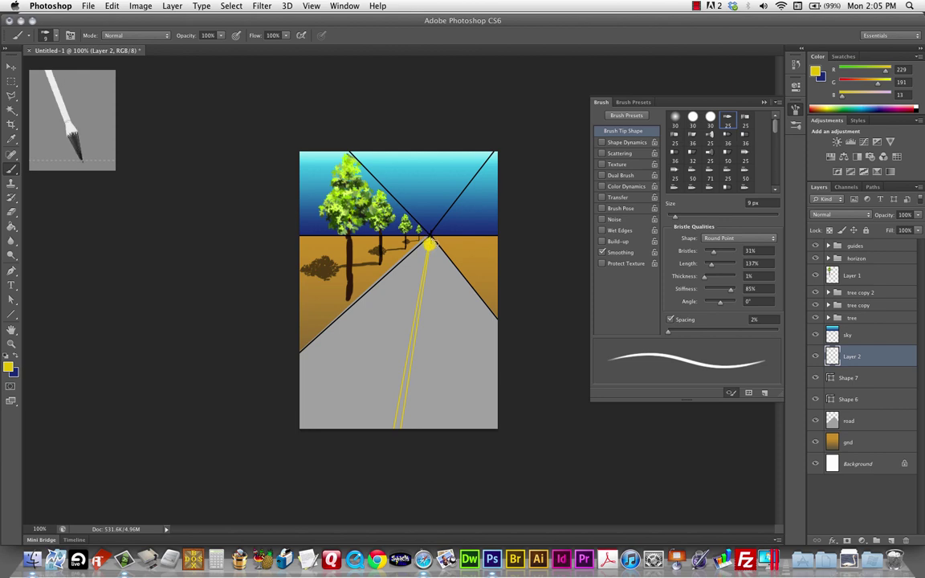
left_click_drag(433, 239, 428, 268)
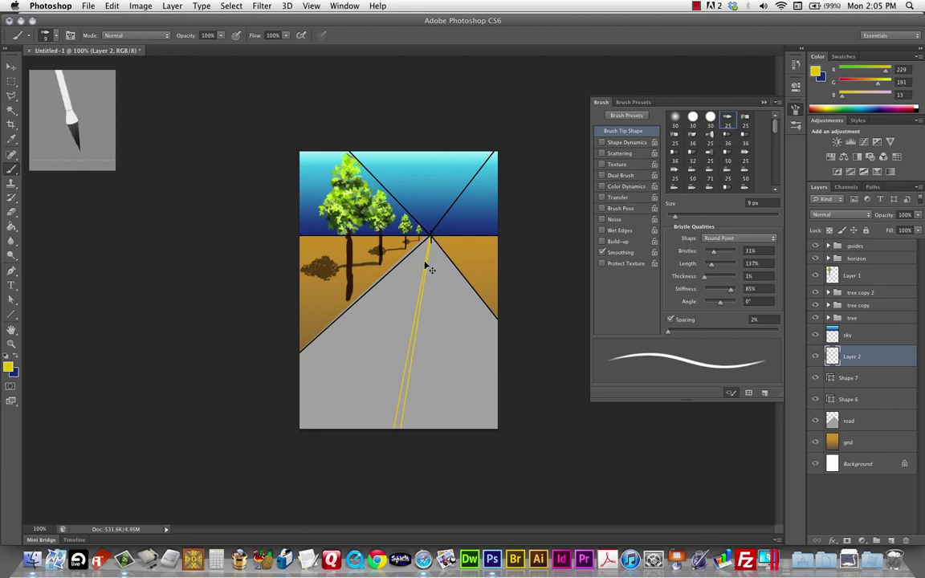
key("super+plus")
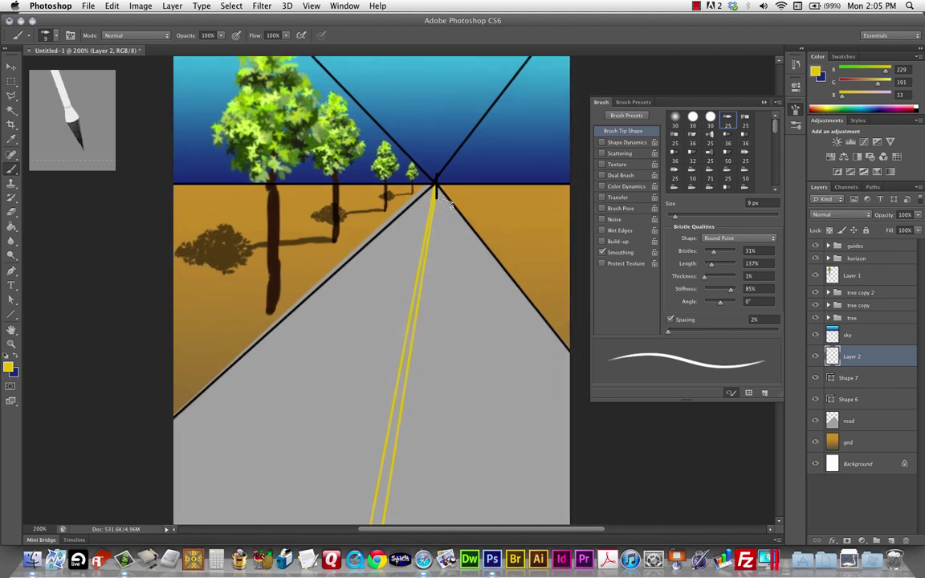
mouse_move(436, 193)
left_mouse_down()
mouse_move(427, 306)
mouse_move(415, 317)
mouse_move(423, 337)
mouse_move(425, 320)
mouse_move(423, 340)
mouse_move(402, 411)
left_mouse_up()
key("ctrl+z")
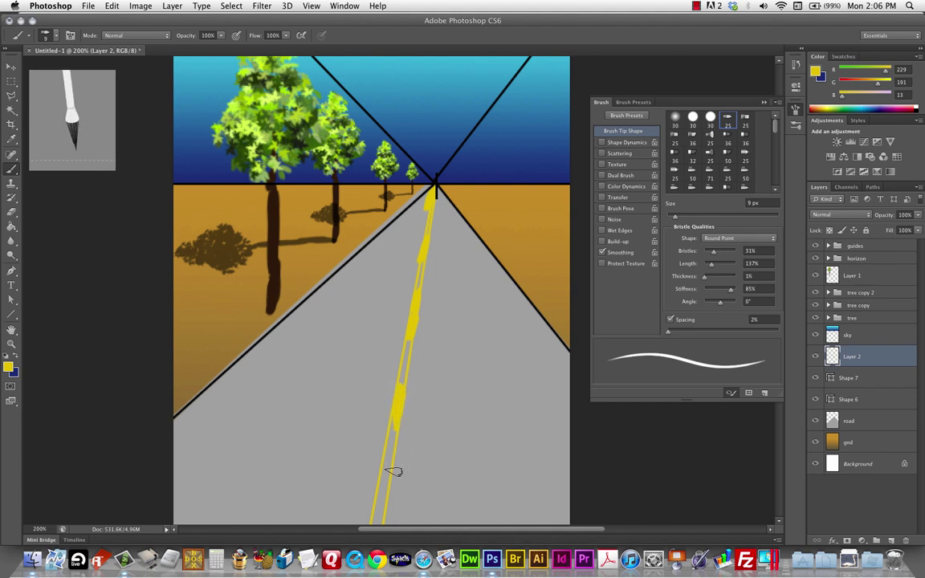
Paint the nearest and longest yellow dash between the converging lines, down to the canvas's lower edge
mouse_move(397, 471)
left_mouse_down()
mouse_move(378, 530)
mouse_move(428, 432)
mouse_move(430, 384)
left_mouse_up()
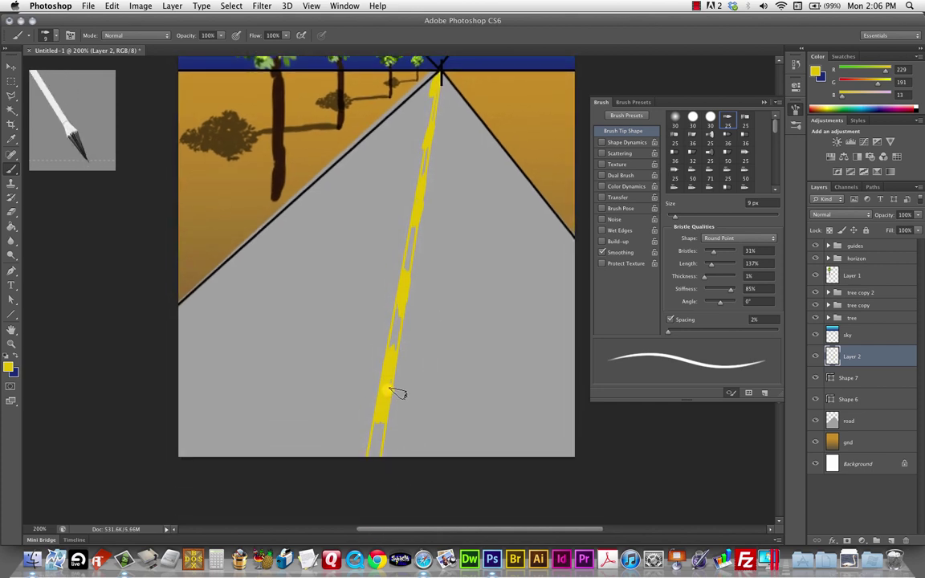
left_click_drag(392, 424, 394, 432)
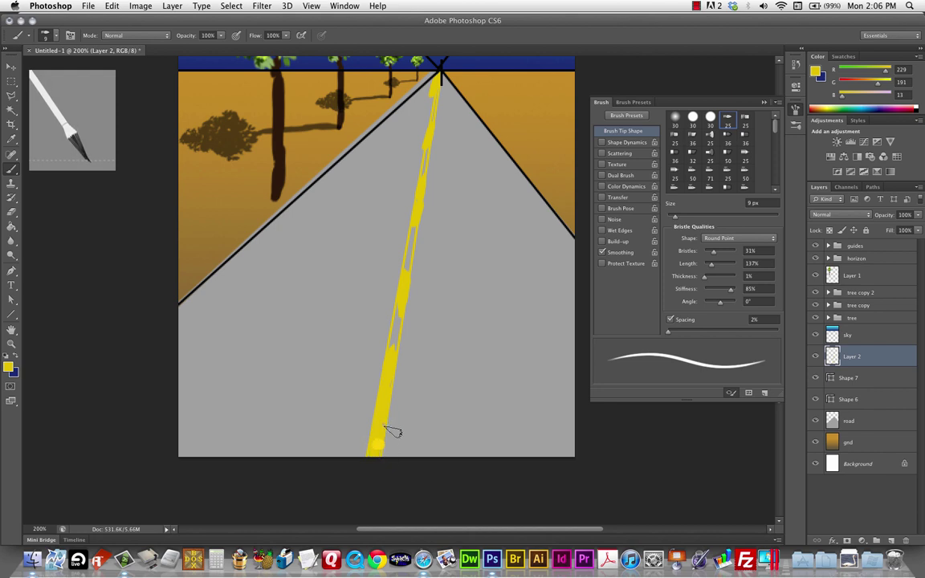
right_click(413, 285)
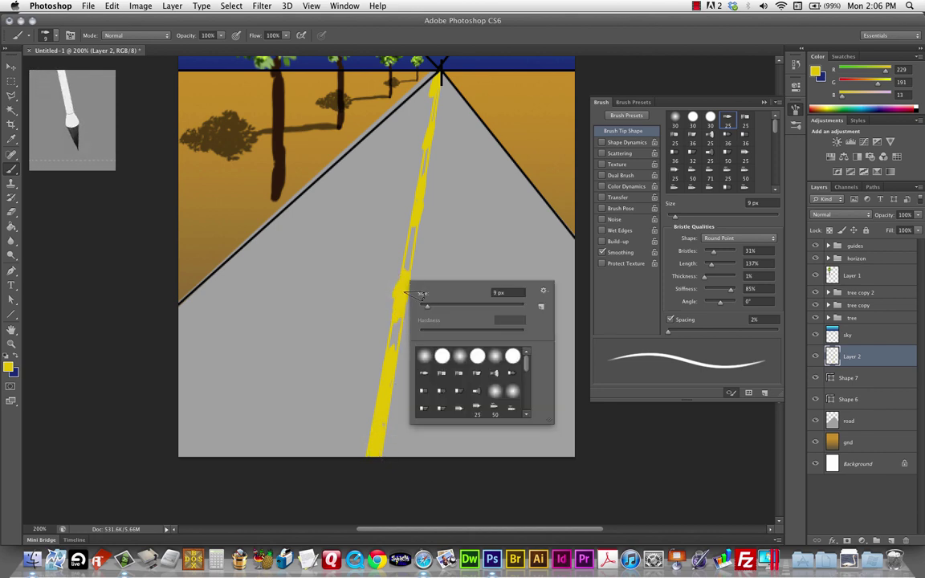
left_click(406, 321)
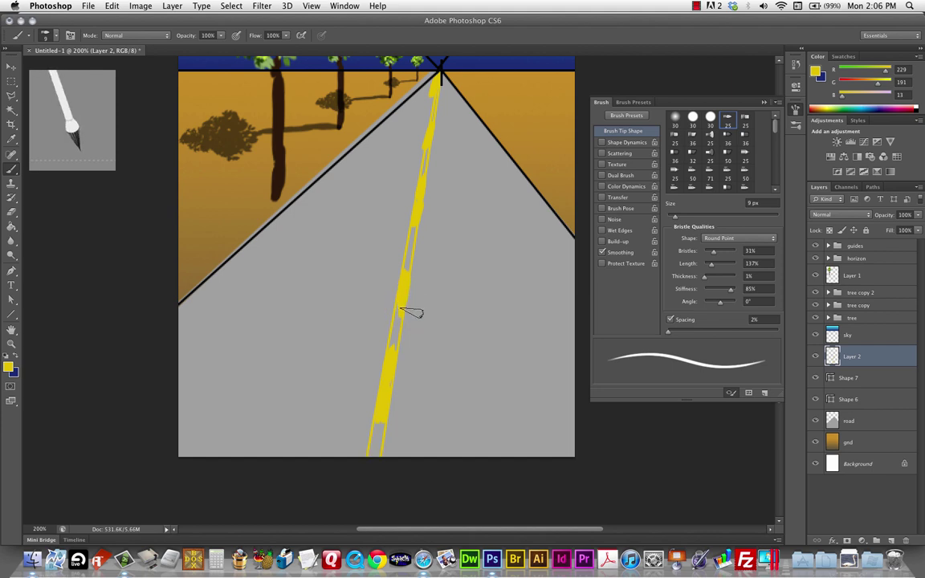
mouse_move(393, 434)
left_mouse_down()
mouse_move(388, 450)
mouse_move(391, 388)
left_mouse_up()
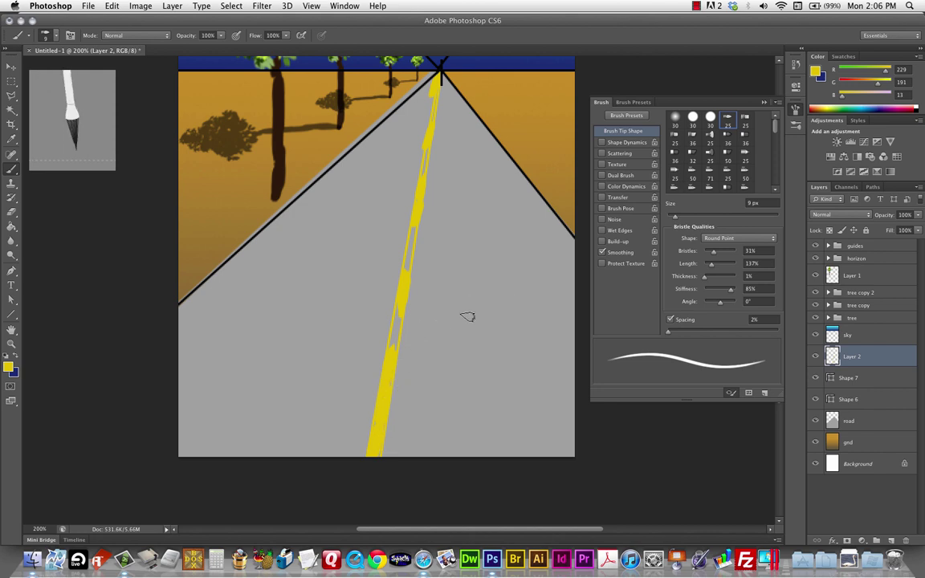
scroll(467, 318, "down", 2)
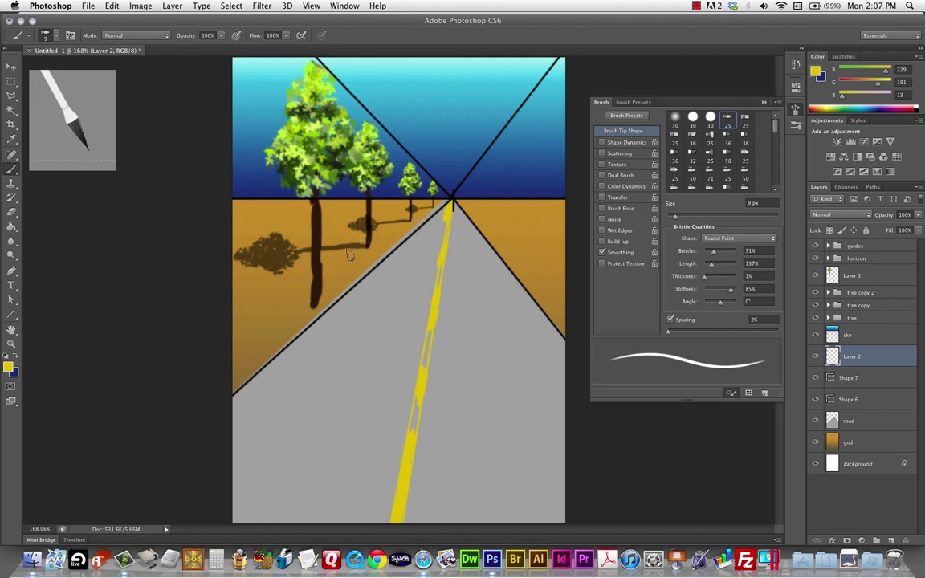
Brush yellow arrows across the ground and road to illustrate the shadow direction, and undo all of these strokes
mouse_move(434, 204)
left_mouse_down()
mouse_move(305, 218)
mouse_move(363, 225)
left_mouse_up()
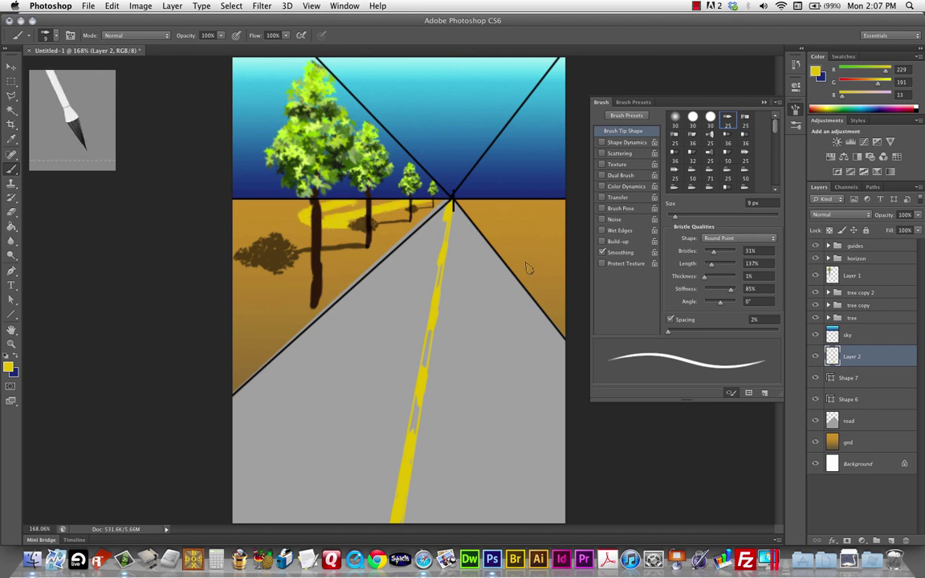
mouse_move(484, 228)
left_mouse_down()
mouse_move(348, 225)
mouse_move(376, 262)
mouse_move(550, 239)
left_mouse_up()
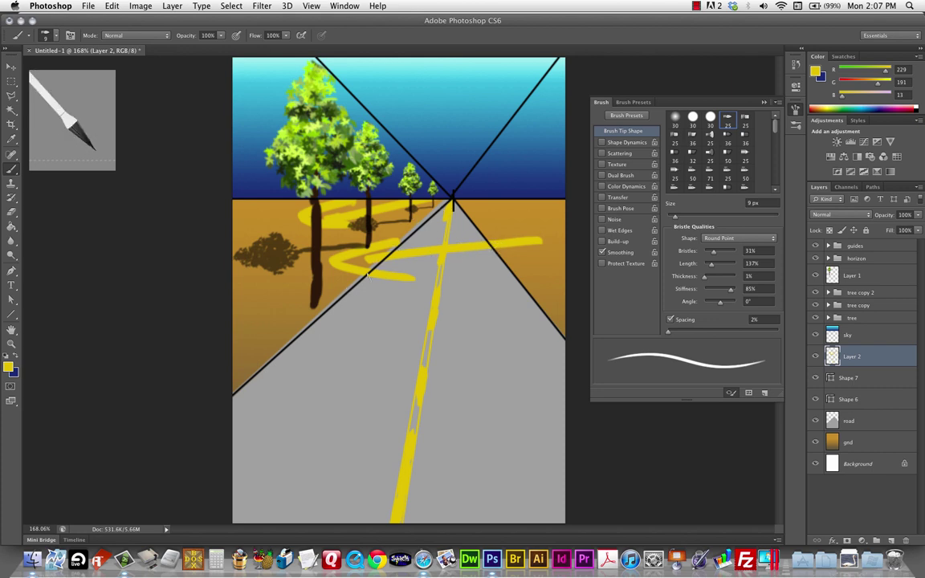
key("super+alt+z")
key("super+alt+z")
key("super+alt+z")
key("super+alt+z")
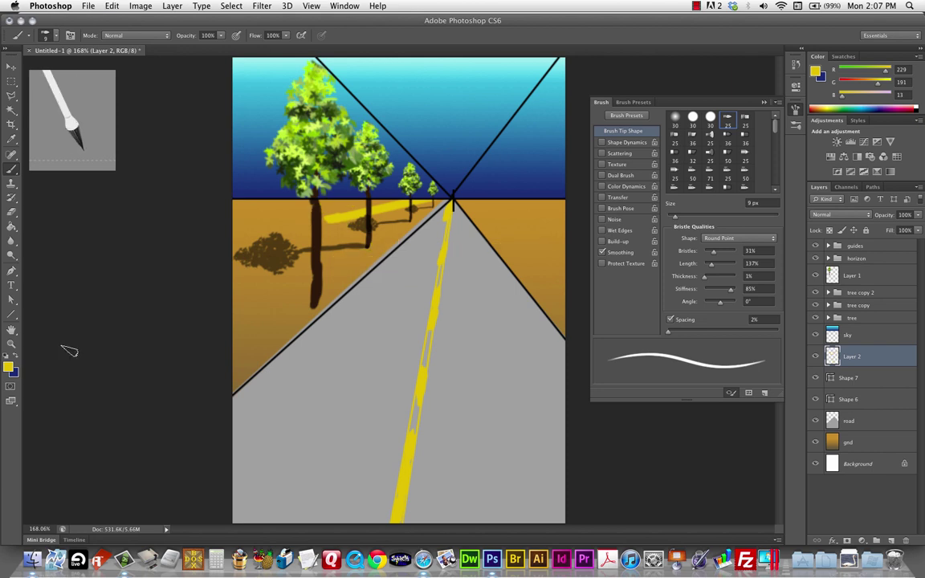
key("super+alt+z")
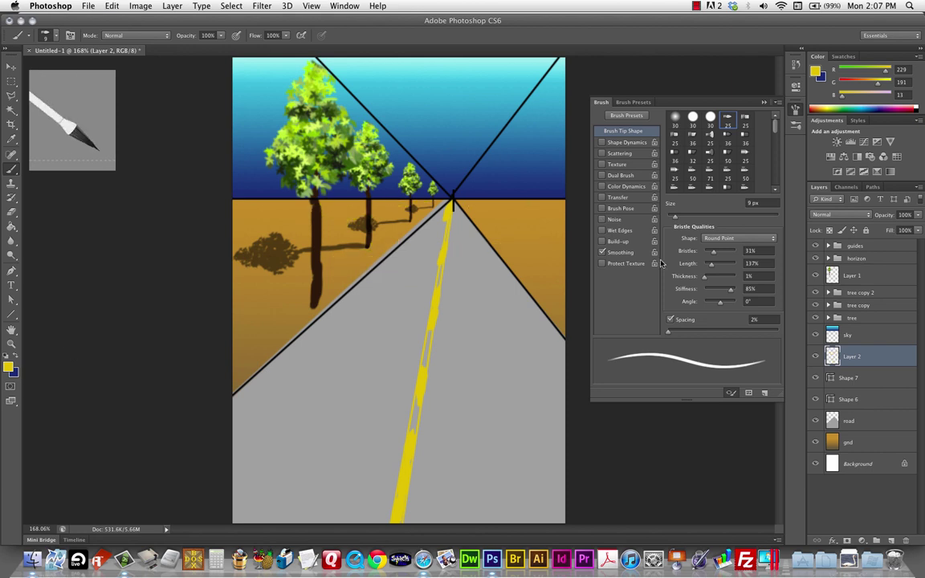
Hide the Shape 7 and Shape 6 line layers and the guides and horizon groups, and view the painting at 100%
left_click(816, 378)
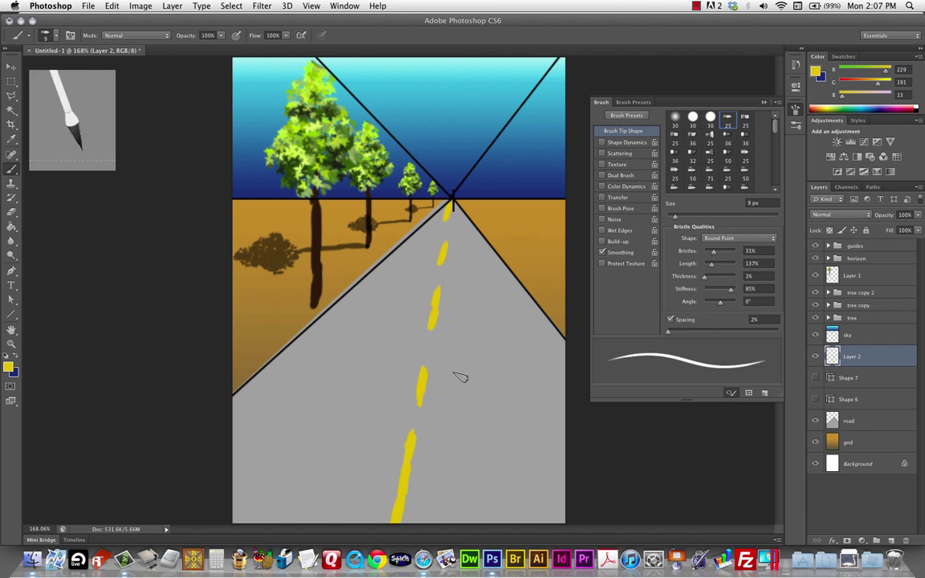
left_click(815, 245)
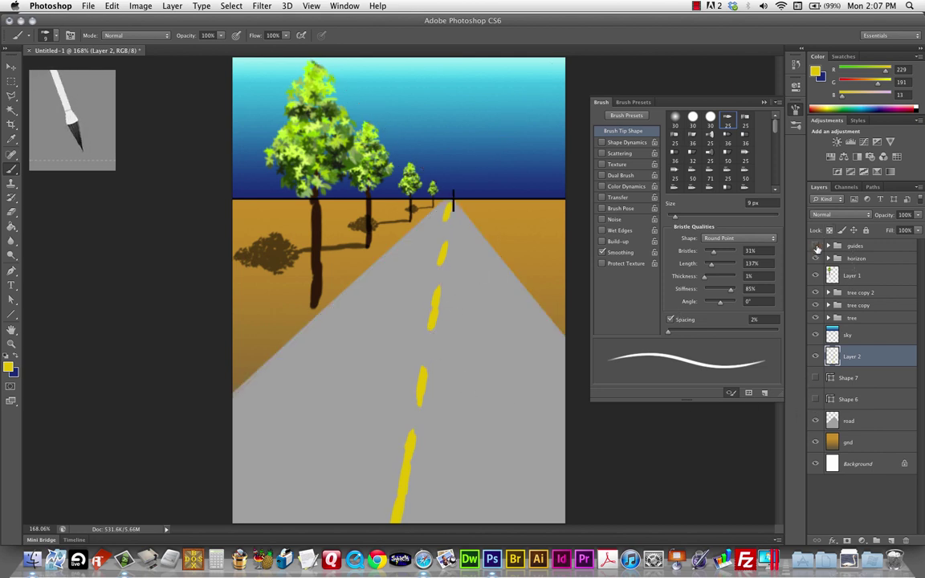
left_click(816, 258)
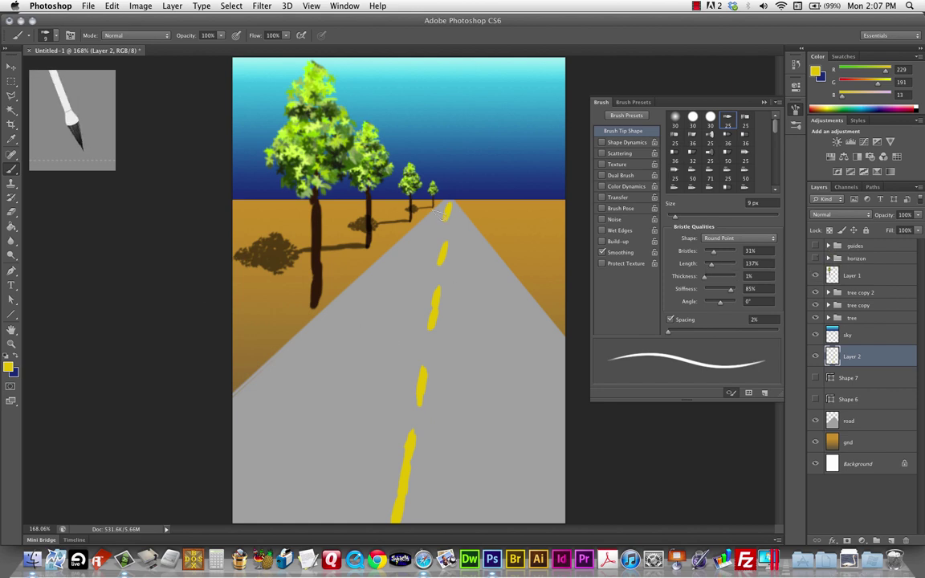
key("super+1")
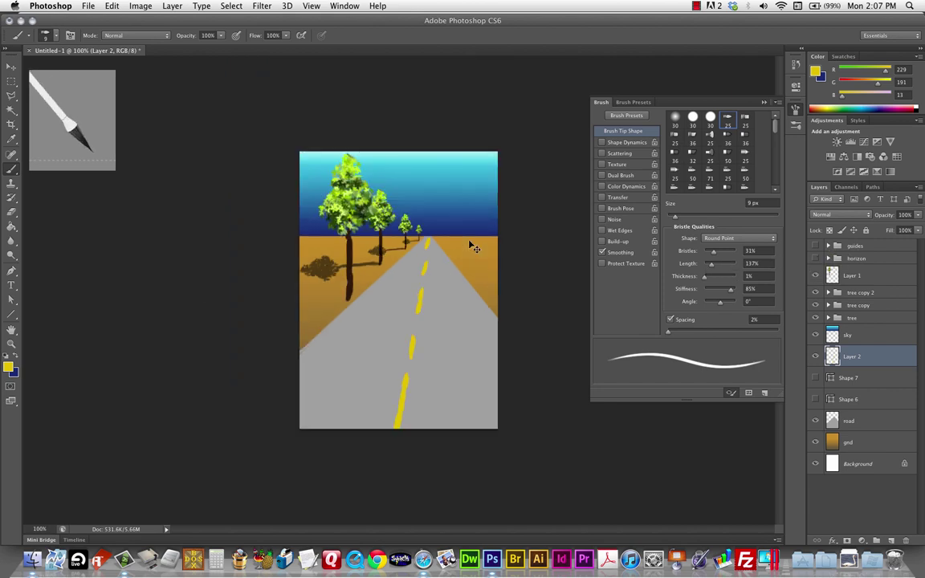